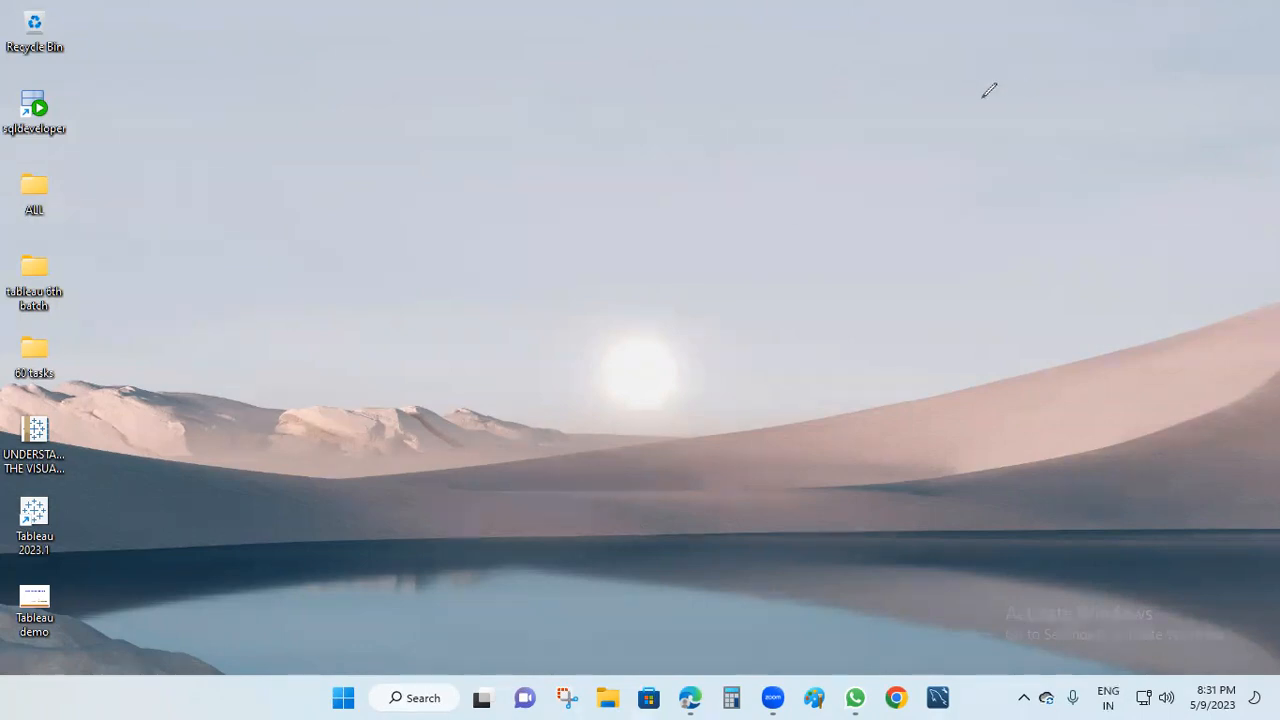
Step: Launch Tableau 2023.1 from the desktop
{"action": "left_click_drag", "start_coordinate": [40, 529], "coordinate": [320, 286]}
{"action": "left_click_drag", "start_coordinate": [398, 227], "coordinate": [497, 273]}
{"action": "double_click", "coordinate": [329, 295]}
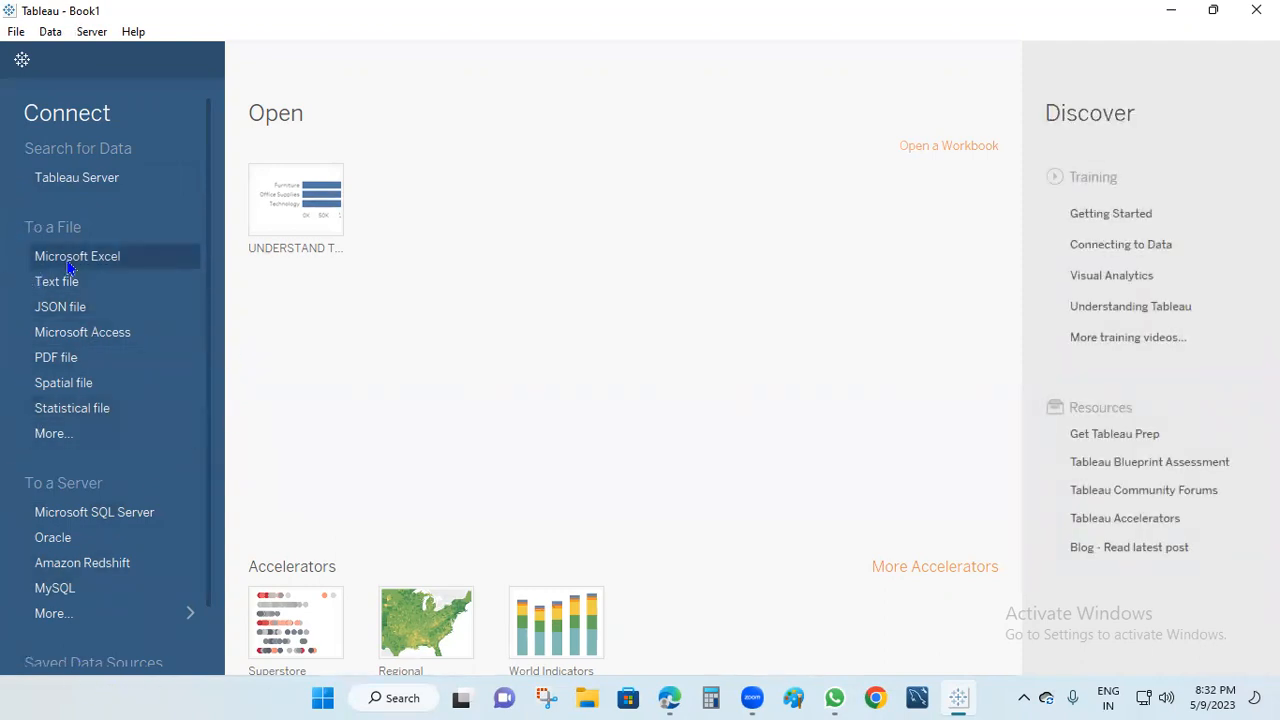
Step: Connect to the Excel workbook Sample - Superstore in My Tableau Repository under Datasources, 2023.1, en_US-US
{"action": "left_click", "coordinate": [100, 258]}
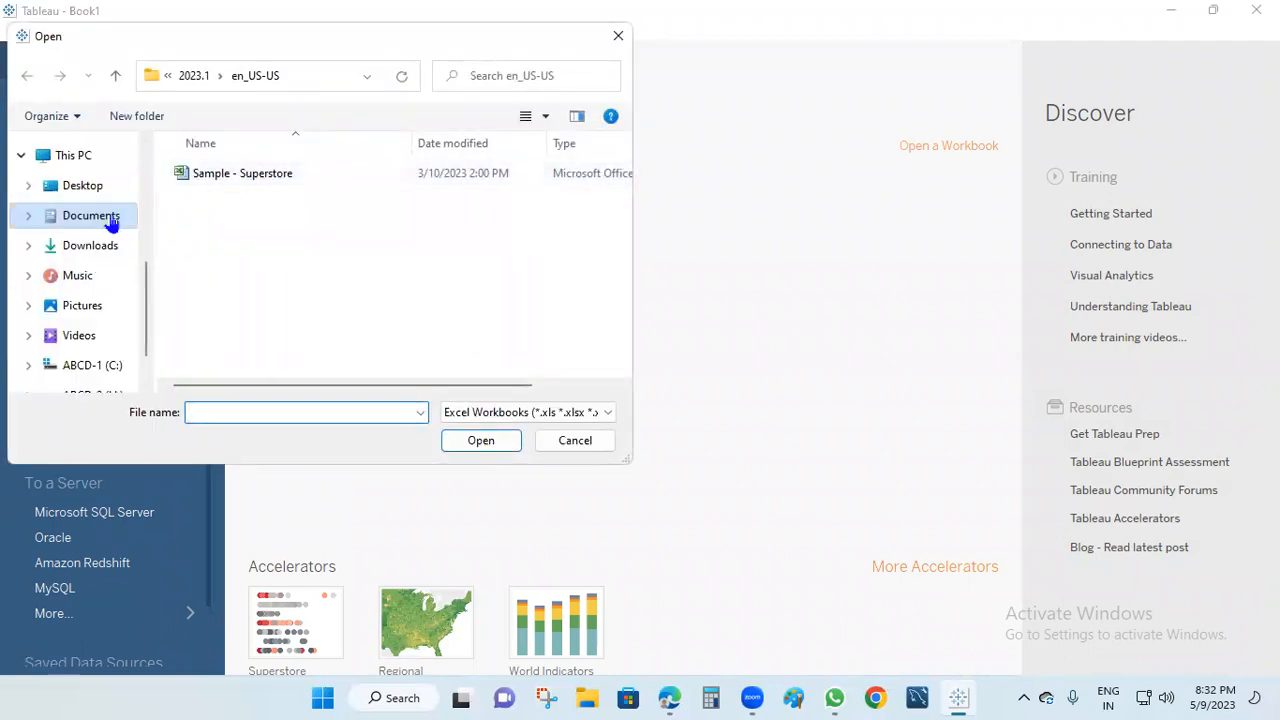
{"action": "left_click", "coordinate": [106, 216]}
{"action": "double_click", "coordinate": [254, 172]}
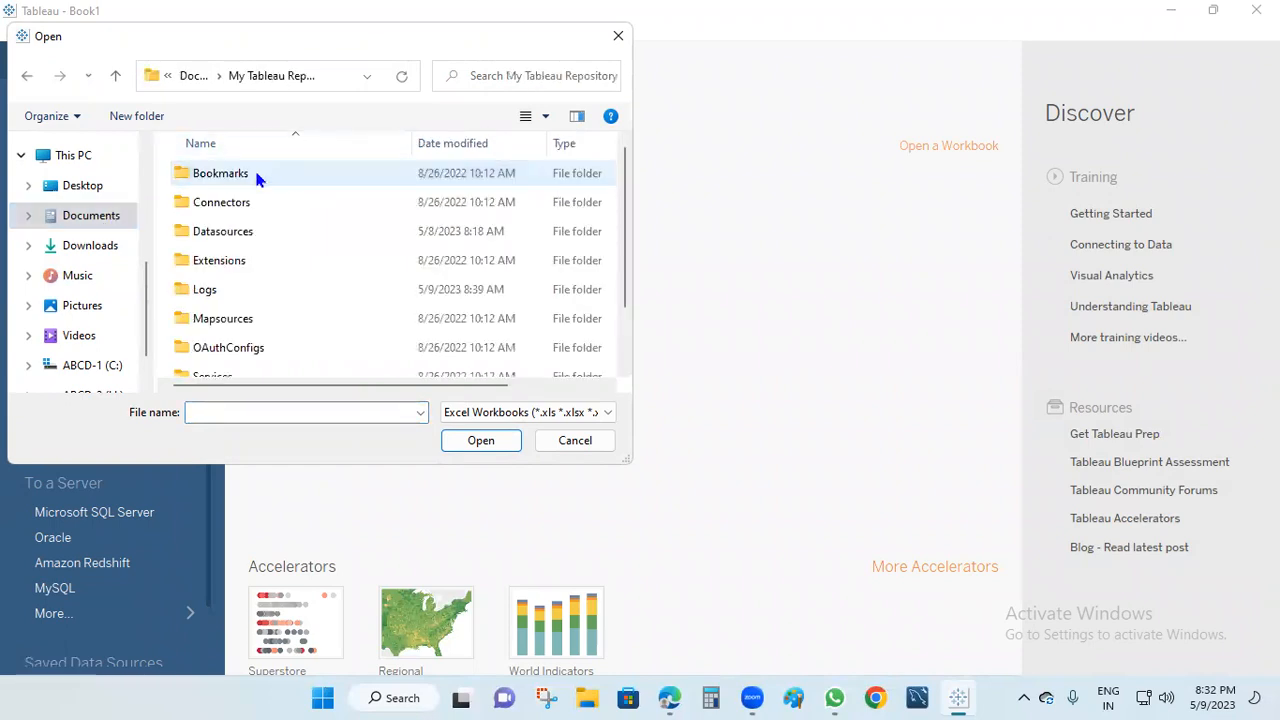
{"action": "double_click", "coordinate": [240, 236]}
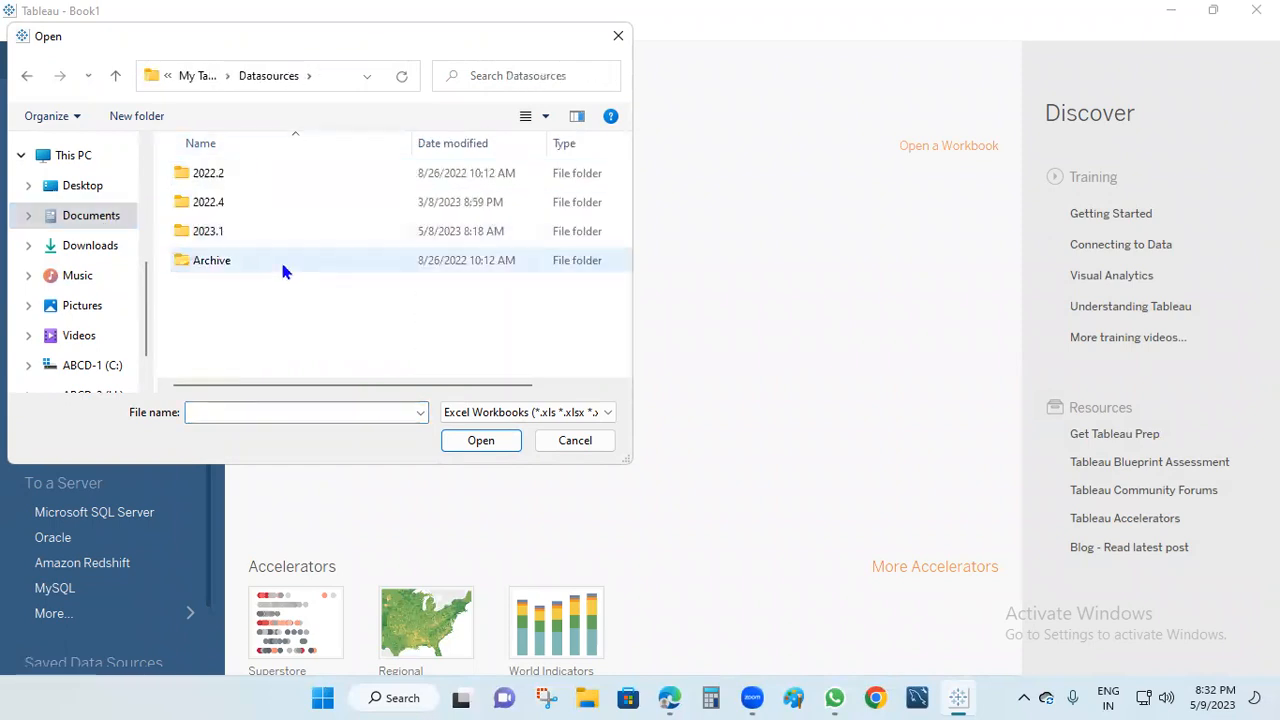
{"action": "double_click", "coordinate": [212, 234]}
{"action": "left_click", "coordinate": [233, 176]}
{"action": "double_click", "coordinate": [233, 176]}
{"action": "left_click", "coordinate": [262, 175]}
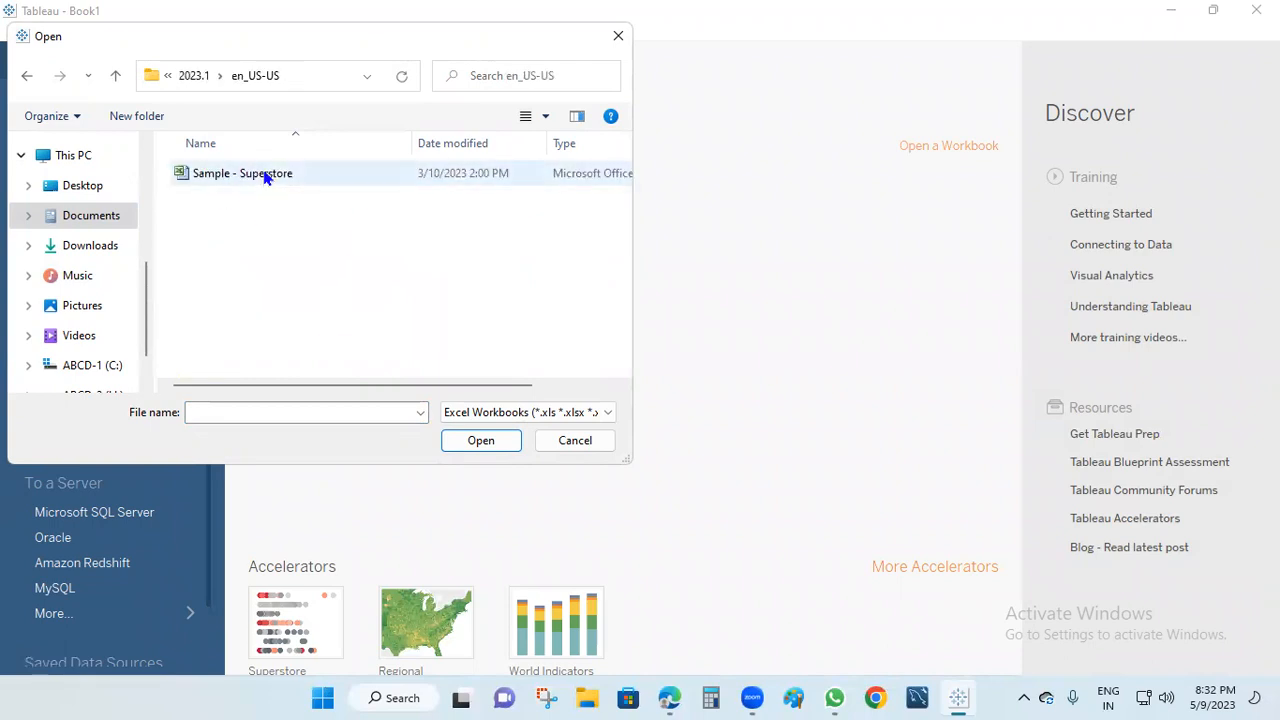
{"action": "left_click", "coordinate": [484, 441]}
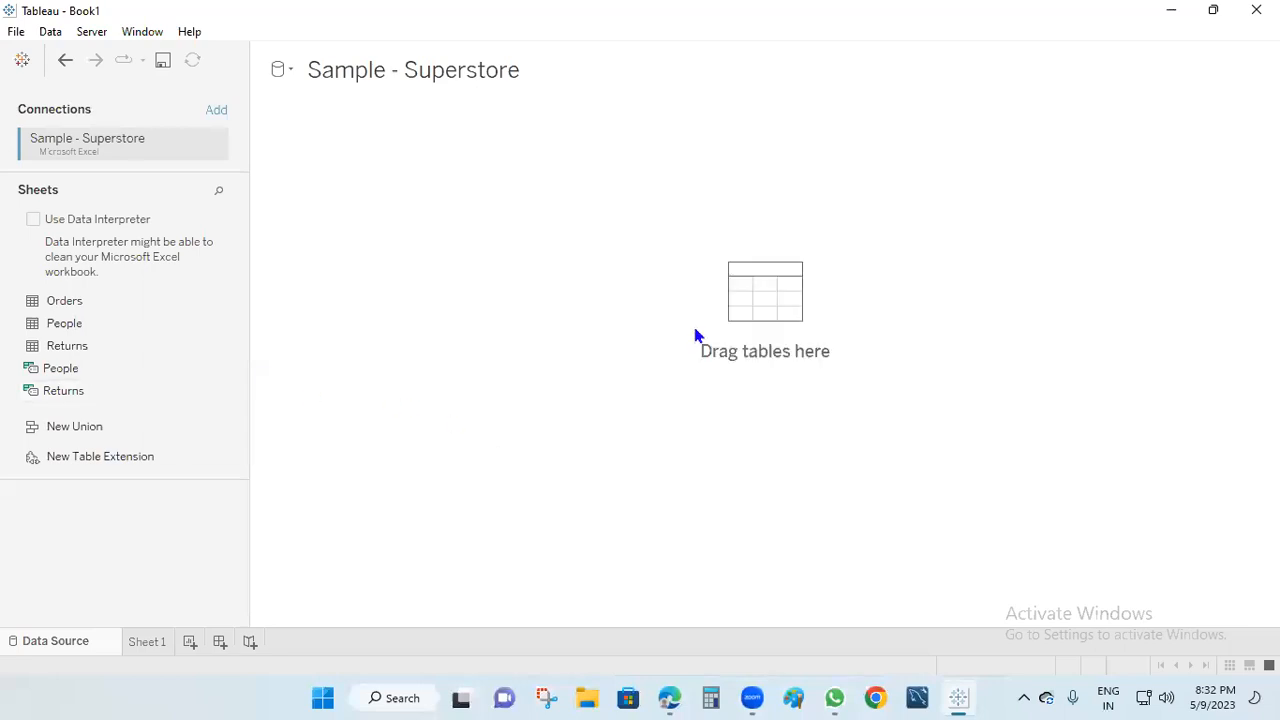
{"action": "left_click_drag", "start_coordinate": [58, 301], "coordinate": [69, 310]}
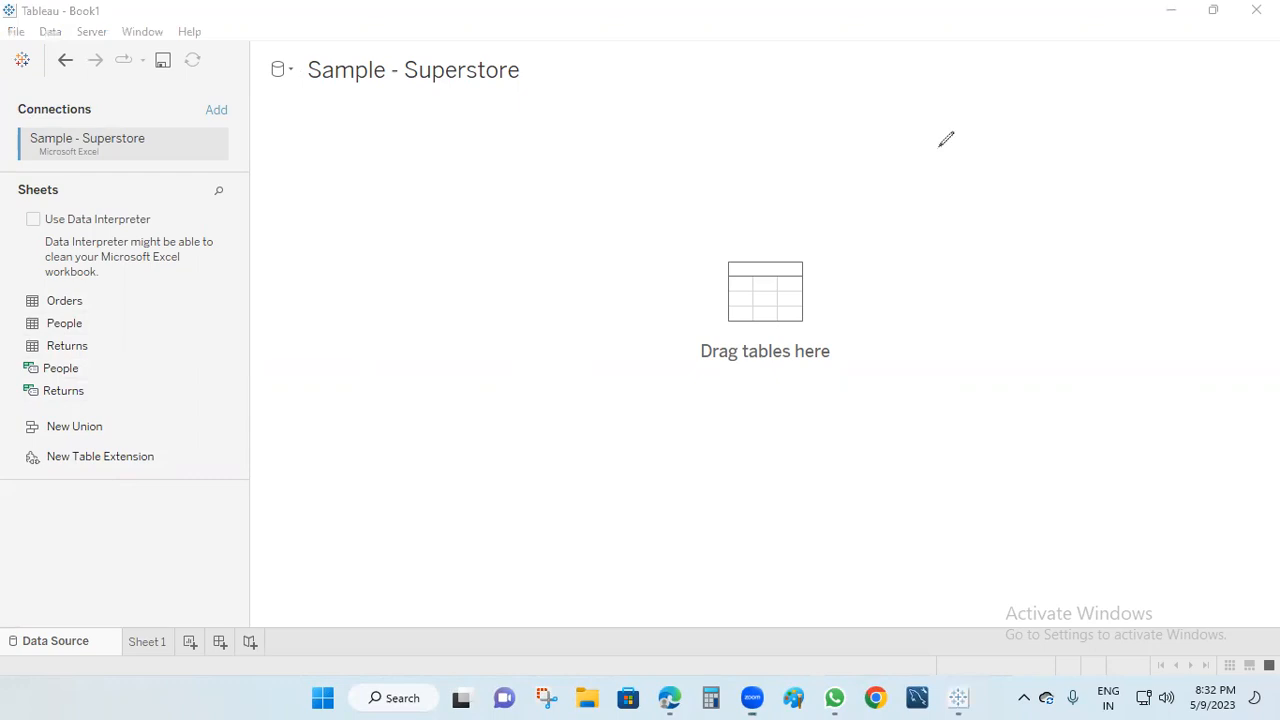
{"action": "left_click_drag", "start_coordinate": [758, 93], "coordinate": [641, 121]}
{"action": "mouse_move", "coordinate": [55, 130]}
{"action": "left_mouse_down"}
{"action": "mouse_move", "coordinate": [45, 512]}
{"action": "mouse_move", "coordinate": [100, 200]}
{"action": "mouse_move", "coordinate": [15, 172]}
{"action": "left_mouse_up"}
{"action": "mouse_move", "coordinate": [928, 263]}
{"action": "left_mouse_down"}
{"action": "mouse_move", "coordinate": [731, 626]}
{"action": "mouse_move", "coordinate": [833, 283]}
{"action": "mouse_move", "coordinate": [824, 270]}
{"action": "left_mouse_up"}
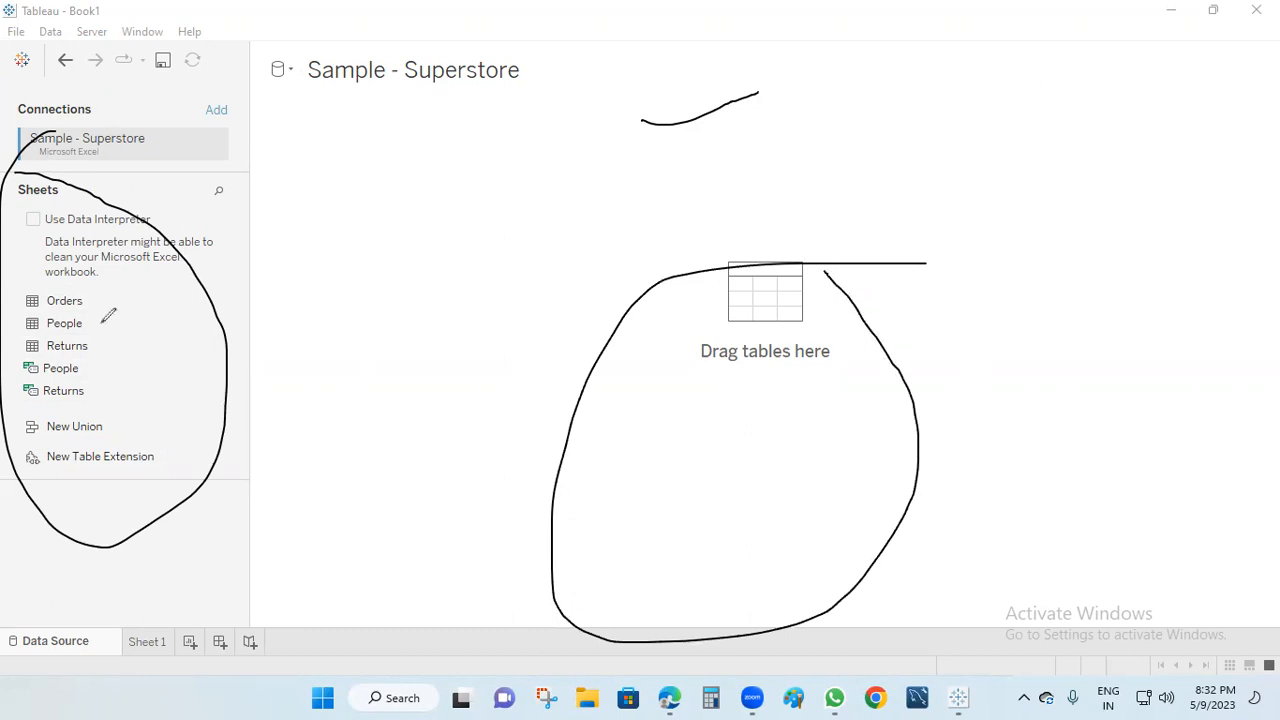
{"action": "key", "text": "e"}
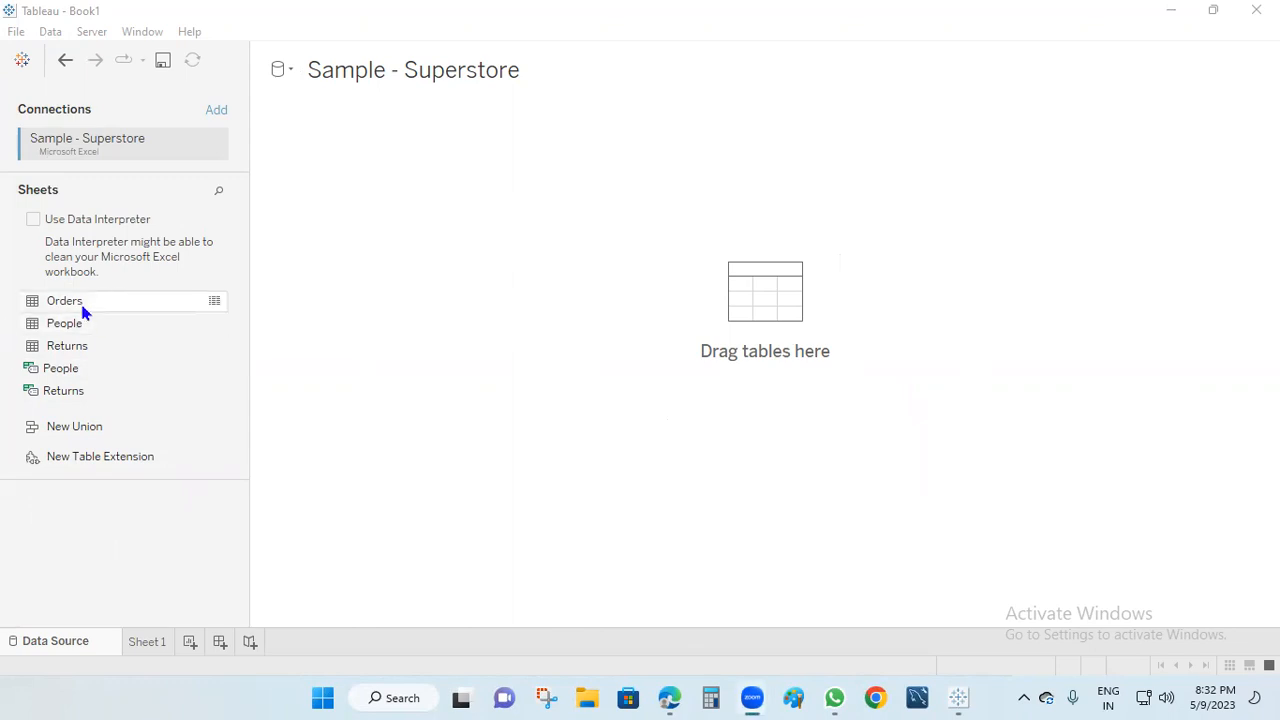
Step: Add the Orders table to the data source canvas, collapsing its table details, and go to Sheet 1
{"action": "left_click_drag", "start_coordinate": [71, 301], "coordinate": [466, 144]}
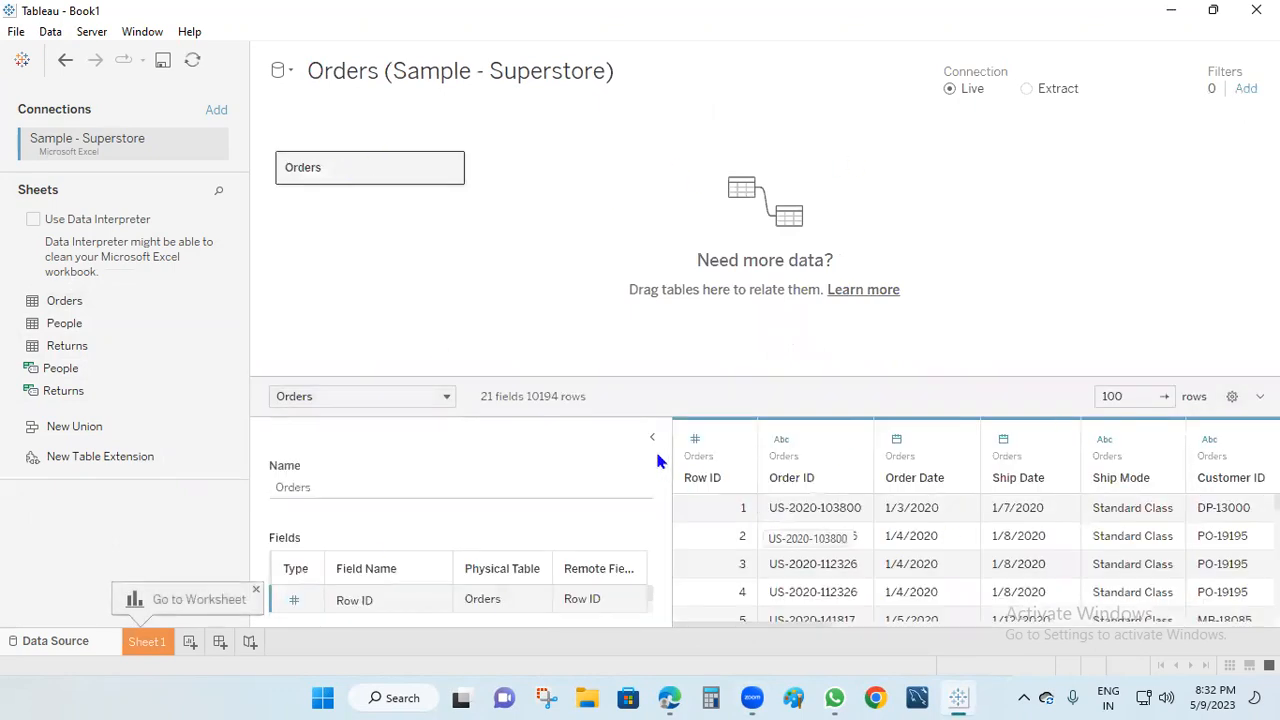
{"action": "left_click", "coordinate": [652, 437]}
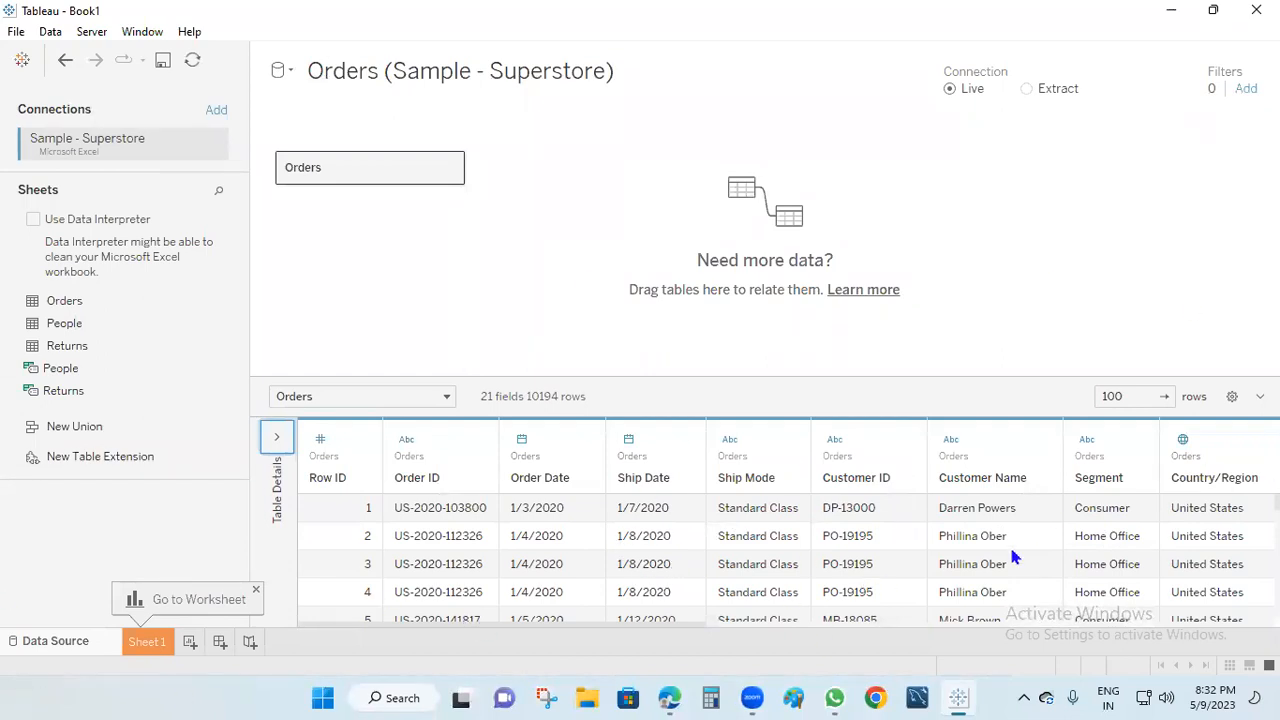
{"action": "left_click", "coordinate": [147, 645]}
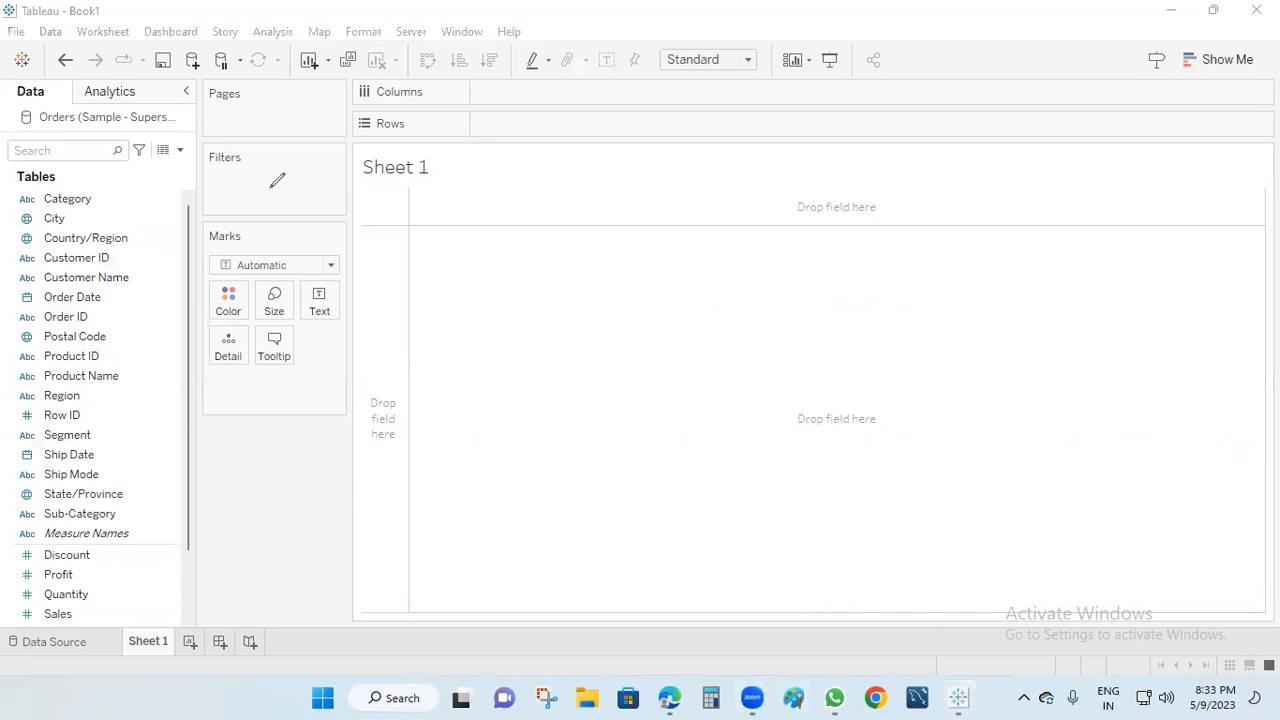
{"action": "mouse_move", "coordinate": [62, 190]}
{"action": "left_mouse_down"}
{"action": "mouse_move", "coordinate": [15, 365]}
{"action": "mouse_move", "coordinate": [79, 546]}
{"action": "mouse_move", "coordinate": [140, 192]}
{"action": "mouse_move", "coordinate": [52, 192]}
{"action": "left_mouse_up"}
{"action": "mouse_move", "coordinate": [76, 540]}
{"action": "left_mouse_down"}
{"action": "mouse_move", "coordinate": [55, 632]}
{"action": "mouse_move", "coordinate": [70, 530]}
{"action": "mouse_move", "coordinate": [8, 556]}
{"action": "left_mouse_up"}
{"action": "left_click_drag", "start_coordinate": [155, 283], "coordinate": [279, 251]}
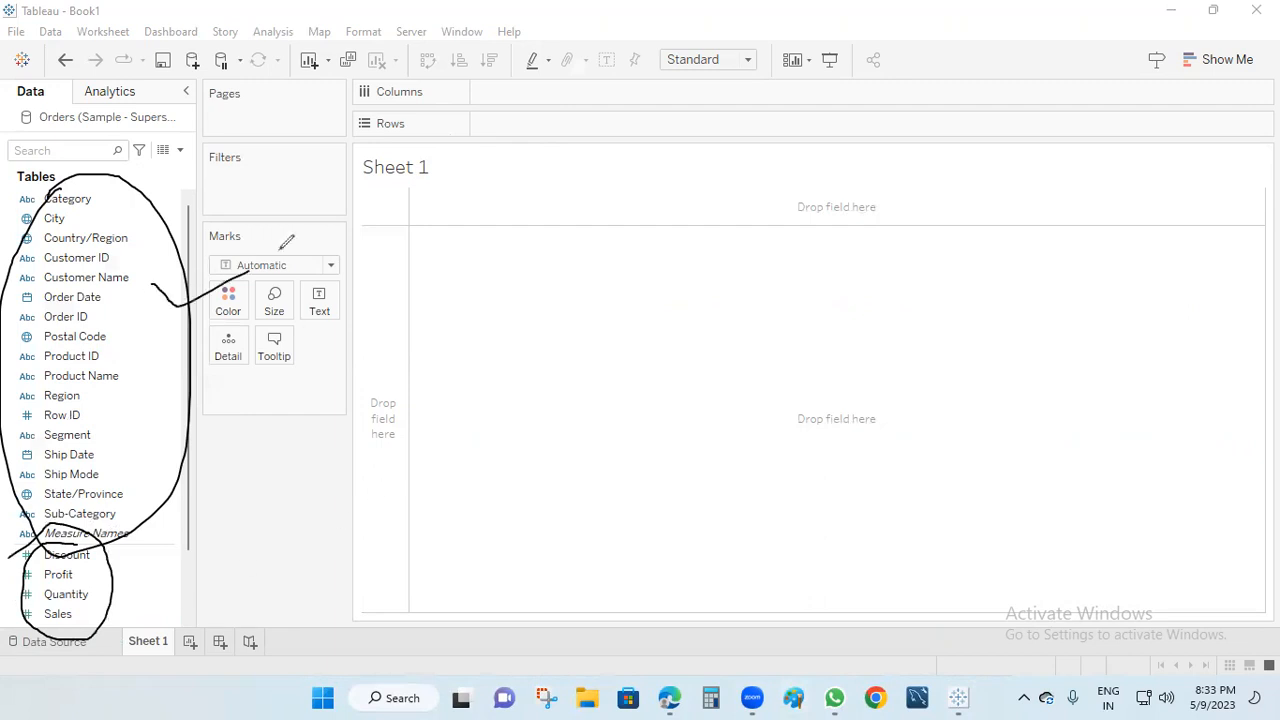
{"action": "left_click_drag", "start_coordinate": [98, 590], "coordinate": [240, 548]}
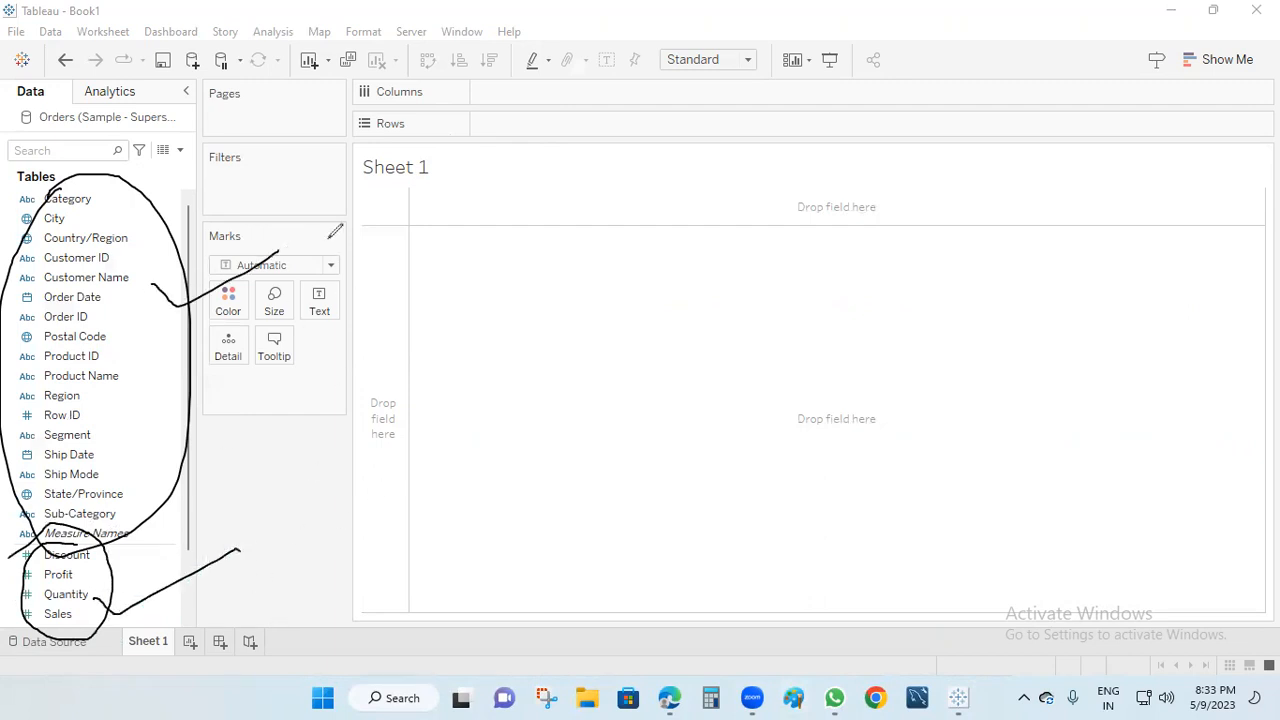
{"action": "mouse_move", "coordinate": [283, 221]}
{"action": "left_mouse_down"}
{"action": "mouse_move", "coordinate": [290, 250]}
{"action": "mouse_move", "coordinate": [356, 196]}
{"action": "mouse_move", "coordinate": [358, 212]}
{"action": "left_mouse_up"}
{"action": "mouse_move", "coordinate": [394, 164]}
{"action": "left_mouse_down"}
{"action": "mouse_move", "coordinate": [392, 200]}
{"action": "mouse_move", "coordinate": [432, 156]}
{"action": "mouse_move", "coordinate": [478, 168]}
{"action": "mouse_move", "coordinate": [512, 152]}
{"action": "mouse_move", "coordinate": [503, 130]}
{"action": "mouse_move", "coordinate": [540, 154]}
{"action": "mouse_move", "coordinate": [611, 120]}
{"action": "left_mouse_up"}
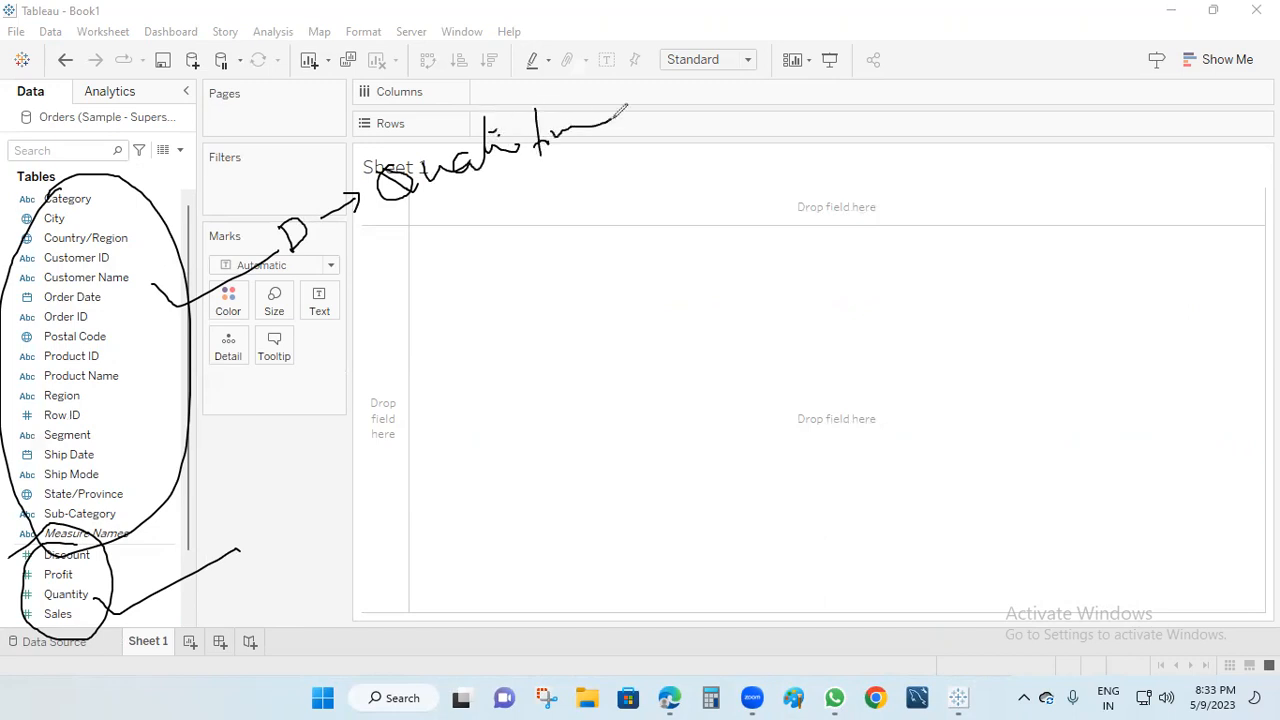
{"action": "mouse_move", "coordinate": [268, 549]}
{"action": "left_mouse_down"}
{"action": "mouse_move", "coordinate": [282, 574]}
{"action": "mouse_move", "coordinate": [303, 540]}
{"action": "mouse_move", "coordinate": [306, 577]}
{"action": "mouse_move", "coordinate": [352, 532]}
{"action": "mouse_move", "coordinate": [430, 490]}
{"action": "mouse_move", "coordinate": [475, 522]}
{"action": "mouse_move", "coordinate": [462, 476]}
{"action": "mouse_move", "coordinate": [578, 450]}
{"action": "mouse_move", "coordinate": [628, 454]}
{"action": "mouse_move", "coordinate": [650, 394]}
{"action": "left_mouse_up"}
{"action": "mouse_move", "coordinate": [643, 138]}
{"action": "left_mouse_down"}
{"action": "mouse_move", "coordinate": [684, 121]}
{"action": "mouse_move", "coordinate": [705, 141]}
{"action": "left_mouse_up"}
{"action": "mouse_move", "coordinate": [728, 98]}
{"action": "left_mouse_down"}
{"action": "mouse_move", "coordinate": [722, 130]}
{"action": "mouse_move", "coordinate": [744, 112]}
{"action": "left_mouse_up"}
{"action": "mouse_move", "coordinate": [746, 122]}
{"action": "left_mouse_down"}
{"action": "mouse_move", "coordinate": [764, 104]}
{"action": "mouse_move", "coordinate": [781, 115]}
{"action": "left_mouse_up"}
{"action": "left_click", "coordinate": [767, 118]}
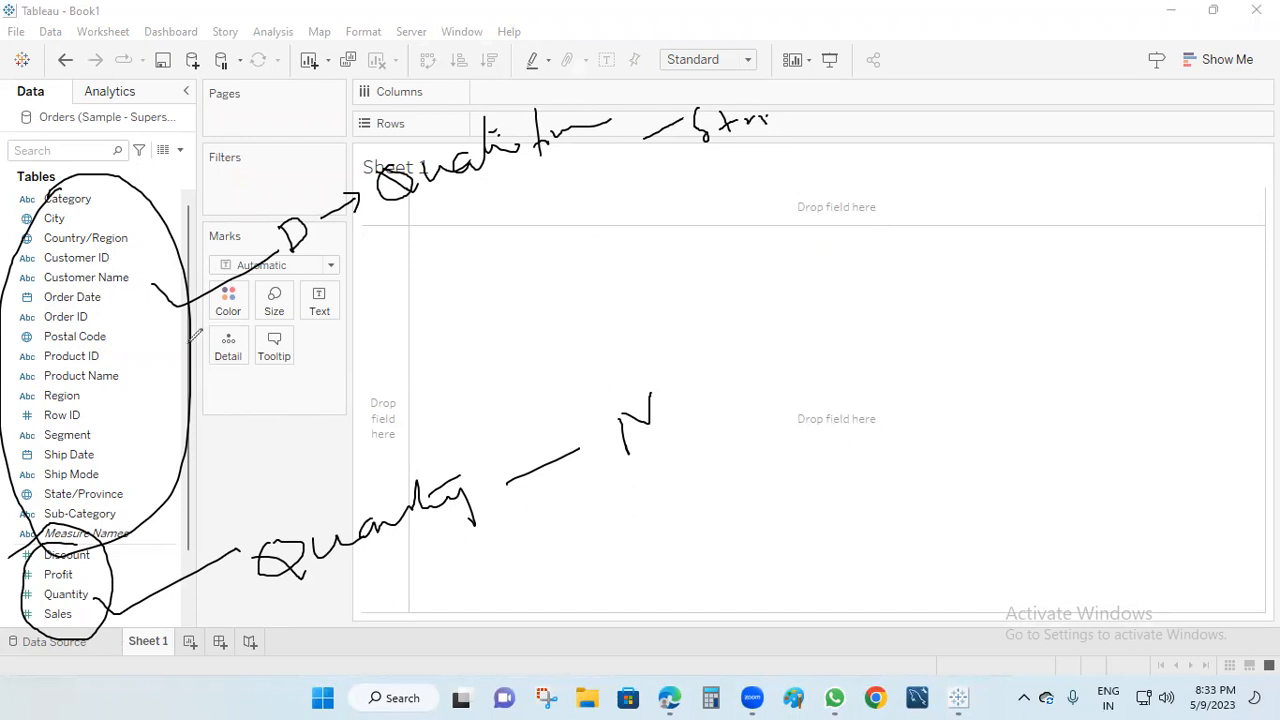
{"action": "left_click_drag", "start_coordinate": [163, 243], "coordinate": [346, 158]}
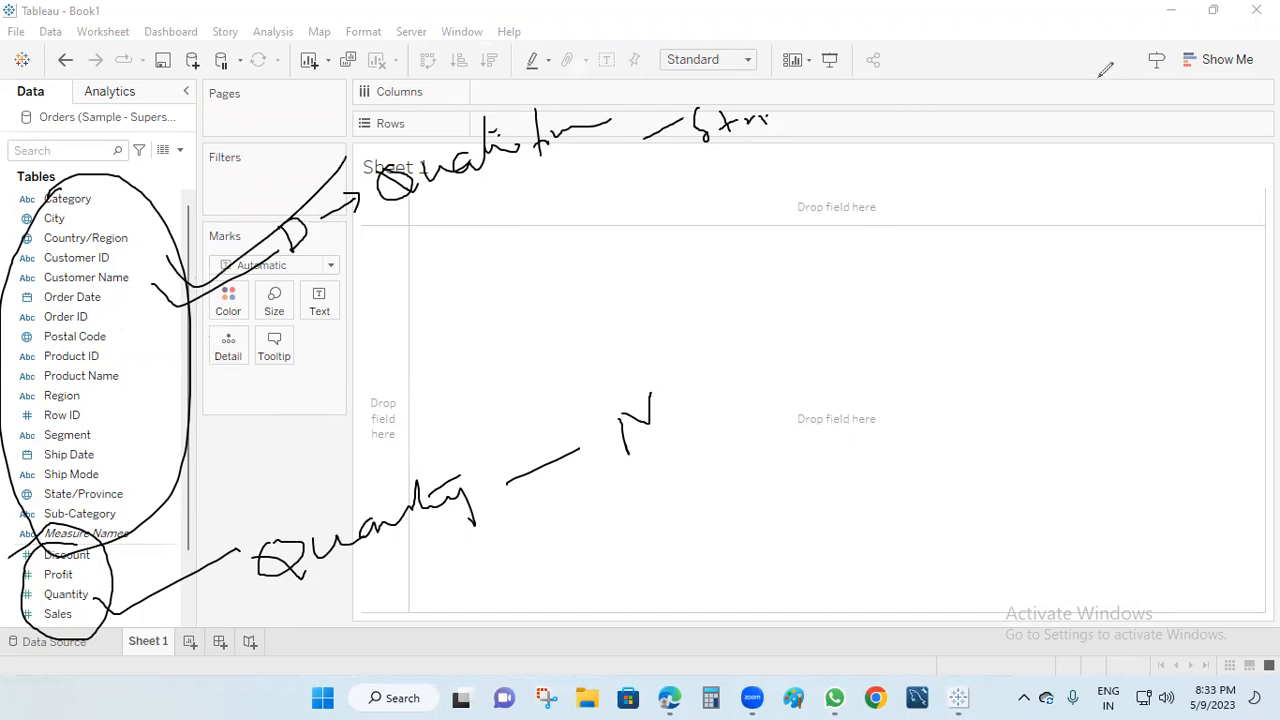
{"action": "key", "text": "e"}
{"action": "left_click_drag", "start_coordinate": [86, 200], "coordinate": [191, 132]}
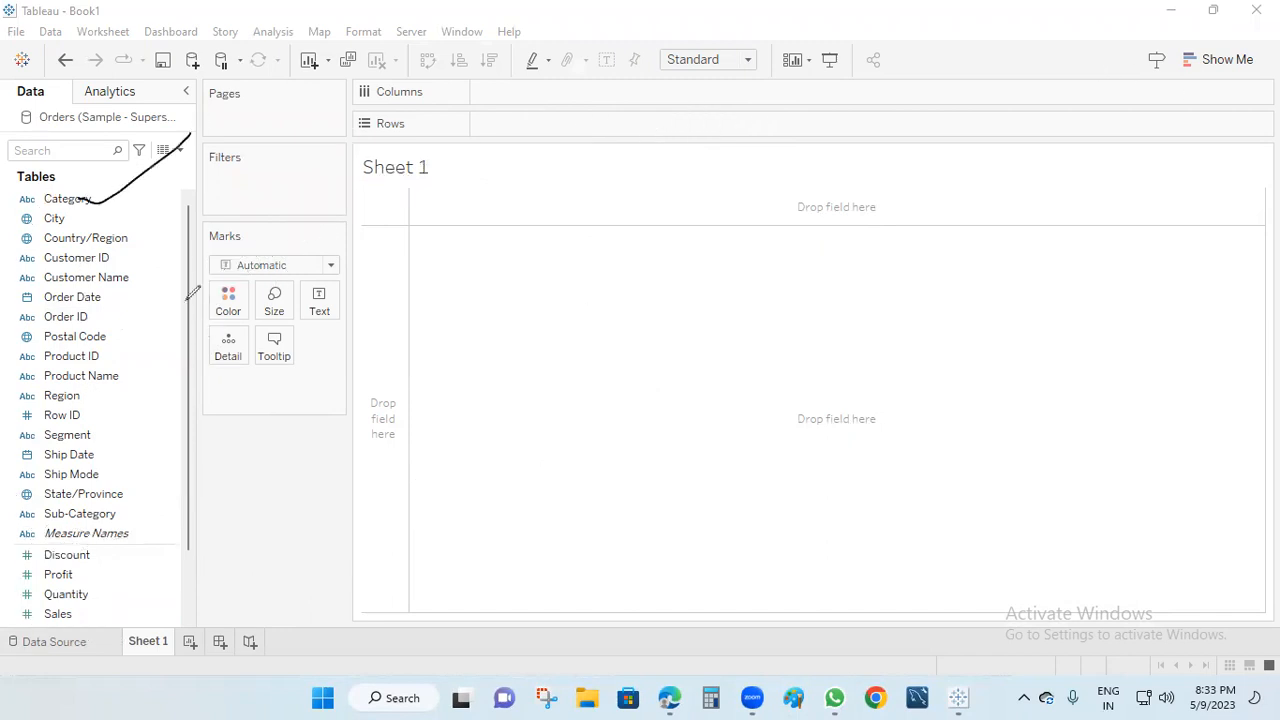
{"action": "mouse_move", "coordinate": [75, 188]}
{"action": "left_mouse_down"}
{"action": "mouse_move", "coordinate": [60, 222]}
{"action": "mouse_move", "coordinate": [163, 210]}
{"action": "mouse_move", "coordinate": [72, 262]}
{"action": "mouse_move", "coordinate": [85, 298]}
{"action": "mouse_move", "coordinate": [110, 287]}
{"action": "mouse_move", "coordinate": [132, 315]}
{"action": "left_mouse_up"}
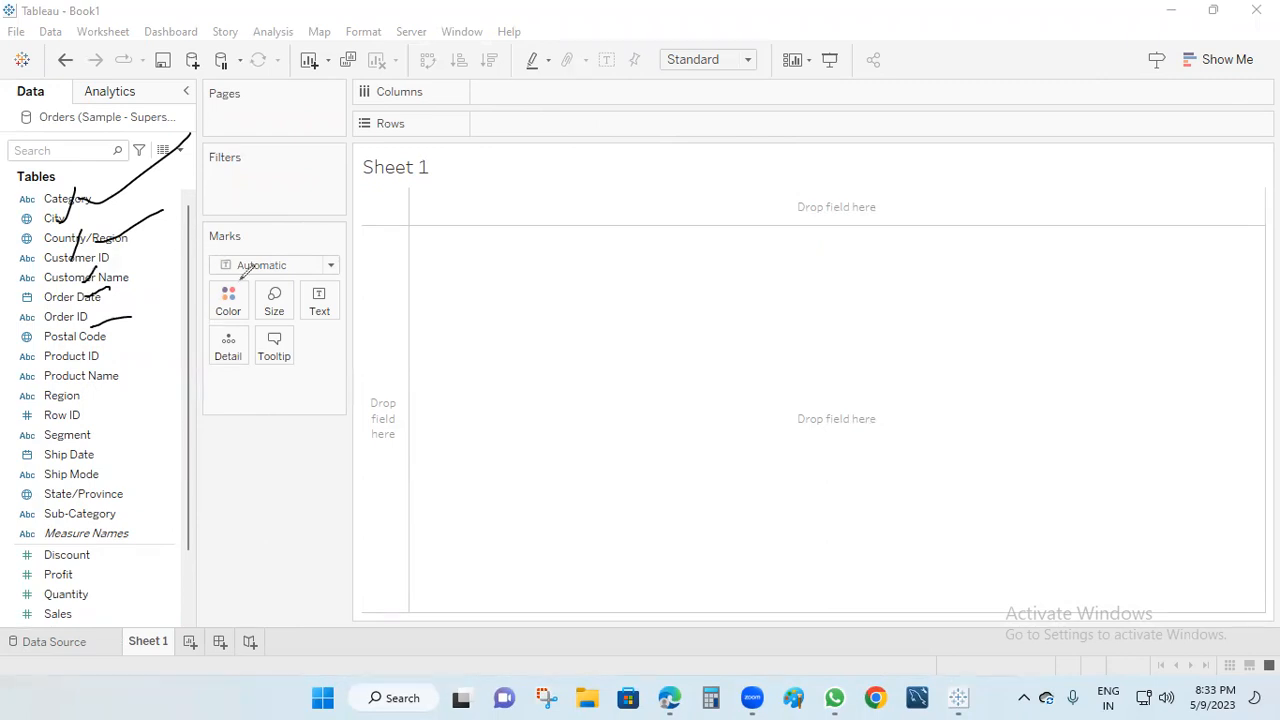
{"action": "mouse_move", "coordinate": [68, 200]}
{"action": "left_mouse_down"}
{"action": "mouse_move", "coordinate": [88, 199]}
{"action": "mouse_move", "coordinate": [137, 113]}
{"action": "left_mouse_up"}
{"action": "mouse_move", "coordinate": [66, 193]}
{"action": "left_mouse_down"}
{"action": "mouse_move", "coordinate": [86, 240]}
{"action": "mouse_move", "coordinate": [98, 158]}
{"action": "mouse_move", "coordinate": [20, 230]}
{"action": "mouse_move", "coordinate": [138, 195]}
{"action": "mouse_move", "coordinate": [78, 162]}
{"action": "left_mouse_up"}
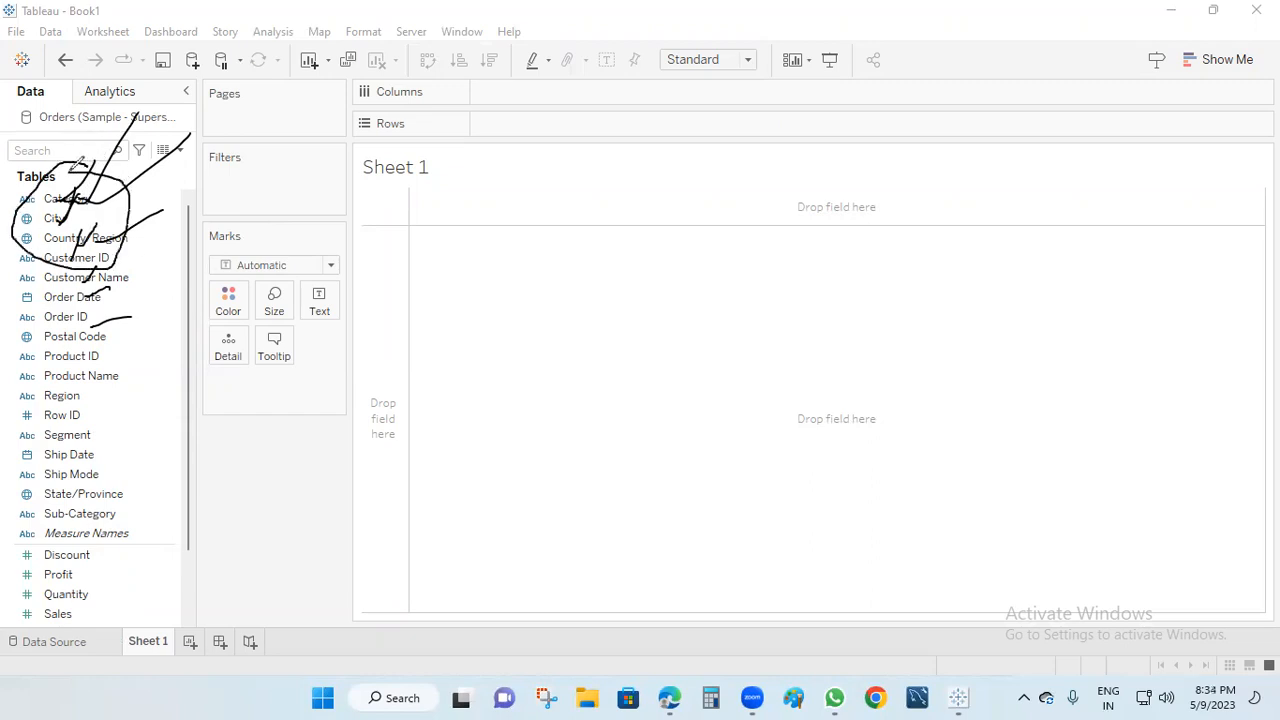
{"action": "left_click_drag", "start_coordinate": [128, 211], "coordinate": [248, 197]}
{"action": "key", "text": "Escape"}
{"action": "mouse_move", "coordinate": [90, 183]}
{"action": "left_mouse_down"}
{"action": "mouse_move", "coordinate": [15, 405]}
{"action": "mouse_move", "coordinate": [117, 330]}
{"action": "mouse_move", "coordinate": [83, 189]}
{"action": "mouse_move", "coordinate": [170, 207]}
{"action": "mouse_move", "coordinate": [171, 230]}
{"action": "left_mouse_up"}
{"action": "mouse_move", "coordinate": [206, 180]}
{"action": "left_mouse_down"}
{"action": "mouse_move", "coordinate": [206, 212]}
{"action": "mouse_move", "coordinate": [240, 196]}
{"action": "mouse_move", "coordinate": [208, 213]}
{"action": "left_mouse_up"}
{"action": "mouse_move", "coordinate": [98, 526]}
{"action": "left_mouse_down"}
{"action": "mouse_move", "coordinate": [50, 532]}
{"action": "mouse_move", "coordinate": [118, 595]}
{"action": "mouse_move", "coordinate": [100, 521]}
{"action": "left_mouse_up"}
{"action": "mouse_move", "coordinate": [155, 560]}
{"action": "left_mouse_down"}
{"action": "mouse_move", "coordinate": [160, 577]}
{"action": "mouse_move", "coordinate": [187, 546]}
{"action": "mouse_move", "coordinate": [275, 538]}
{"action": "left_mouse_up"}
{"action": "left_click", "coordinate": [211, 548]}
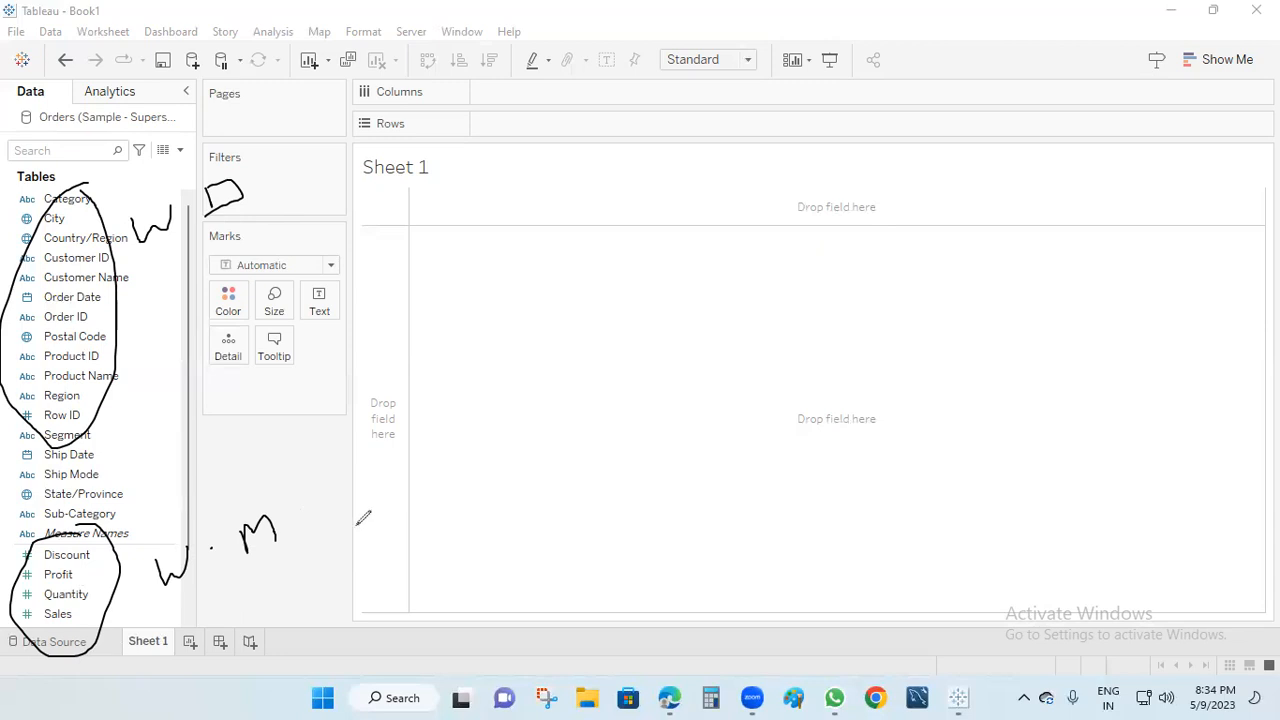
{"action": "mouse_move", "coordinate": [328, 491]}
{"action": "left_mouse_down"}
{"action": "mouse_move", "coordinate": [441, 433]}
{"action": "mouse_move", "coordinate": [433, 459]}
{"action": "left_mouse_up"}
{"action": "mouse_move", "coordinate": [128, 318]}
{"action": "left_mouse_down"}
{"action": "mouse_move", "coordinate": [287, 282]}
{"action": "mouse_move", "coordinate": [270, 299]}
{"action": "left_mouse_up"}
{"action": "mouse_move", "coordinate": [331, 264]}
{"action": "left_mouse_down"}
{"action": "mouse_move", "coordinate": [422, 253]}
{"action": "mouse_move", "coordinate": [506, 220]}
{"action": "left_mouse_up"}
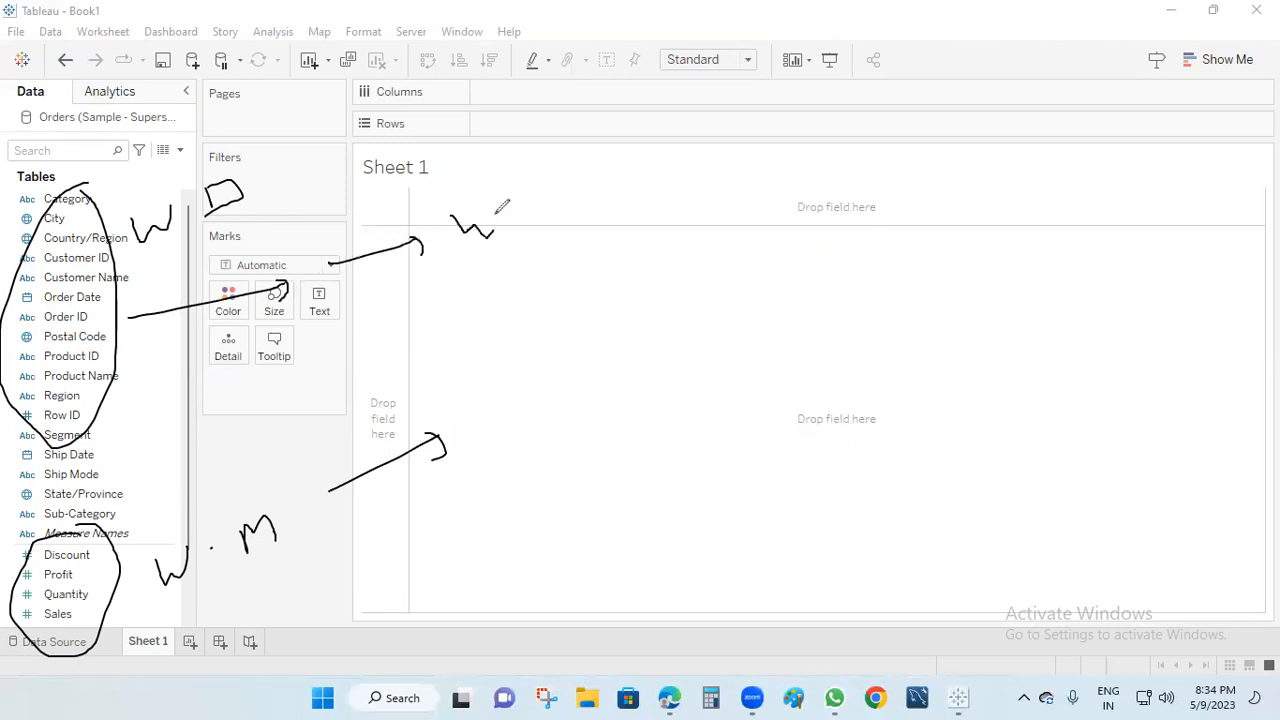
{"action": "left_click_drag", "start_coordinate": [467, 410], "coordinate": [491, 375]}
{"action": "left_click_drag", "start_coordinate": [457, 222], "coordinate": [498, 199]}
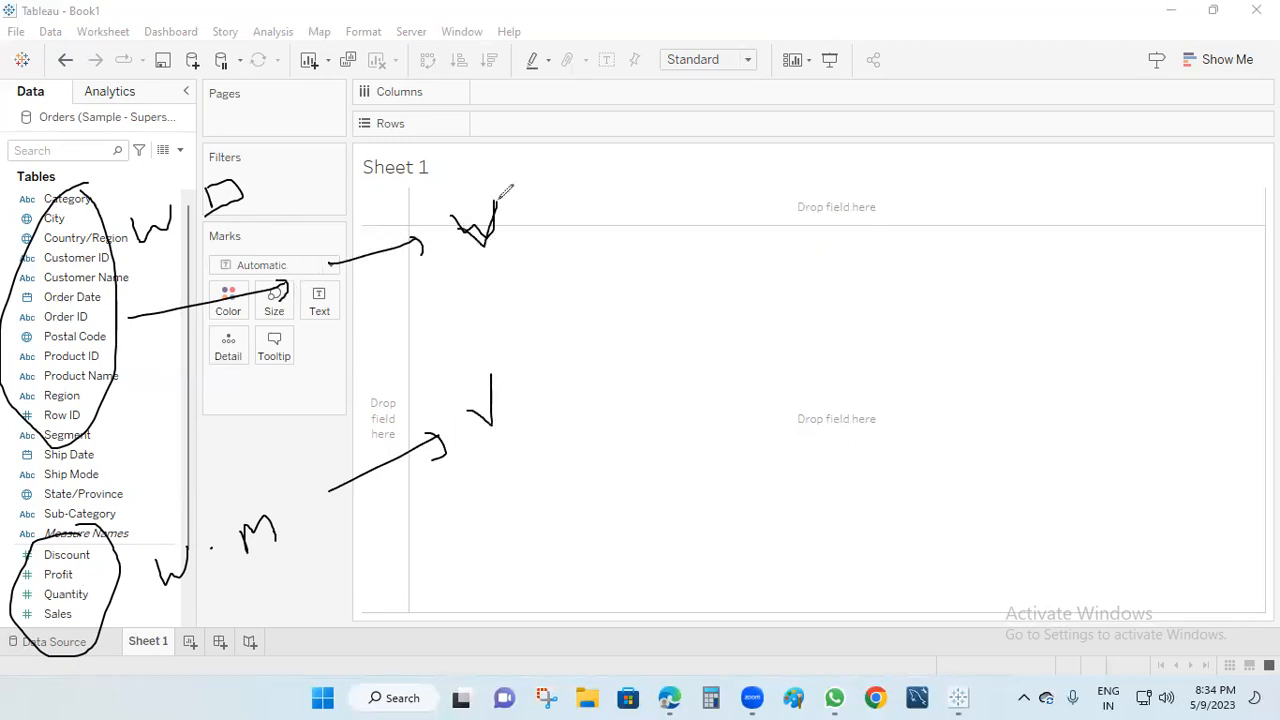
{"action": "mouse_move", "coordinate": [266, 222]}
{"action": "left_mouse_down"}
{"action": "mouse_move", "coordinate": [263, 256]}
{"action": "mouse_move", "coordinate": [288, 206]}
{"action": "mouse_move", "coordinate": [300, 230]}
{"action": "left_mouse_up"}
{"action": "mouse_move", "coordinate": [355, 186]}
{"action": "left_mouse_down"}
{"action": "mouse_move", "coordinate": [338, 232]}
{"action": "mouse_move", "coordinate": [368, 196]}
{"action": "mouse_move", "coordinate": [392, 200]}
{"action": "left_mouse_up"}
{"action": "left_click_drag", "start_coordinate": [392, 192], "coordinate": [408, 180]}
{"action": "mouse_move", "coordinate": [300, 460]}
{"action": "left_mouse_down"}
{"action": "mouse_move", "coordinate": [306, 437]}
{"action": "mouse_move", "coordinate": [338, 418]}
{"action": "mouse_move", "coordinate": [356, 424]}
{"action": "mouse_move", "coordinate": [423, 389]}
{"action": "mouse_move", "coordinate": [442, 398]}
{"action": "left_mouse_up"}
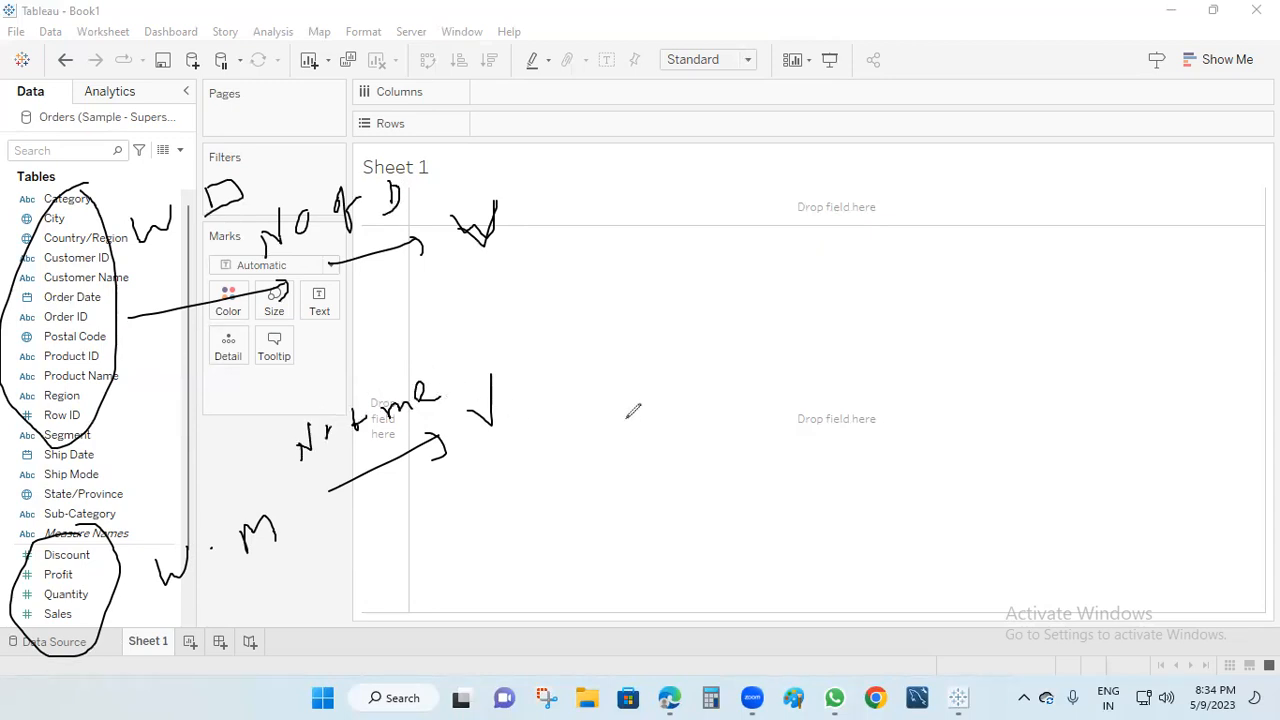
{"action": "mouse_move", "coordinate": [446, 308]}
{"action": "left_mouse_down"}
{"action": "mouse_move", "coordinate": [608, 246]}
{"action": "mouse_move", "coordinate": [542, 440]}
{"action": "left_mouse_up"}
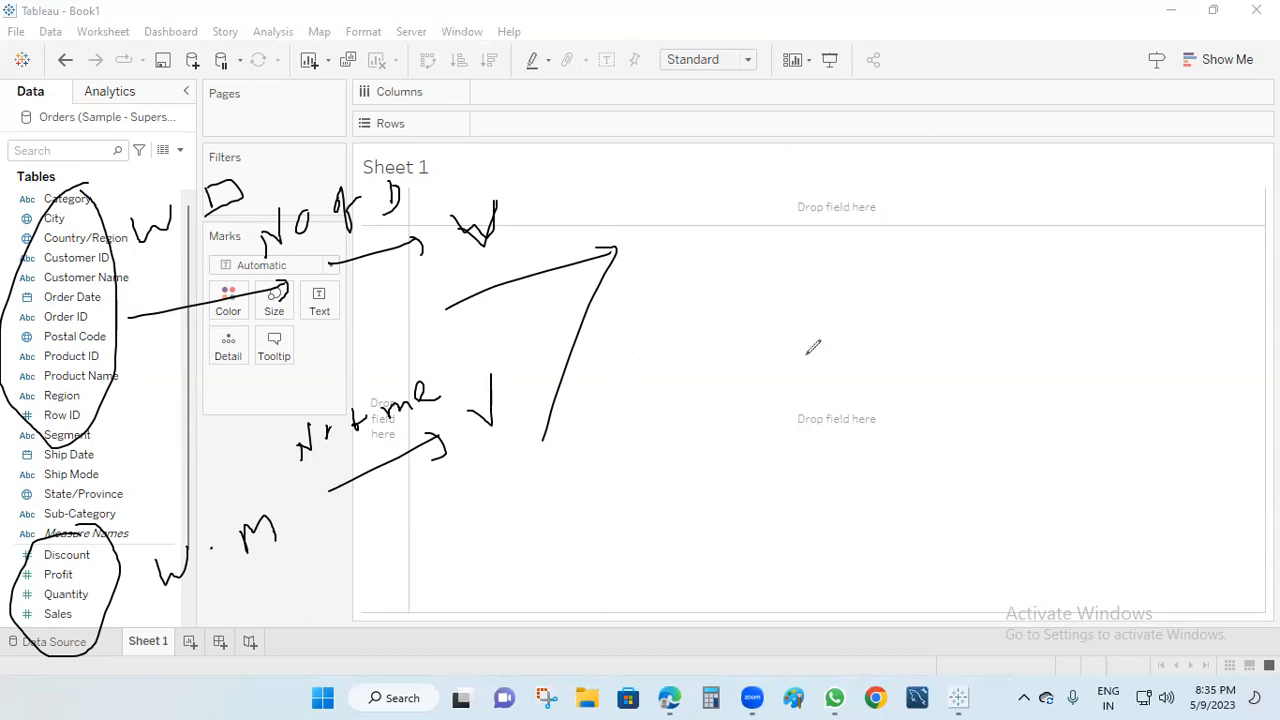
{"action": "left_click", "coordinate": [1026, 80]}
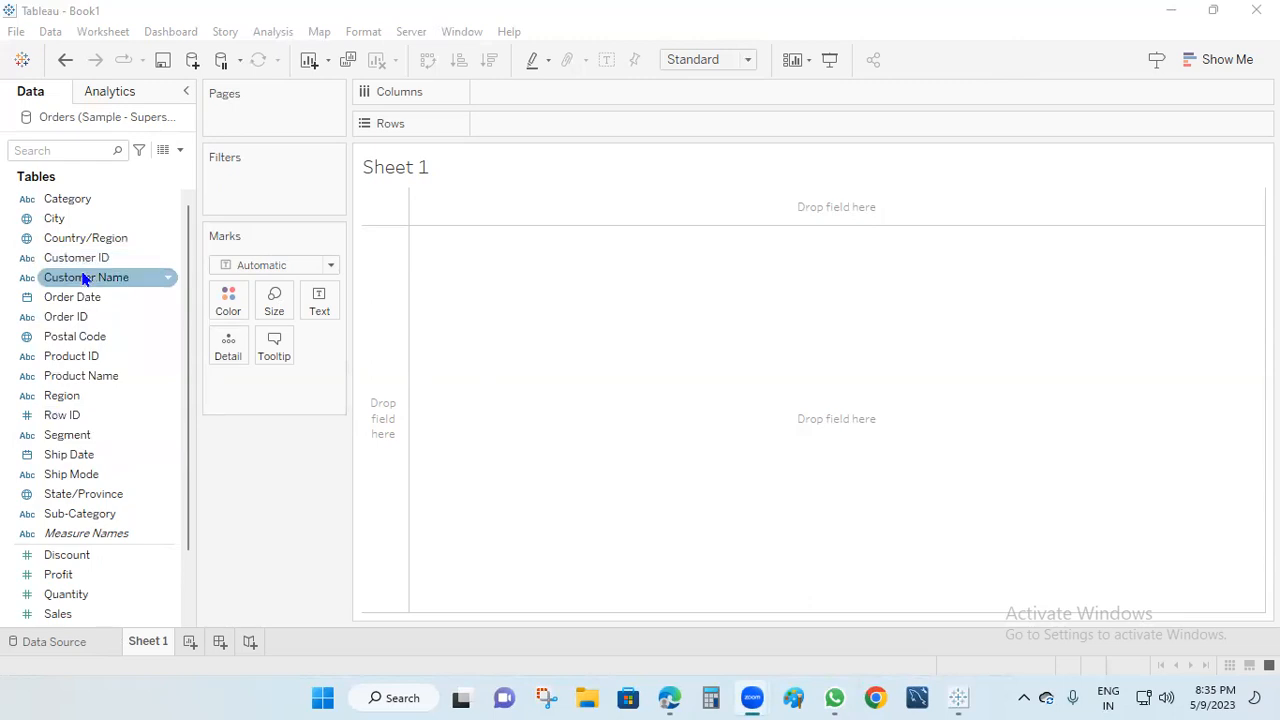
Step: Rename Sheet 1 as "Nested table"
{"action": "double_click", "coordinate": [157, 641]}
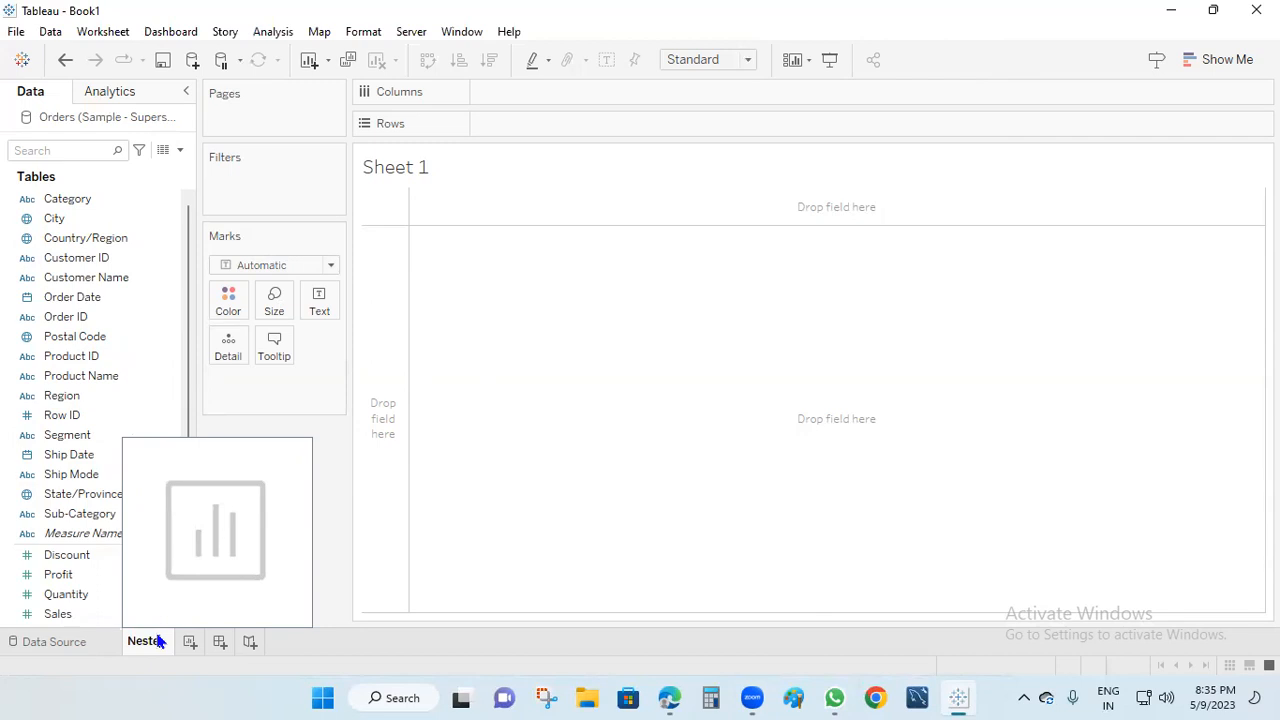
{"action": "type", "text": "Nested tabelau"}
{"action": "key", "text": "BackSpace"}
{"action": "key", "text": "BackSpace"}
{"action": "key", "text": "BackSpace"}
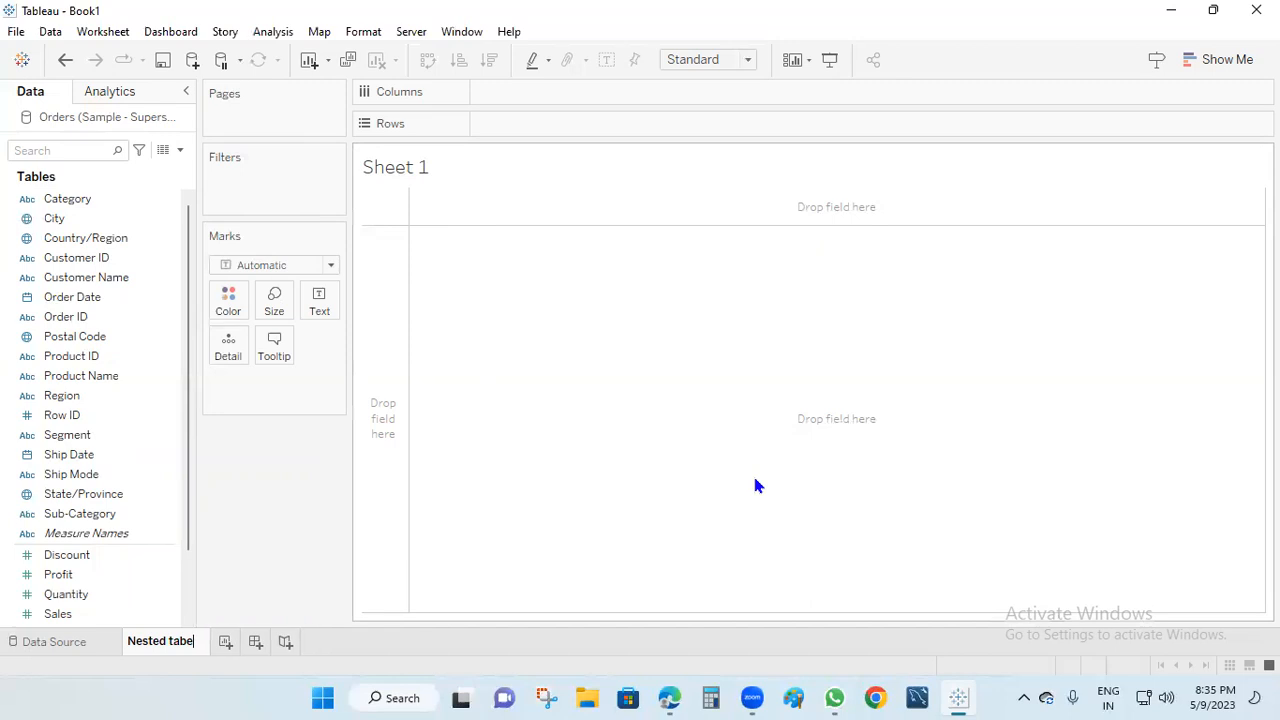
{"action": "type", "text": "l"}
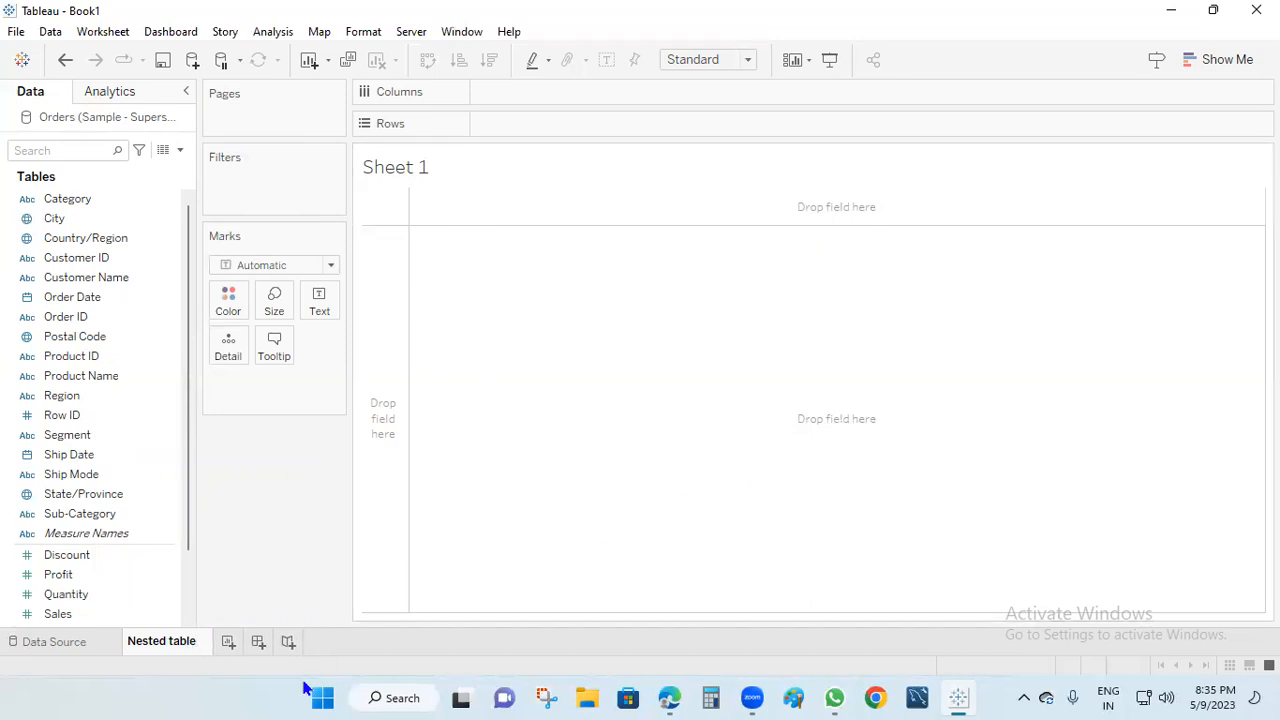
{"action": "left_click", "coordinate": [240, 645]}
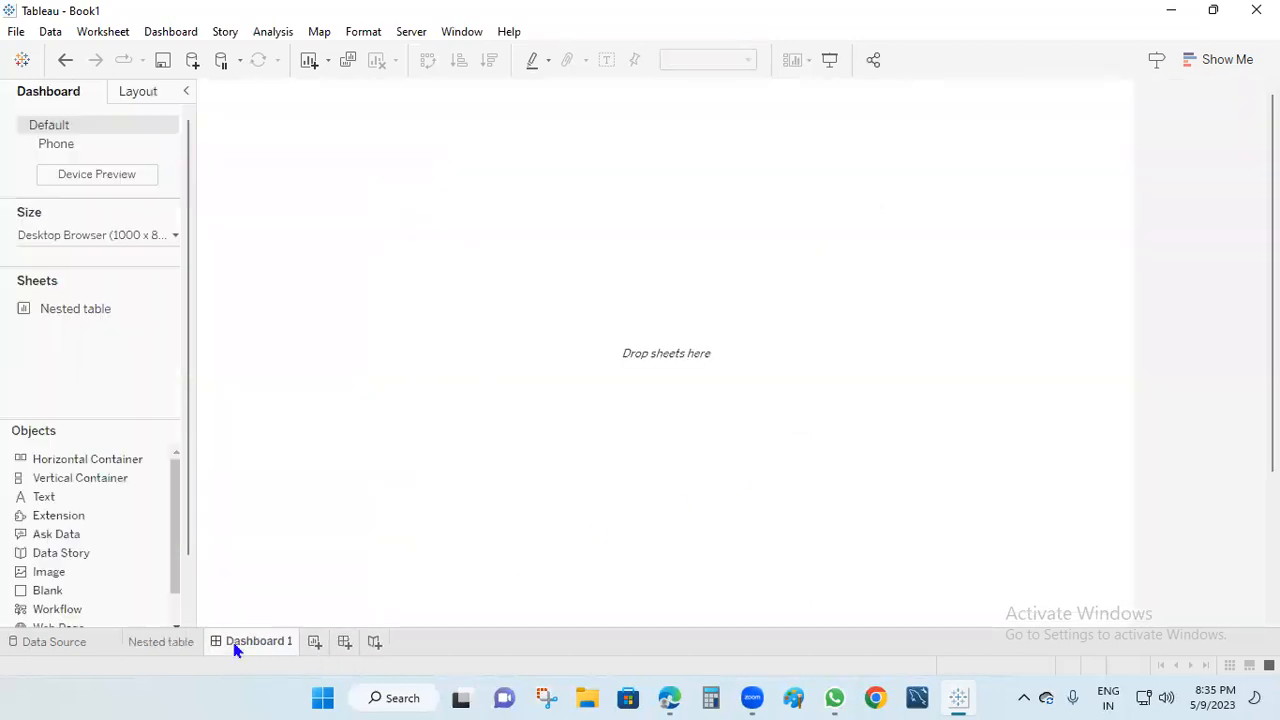
{"action": "right_click", "coordinate": [248, 645]}
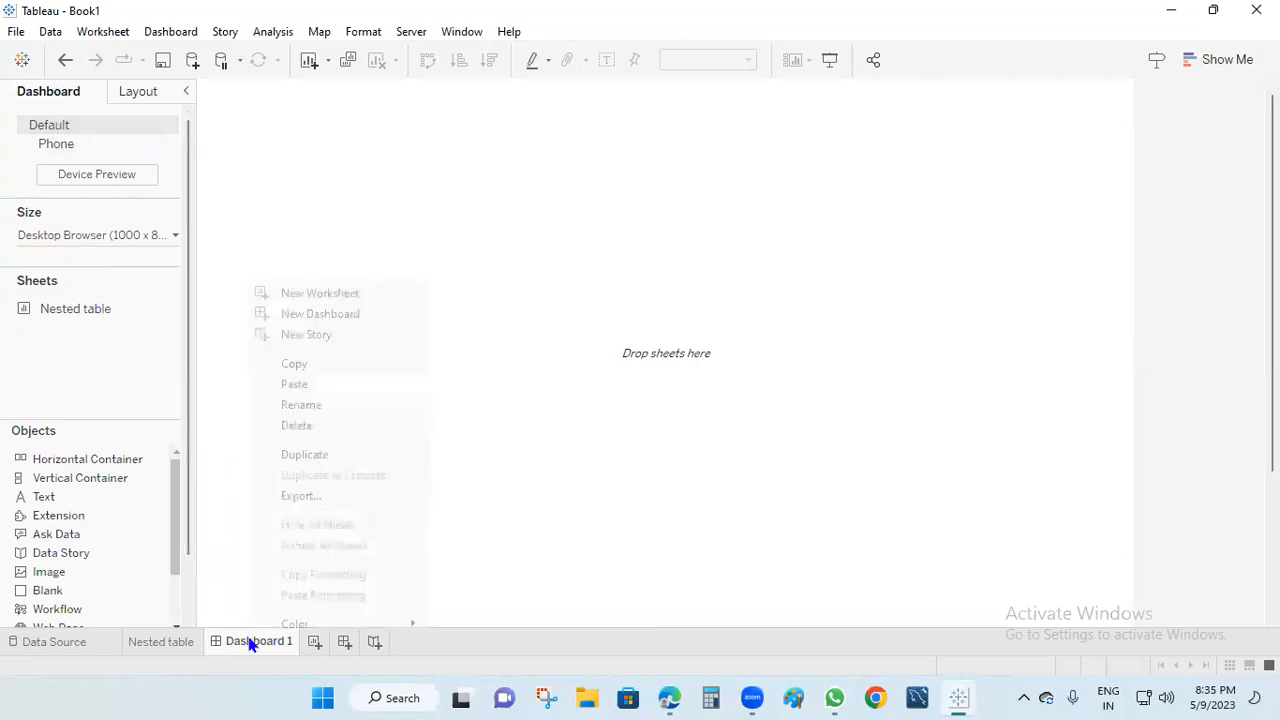
{"action": "left_click", "coordinate": [318, 428]}
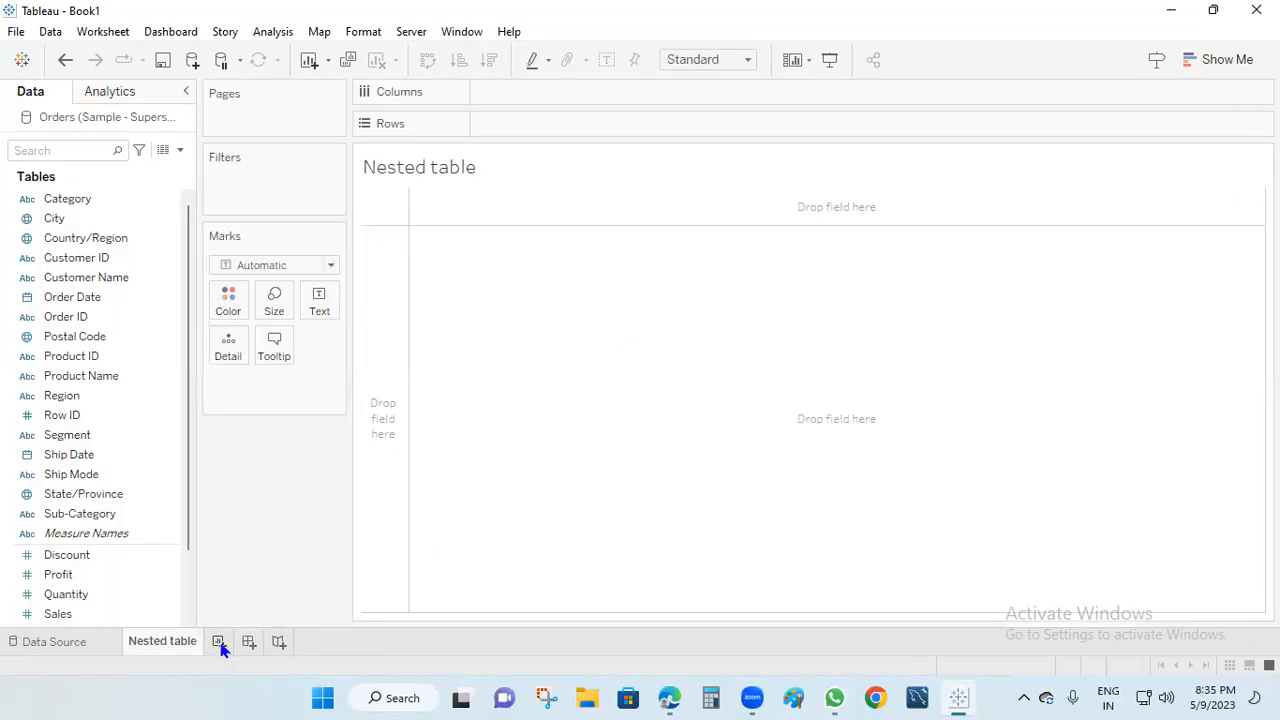
Step: Add a new worksheet and name it "small multiple"
{"action": "left_click", "coordinate": [222, 648]}
{"action": "double_click", "coordinate": [222, 648]}
{"action": "type", "text": "small multipl"}
{"action": "key", "text": "BackSpace"}
{"action": "type", "text": "le"}
Step: Return to the Nested table sheet and place the Category dimension on its rows
{"action": "left_click", "coordinate": [168, 644]}
{"action": "left_click_drag", "start_coordinate": [168, 649], "coordinate": [165, 635]}
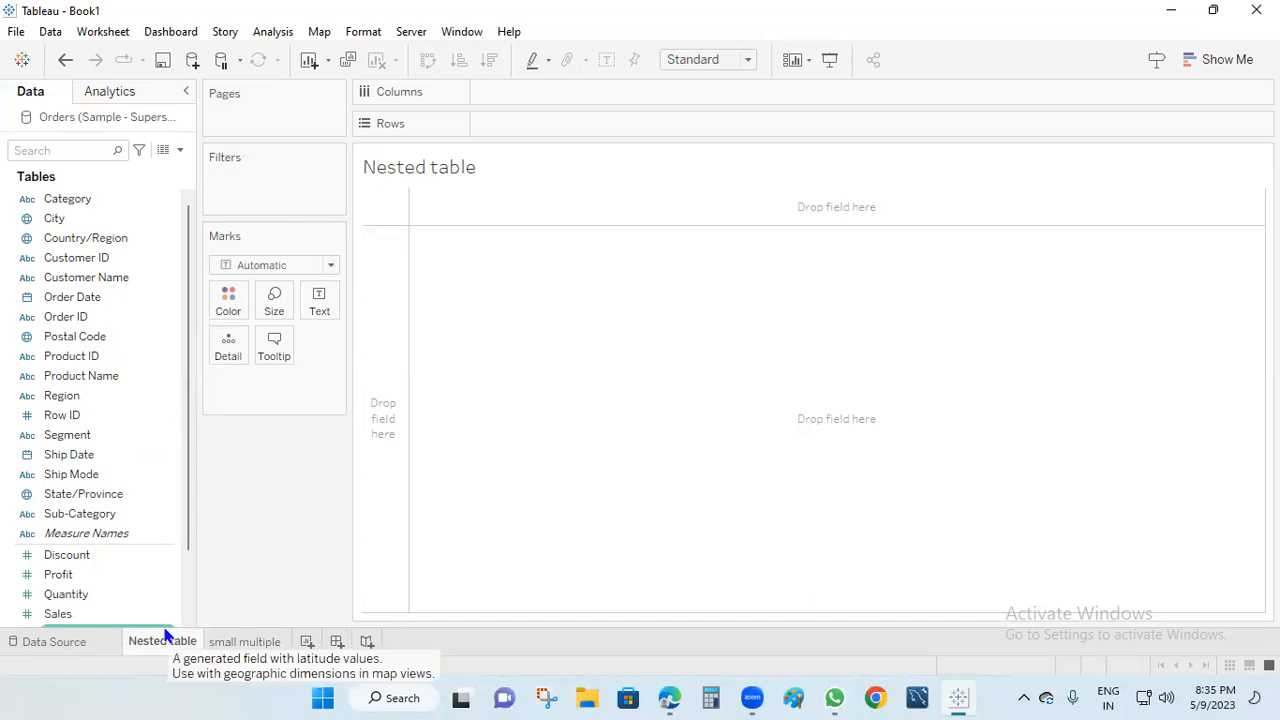
{"action": "left_click_drag", "start_coordinate": [165, 635], "coordinate": [165, 636]}
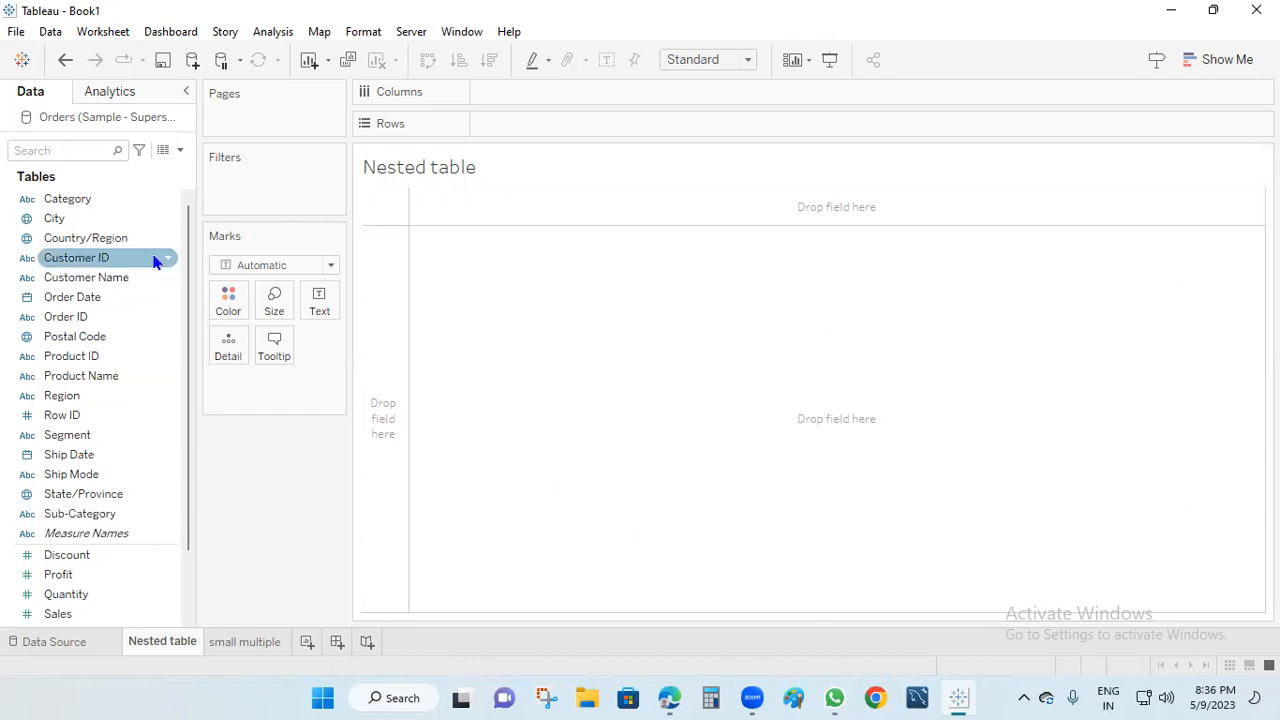
{"action": "left_click_drag", "start_coordinate": [57, 205], "coordinate": [695, 352]}
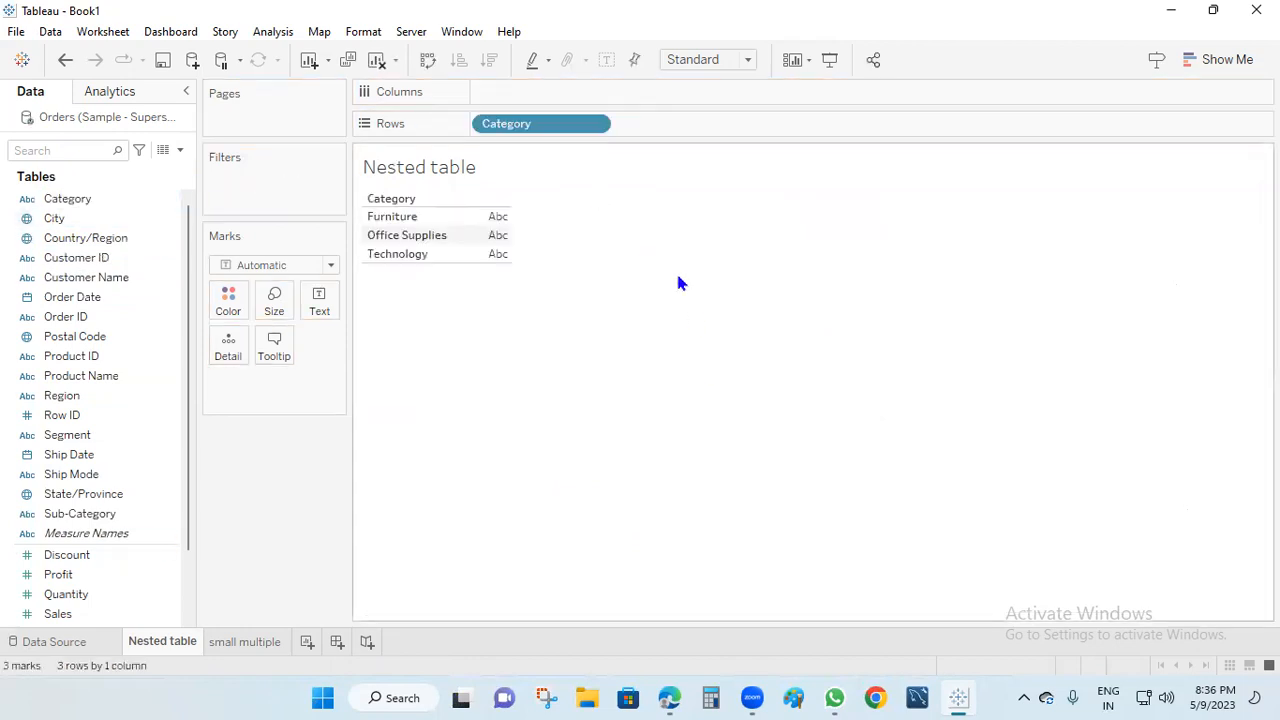
Step: Nest City after Category on the rows, and place Country/Region ahead of both
{"action": "left_click_drag", "start_coordinate": [54, 218], "coordinate": [658, 130]}
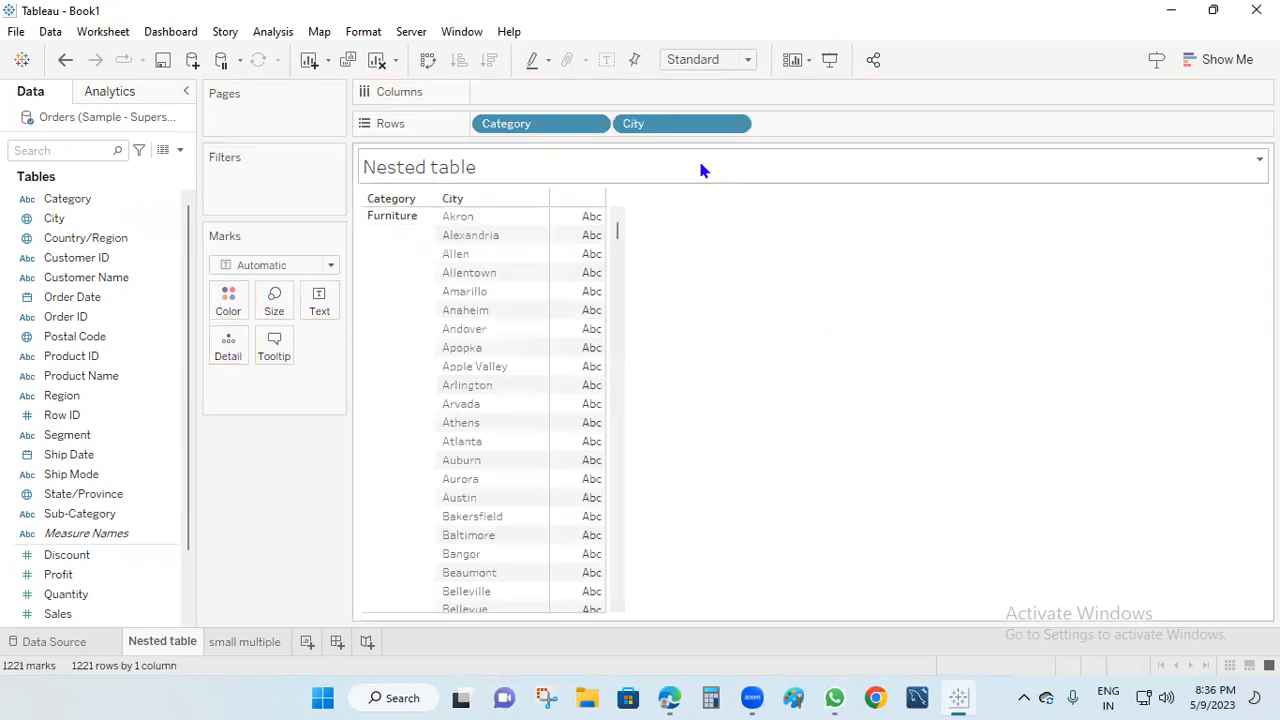
{"action": "left_click", "coordinate": [88, 245]}
{"action": "left_click_drag", "start_coordinate": [68, 244], "coordinate": [498, 316]}
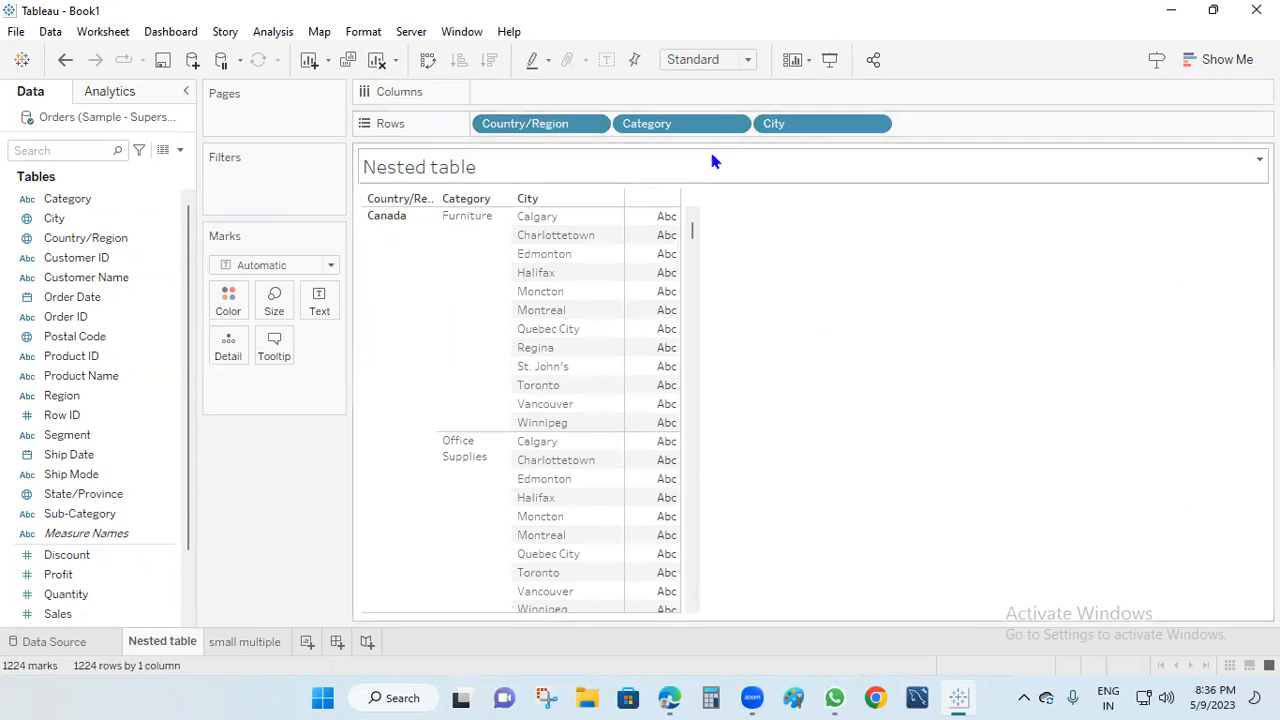
{"action": "left_click", "coordinate": [898, 82]}
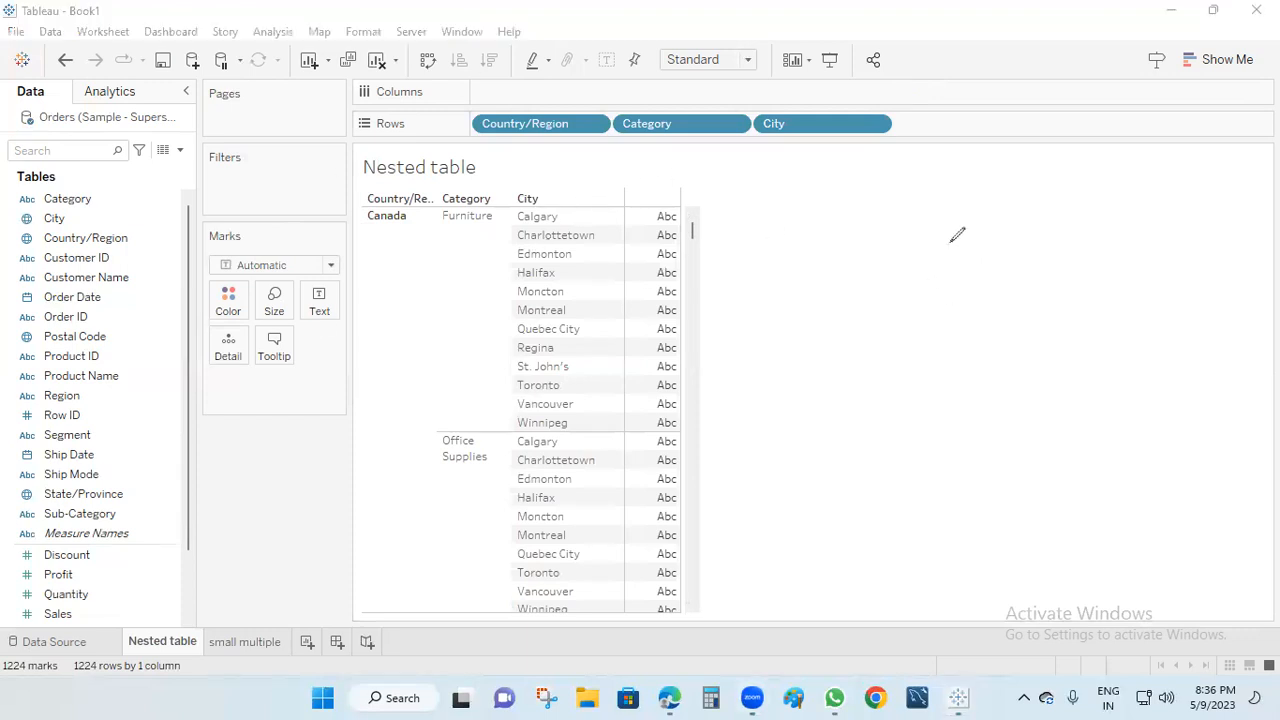
{"action": "mouse_move", "coordinate": [936, 270]}
{"action": "left_mouse_down"}
{"action": "mouse_move", "coordinate": [942, 286]}
{"action": "mouse_move", "coordinate": [942, 270]}
{"action": "left_mouse_up"}
{"action": "mouse_move", "coordinate": [738, 360]}
{"action": "left_mouse_down"}
{"action": "mouse_move", "coordinate": [679, 425]}
{"action": "mouse_move", "coordinate": [807, 474]}
{"action": "mouse_move", "coordinate": [797, 357]}
{"action": "mouse_move", "coordinate": [731, 360]}
{"action": "left_mouse_up"}
{"action": "mouse_move", "coordinate": [800, 413]}
{"action": "left_mouse_down"}
{"action": "mouse_move", "coordinate": [890, 395]}
{"action": "mouse_move", "coordinate": [885, 420]}
{"action": "left_mouse_up"}
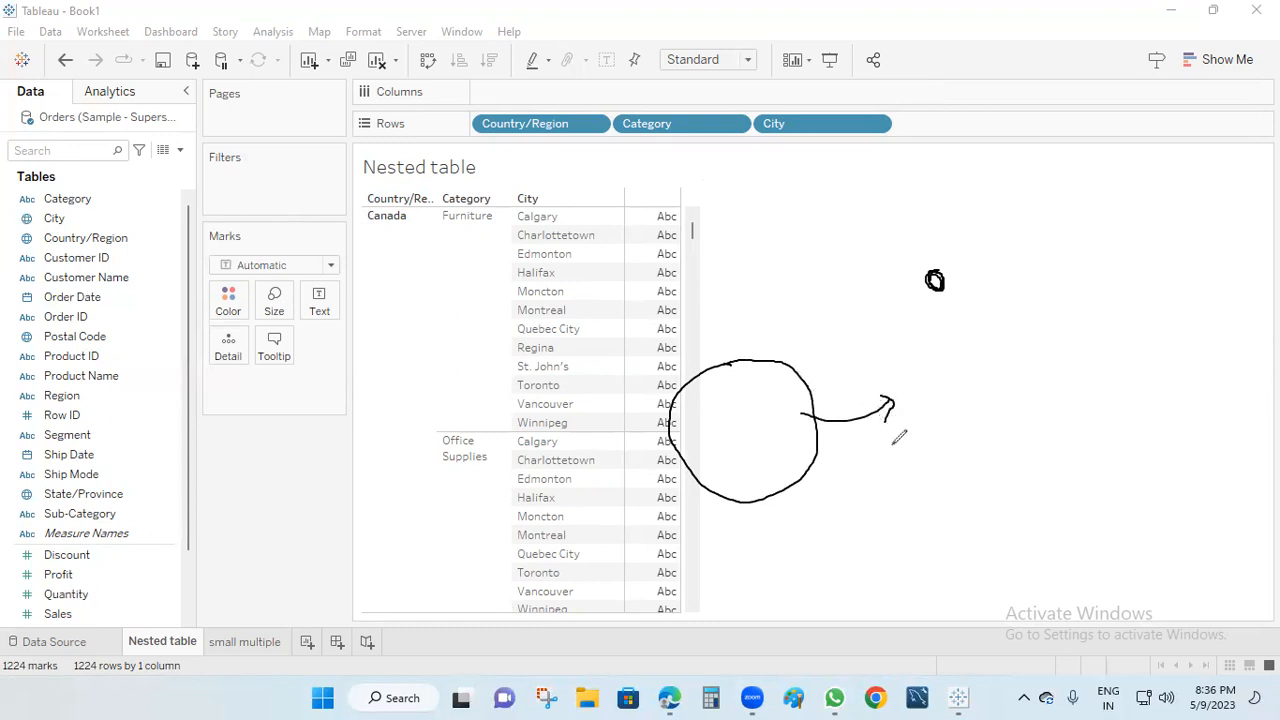
{"action": "mouse_move", "coordinate": [763, 395]}
{"action": "left_mouse_down"}
{"action": "mouse_move", "coordinate": [703, 420]}
{"action": "mouse_move", "coordinate": [765, 474]}
{"action": "mouse_move", "coordinate": [800, 392]}
{"action": "mouse_move", "coordinate": [737, 410]}
{"action": "mouse_move", "coordinate": [853, 348]}
{"action": "left_mouse_up"}
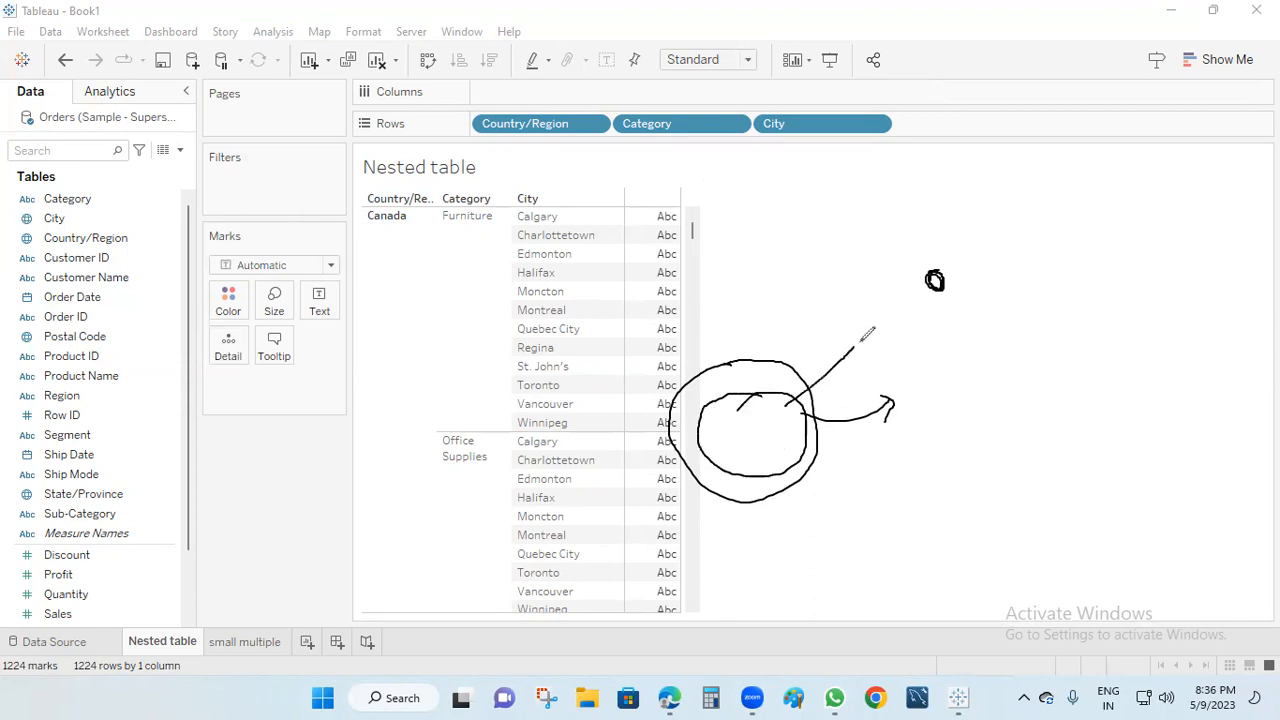
{"action": "left_click_drag", "start_coordinate": [913, 387], "coordinate": [928, 420]}
{"action": "left_click_drag", "start_coordinate": [866, 332], "coordinate": [893, 328]}
{"action": "mouse_move", "coordinate": [754, 417]}
{"action": "left_mouse_down"}
{"action": "mouse_move", "coordinate": [822, 282]}
{"action": "mouse_move", "coordinate": [830, 308]}
{"action": "mouse_move", "coordinate": [858, 305]}
{"action": "mouse_move", "coordinate": [804, 288]}
{"action": "mouse_move", "coordinate": [880, 352]}
{"action": "mouse_move", "coordinate": [850, 324]}
{"action": "left_mouse_up"}
{"action": "mouse_move", "coordinate": [916, 384]}
{"action": "left_mouse_down"}
{"action": "mouse_move", "coordinate": [977, 423]}
{"action": "mouse_move", "coordinate": [955, 392]}
{"action": "mouse_move", "coordinate": [928, 400]}
{"action": "left_mouse_up"}
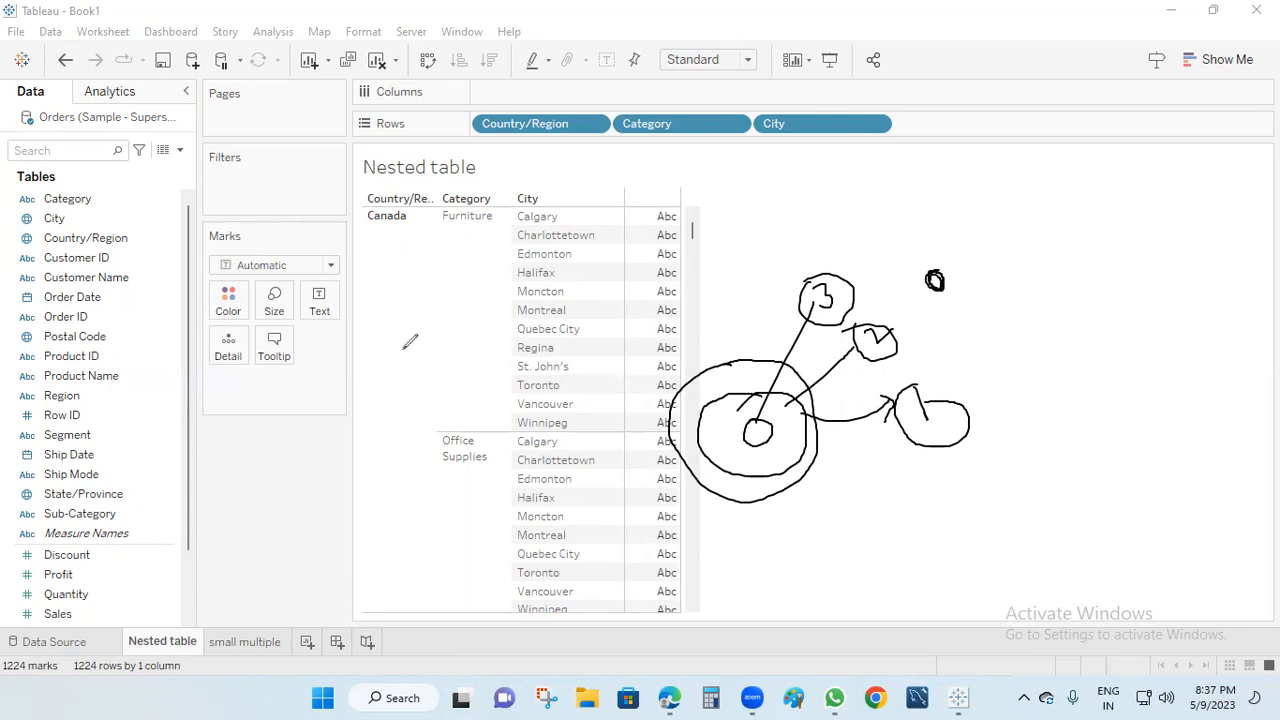
{"action": "left_click_drag", "start_coordinate": [499, 153], "coordinate": [568, 107]}
{"action": "mouse_move", "coordinate": [619, 180]}
{"action": "left_mouse_down"}
{"action": "mouse_move", "coordinate": [650, 180]}
{"action": "mouse_move", "coordinate": [690, 122]}
{"action": "left_mouse_up"}
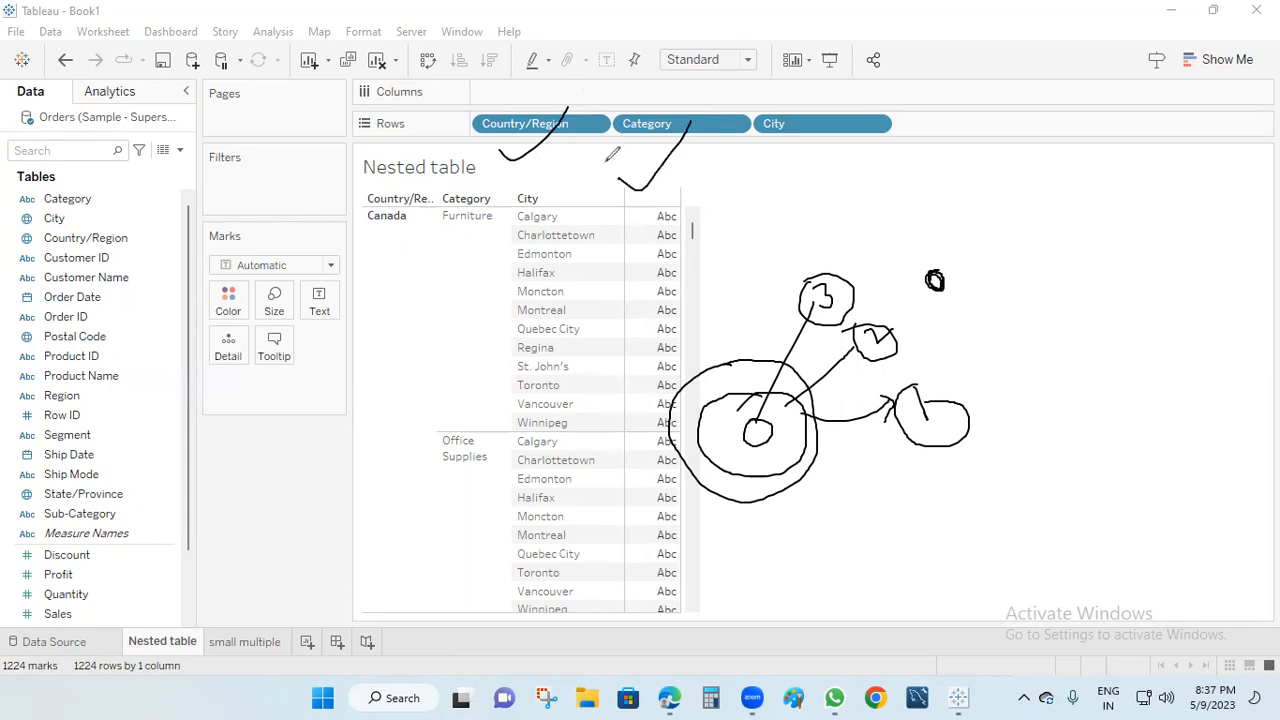
{"action": "mouse_move", "coordinate": [443, 131]}
{"action": "left_mouse_down"}
{"action": "mouse_move", "coordinate": [458, 228]}
{"action": "mouse_move", "coordinate": [445, 138]}
{"action": "left_mouse_up"}
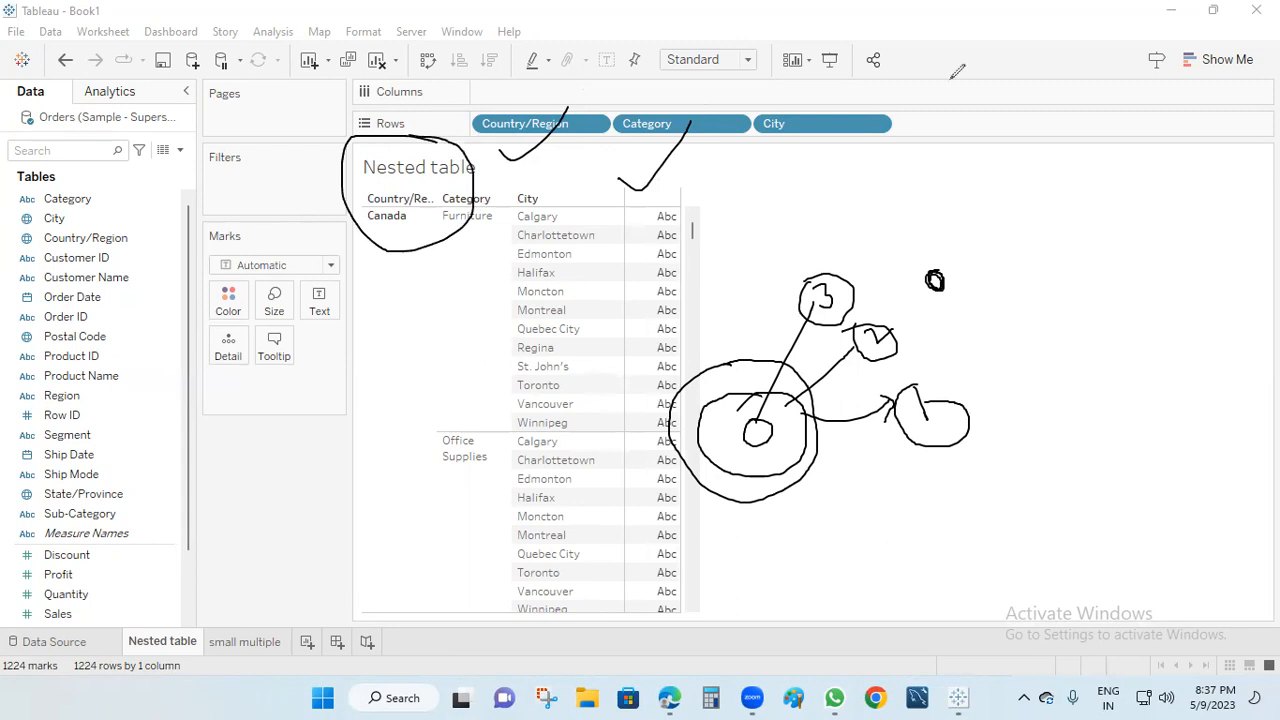
{"action": "key", "text": "e"}
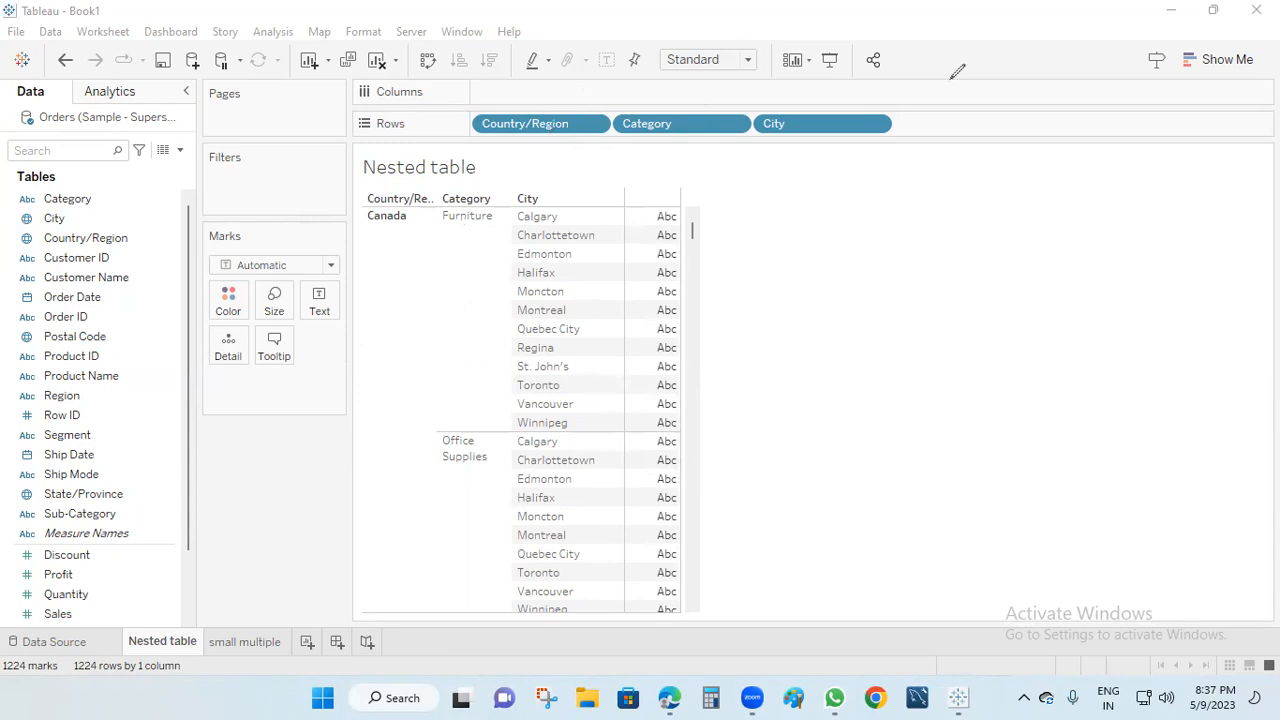
Step: Clear the Nested table sheet and place Order Date on its rows
{"action": "left_click", "coordinate": [376, 59]}
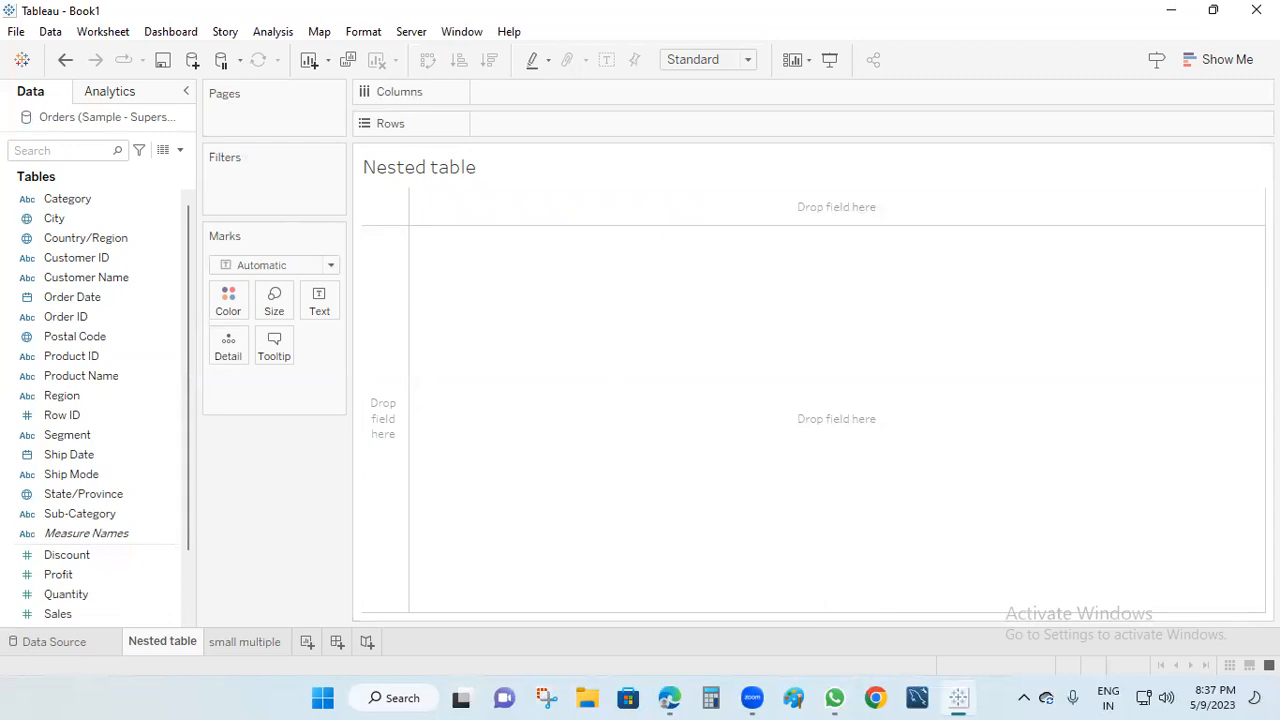
{"action": "left_click_drag", "start_coordinate": [104, 300], "coordinate": [499, 125]}
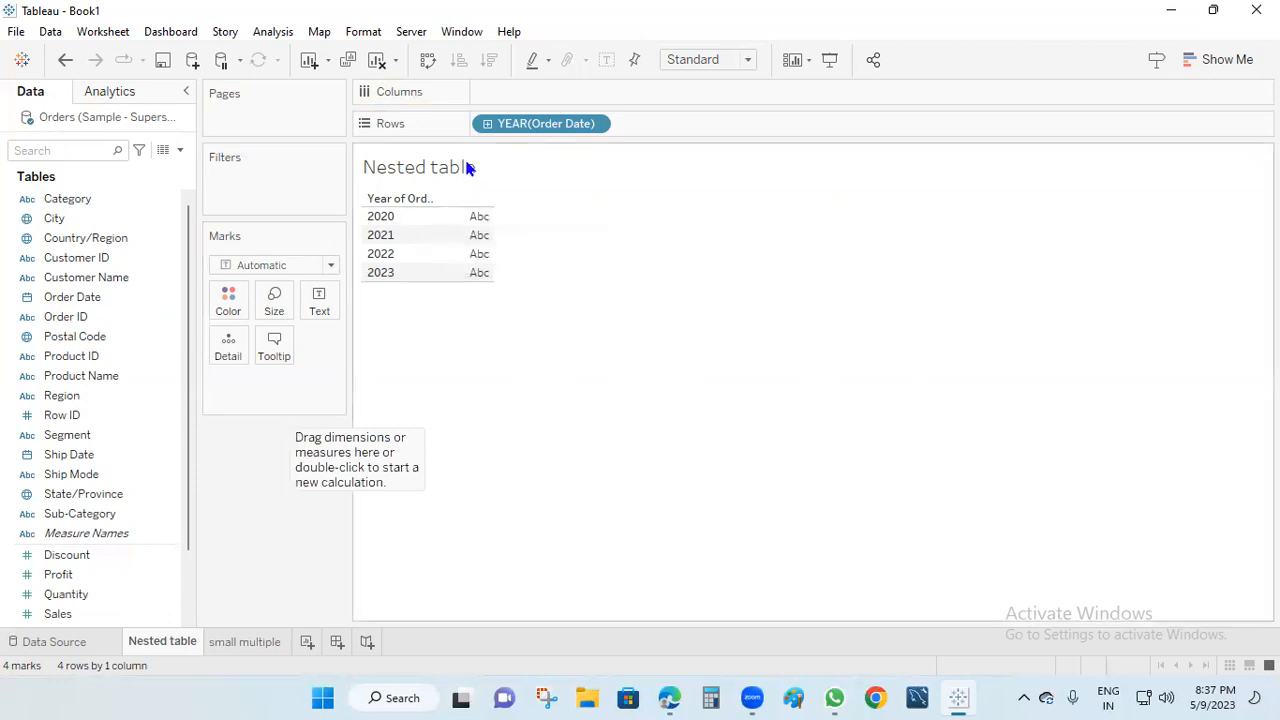
Step: Drill the Order Date rows down from year through quarter and month to day
{"action": "left_click", "coordinate": [487, 123]}
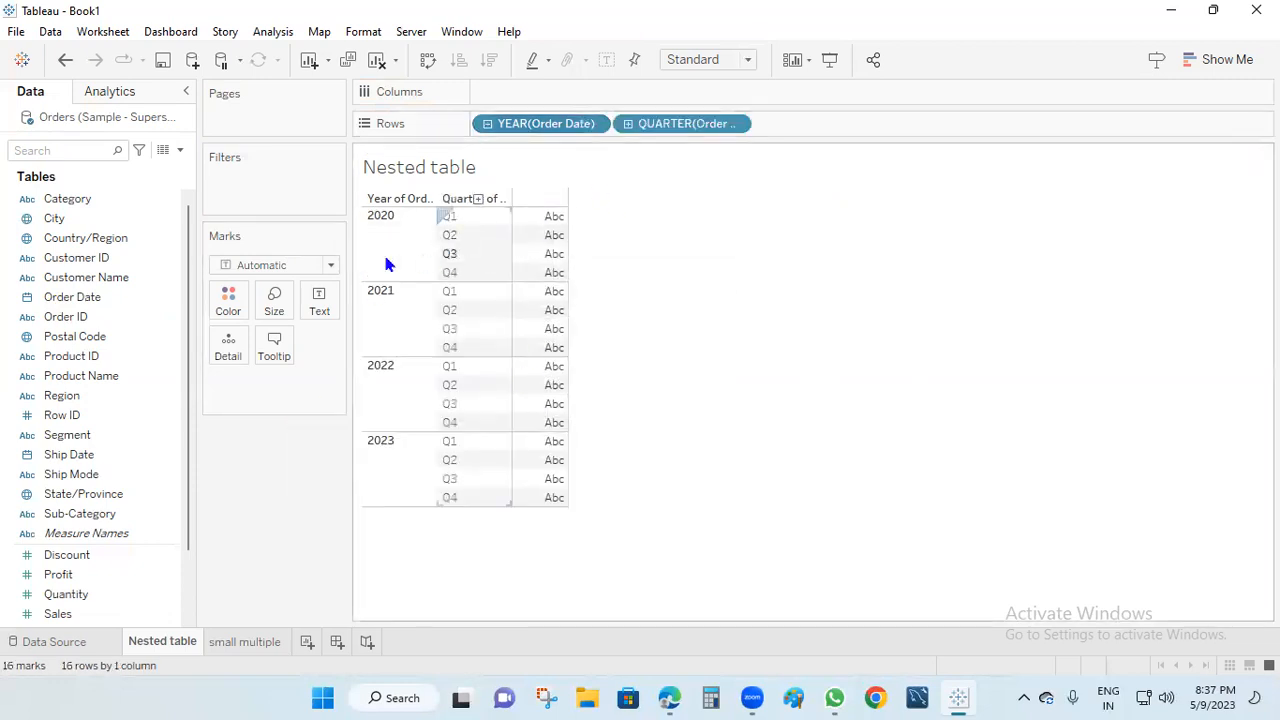
{"action": "left_click", "coordinate": [376, 240]}
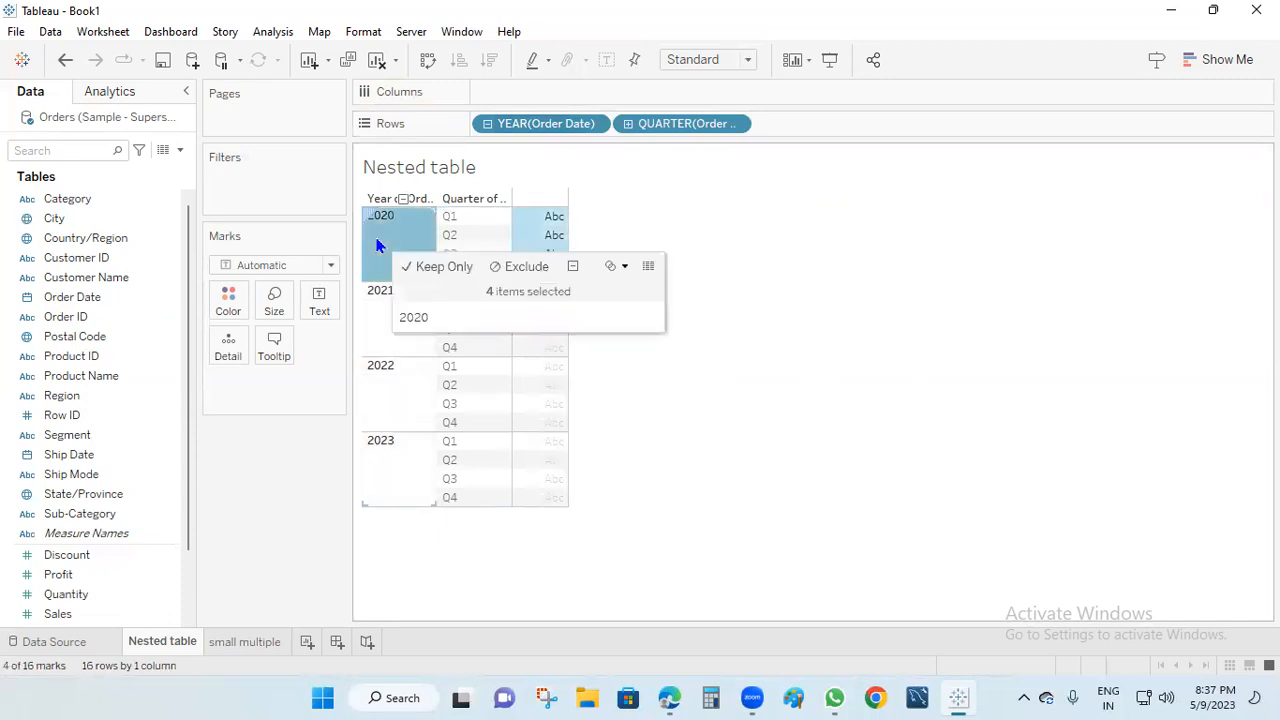
{"action": "left_click", "coordinate": [477, 237]}
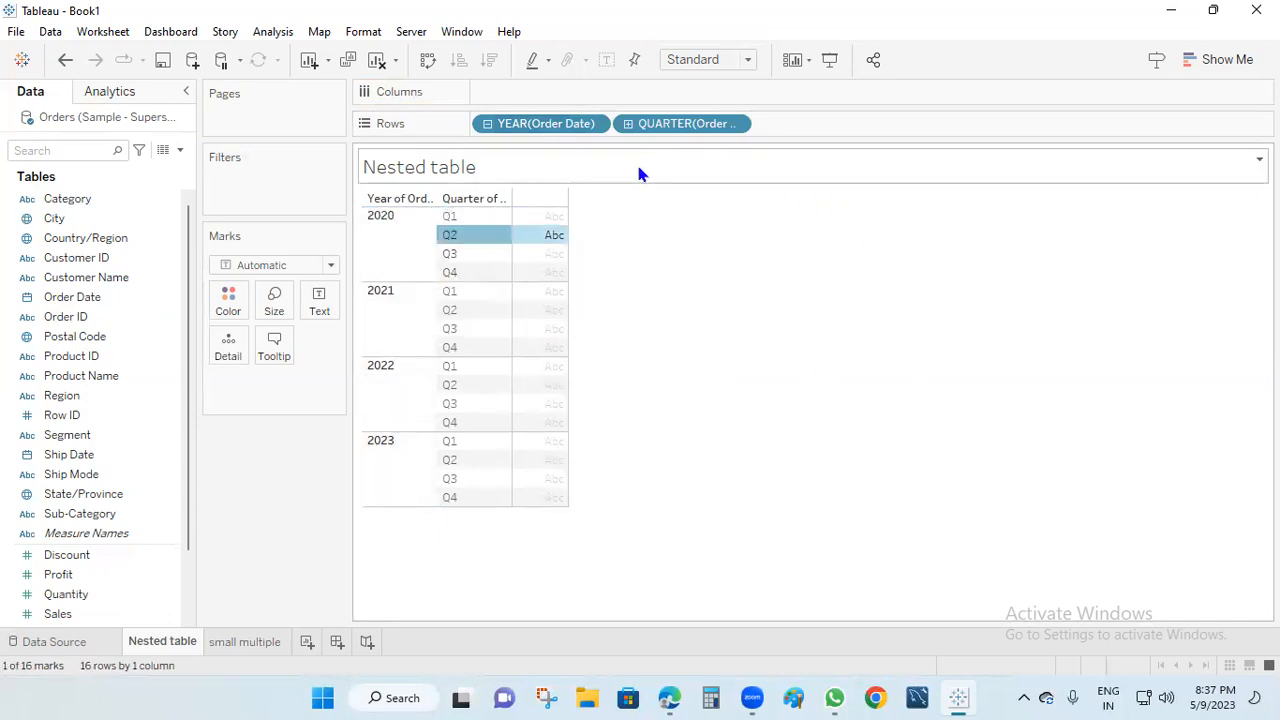
{"action": "left_click", "coordinate": [759, 268]}
{"action": "left_click", "coordinate": [628, 123]}
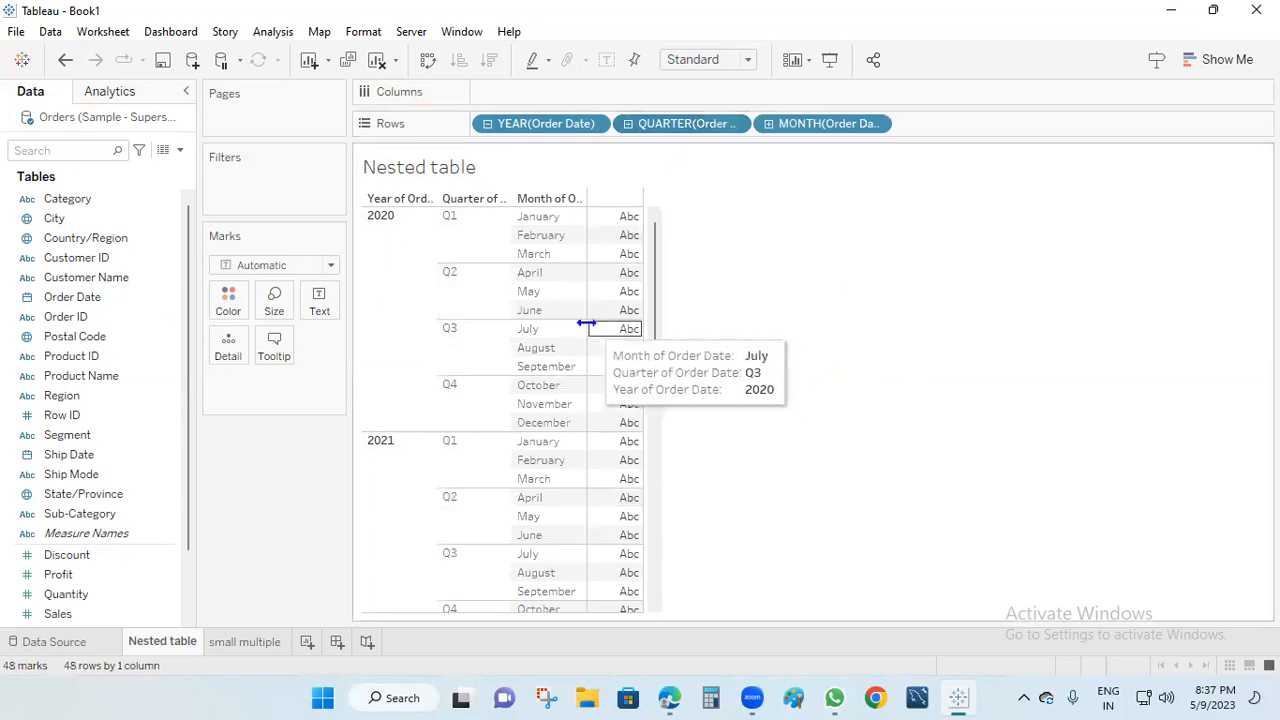
{"action": "left_click", "coordinate": [768, 123]}
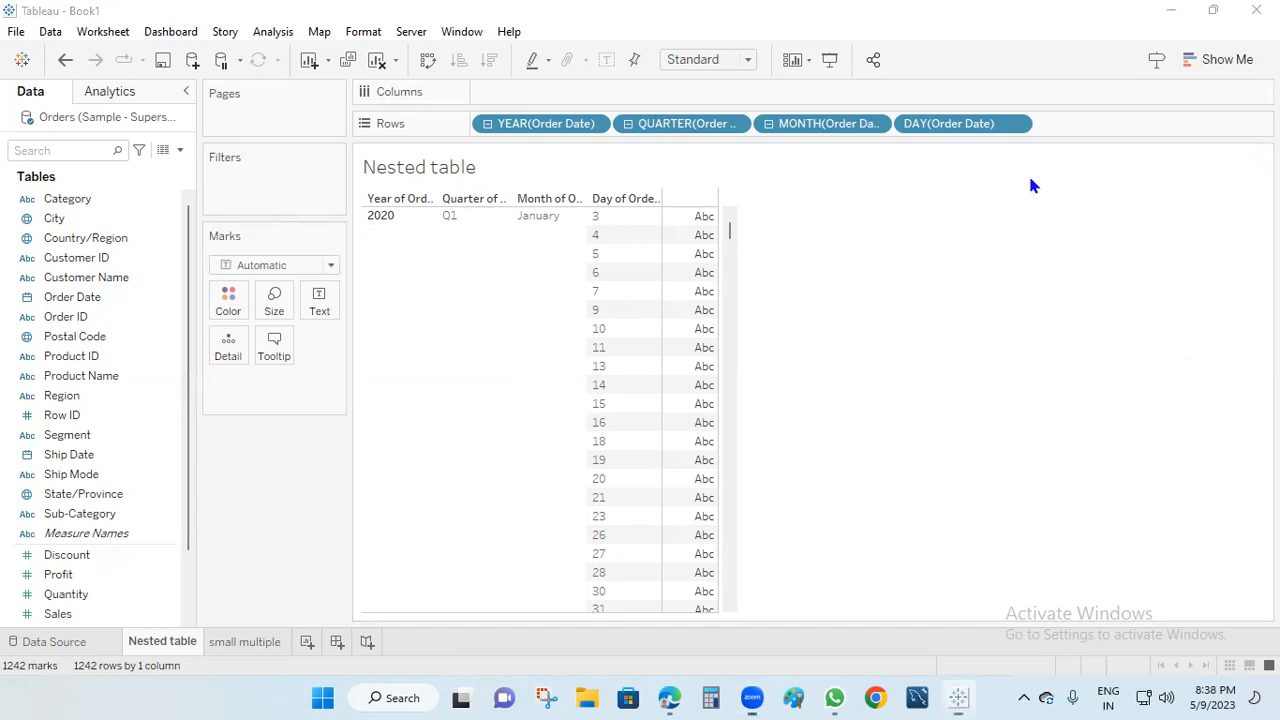
{"action": "mouse_move", "coordinate": [383, 194]}
{"action": "left_mouse_down"}
{"action": "mouse_move", "coordinate": [412, 240]}
{"action": "mouse_move", "coordinate": [395, 196]}
{"action": "left_mouse_up"}
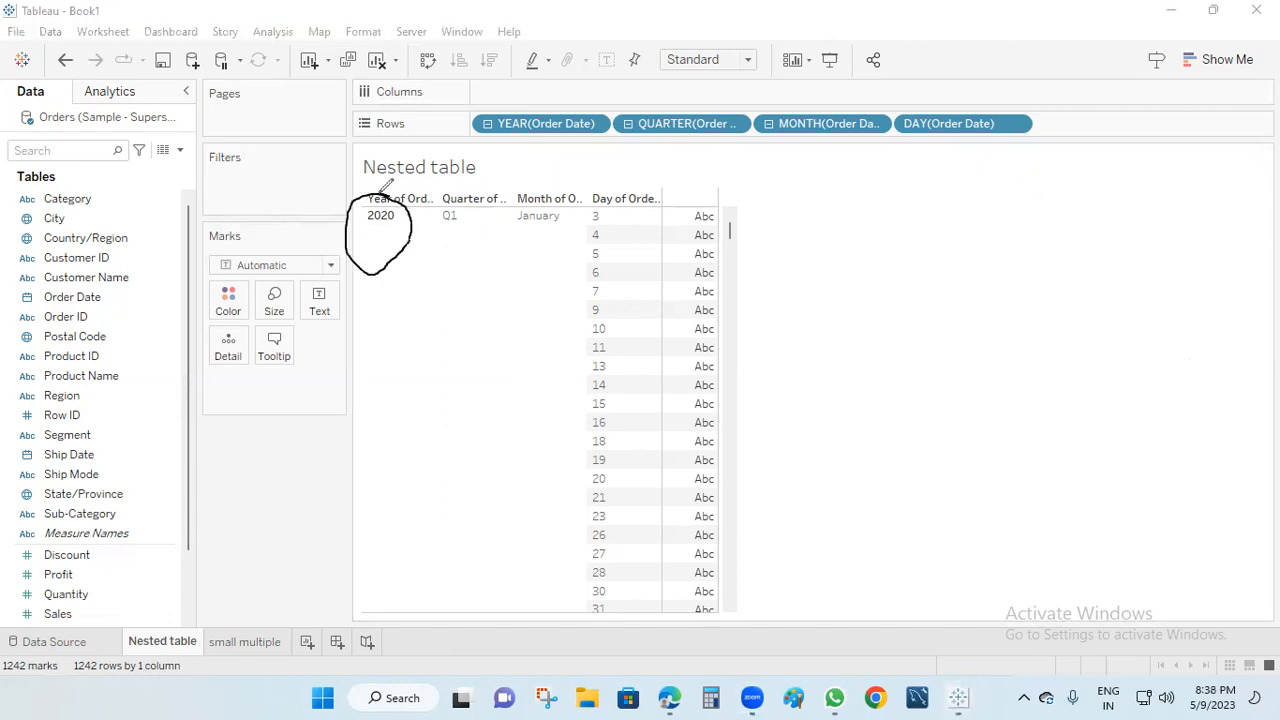
{"action": "mouse_move", "coordinate": [507, 232]}
{"action": "left_mouse_down"}
{"action": "mouse_move", "coordinate": [366, 262]}
{"action": "mouse_move", "coordinate": [380, 244]}
{"action": "left_mouse_up"}
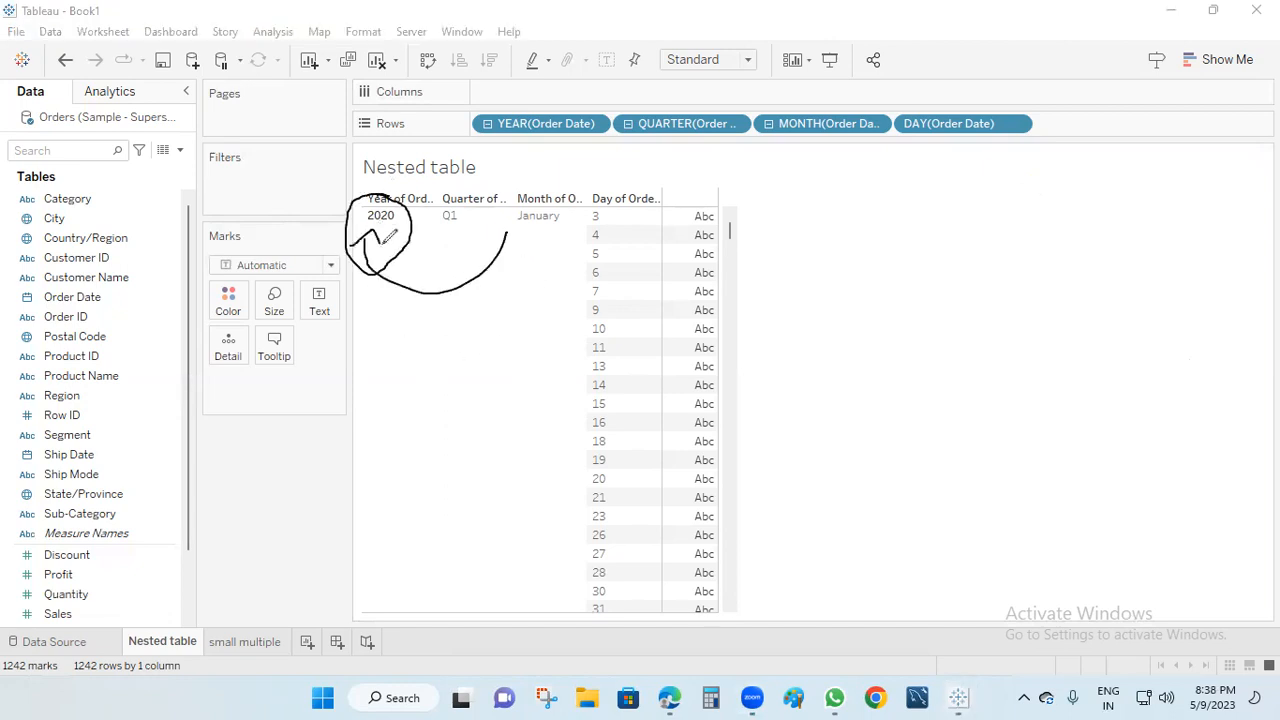
{"action": "left_click_drag", "start_coordinate": [540, 257], "coordinate": [451, 255]}
{"action": "mouse_move", "coordinate": [668, 258]}
{"action": "left_mouse_down"}
{"action": "mouse_move", "coordinate": [572, 292]}
{"action": "mouse_move", "coordinate": [585, 290]}
{"action": "left_mouse_up"}
{"action": "mouse_move", "coordinate": [940, 250]}
{"action": "left_mouse_down"}
{"action": "mouse_move", "coordinate": [974, 463]}
{"action": "mouse_move", "coordinate": [1034, 229]}
{"action": "mouse_move", "coordinate": [935, 255]}
{"action": "left_mouse_up"}
{"action": "mouse_move", "coordinate": [1034, 271]}
{"action": "left_mouse_down"}
{"action": "mouse_move", "coordinate": [920, 394]}
{"action": "mouse_move", "coordinate": [1080, 278]}
{"action": "mouse_move", "coordinate": [983, 306]}
{"action": "mouse_move", "coordinate": [1006, 377]}
{"action": "mouse_move", "coordinate": [1045, 312]}
{"action": "mouse_move", "coordinate": [999, 342]}
{"action": "left_mouse_up"}
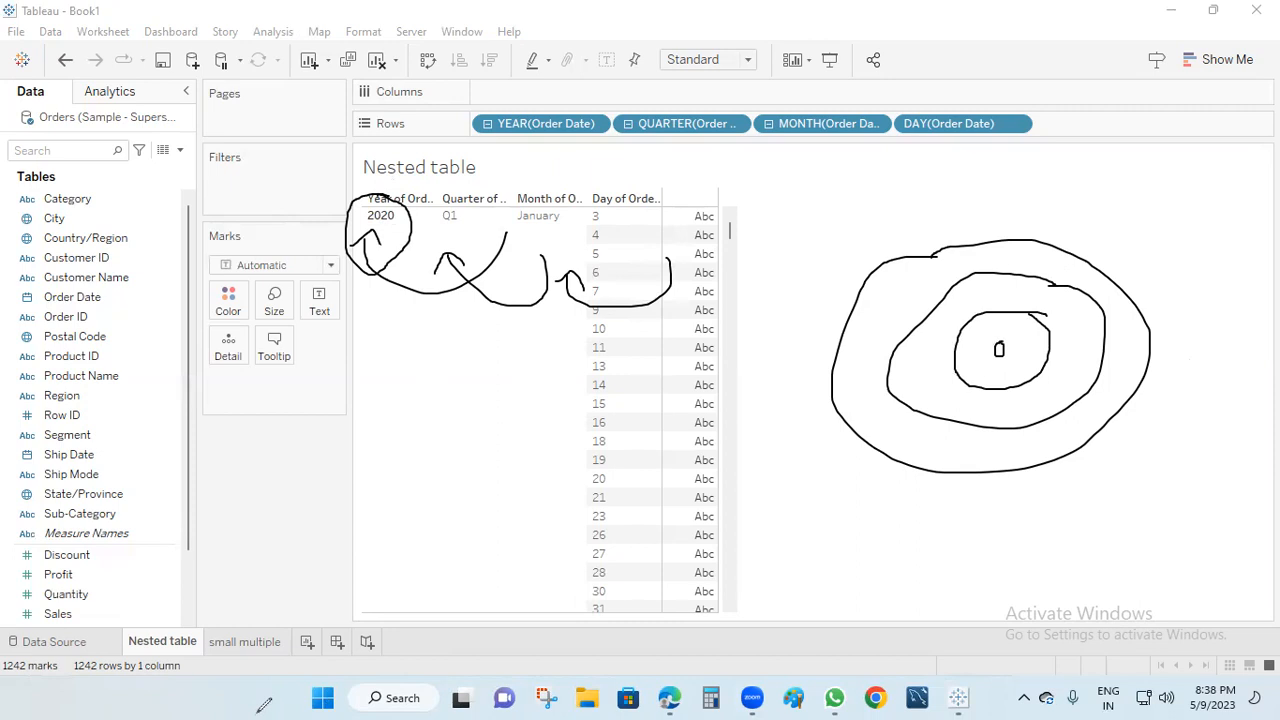
{"action": "left_click", "coordinate": [1025, 80]}
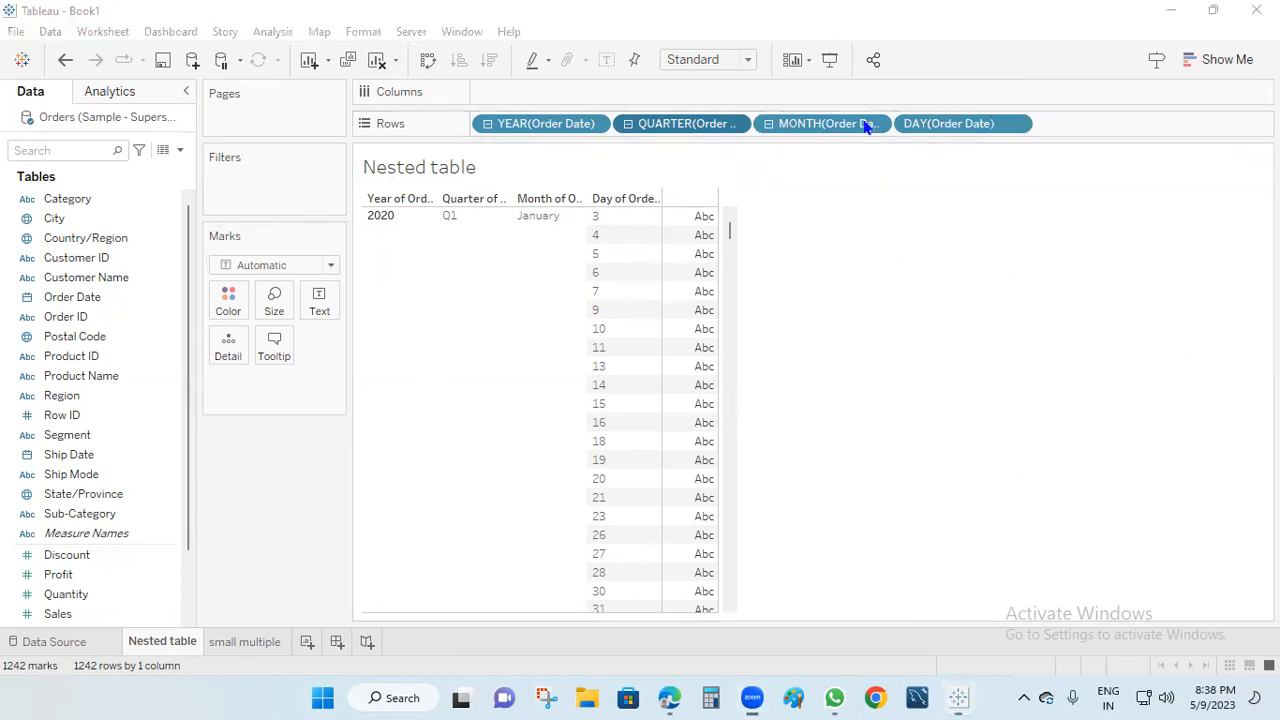
{"action": "left_click_drag", "start_coordinate": [523, 135], "coordinate": [523, 144]}
{"action": "left_click_drag", "start_coordinate": [676, 137], "coordinate": [562, 132]}
{"action": "left_click_drag", "start_coordinate": [813, 140], "coordinate": [692, 136]}
{"action": "mouse_move", "coordinate": [960, 138]}
{"action": "left_mouse_down"}
{"action": "mouse_move", "coordinate": [886, 178]}
{"action": "mouse_move", "coordinate": [832, 142]}
{"action": "left_mouse_up"}
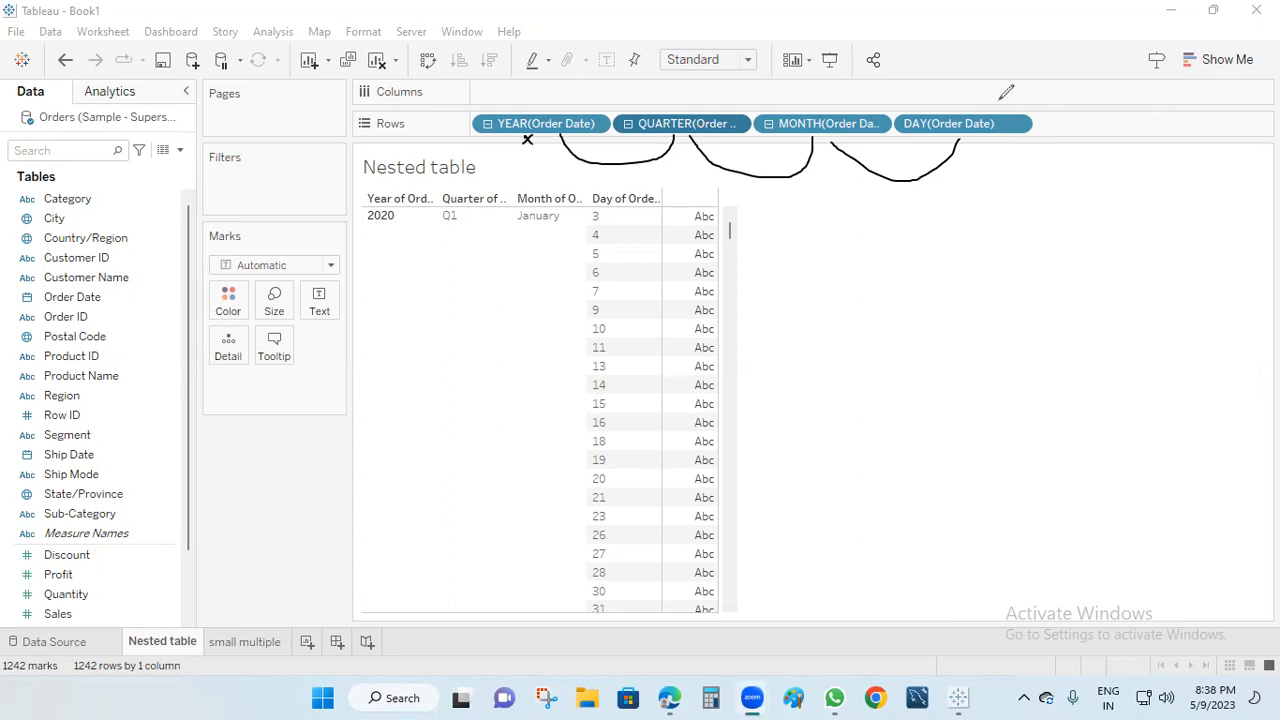
{"action": "key", "text": "ctrl+z"}
{"action": "key", "text": "ctrl+z"}
{"action": "key", "text": "ctrl+z"}
{"action": "key", "text": "ctrl+z"}
{"action": "key", "text": "ctrl+z"}
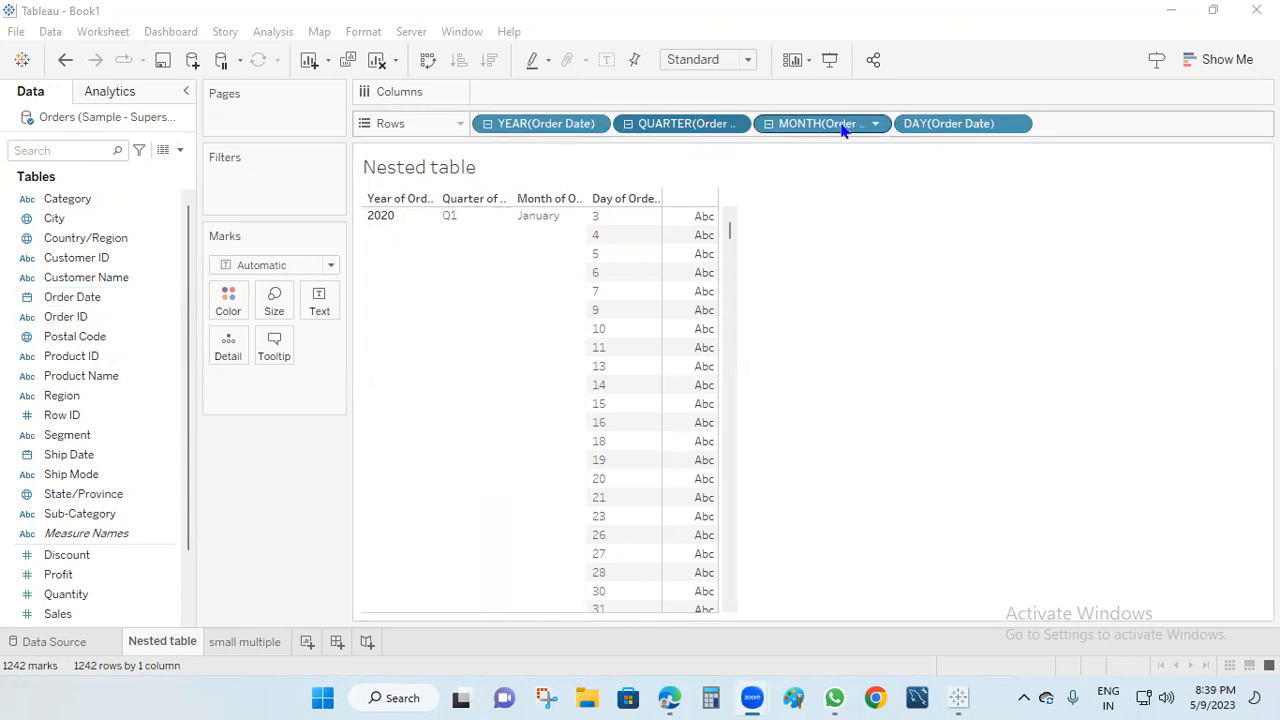
Step: Collapse the Order Date levels back to year, and expand them again through quarter and month to day
{"action": "left_click", "coordinate": [769, 124]}
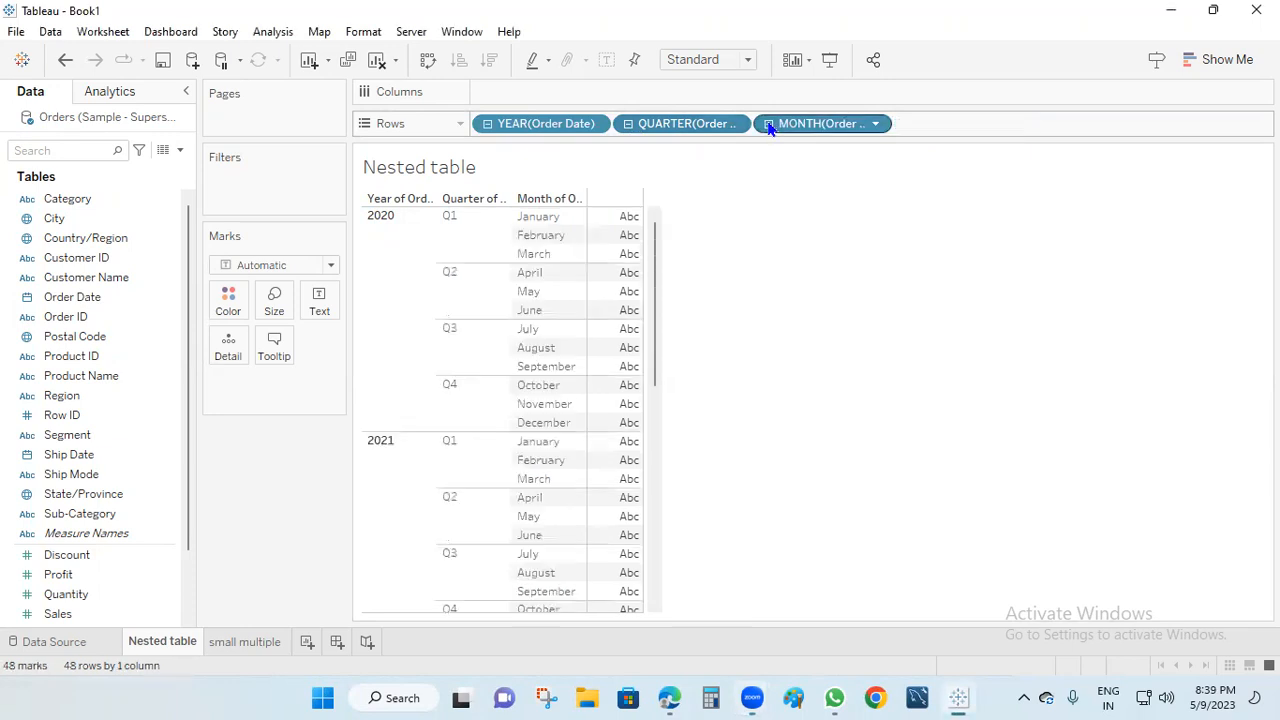
{"action": "left_click", "coordinate": [628, 124]}
{"action": "left_click", "coordinate": [489, 124]}
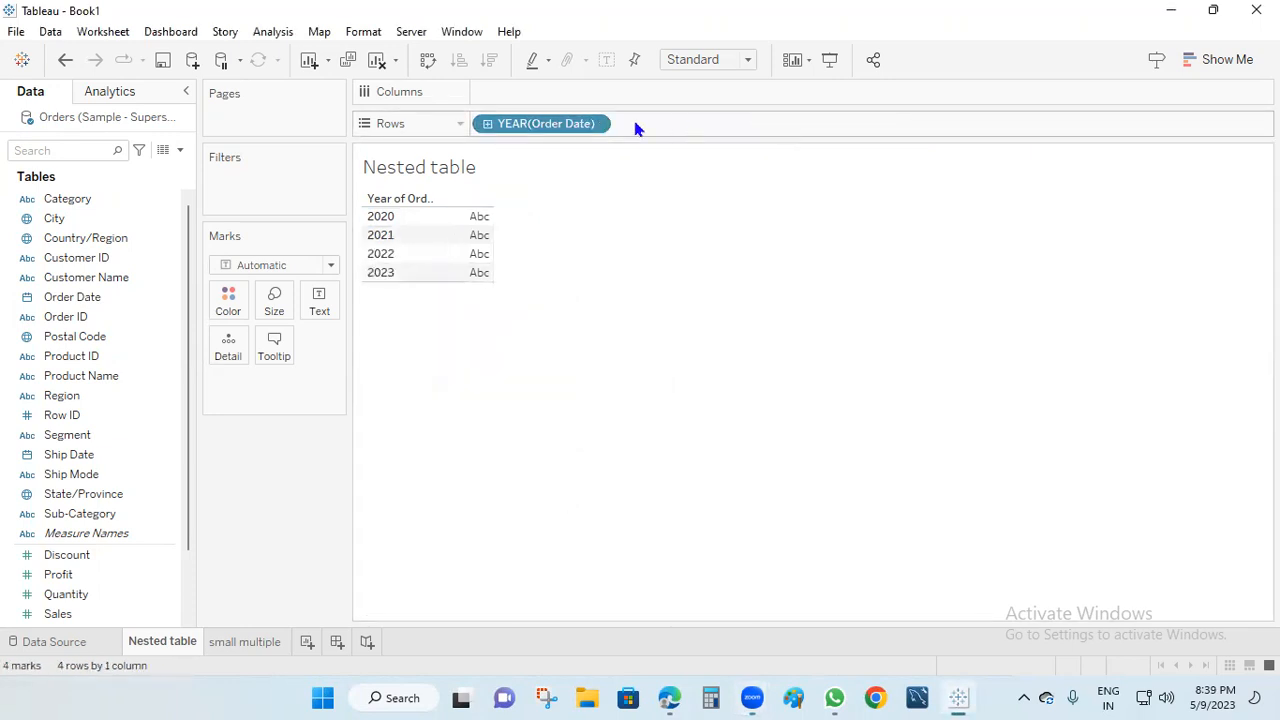
{"action": "left_click", "coordinate": [488, 124]}
{"action": "left_click", "coordinate": [628, 124]}
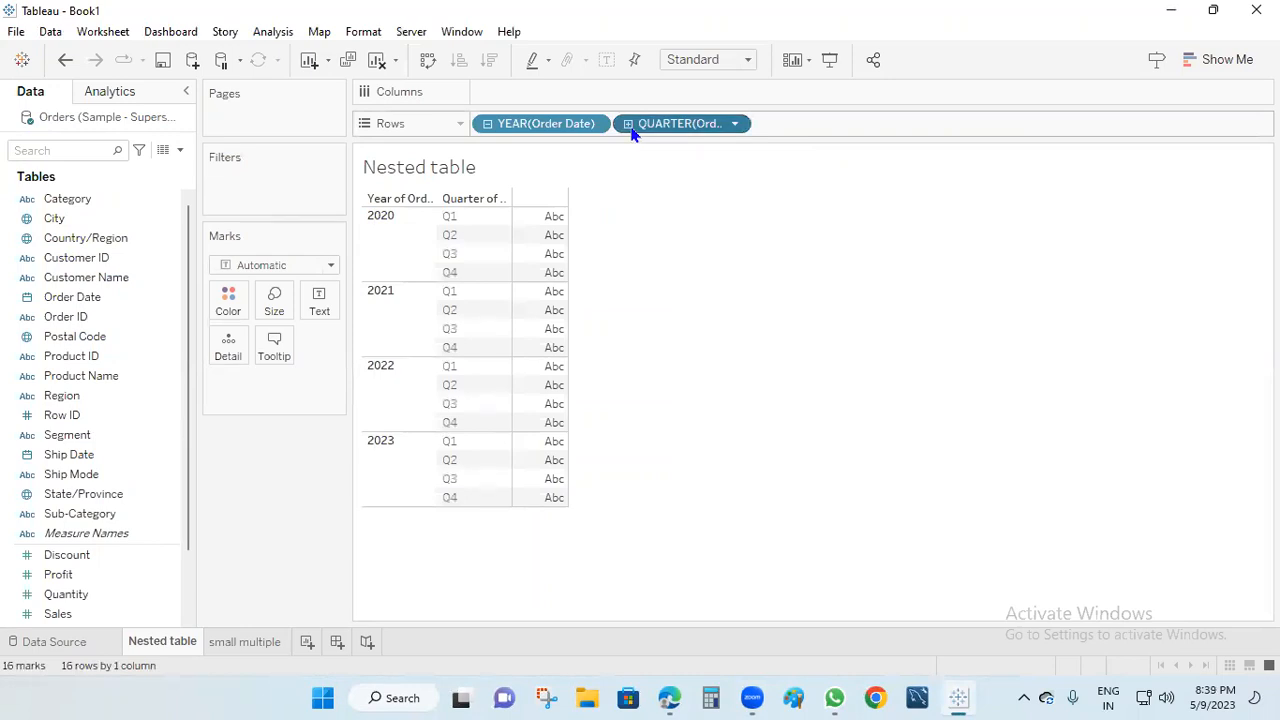
{"action": "left_click", "coordinate": [768, 124]}
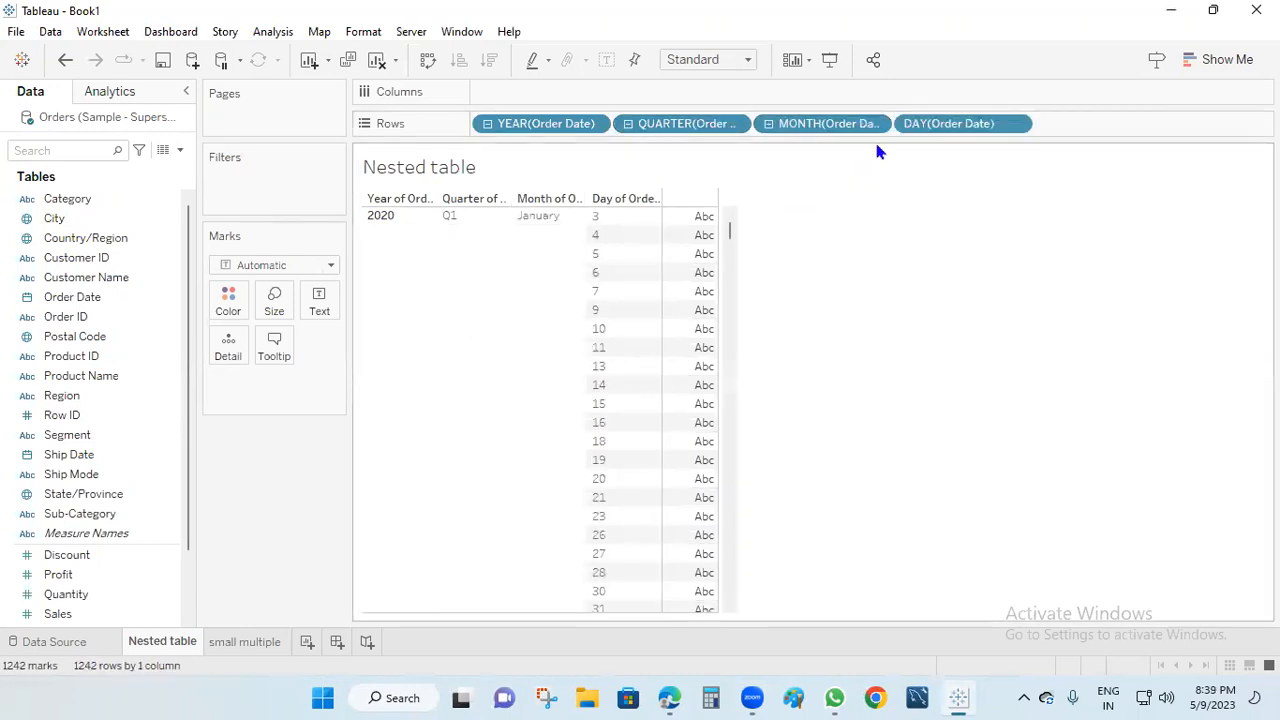
Step: Collapse Order Date to the year level and remove it from the rows
{"action": "left_click", "coordinate": [769, 124]}
{"action": "left_click", "coordinate": [628, 124]}
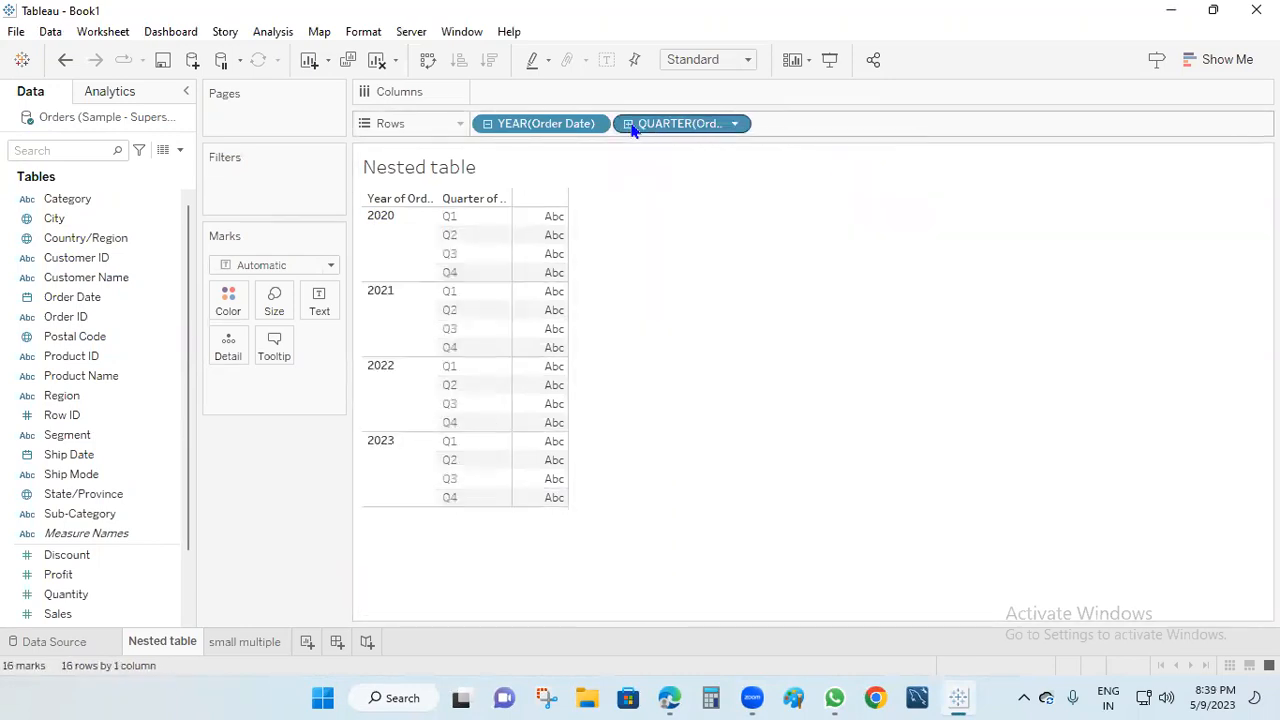
{"action": "left_click", "coordinate": [488, 124]}
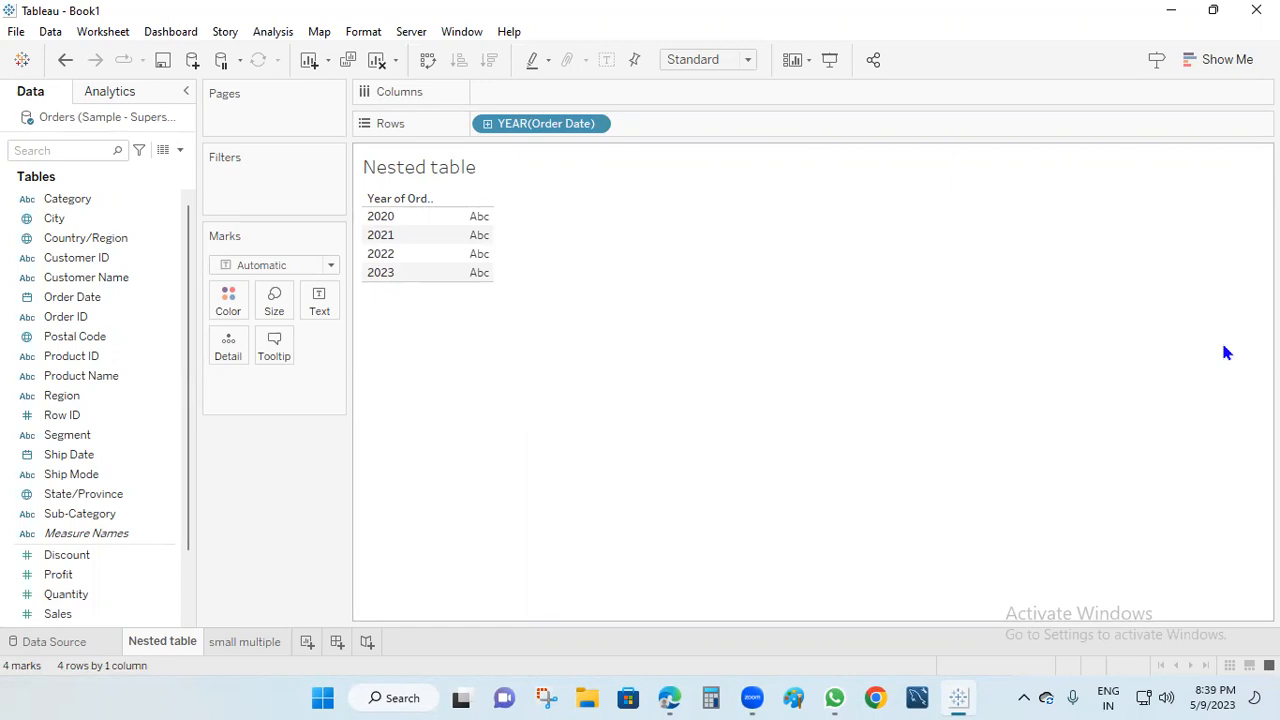
{"action": "left_click_drag", "start_coordinate": [566, 124], "coordinate": [548, 400]}
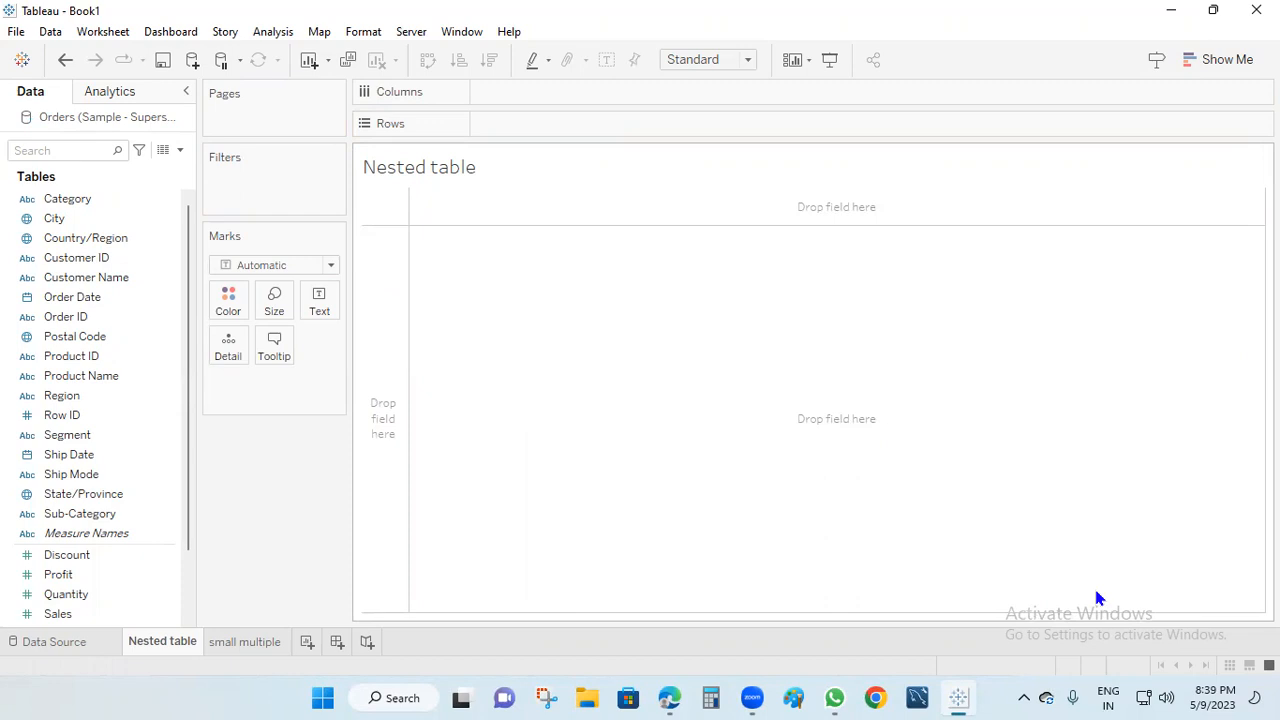
{"action": "left_click", "coordinate": [131, 202]}
{"action": "left_click", "coordinate": [63, 221], "text": "ctrl"}
{"action": "left_click", "coordinate": [92, 262], "text": "ctrl"}
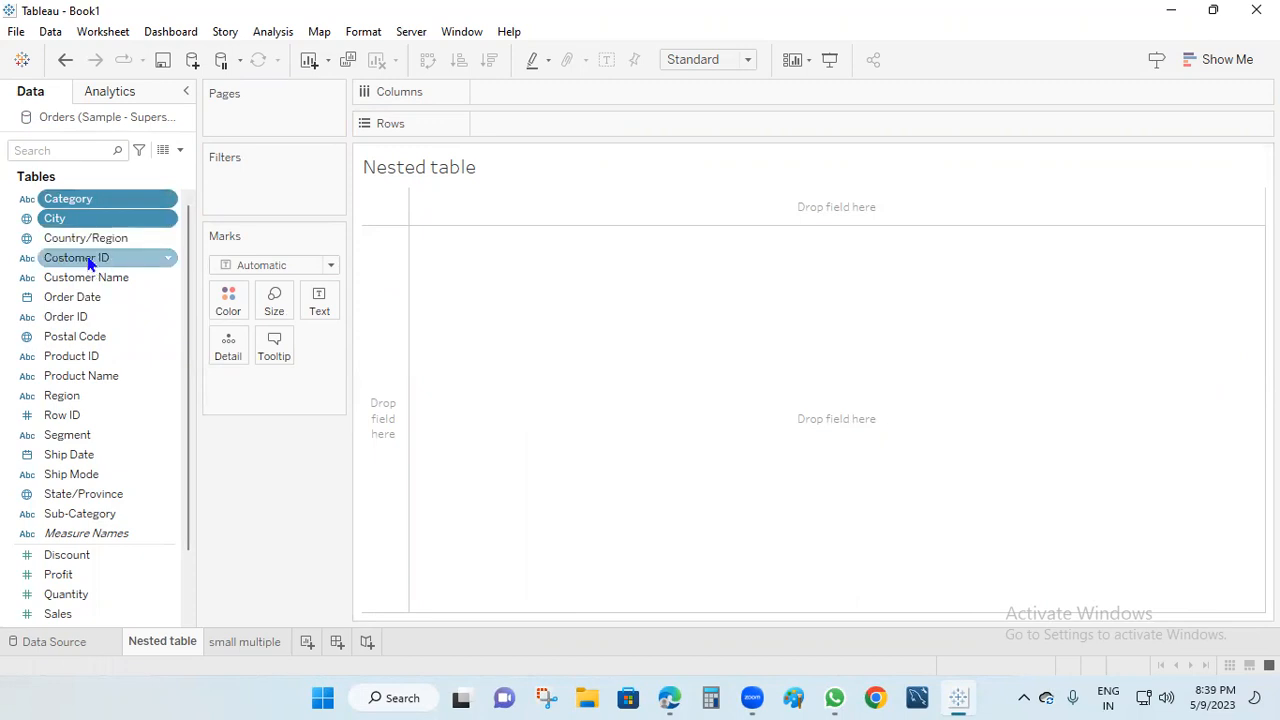
{"action": "left_click", "coordinate": [100, 279], "text": "ctrl"}
{"action": "left_click", "coordinate": [88, 241], "text": "ctrl"}
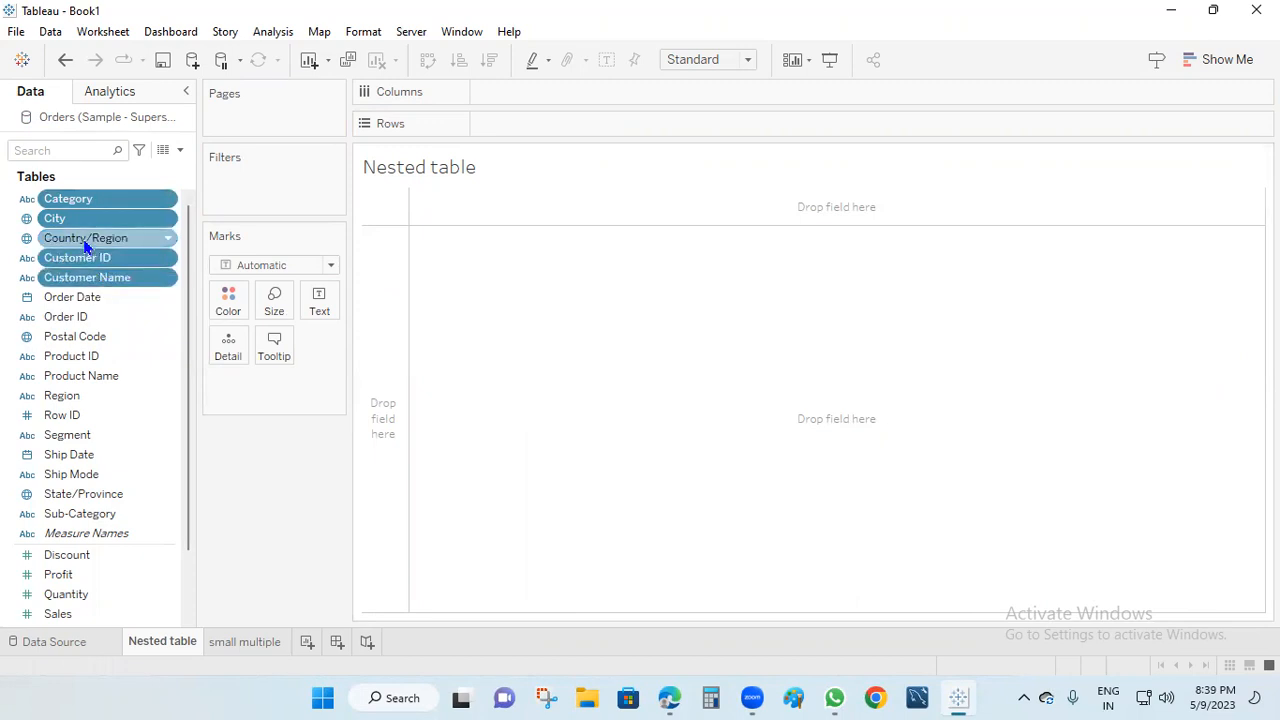
{"action": "left_click", "coordinate": [86, 437], "text": "ctrl"}
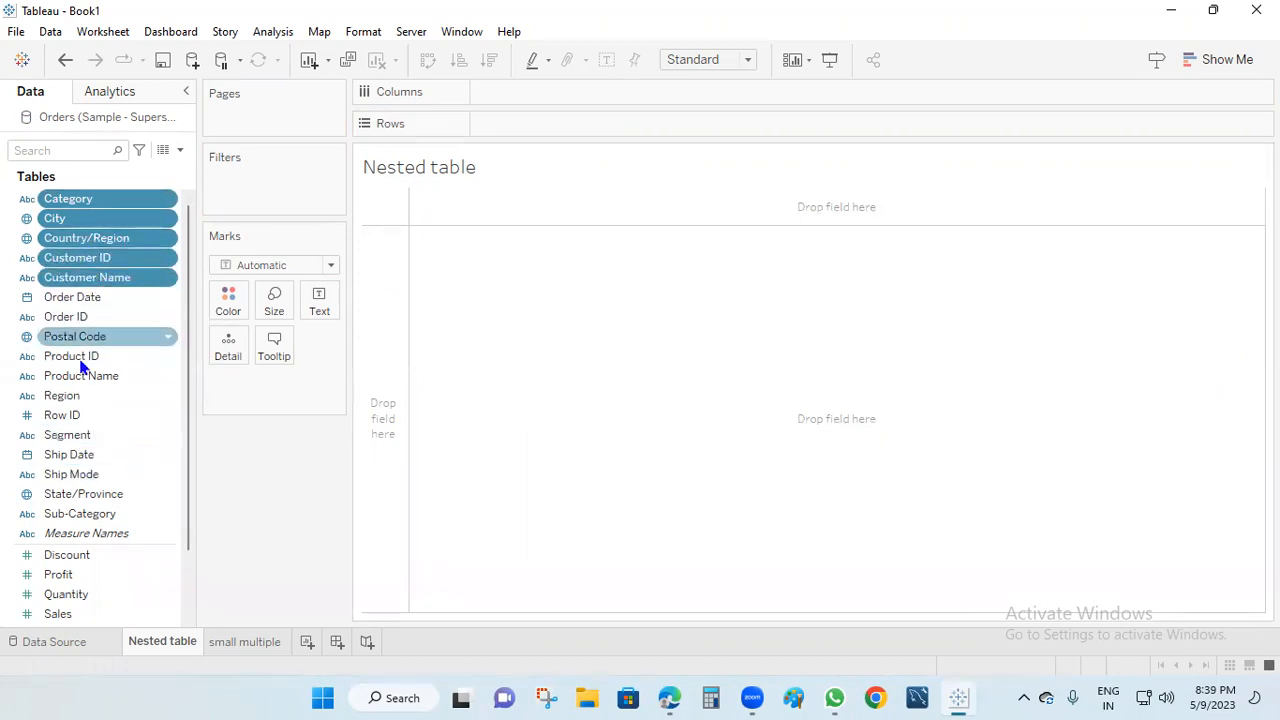
Step: Create a hierarchy named "Drill up" from Category, City, Country/Region, Customer ID and Customer Name, and collapse it in the field list
{"action": "left_click", "coordinate": [98, 202]}
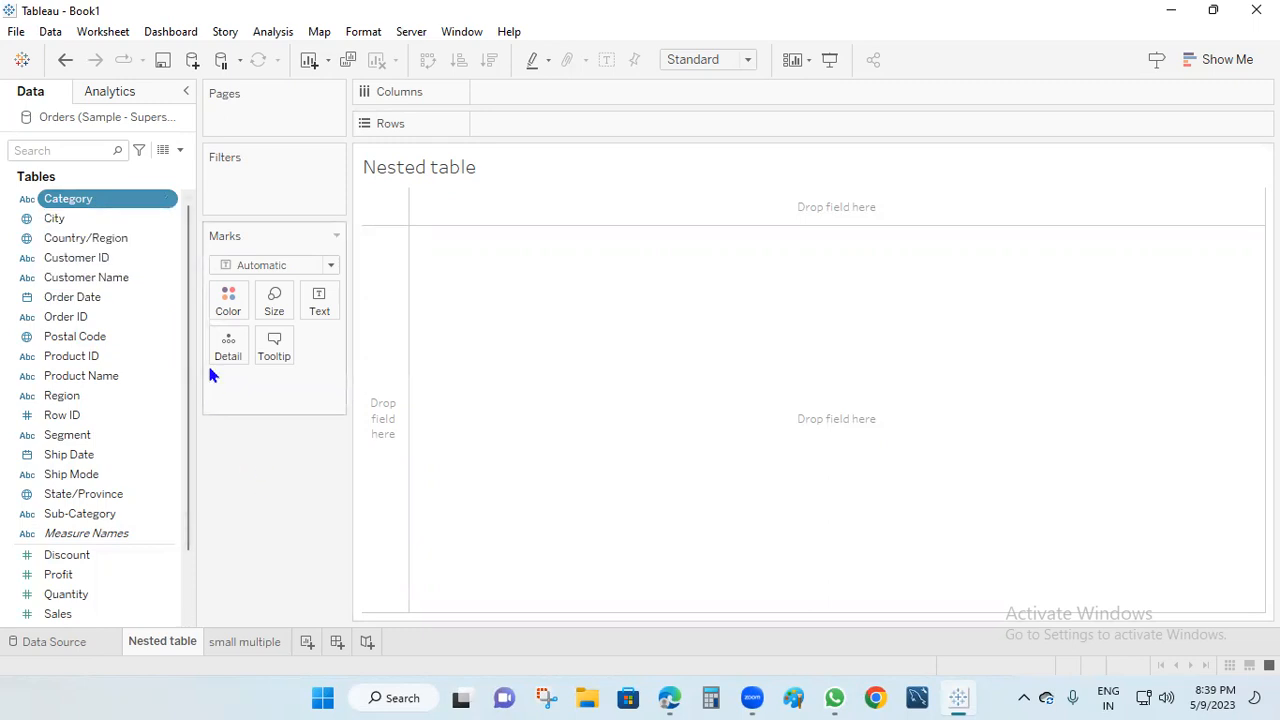
{"action": "right_click", "coordinate": [118, 203]}
{"action": "mouse_move", "coordinate": [200, 541]}
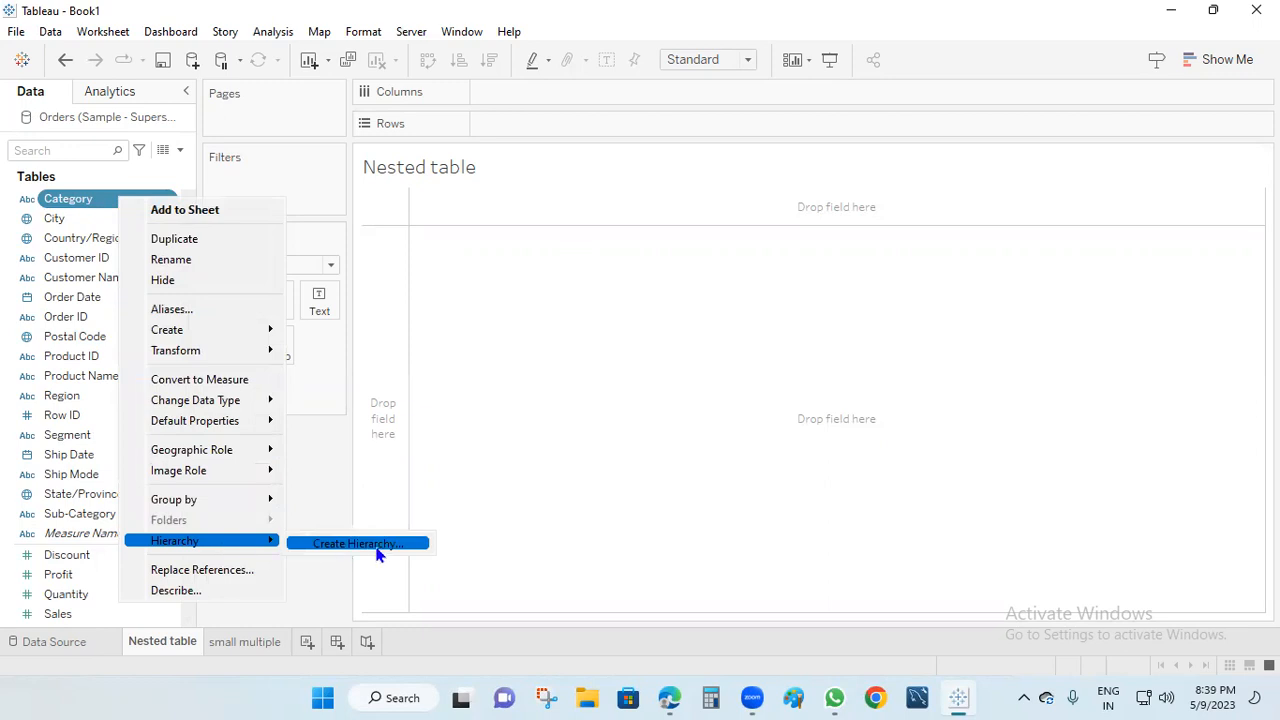
{"action": "left_click", "coordinate": [550, 455]}
{"action": "left_click", "coordinate": [86, 238], "text": "ctrl"}
{"action": "left_click", "coordinate": [54, 218], "text": "ctrl"}
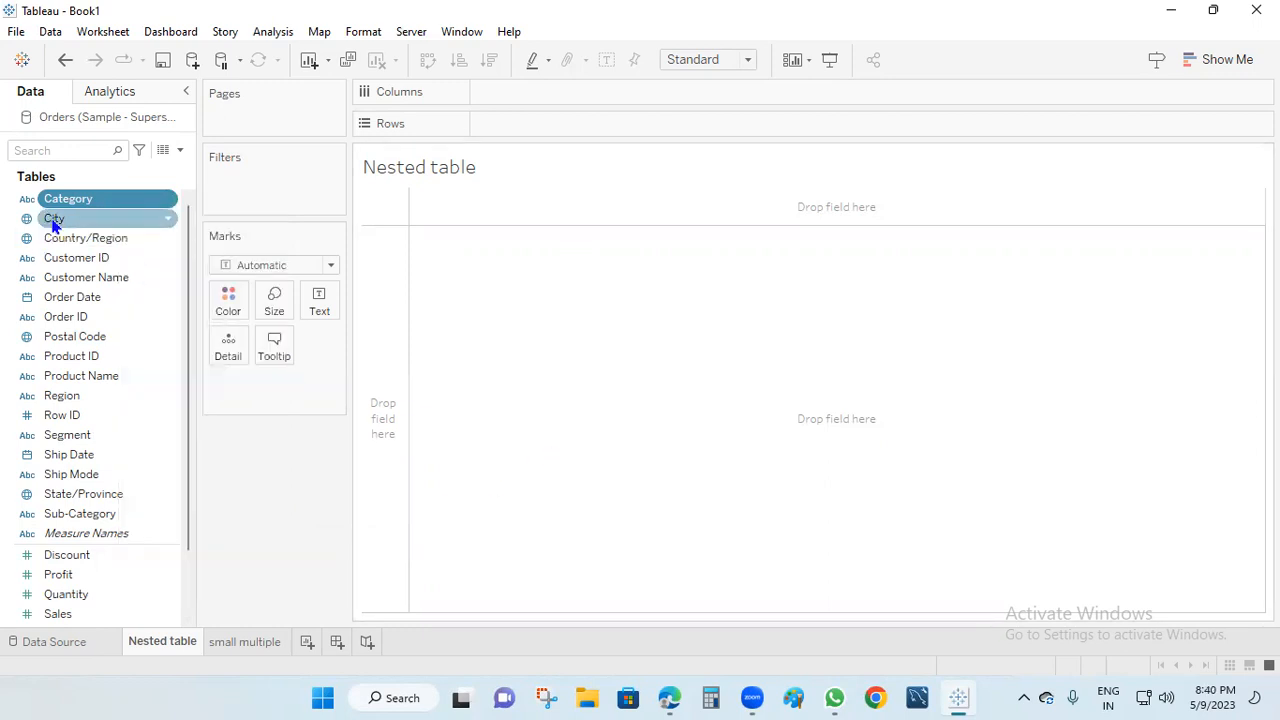
{"action": "left_click", "coordinate": [103, 258], "text": "ctrl"}
{"action": "right_click", "coordinate": [127, 264]}
{"action": "left_click", "coordinate": [524, 467]}
{"action": "left_click", "coordinate": [112, 280], "text": "ctrl"}
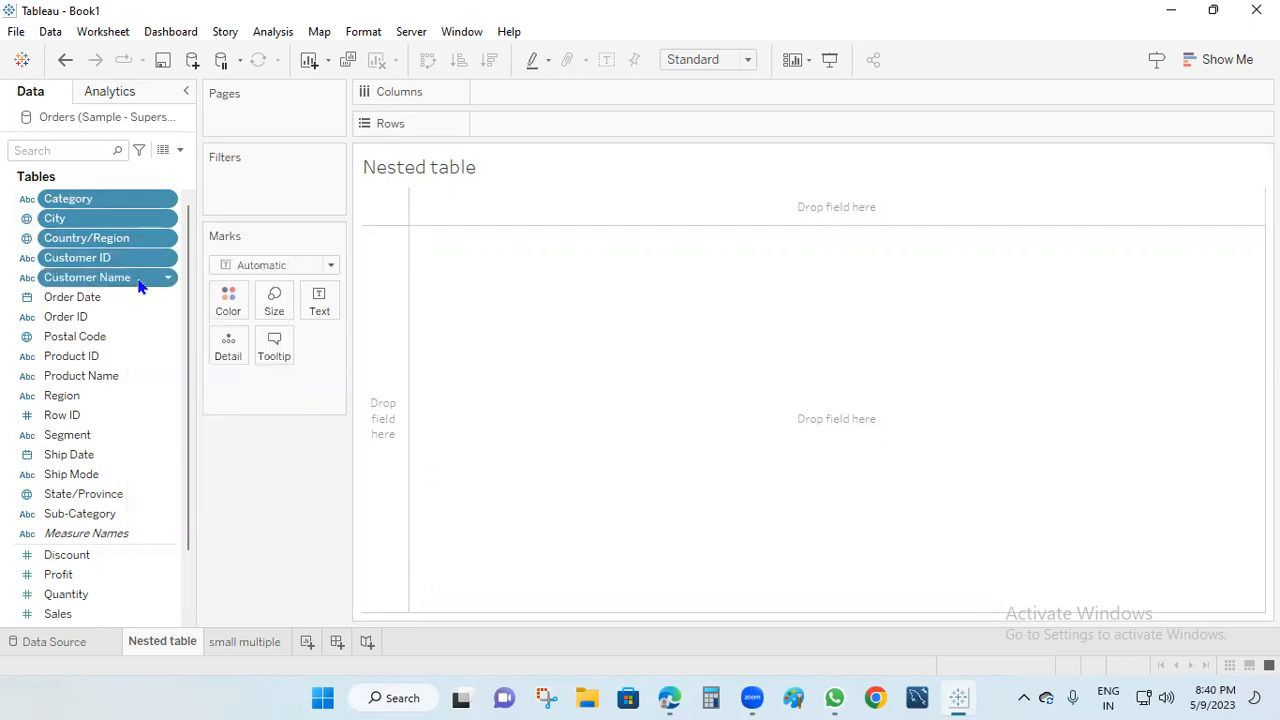
{"action": "right_click", "coordinate": [140, 282]}
{"action": "mouse_move", "coordinate": [214, 531]}
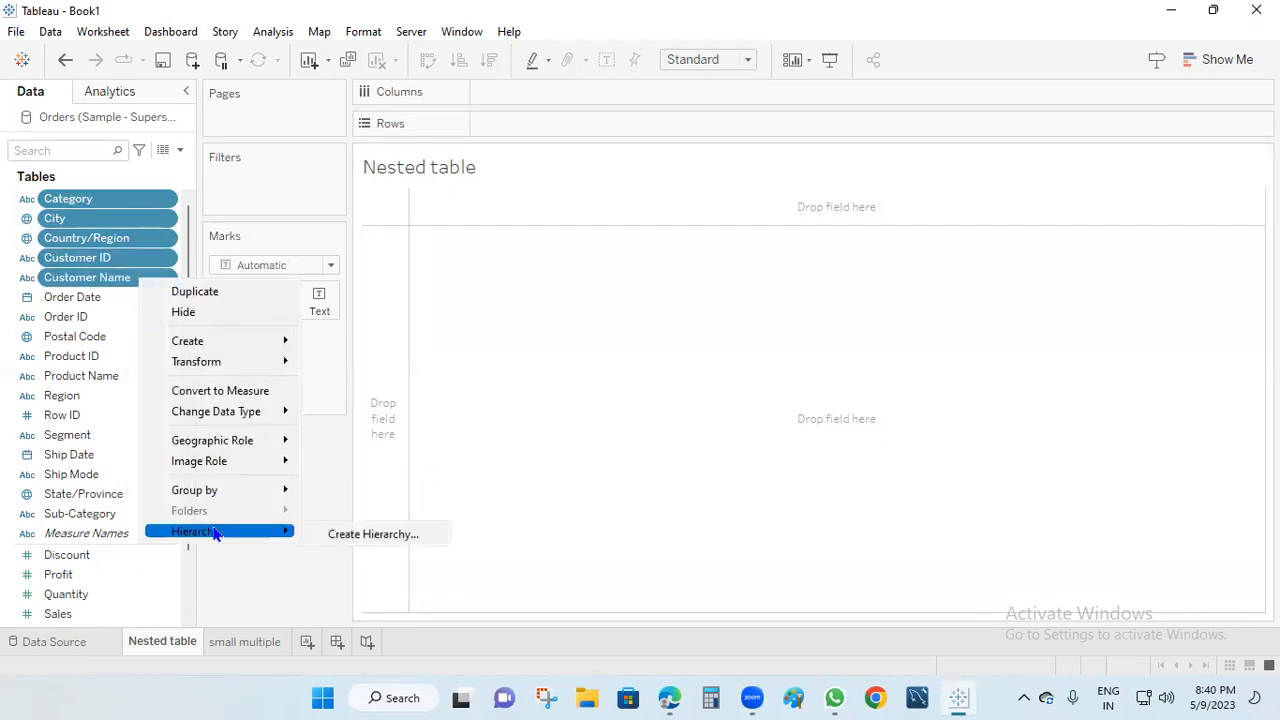
{"action": "left_click", "coordinate": [404, 540]}
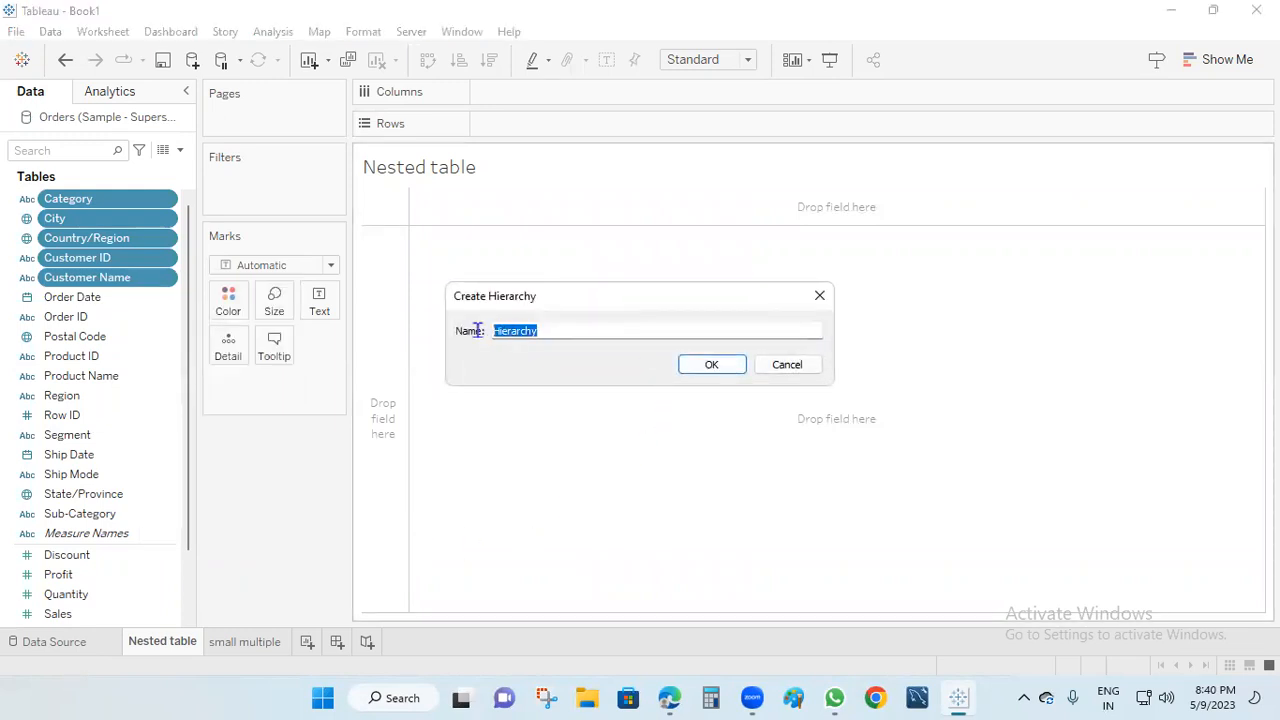
{"action": "type", "text": "d"}
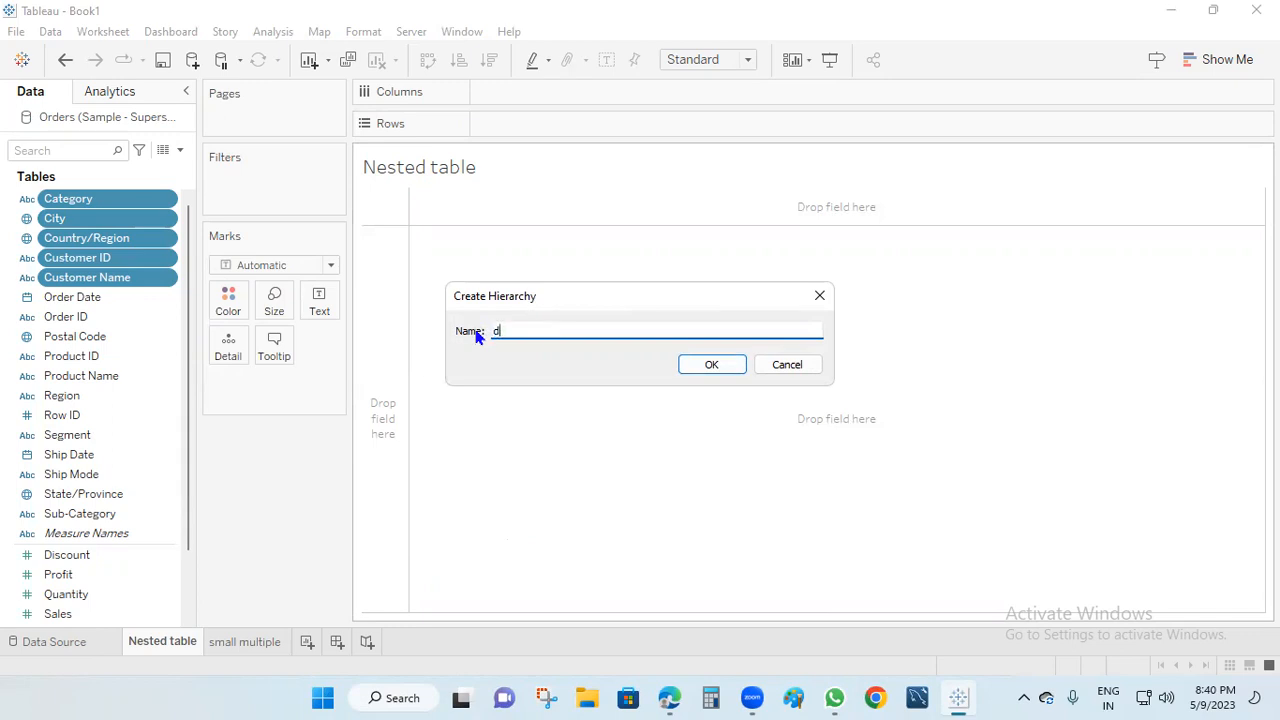
{"action": "type", "text": "rill up"}
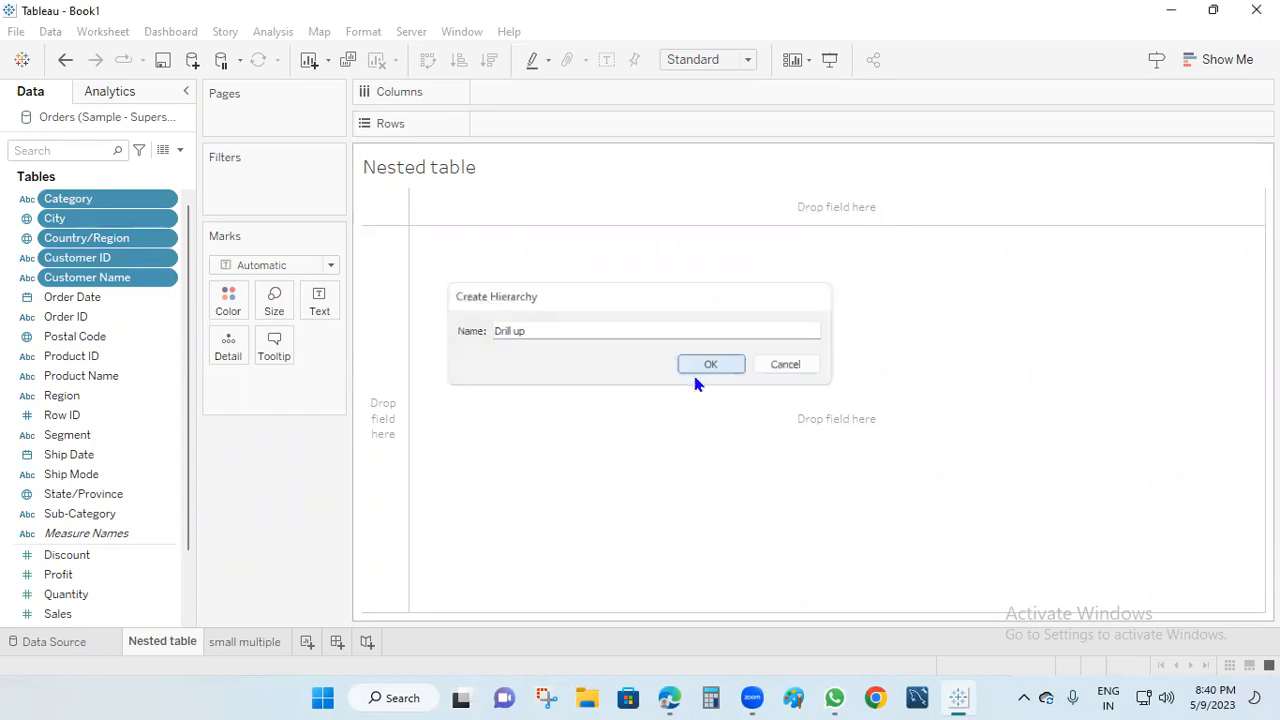
{"action": "left_click", "coordinate": [694, 371]}
{"action": "left_click", "coordinate": [10, 199]}
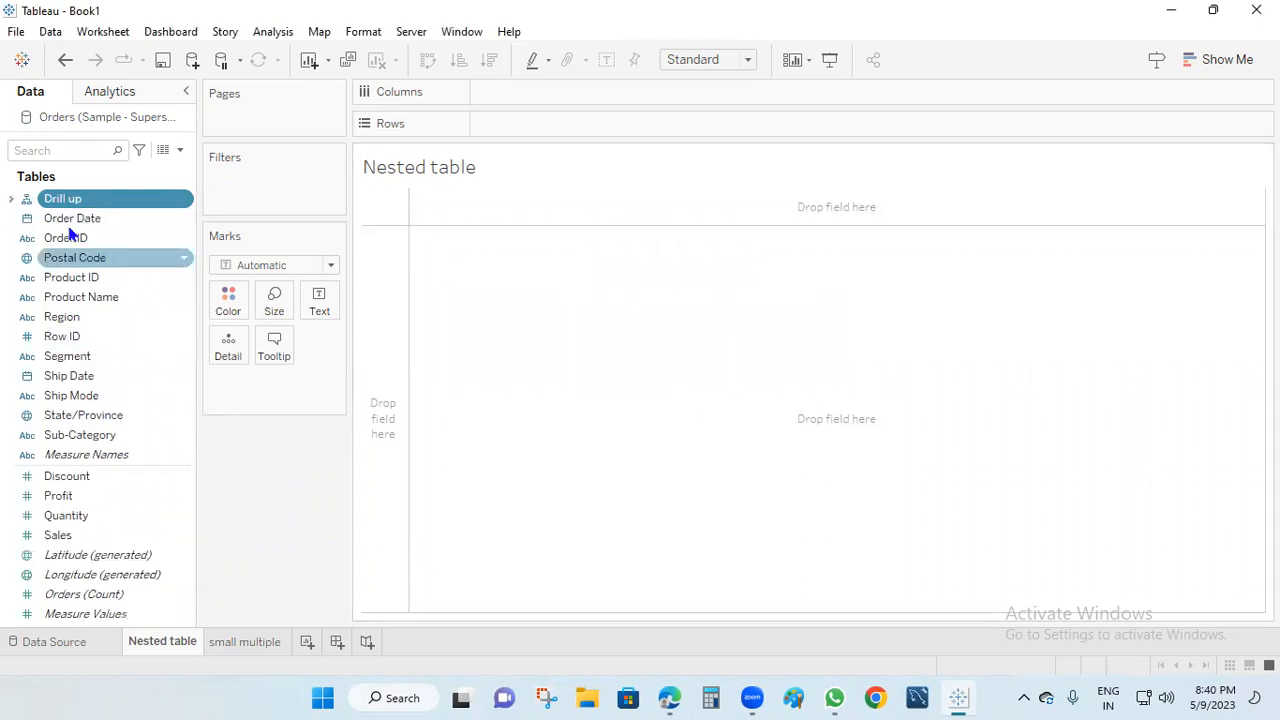
Step: Place the Drill up hierarchy on the rows and expand it from Category down to Customer Name
{"action": "mouse_move", "coordinate": [57, 205]}
{"action": "left_mouse_down"}
{"action": "mouse_move", "coordinate": [366, 220]}
{"action": "mouse_move", "coordinate": [507, 120]}
{"action": "left_mouse_up"}
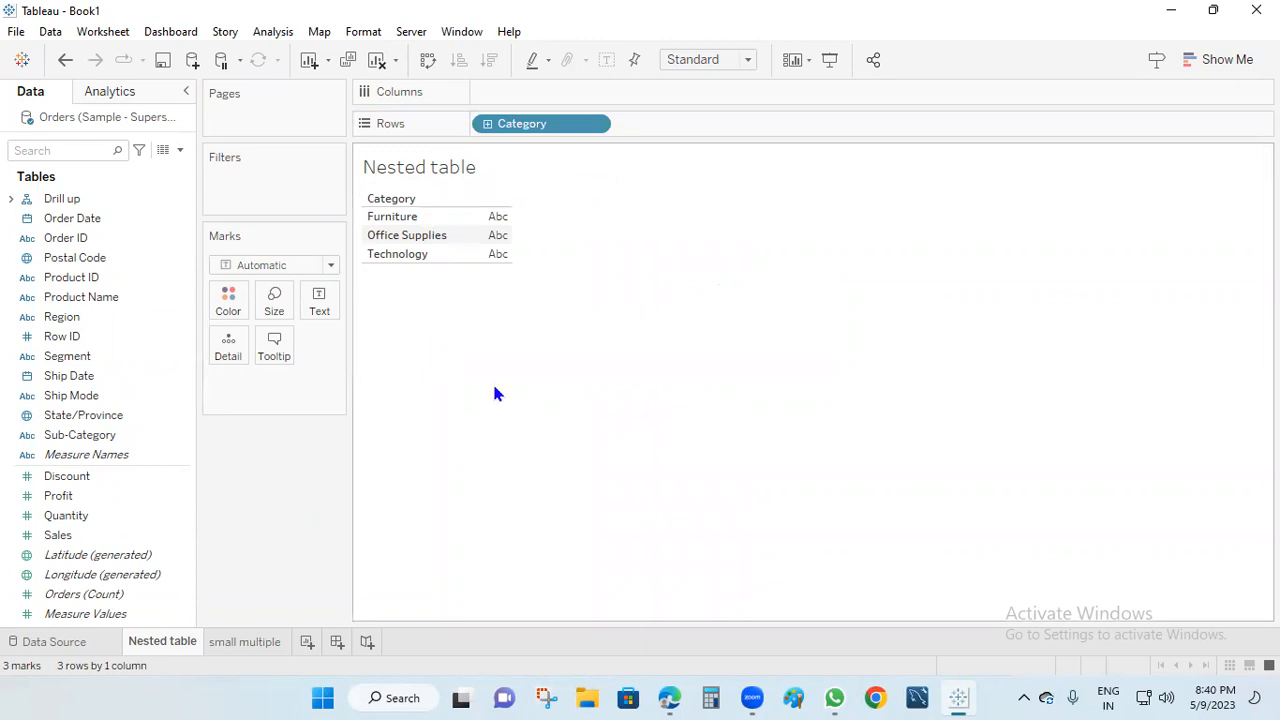
{"action": "left_click", "coordinate": [487, 124]}
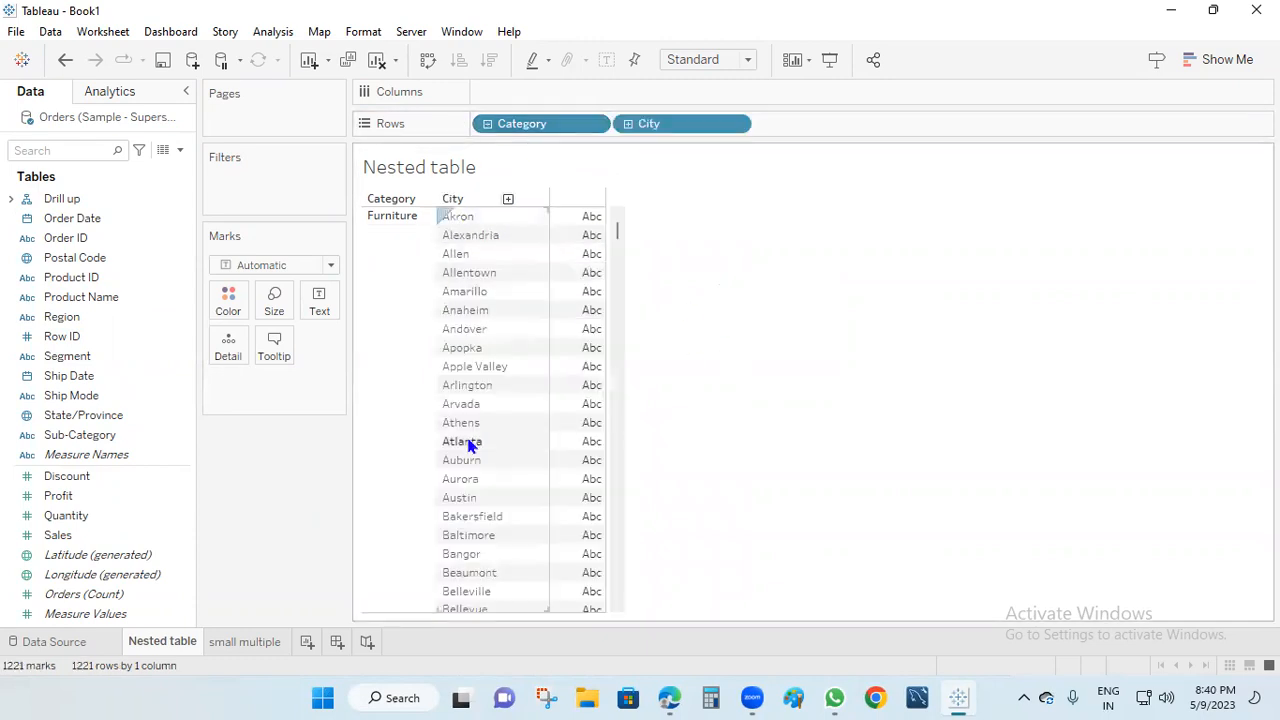
{"action": "left_click", "coordinate": [625, 125]}
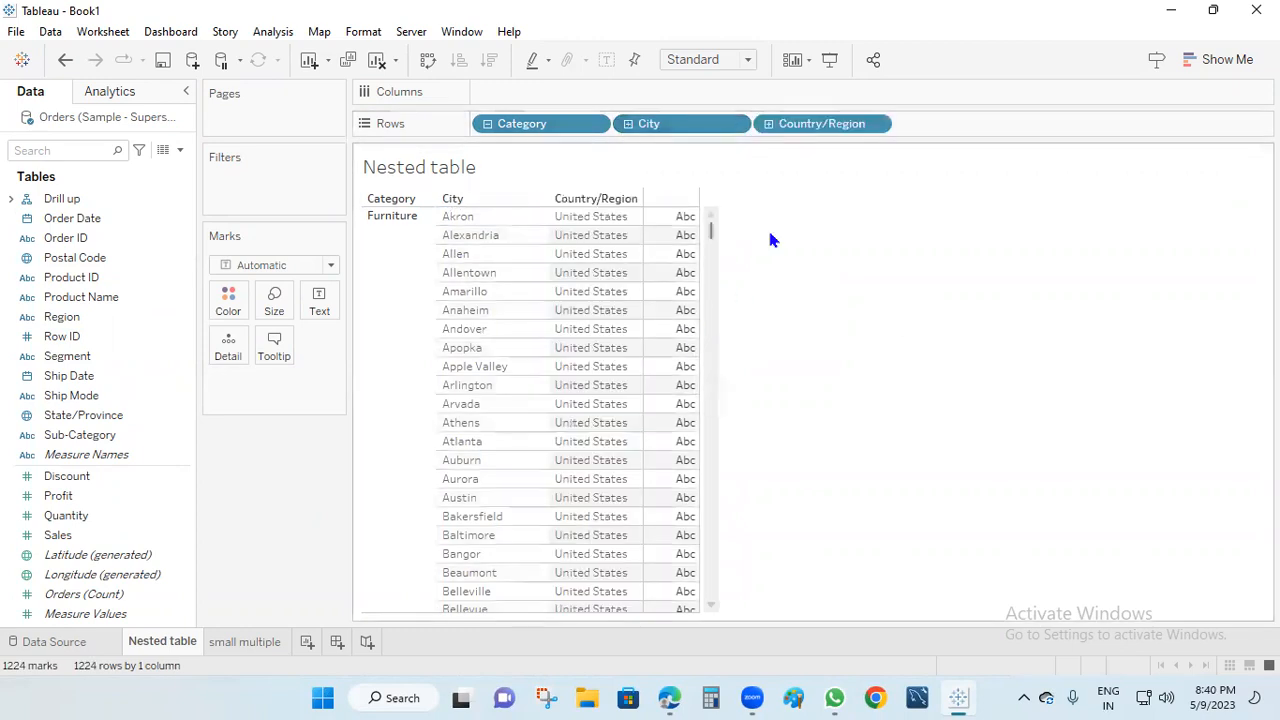
{"action": "left_click", "coordinate": [768, 124]}
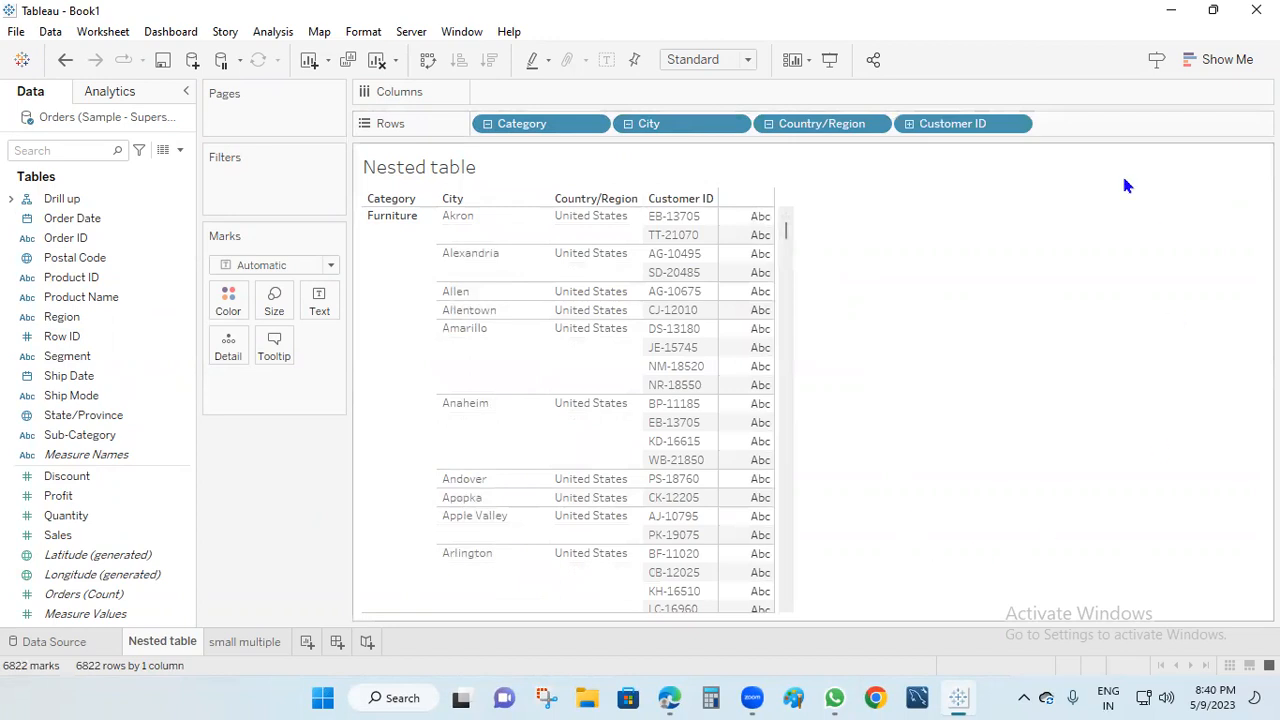
{"action": "left_click", "coordinate": [909, 124]}
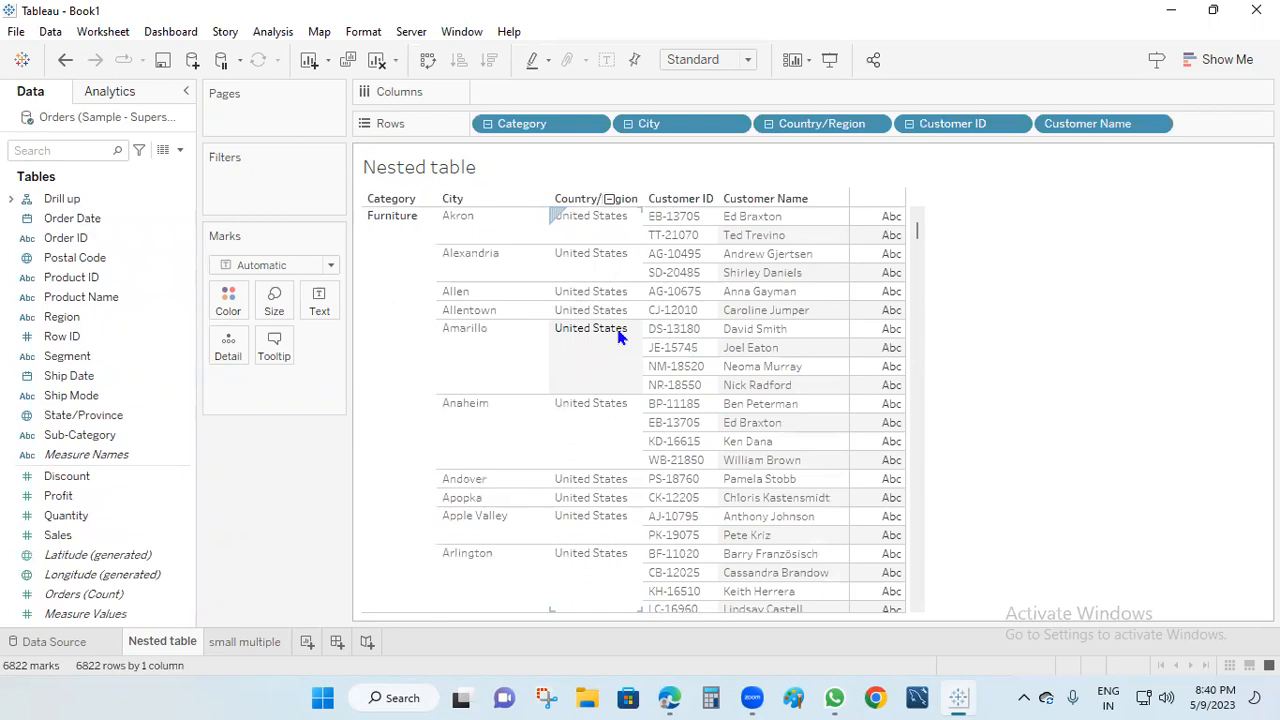
Step: Add Sales, Profit and Discount as measure values of the nested table
{"action": "left_click_drag", "start_coordinate": [45, 535], "coordinate": [330, 306]}
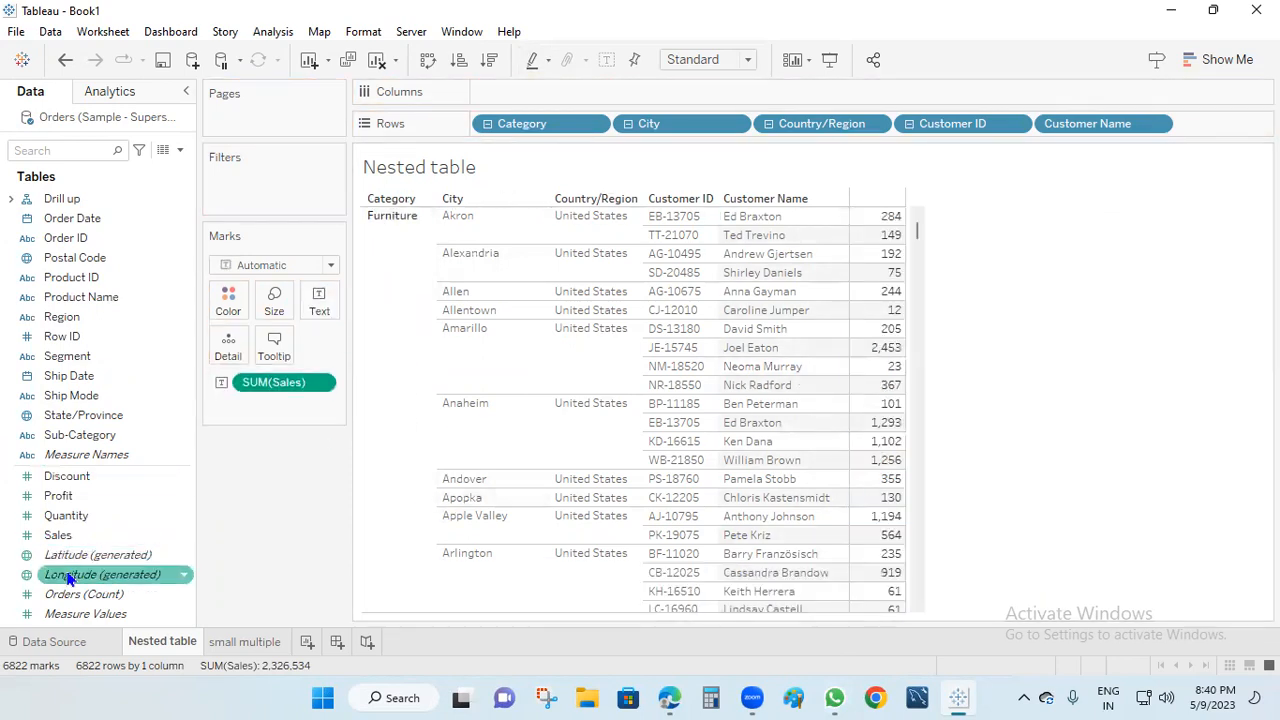
{"action": "left_click_drag", "start_coordinate": [75, 498], "coordinate": [897, 420]}
{"action": "left_click_drag", "start_coordinate": [45, 535], "coordinate": [1015, 525]}
{"action": "left_click_drag", "start_coordinate": [90, 478], "coordinate": [964, 478]}
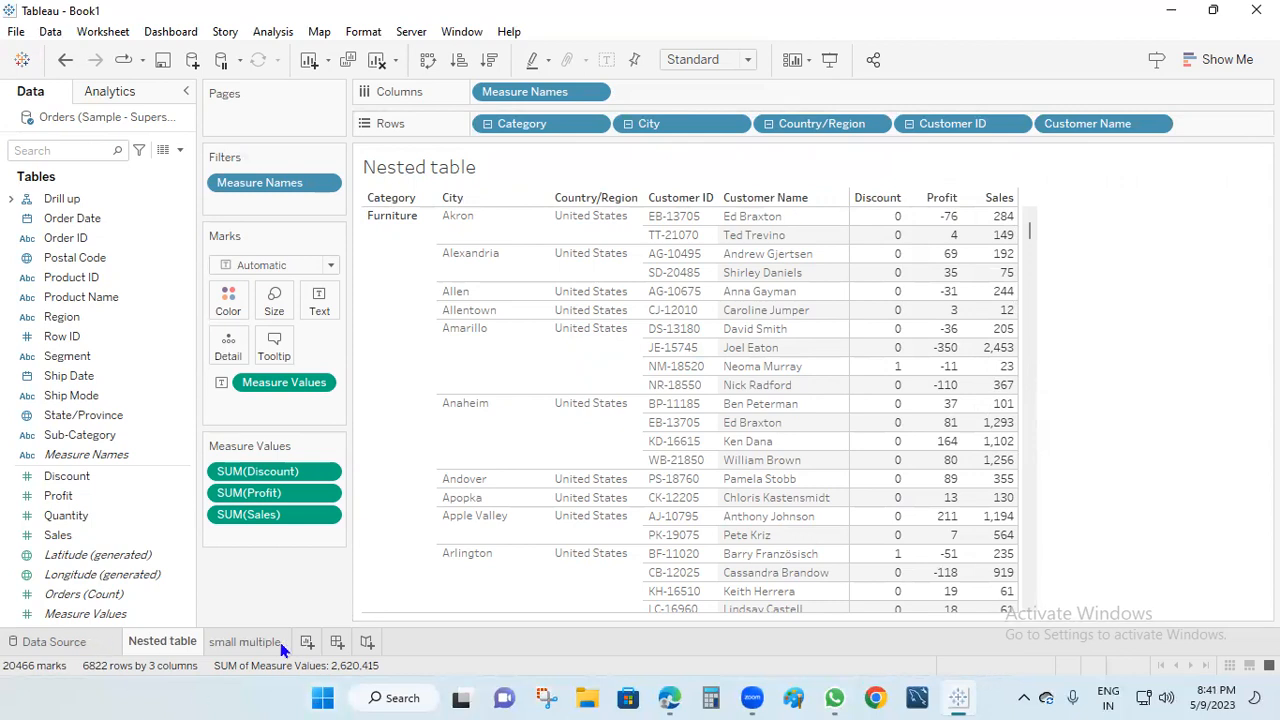
Step: Add a new worksheet and replace its title text with "DISPLAY YEAR WISE QUARTER WISE PROFIT"
{"action": "left_click", "coordinate": [307, 642]}
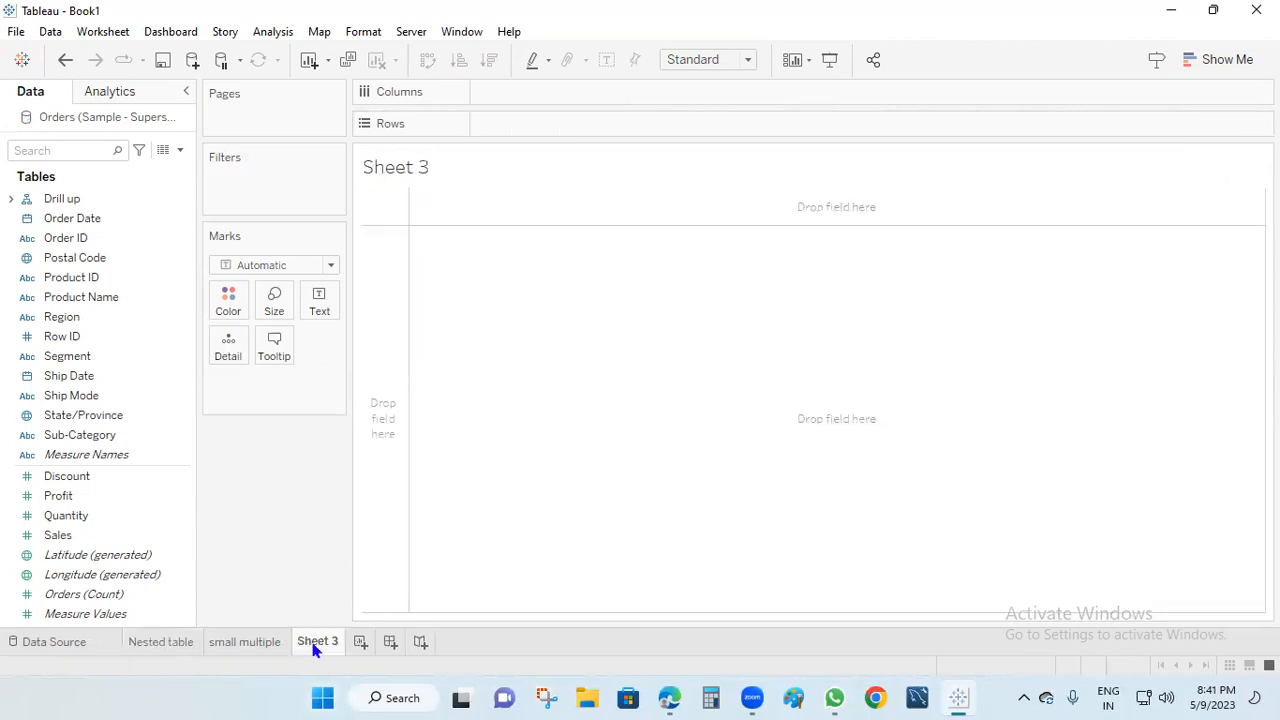
{"action": "double_click", "coordinate": [411, 172]}
{"action": "key", "text": "BackSpace"}
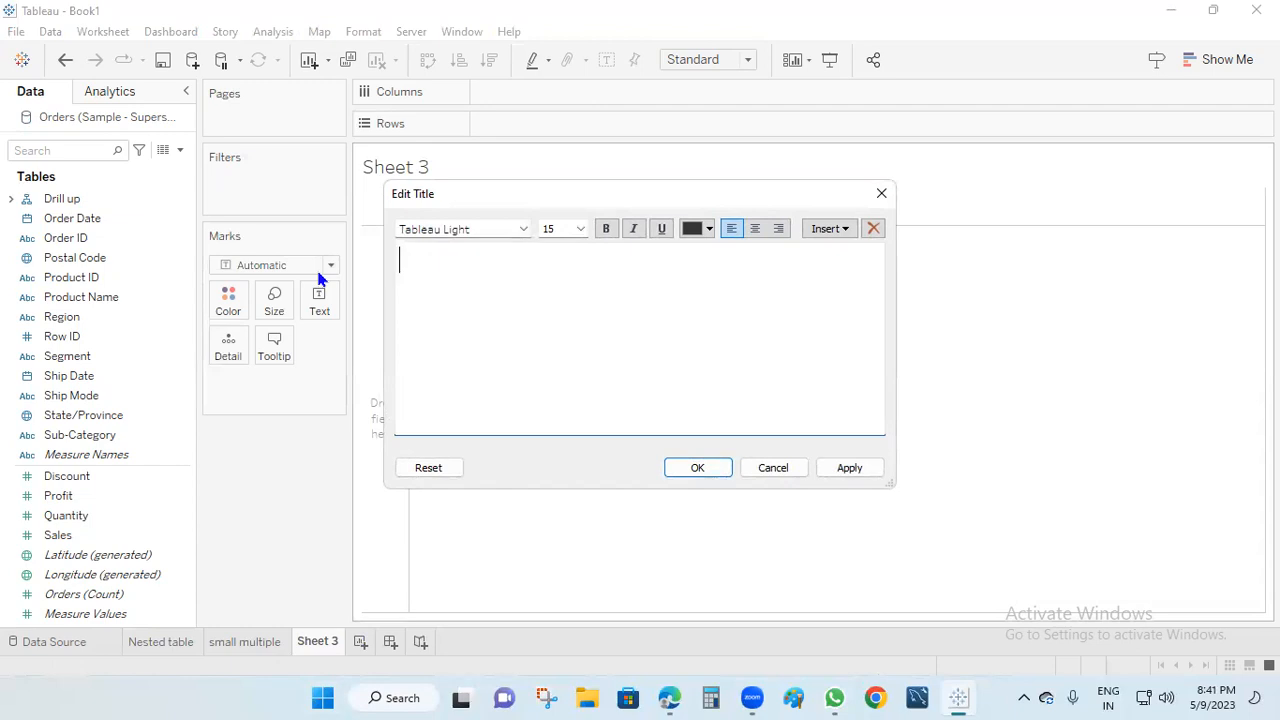
{"action": "type", "text": "d"}
{"action": "key", "text": "BackSpace"}
{"action": "type", "text": "DISL"}
{"action": "key", "text": "BackSpace"}
{"action": "type", "text": "PLAY YEAR WISE QUA"}
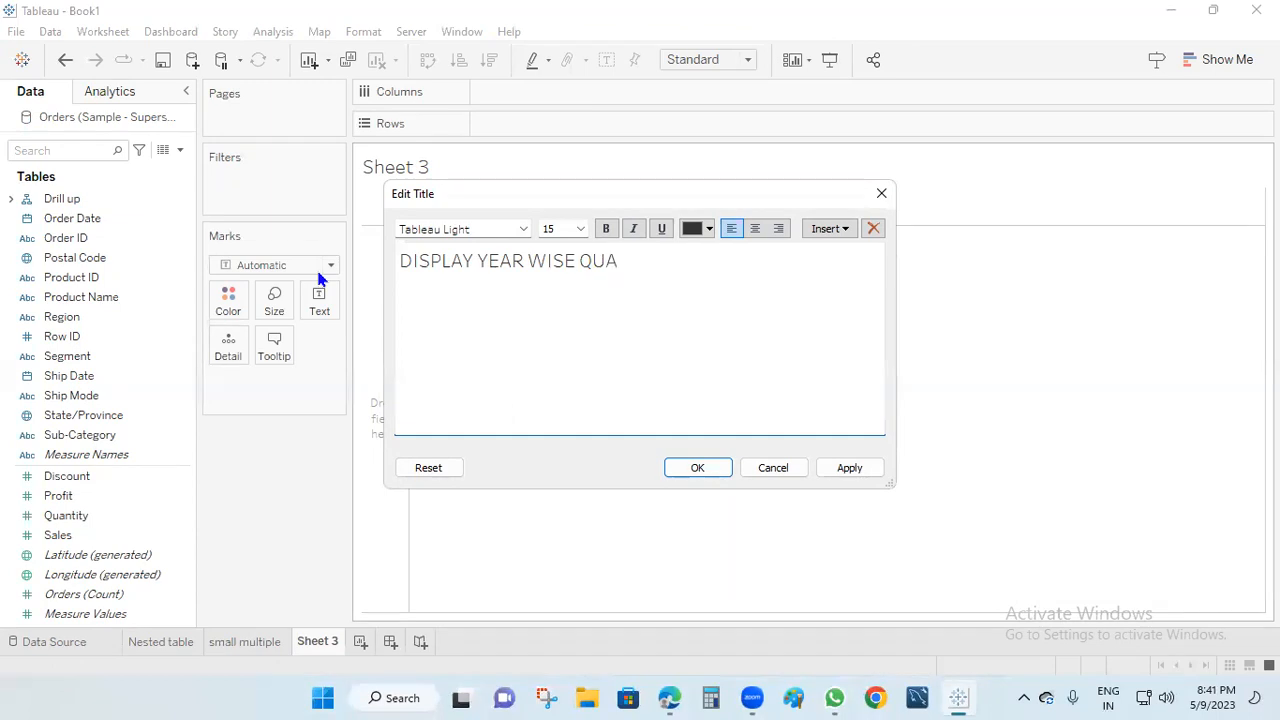
{"action": "type", "text": "RTER WISE  PR"}
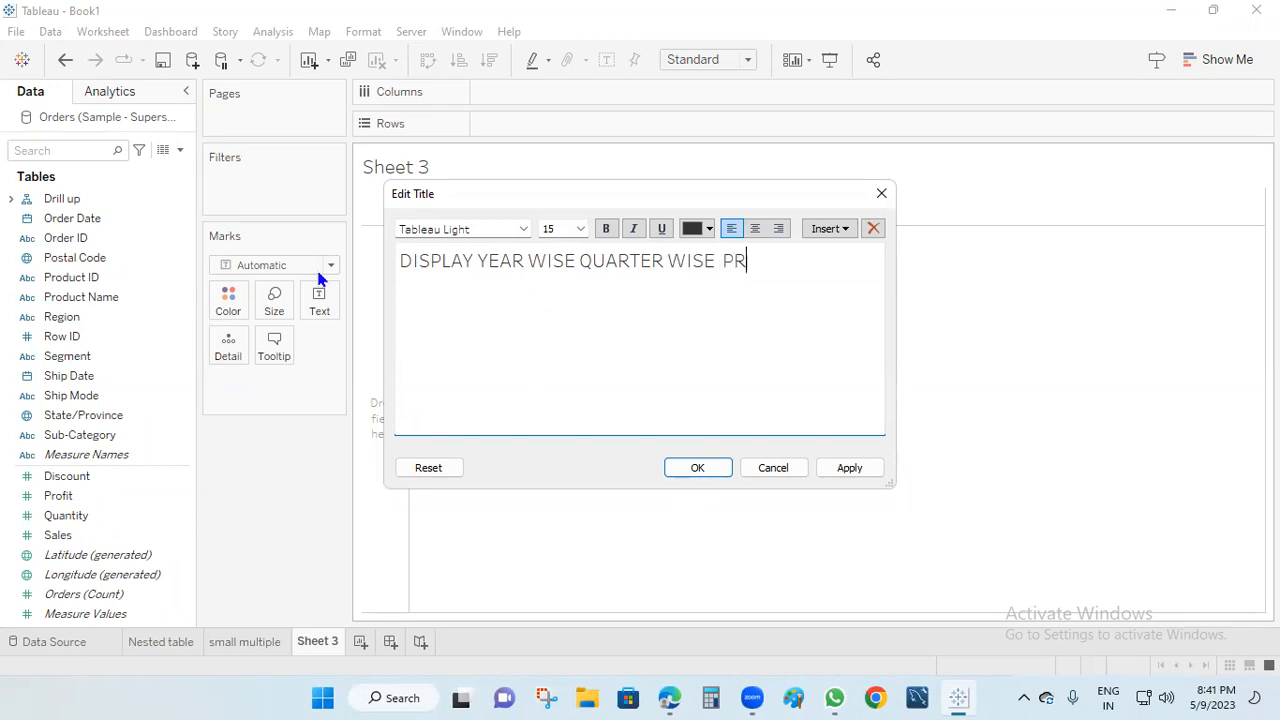
{"action": "type", "text": "OFIT"}
Step: Format the whole Sheet 3 title as bold blue text and apply it
{"action": "left_click_drag", "start_coordinate": [781, 287], "coordinate": [330, 268]}
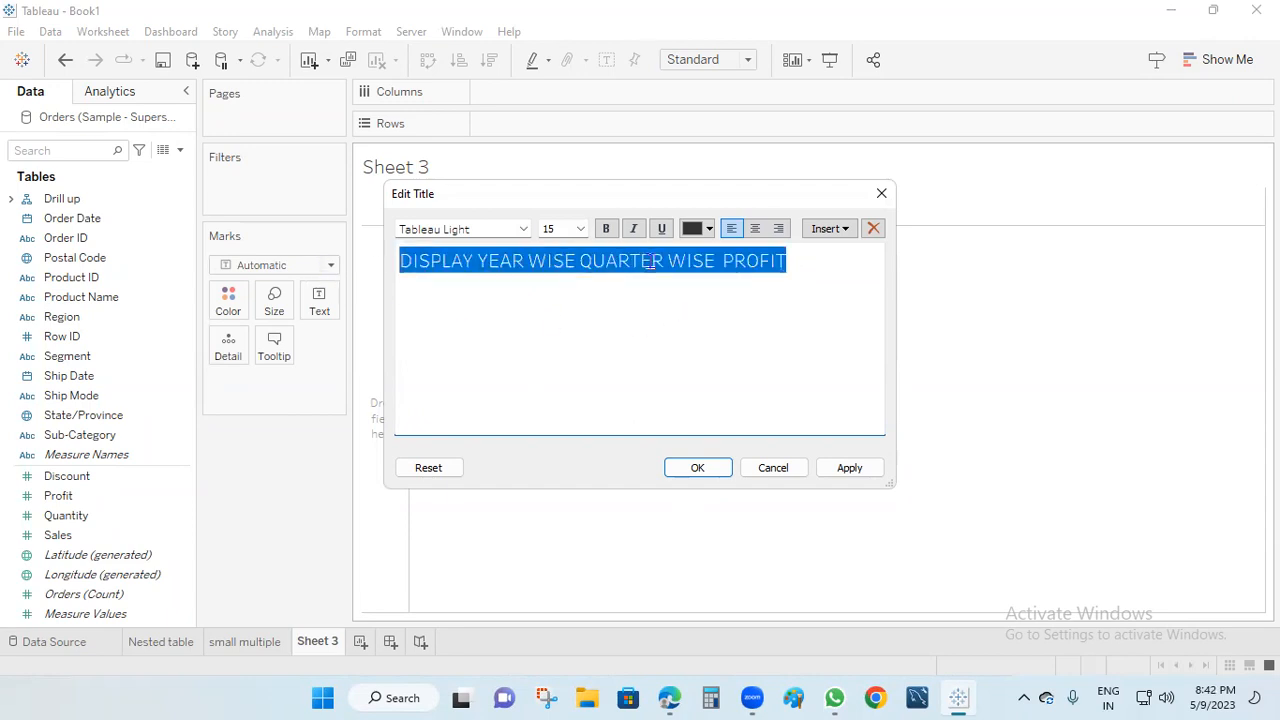
{"action": "left_click", "coordinate": [605, 229]}
{"action": "left_click", "coordinate": [709, 229]}
{"action": "left_click", "coordinate": [689, 340]}
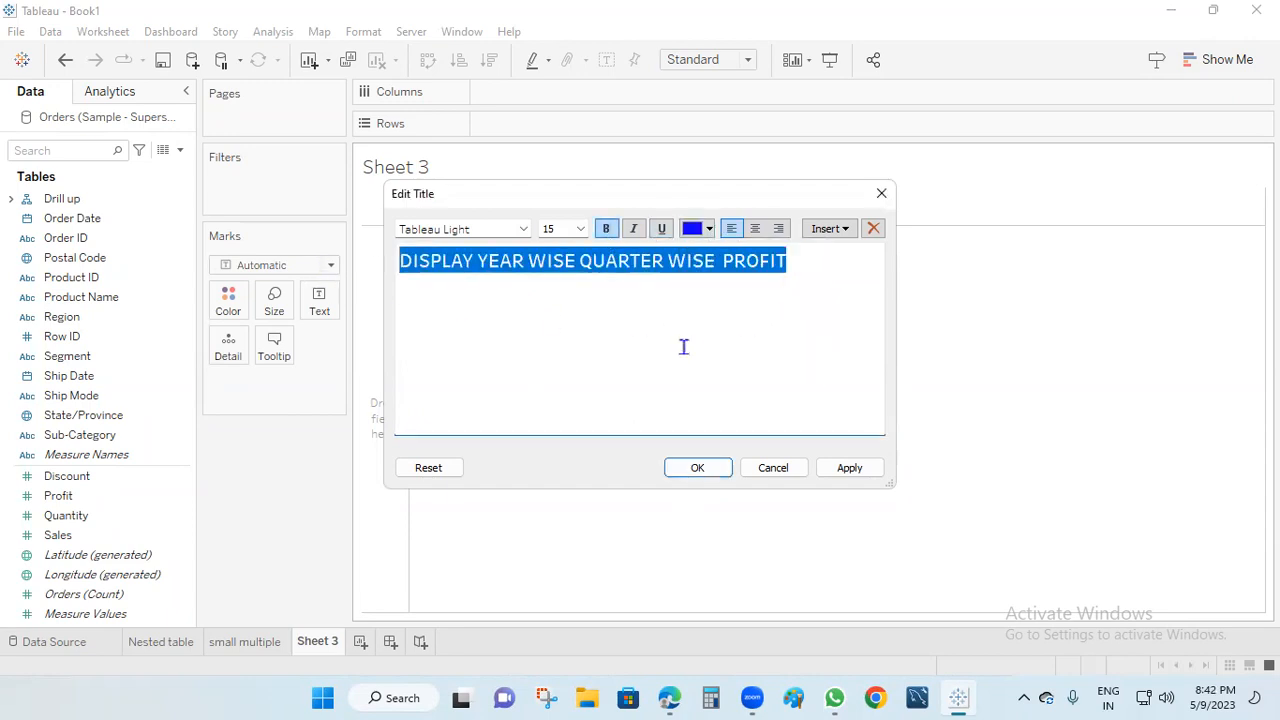
{"action": "left_click", "coordinate": [858, 469]}
{"action": "left_click", "coordinate": [713, 476]}
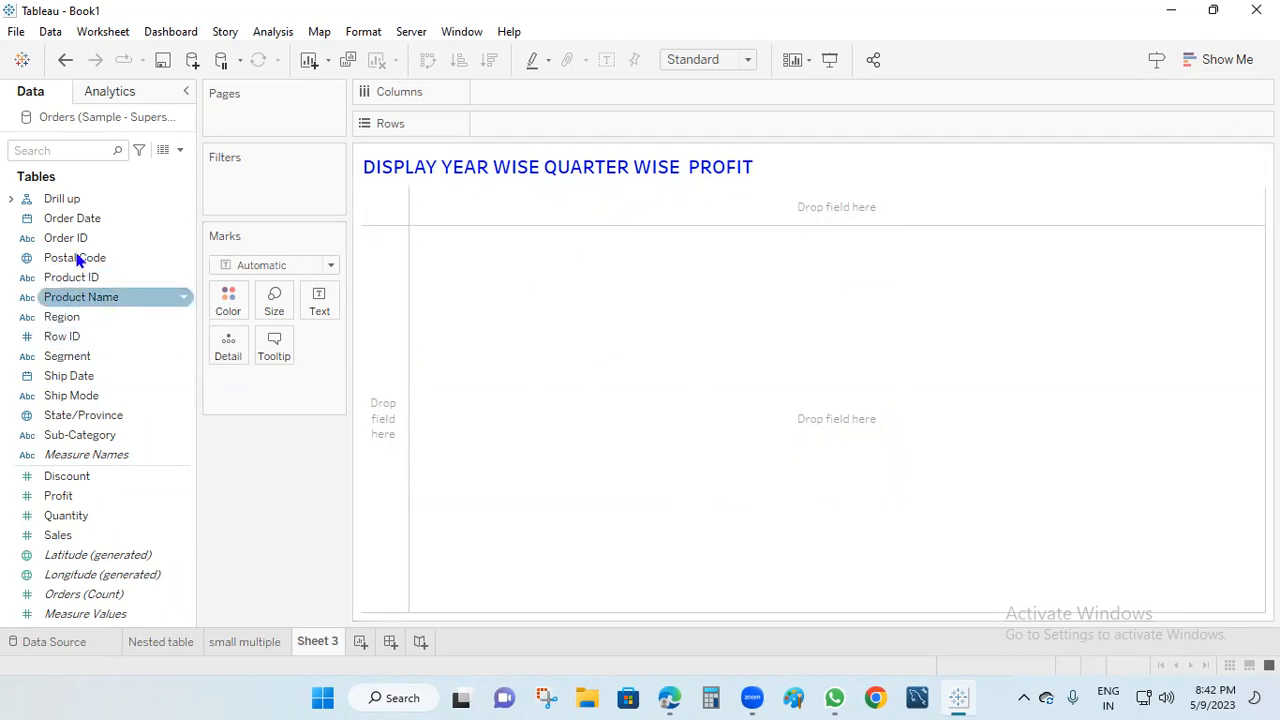
Step: Build a profit table with Order Date on the rows, drilled from year through quarter and month to day
{"action": "left_click_drag", "start_coordinate": [75, 224], "coordinate": [530, 129]}
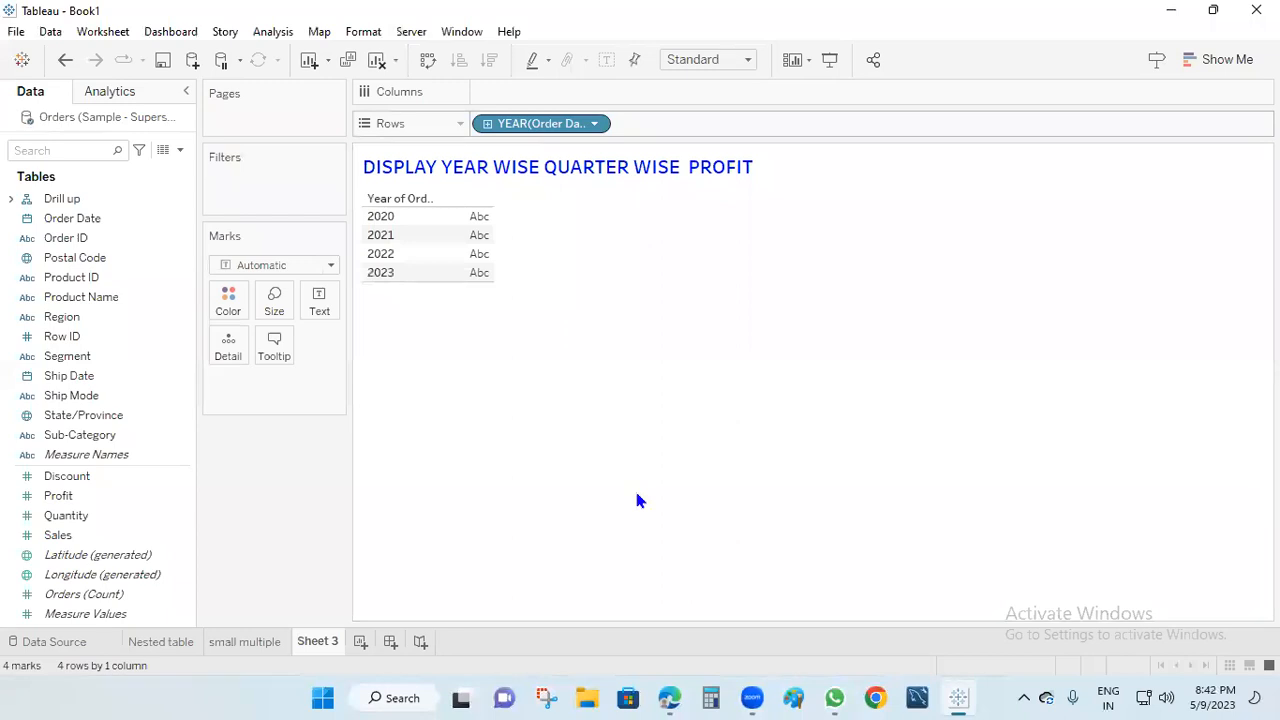
{"action": "left_click", "coordinate": [487, 124]}
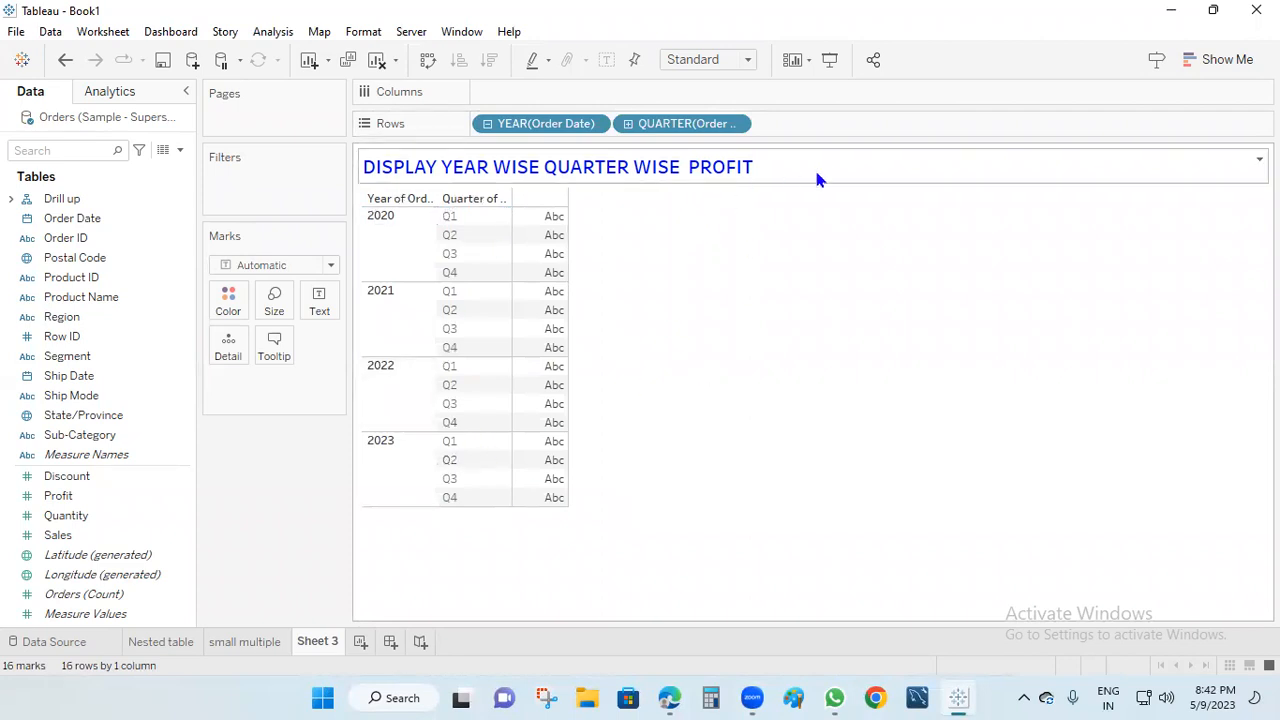
{"action": "left_click_drag", "start_coordinate": [60, 495], "coordinate": [533, 416]}
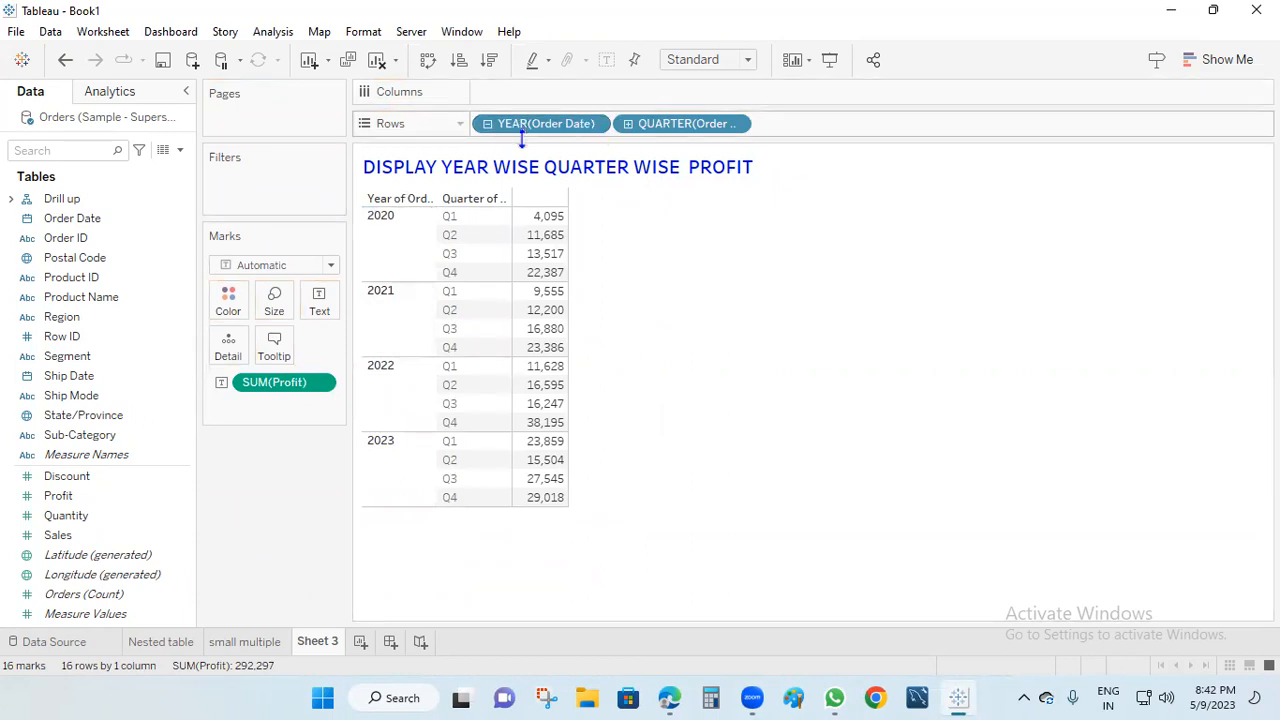
{"action": "left_click", "coordinate": [629, 125]}
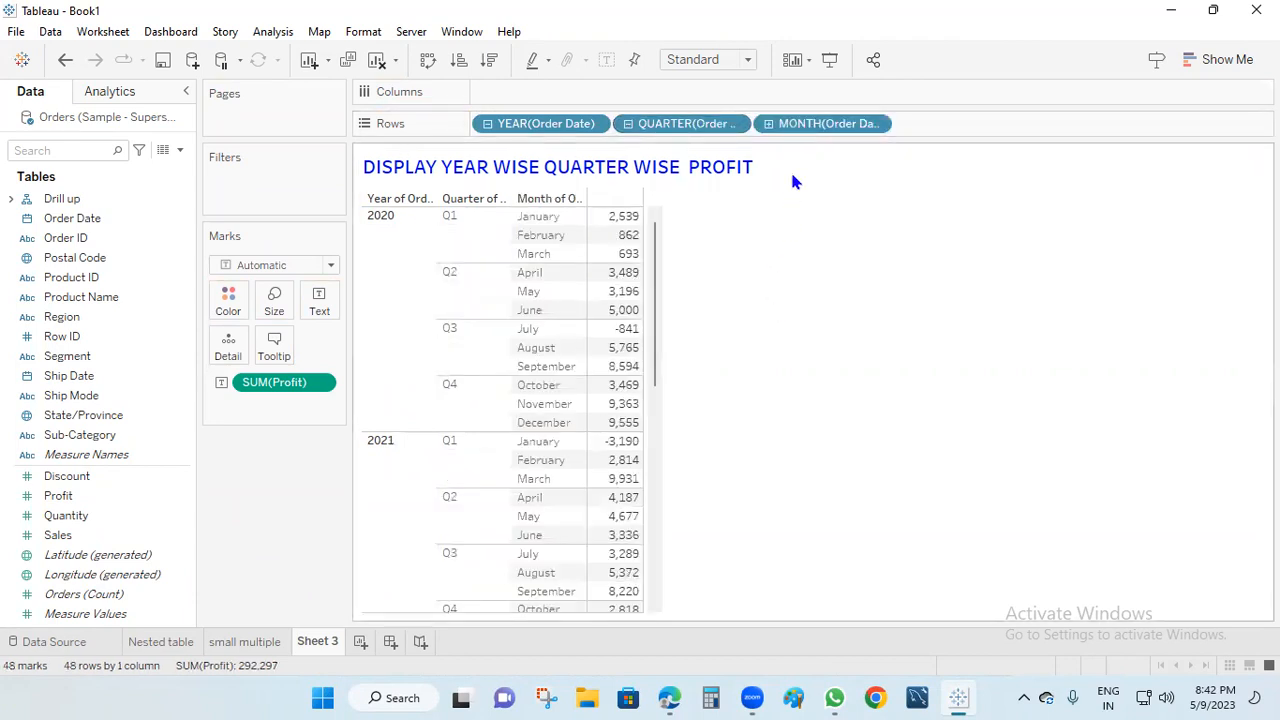
{"action": "left_click", "coordinate": [768, 124]}
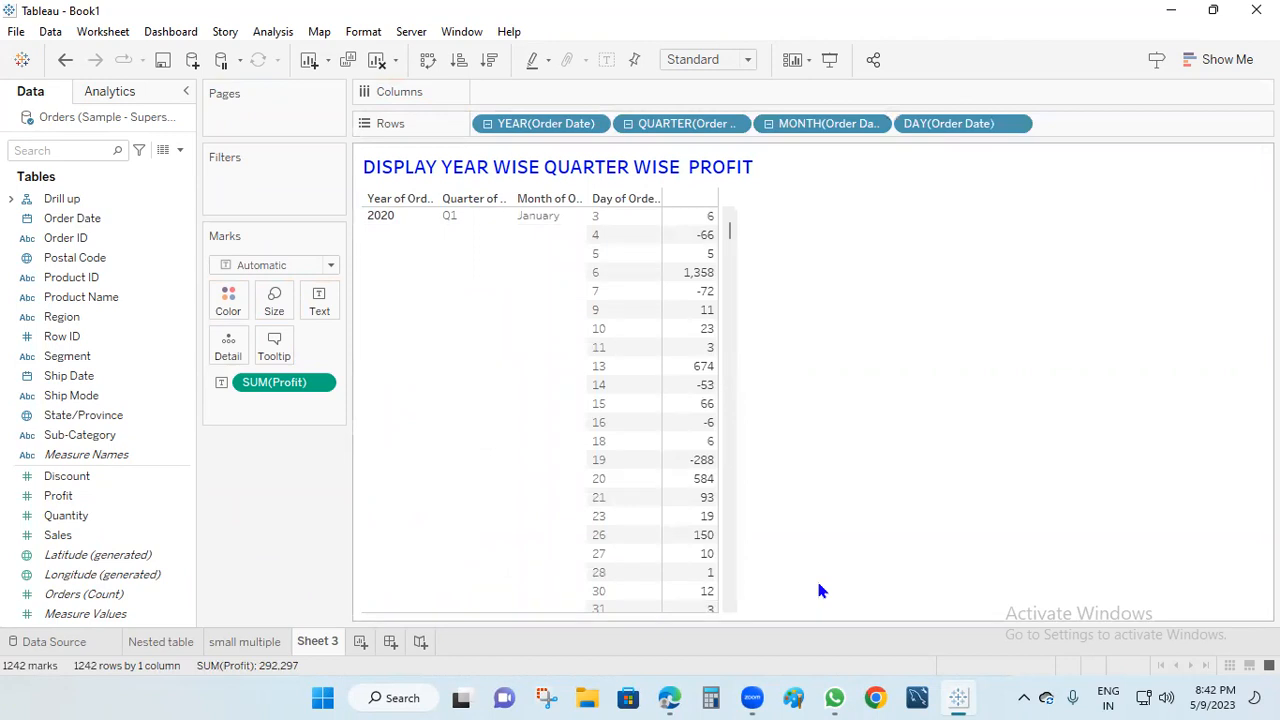
Step: Open the small multiple worksheet and replace its title text with "DISPLAY YEAR WISE SALES IN EVERY QUARTER"
{"action": "mouse_move", "coordinate": [248, 647]}
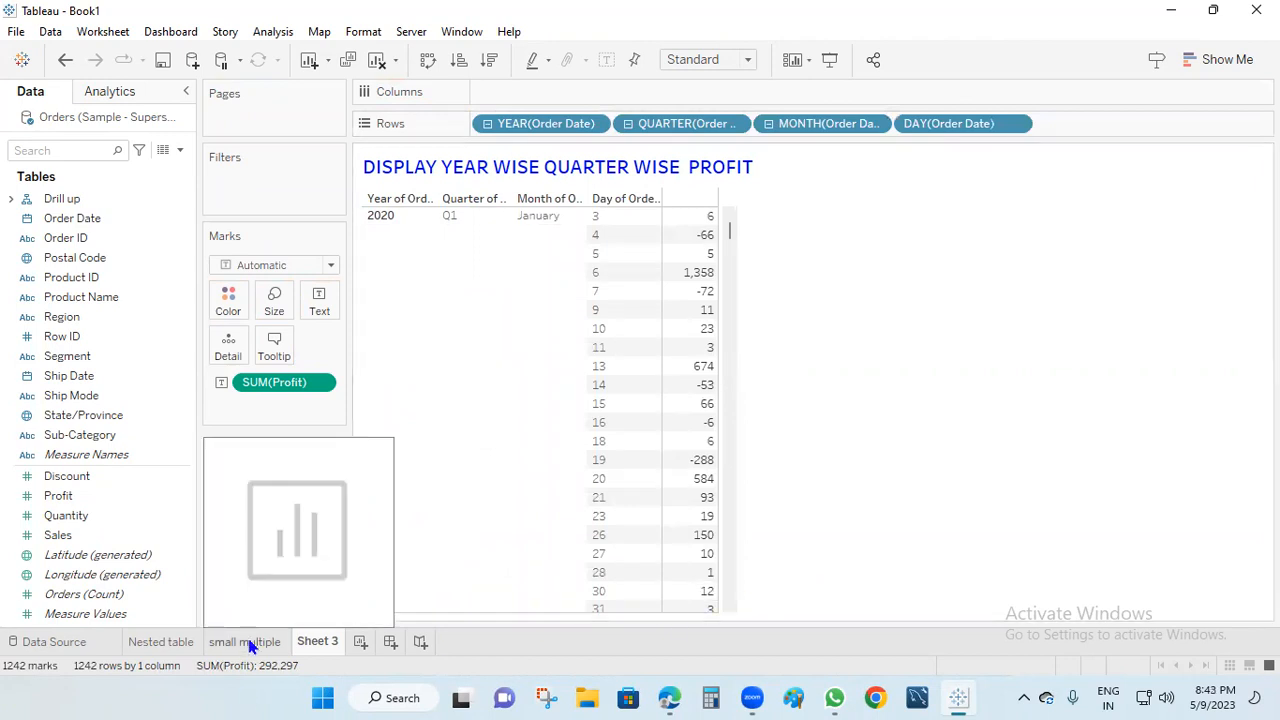
{"action": "left_click", "coordinate": [249, 648]}
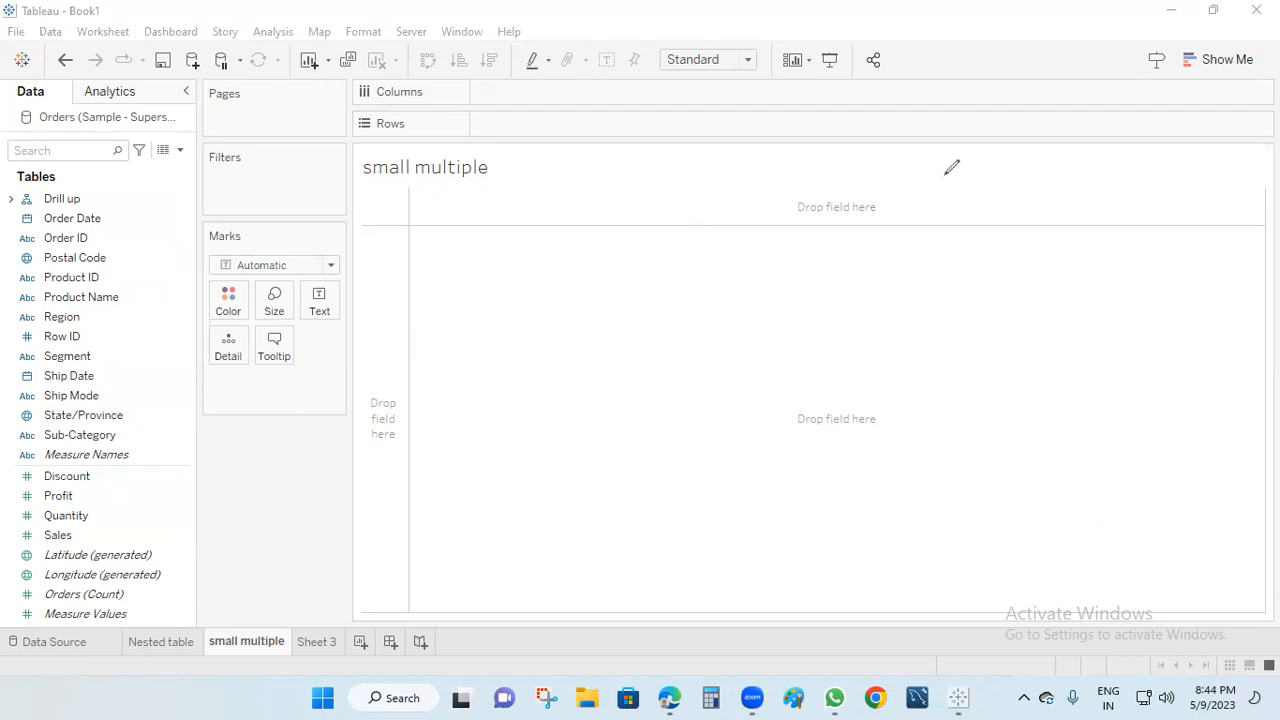
{"action": "double_click", "coordinate": [471, 166]}
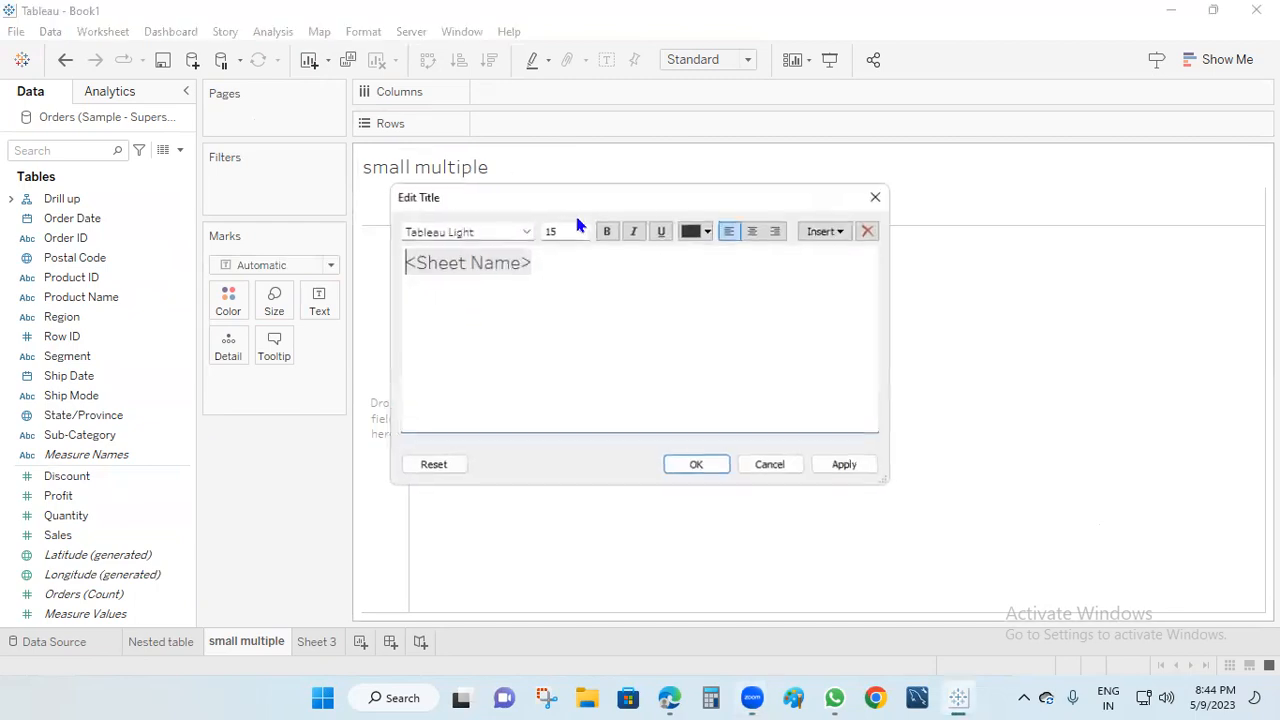
{"action": "key", "text": "ctrl+a"}
{"action": "type", "text": "D"}
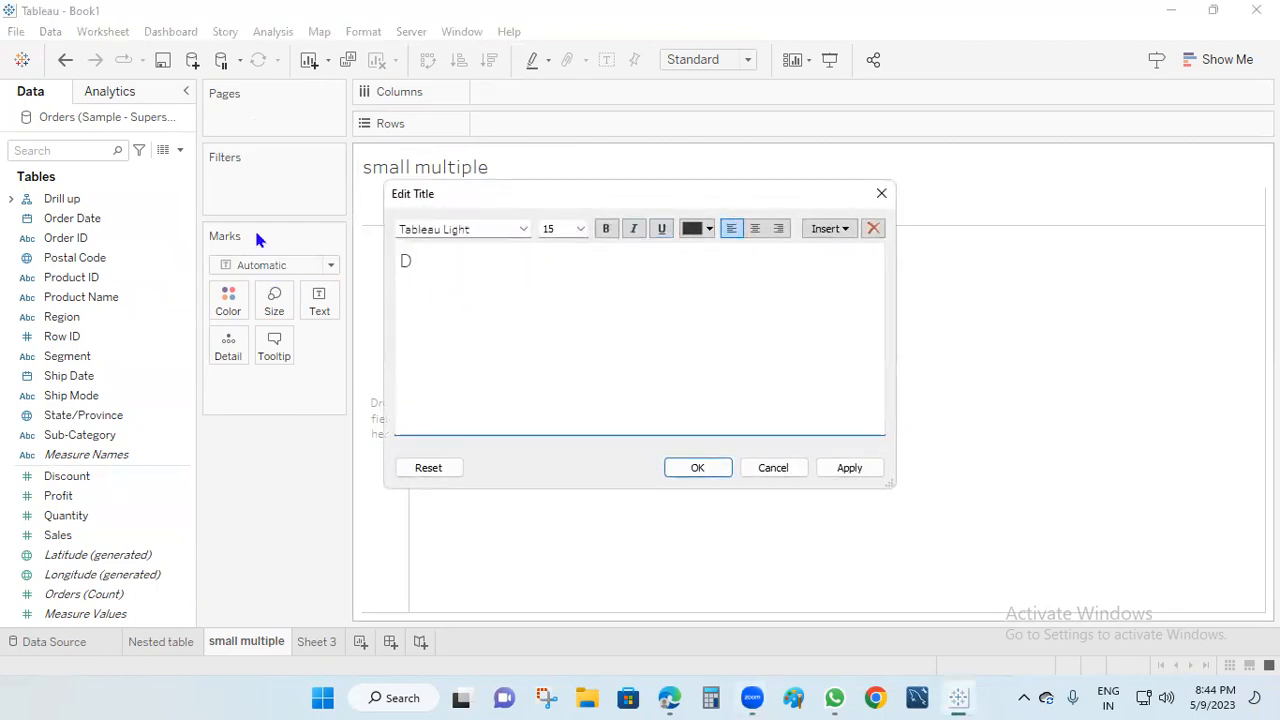
{"action": "type", "text": "ISPLAY"}
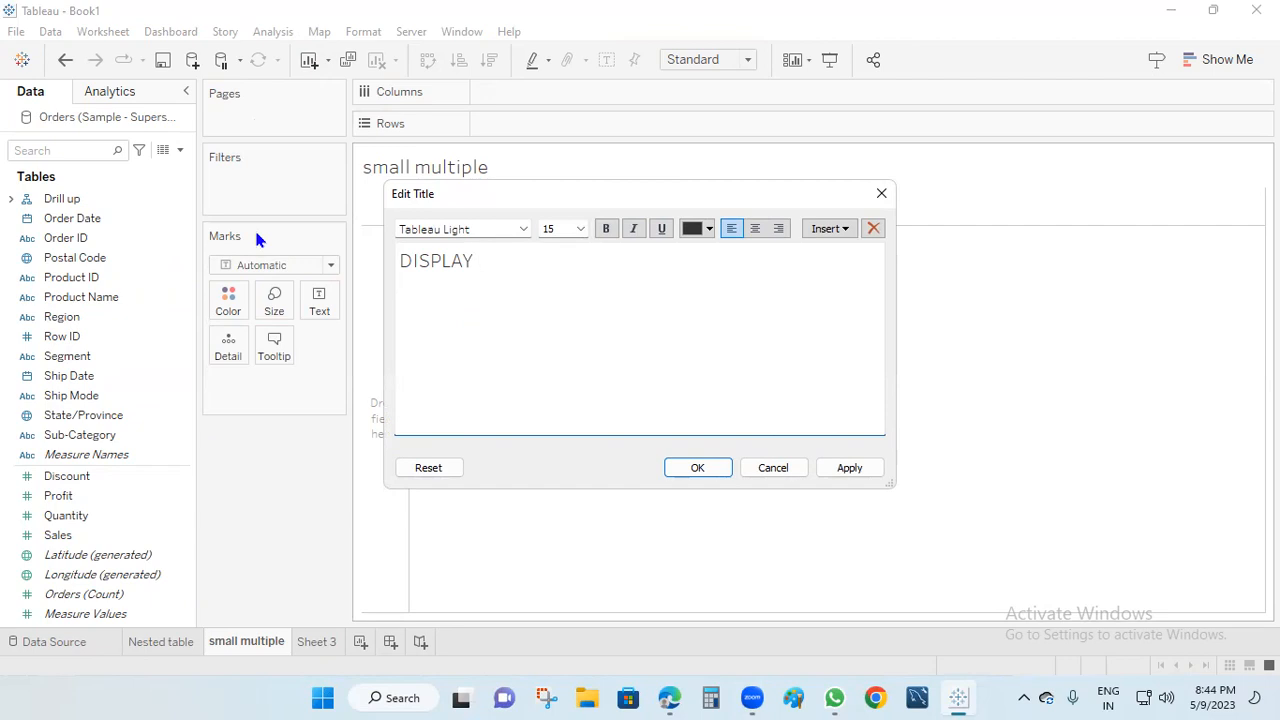
{"action": "type", "text": "YEAR WISE"}
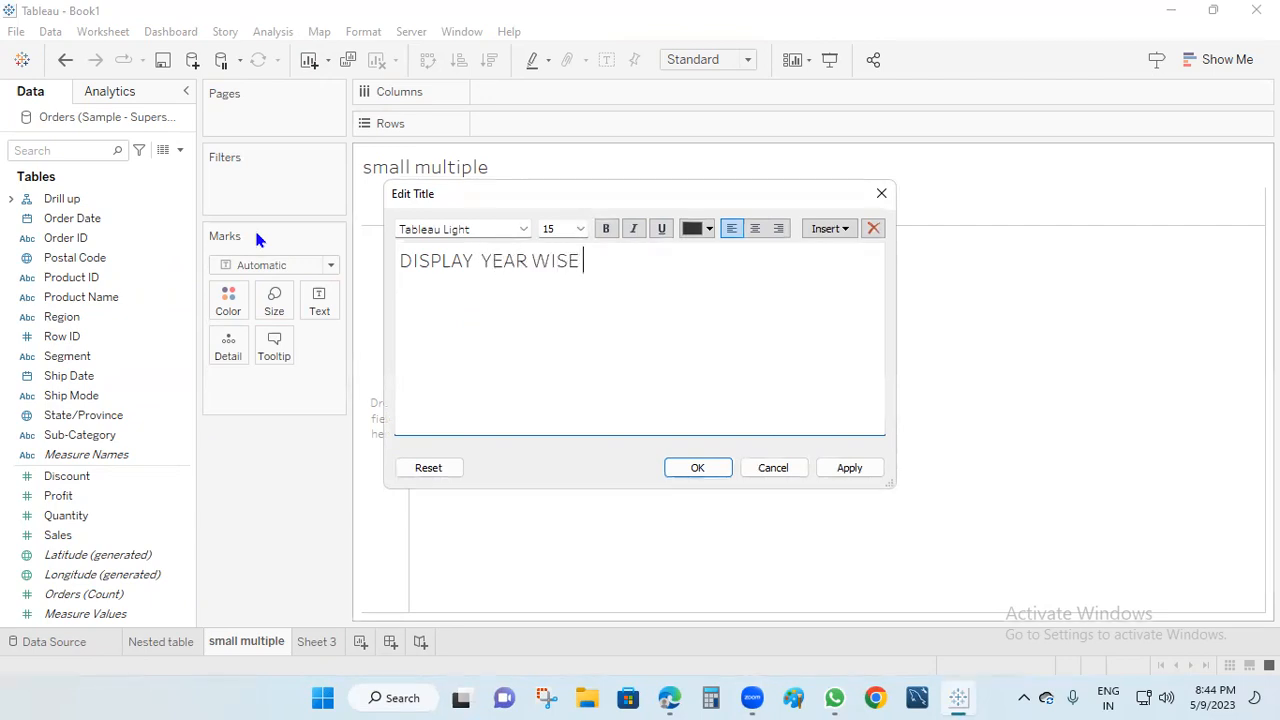
{"action": "type", "text": " SALES IN EVE"}
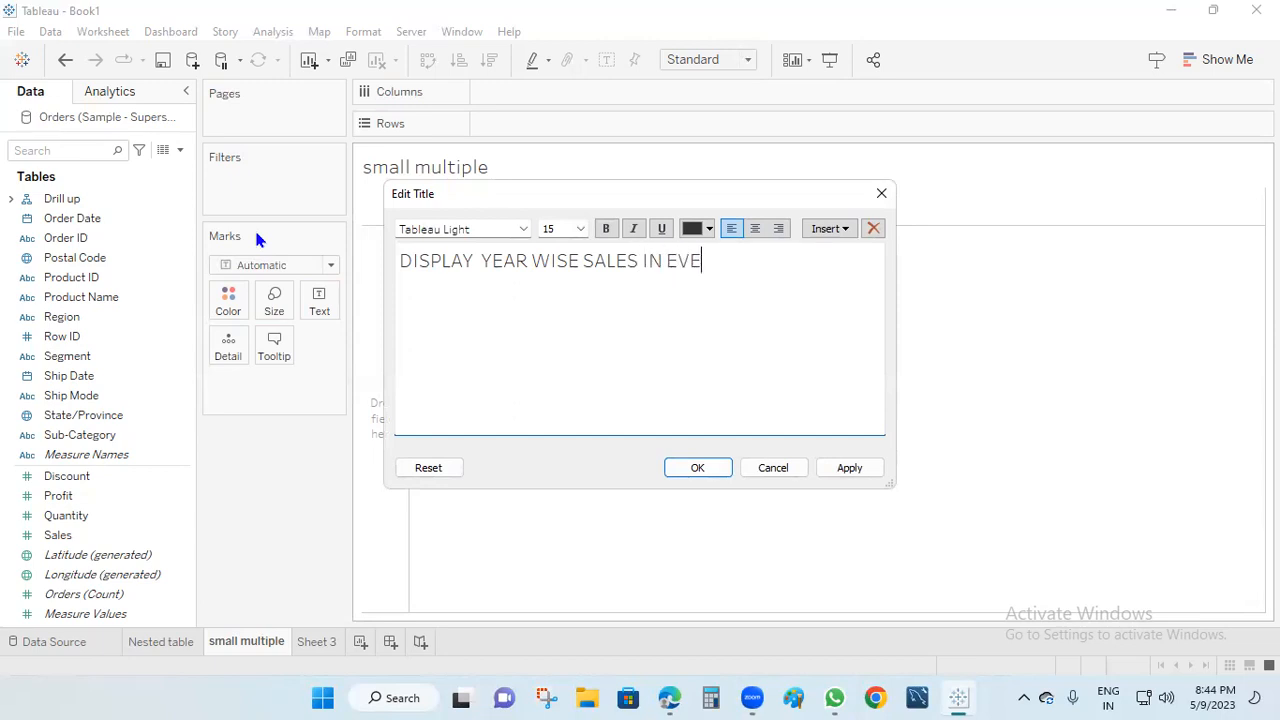
{"action": "type", "text": "RY QUARTER"}
Step: Format the whole small multiple title as bold blue text and apply it
{"action": "key", "text": "ctrl+a"}
{"action": "left_click", "coordinate": [609, 230]}
{"action": "left_click", "coordinate": [709, 229]}
{"action": "left_click", "coordinate": [692, 333]}
{"action": "left_click", "coordinate": [849, 471]}
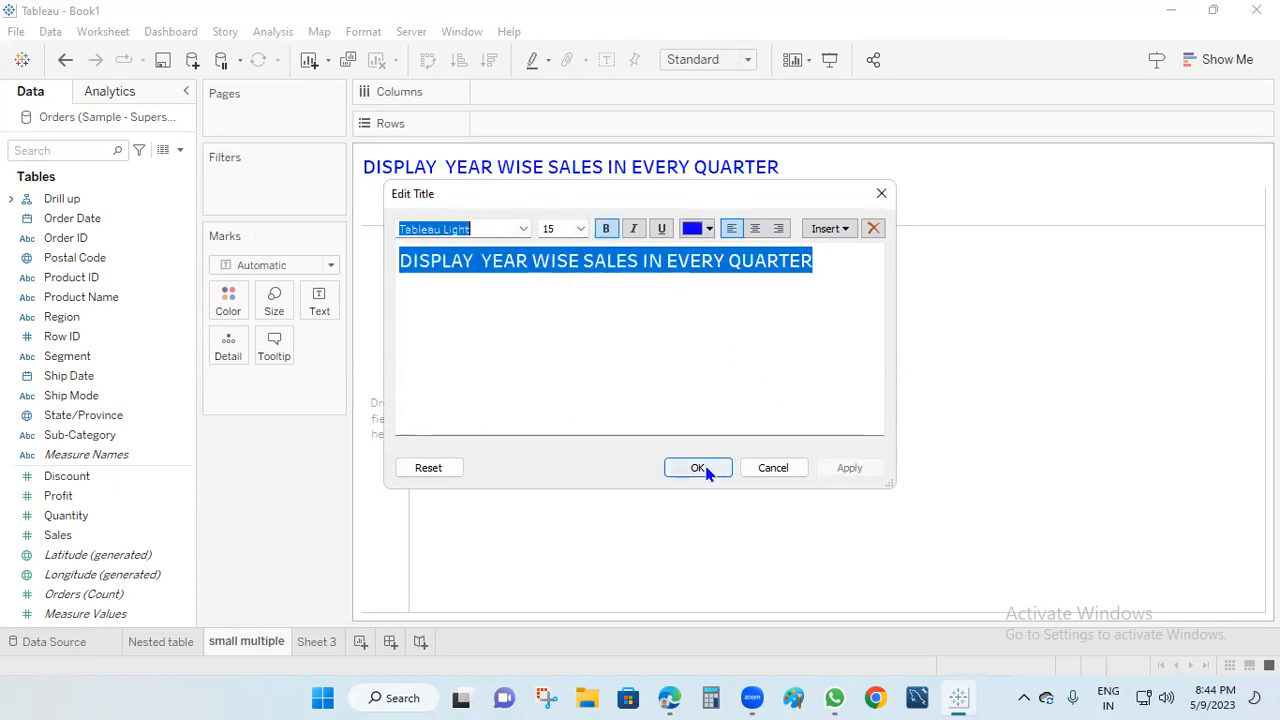
{"action": "left_click", "coordinate": [704, 468]}
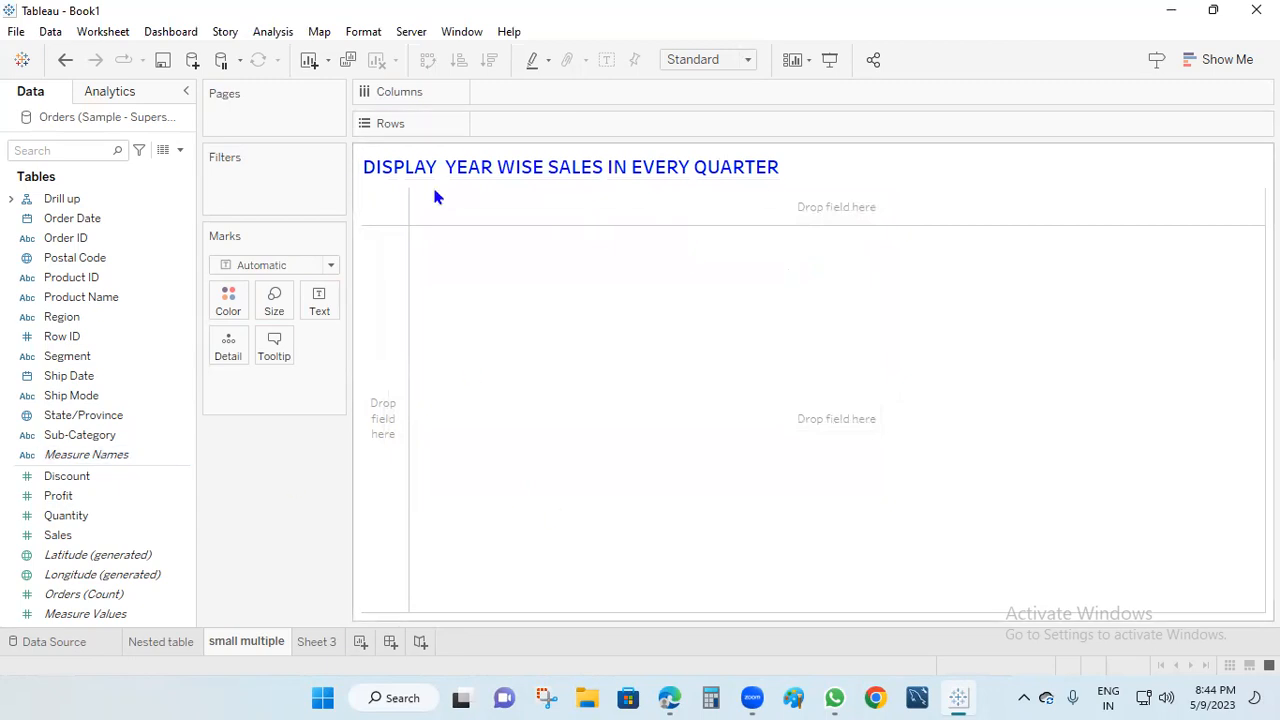
Step: Build a sales chart with Order Date years on the rows and Order Date quarters with Sales on the columns
{"action": "left_click_drag", "start_coordinate": [92, 222], "coordinate": [572, 127]}
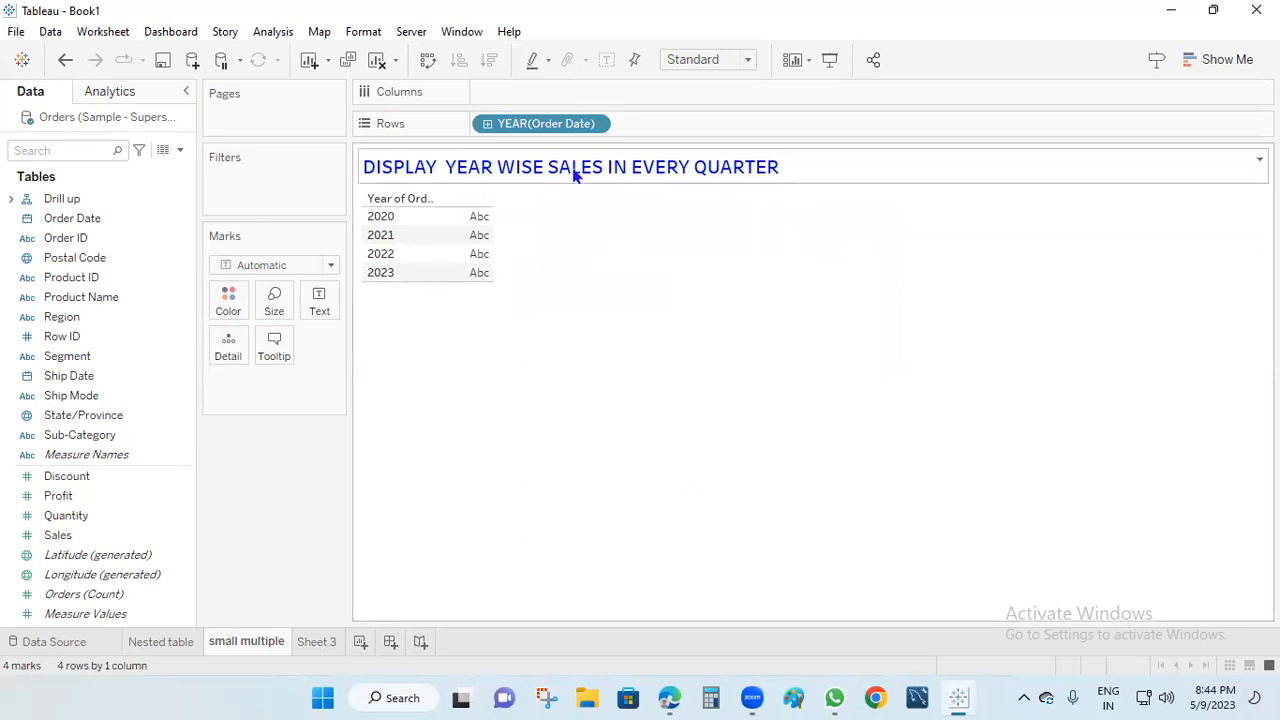
{"action": "left_click_drag", "start_coordinate": [80, 535], "coordinate": [522, 91]}
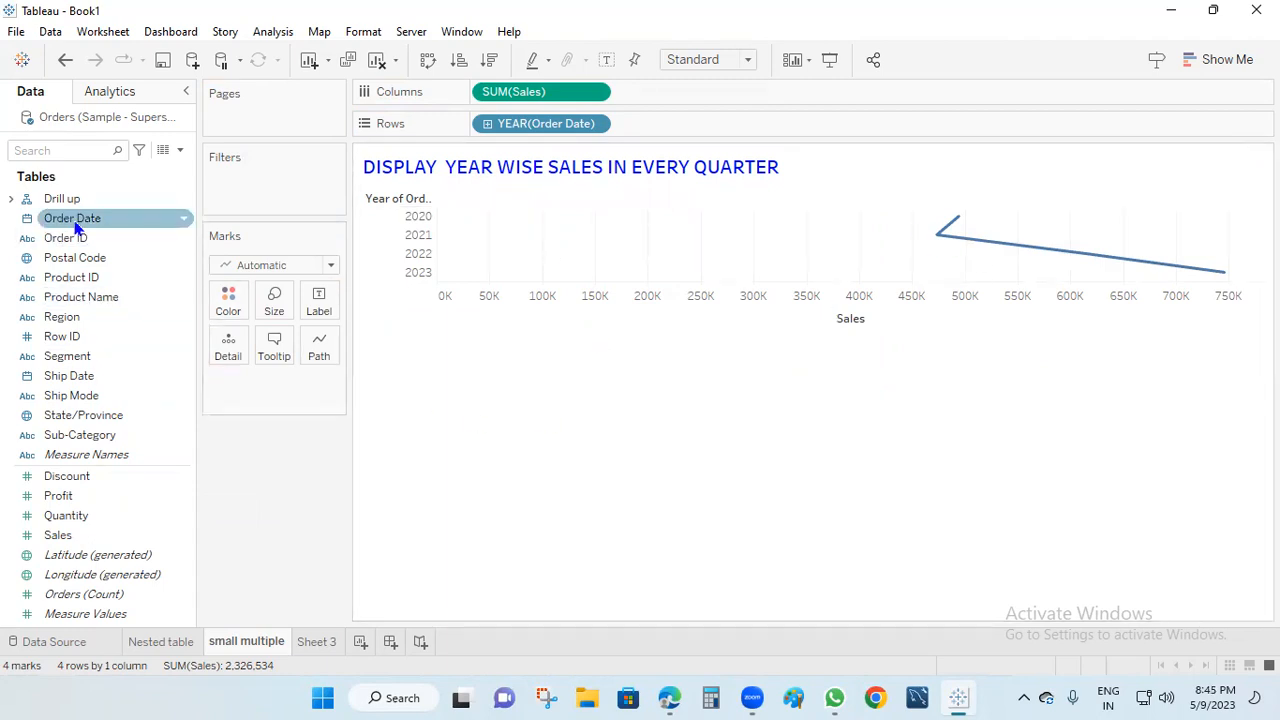
{"action": "left_click_drag", "start_coordinate": [77, 226], "coordinate": [505, 121]}
{"action": "left_click_drag", "start_coordinate": [371, 281], "coordinate": [434, 183]}
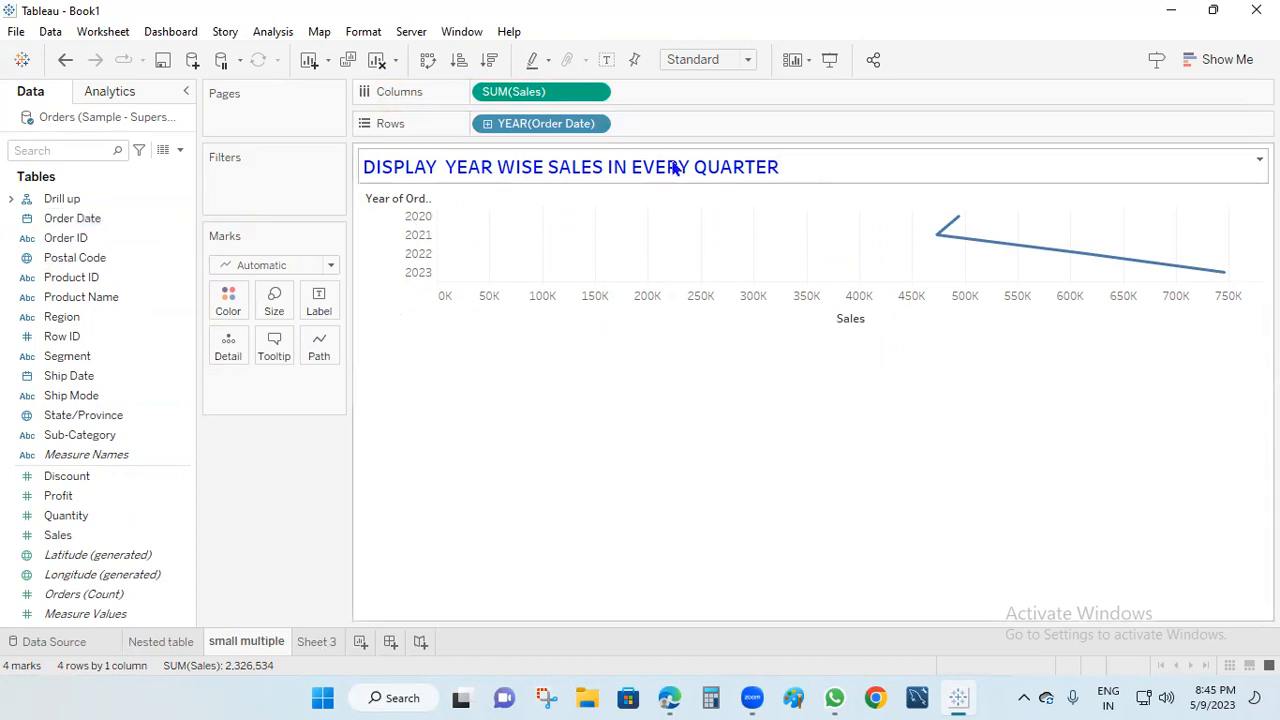
{"action": "left_click_drag", "start_coordinate": [72, 221], "coordinate": [703, 95]}
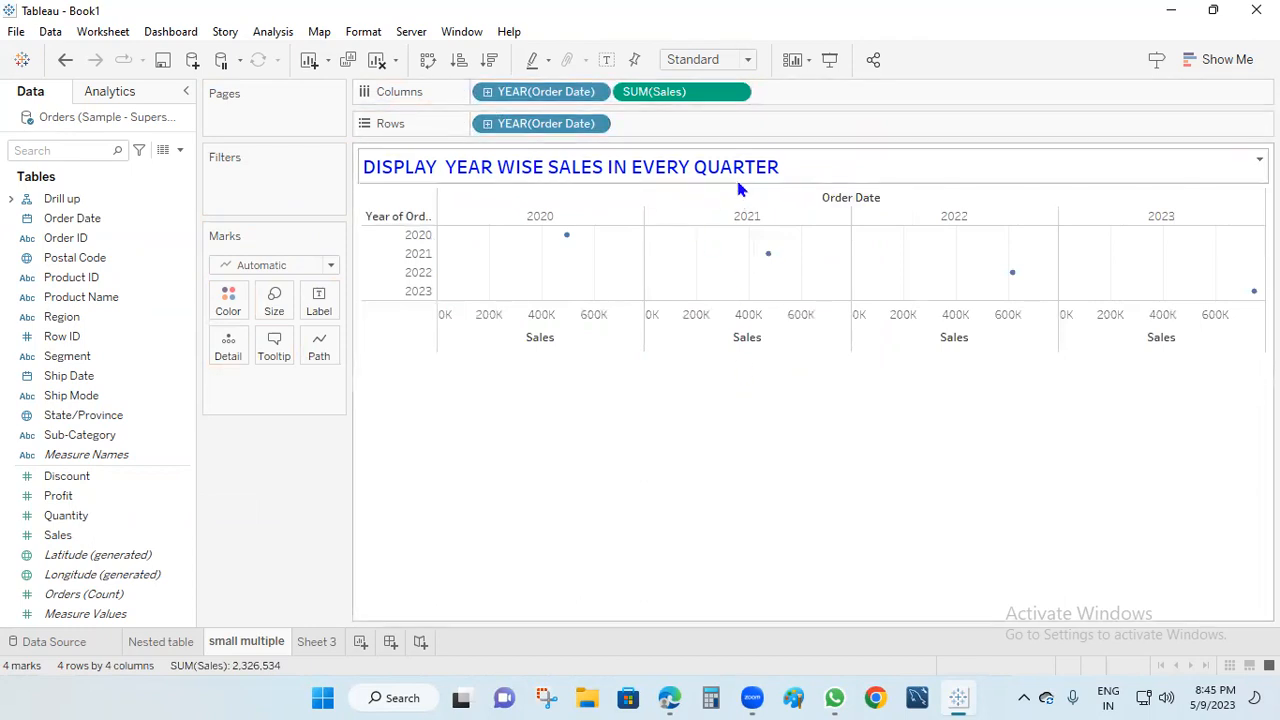
{"action": "left_click", "coordinate": [488, 92]}
{"action": "left_click_drag", "start_coordinate": [513, 93], "coordinate": [432, 594]}
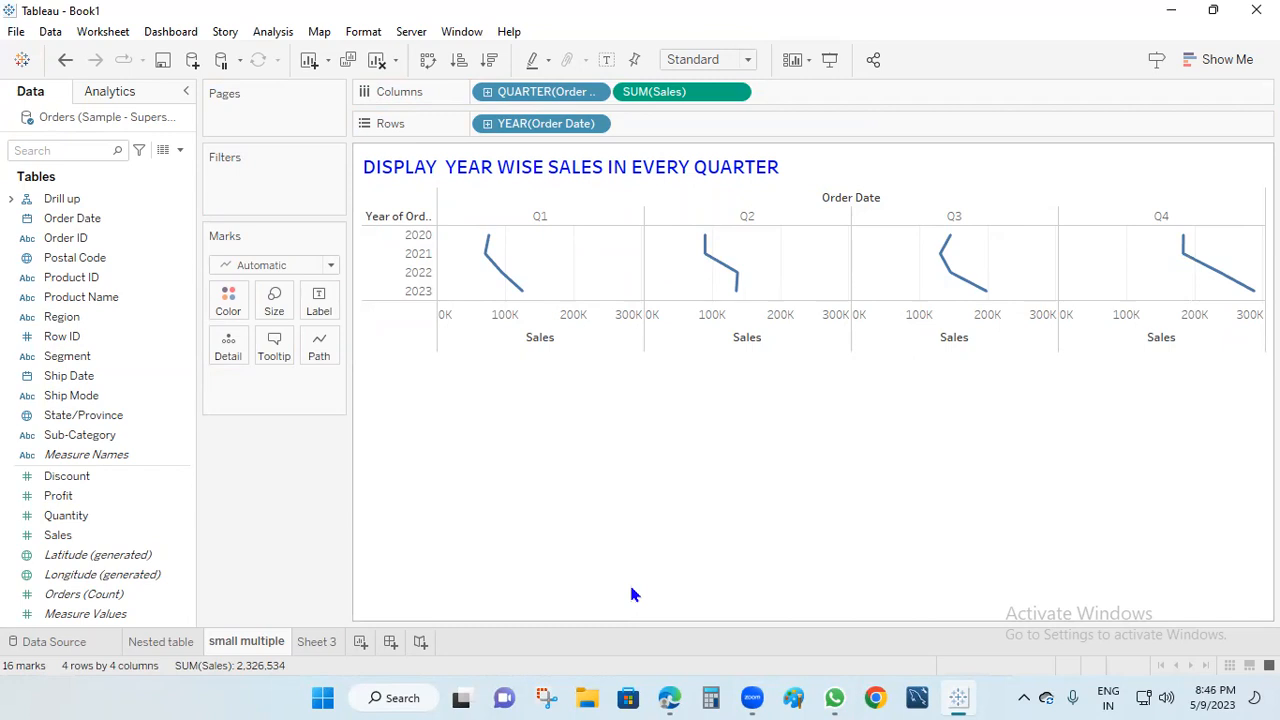
Step: Rename the Sheet 3 worksheet as N-2 and add a new blank worksheet after it
{"action": "left_click", "coordinate": [318, 642]}
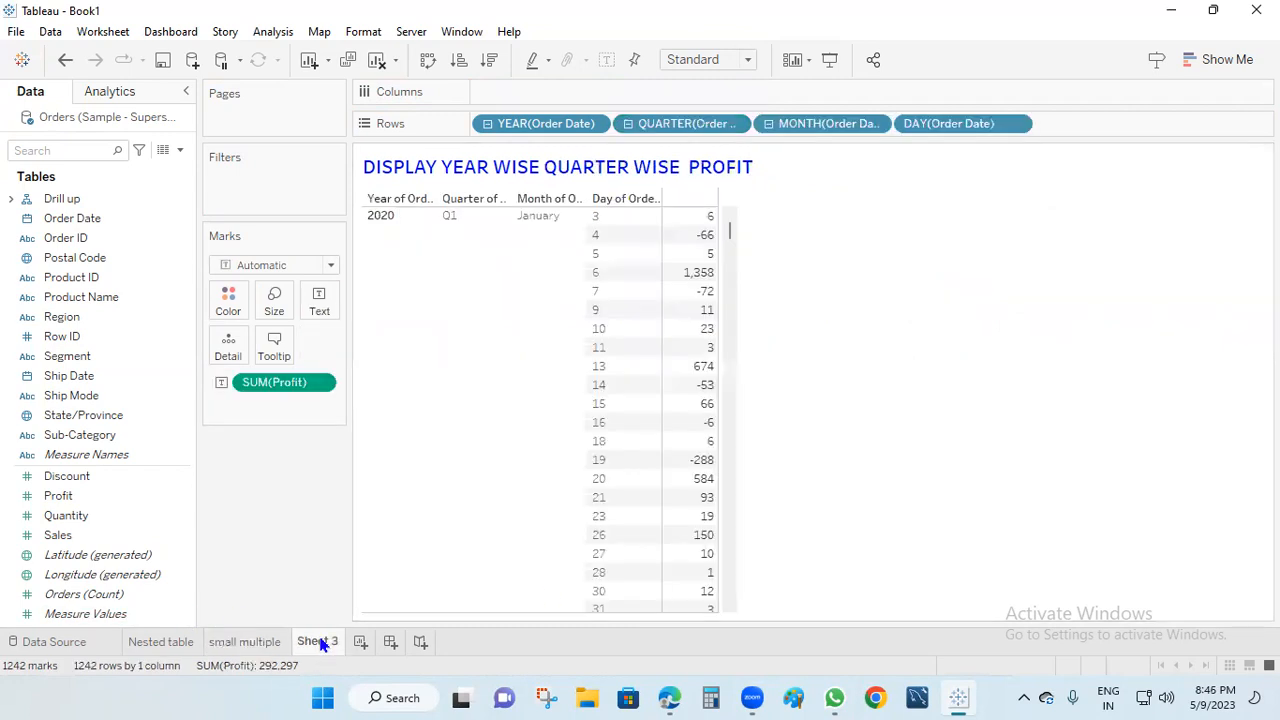
{"action": "double_click", "coordinate": [318, 642]}
{"action": "type", "text": "N-2"}
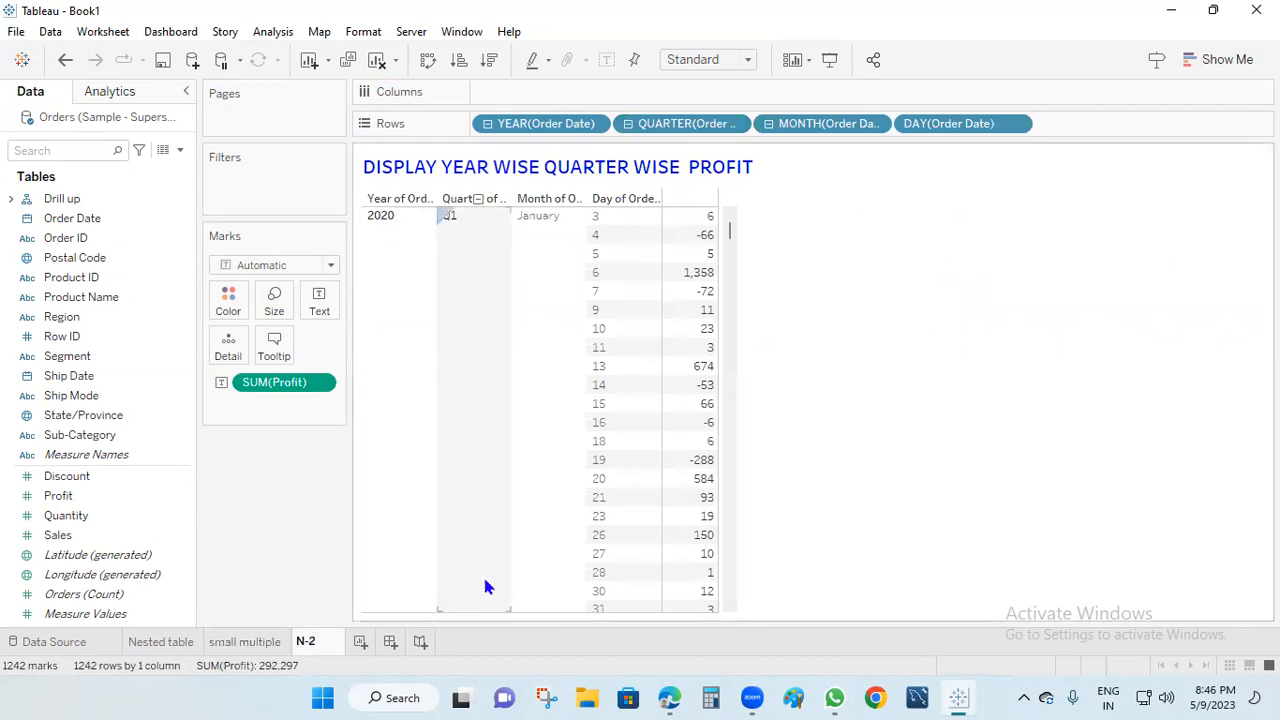
{"action": "left_click", "coordinate": [484, 573]}
{"action": "left_click", "coordinate": [338, 642]}
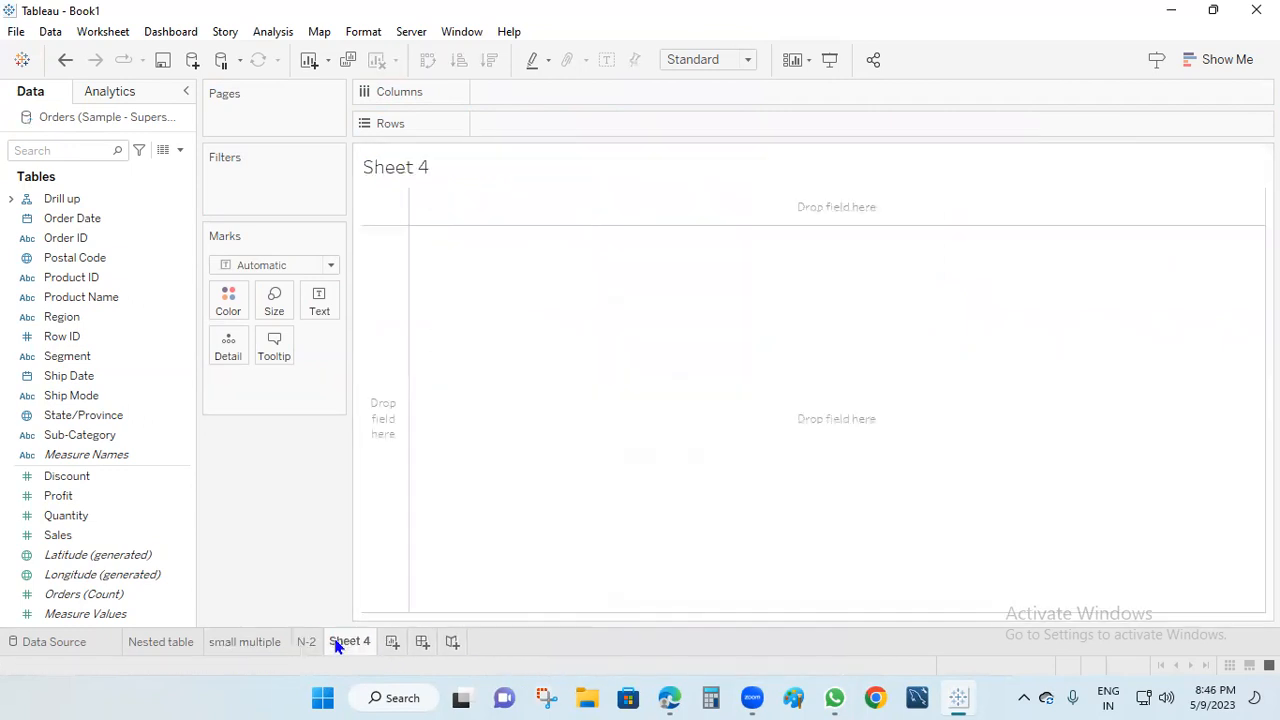
{"action": "left_click", "coordinate": [277, 642]}
{"action": "left_click", "coordinate": [309, 642]}
{"action": "left_click", "coordinate": [341, 645]}
{"action": "left_click", "coordinate": [309, 644]}
{"action": "left_click", "coordinate": [277, 643]}
{"action": "left_click", "coordinate": [309, 644]}
{"action": "left_click", "coordinate": [343, 646]}
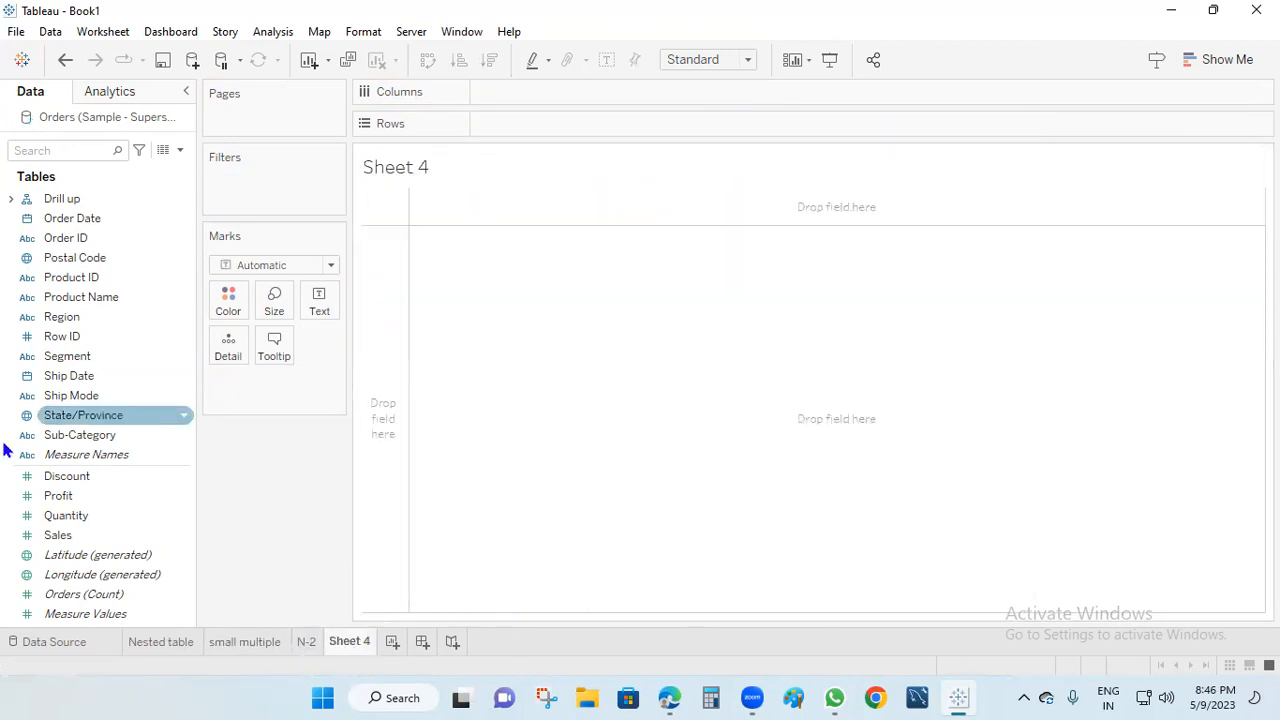
Step: Create a hierarchy named ABC from the Region, Product Name, Product ID and Postal Code fields
{"action": "left_click", "coordinate": [98, 320]}
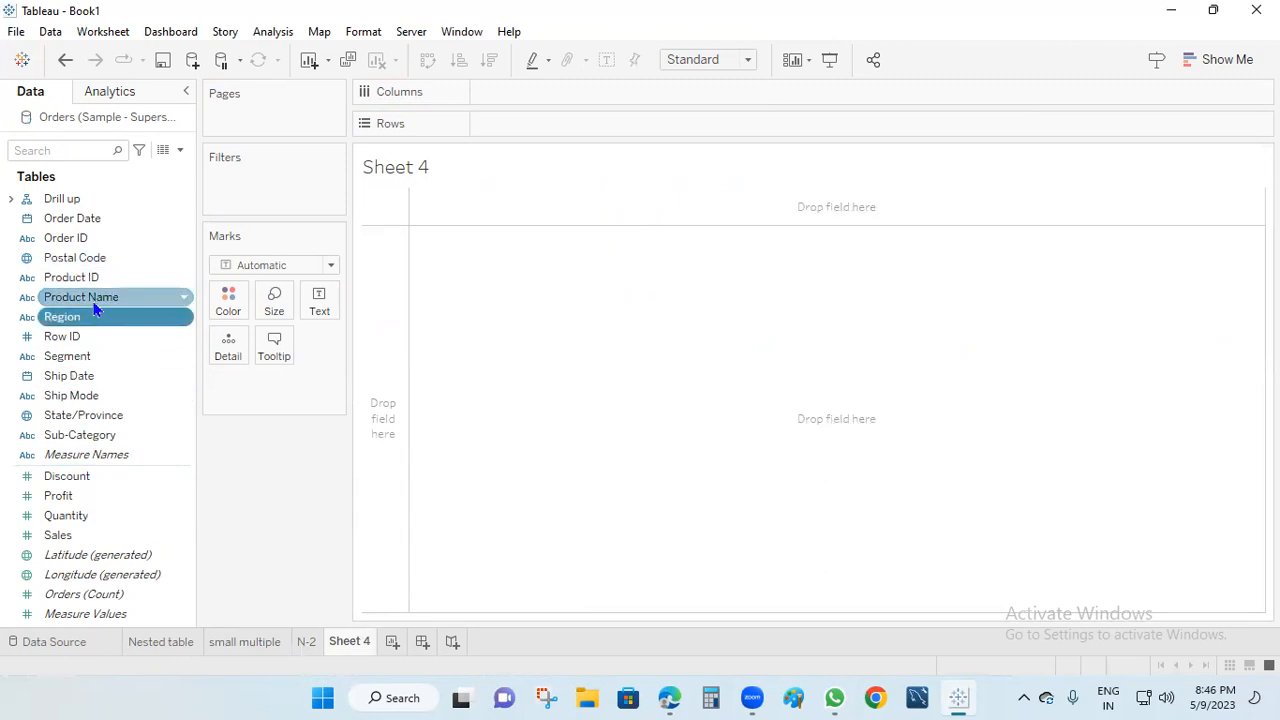
{"action": "left_click", "coordinate": [94, 298], "text": "ctrl"}
{"action": "left_click", "coordinate": [94, 279], "text": "ctrl"}
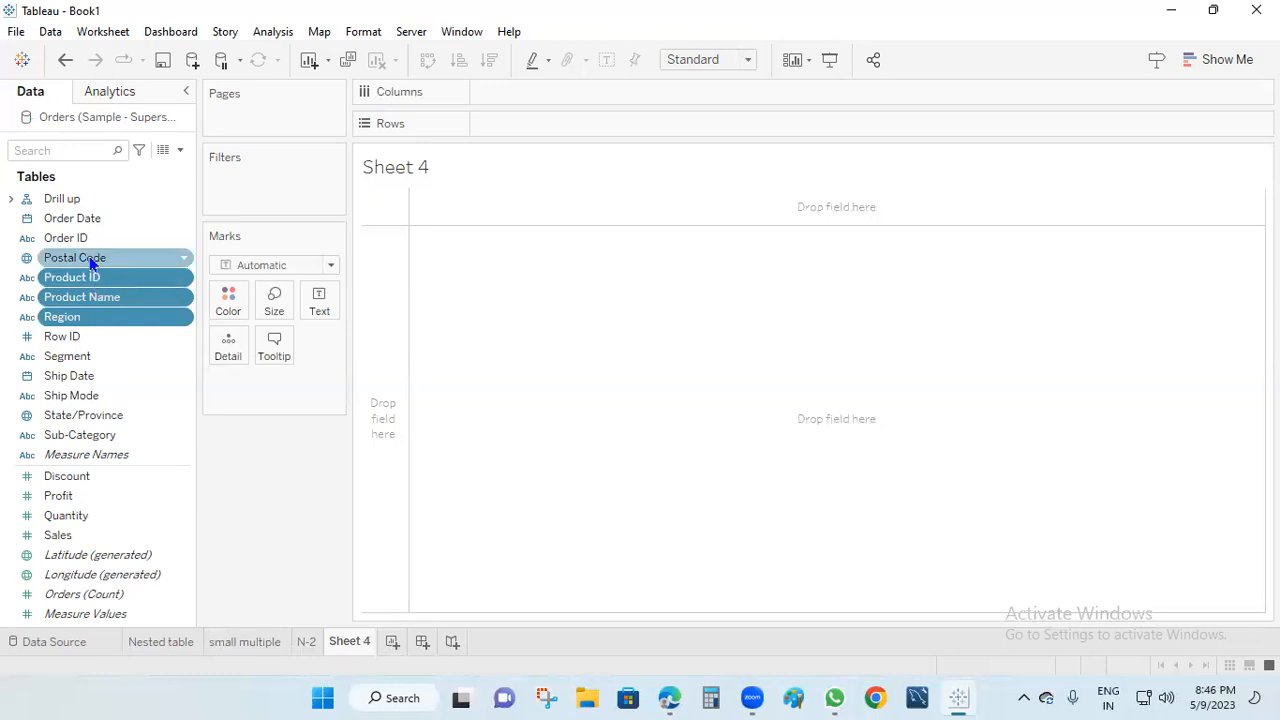
{"action": "left_click", "coordinate": [90, 259], "text": "ctrl"}
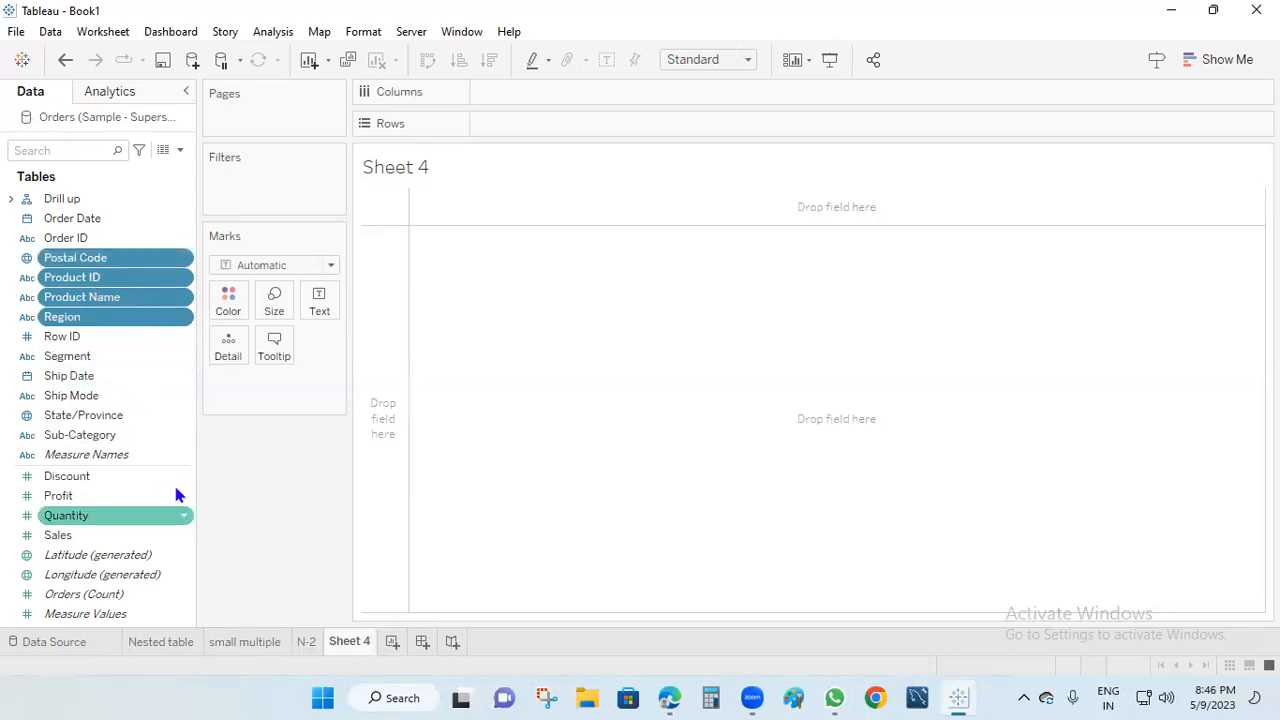
{"action": "right_click", "coordinate": [157, 322]}
{"action": "mouse_move", "coordinate": [313, 568]}
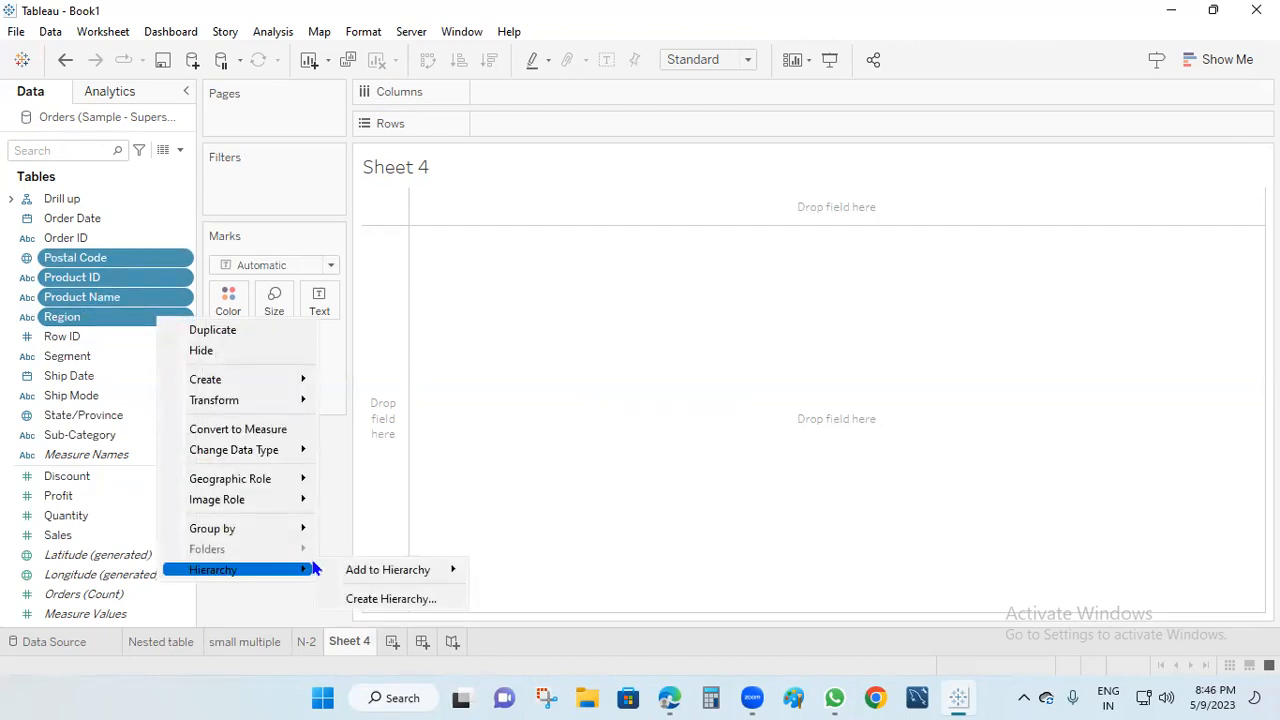
{"action": "left_click", "coordinate": [380, 598]}
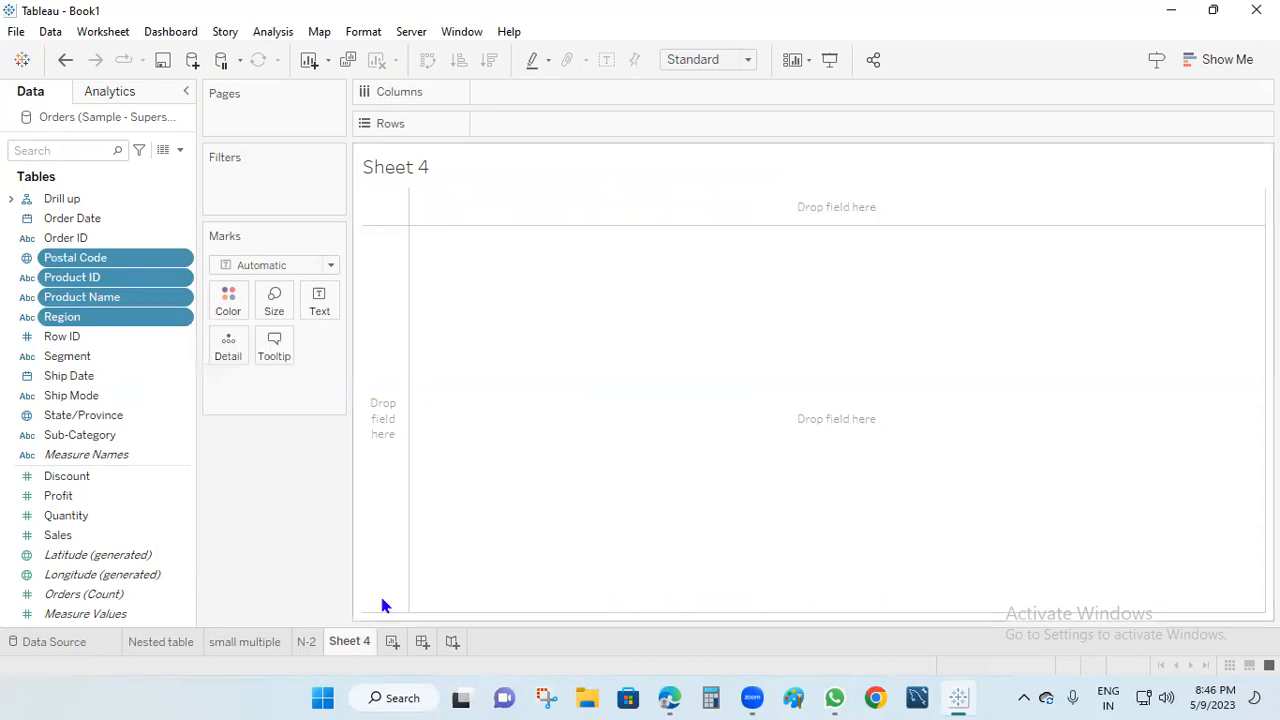
{"action": "key", "text": "BackSpace"}
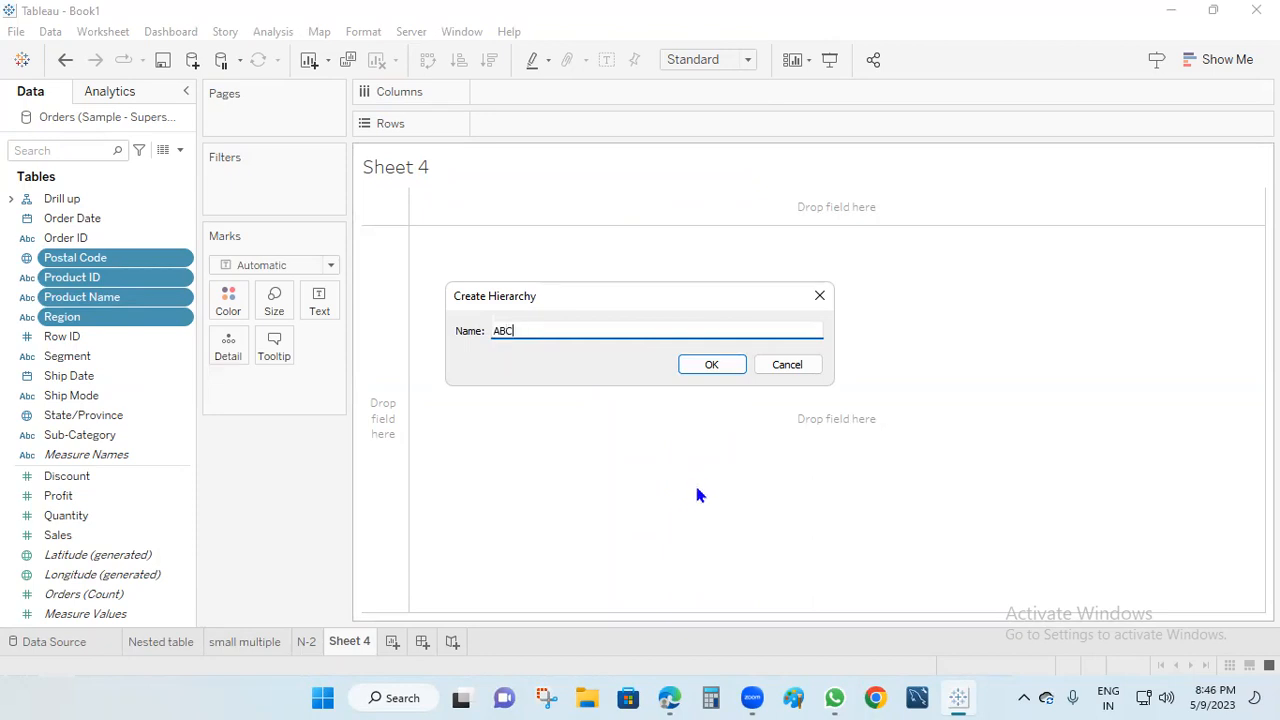
{"action": "left_click", "coordinate": [721, 365]}
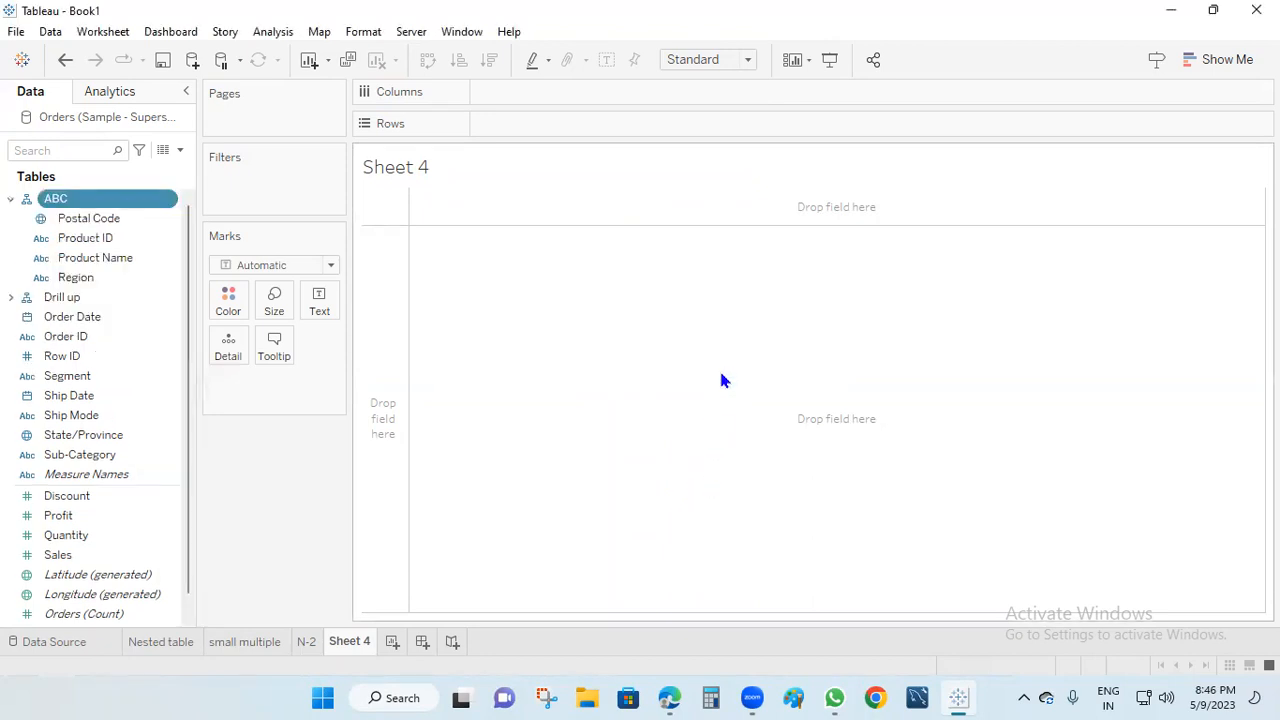
Step: Collapse the ABC hierarchy, place it on the rows of Sheet 4 and drill it down from Postal Code to Region
{"action": "left_click", "coordinate": [11, 199]}
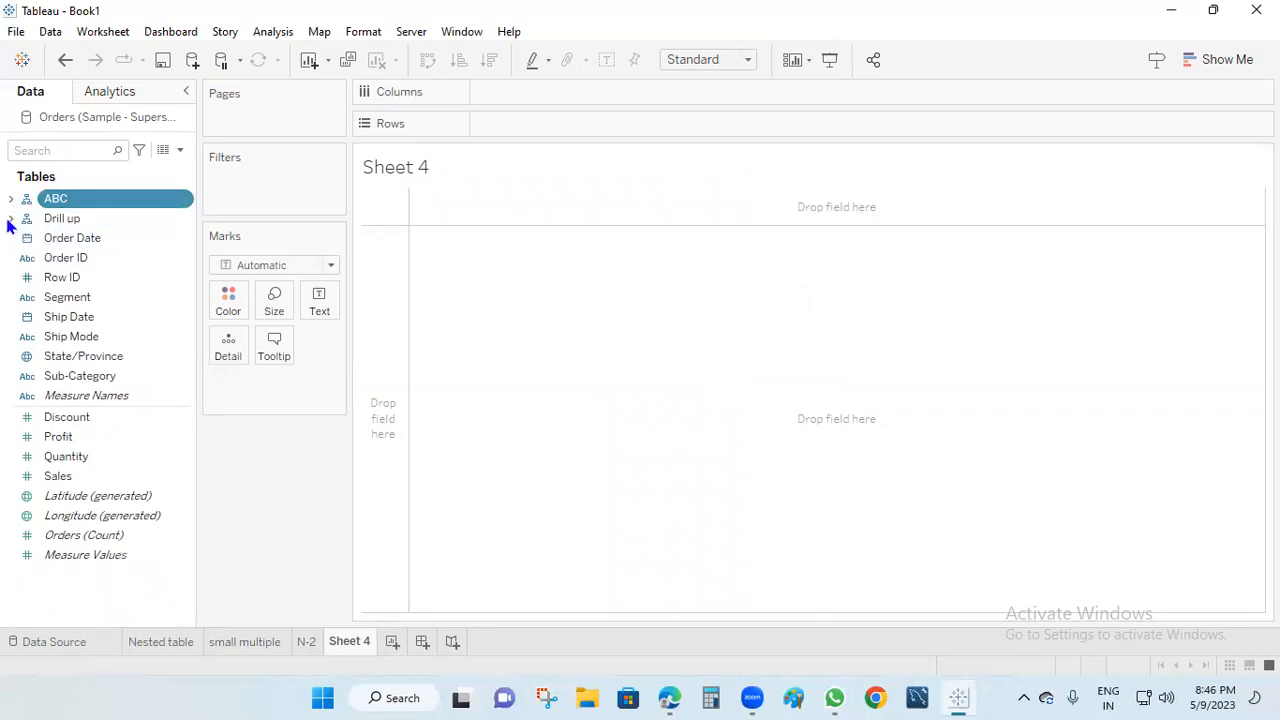
{"action": "left_click", "coordinate": [10, 219]}
{"action": "left_click", "coordinate": [10, 220]}
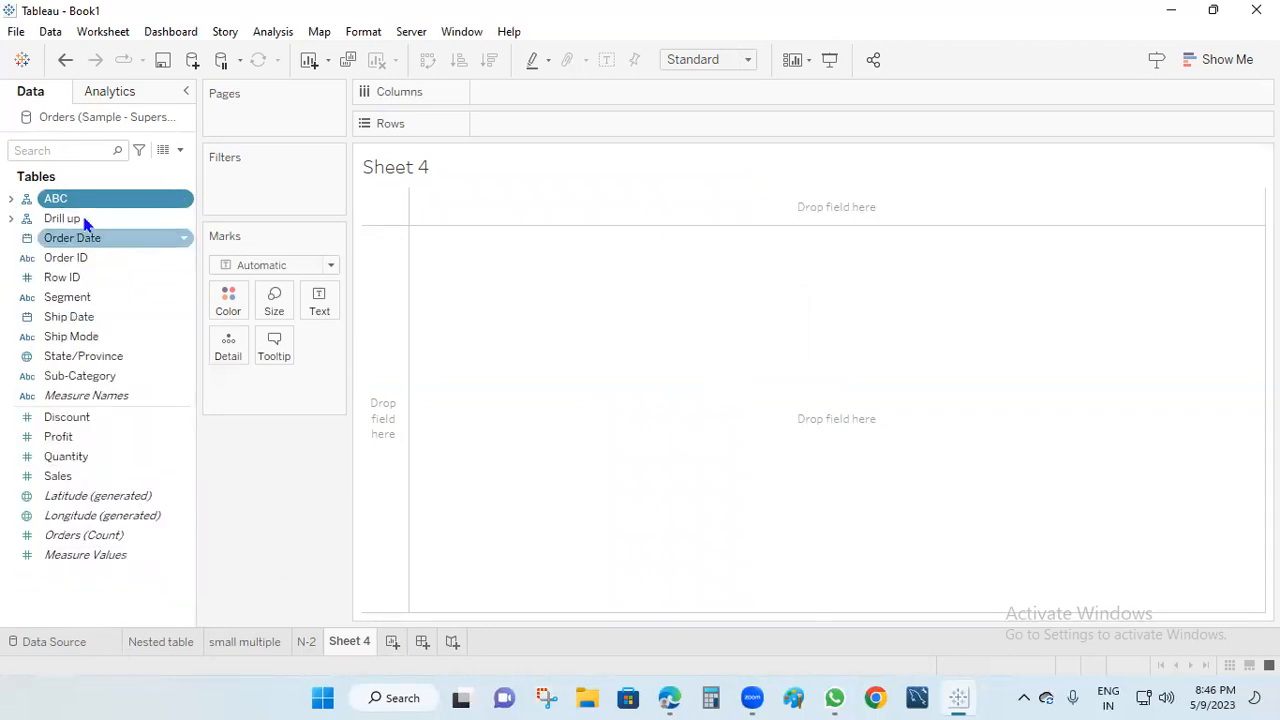
{"action": "left_click_drag", "start_coordinate": [55, 198], "coordinate": [521, 128]}
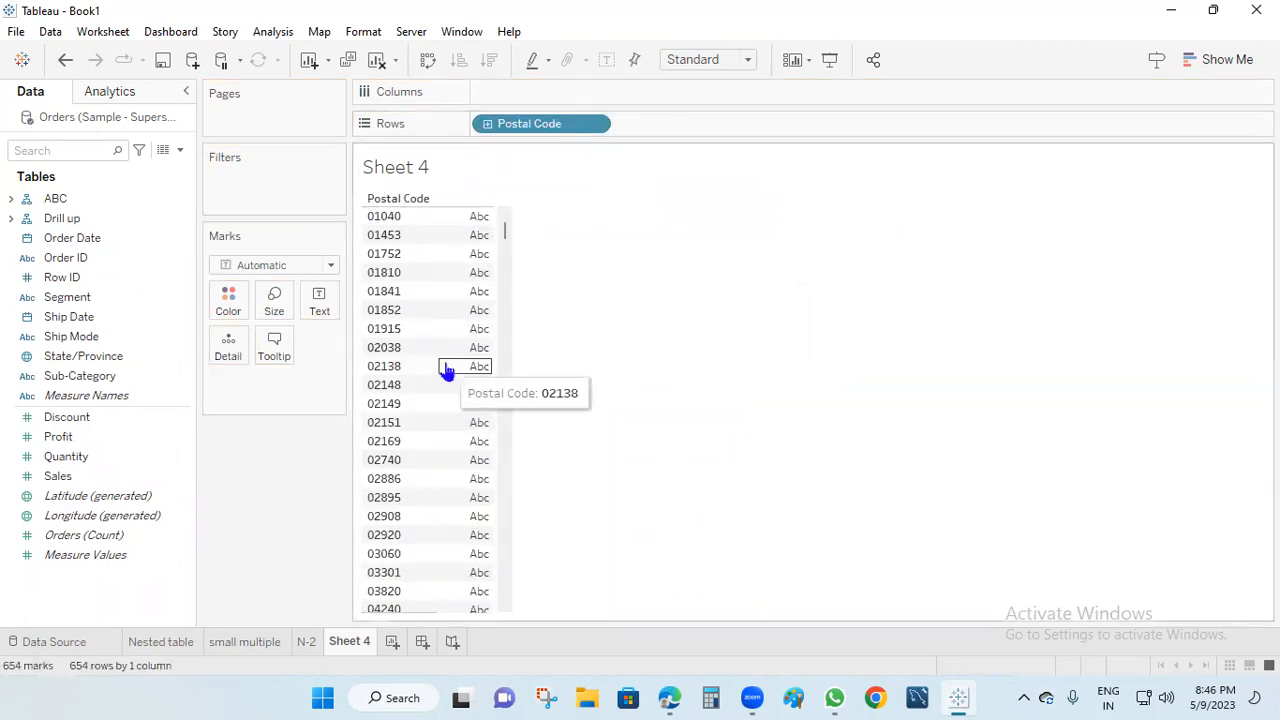
{"action": "left_click", "coordinate": [487, 123]}
{"action": "left_click", "coordinate": [627, 123]}
{"action": "left_click", "coordinate": [768, 123]}
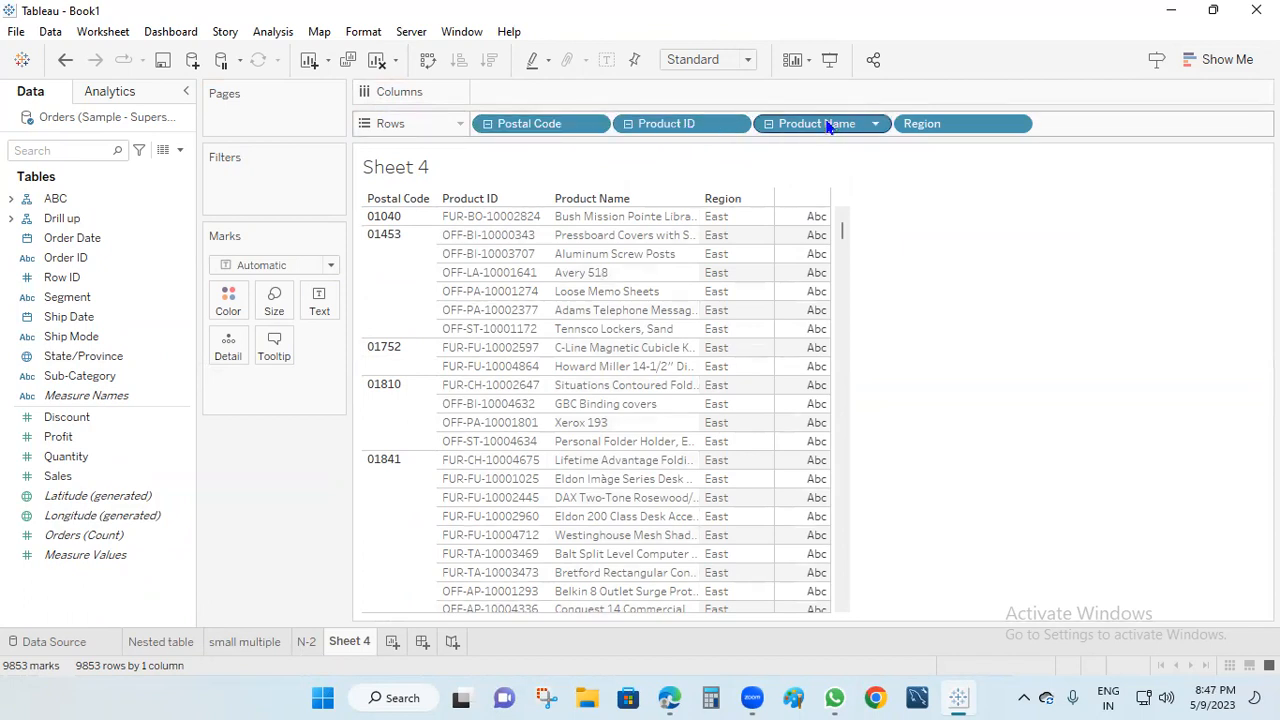
Step: Add Sales as the values of the Sheet 4 hierarchy table
{"action": "left_click_drag", "start_coordinate": [714, 124], "coordinate": [501, 105]}
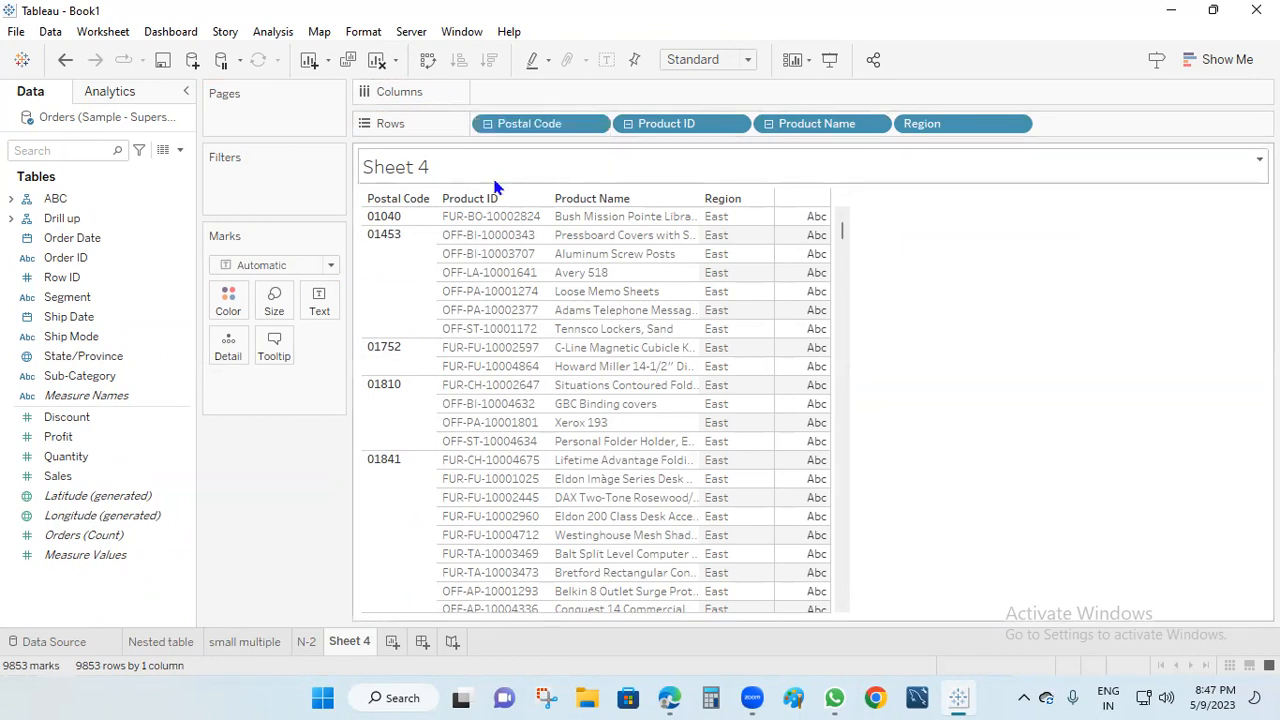
{"action": "left_click", "coordinate": [100, 516]}
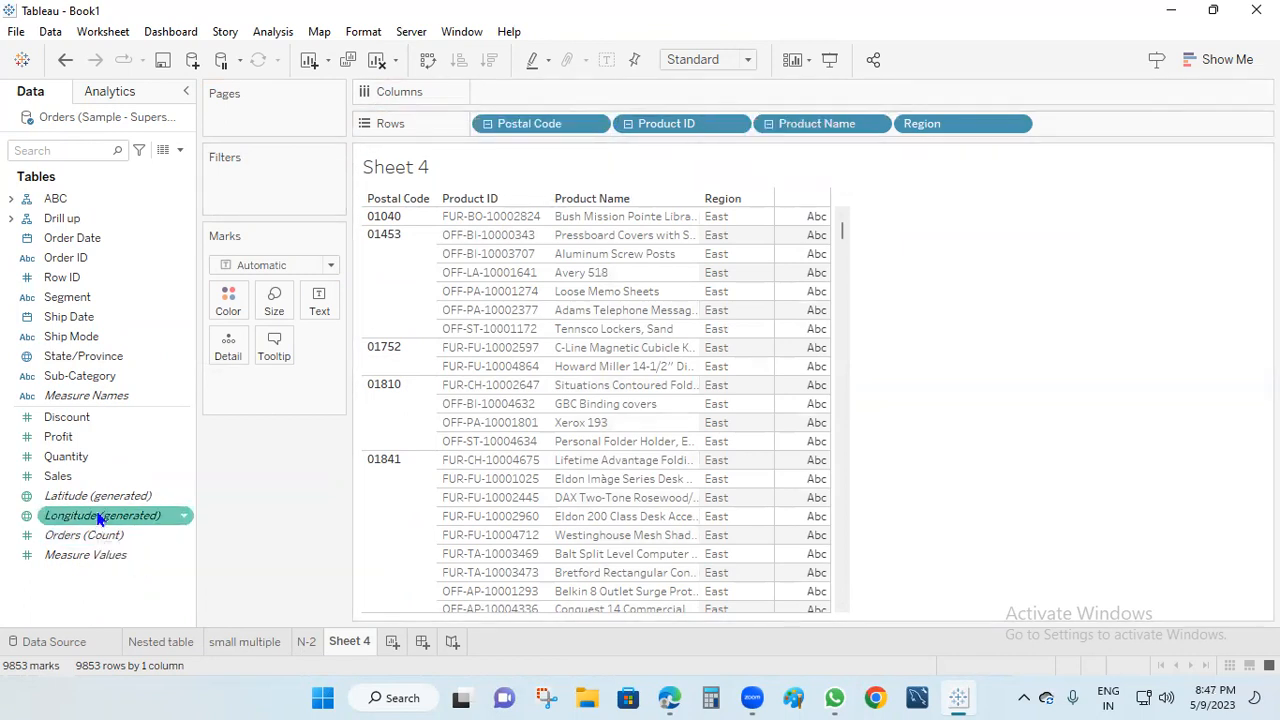
{"action": "left_click_drag", "start_coordinate": [66, 456], "coordinate": [1219, 553]}
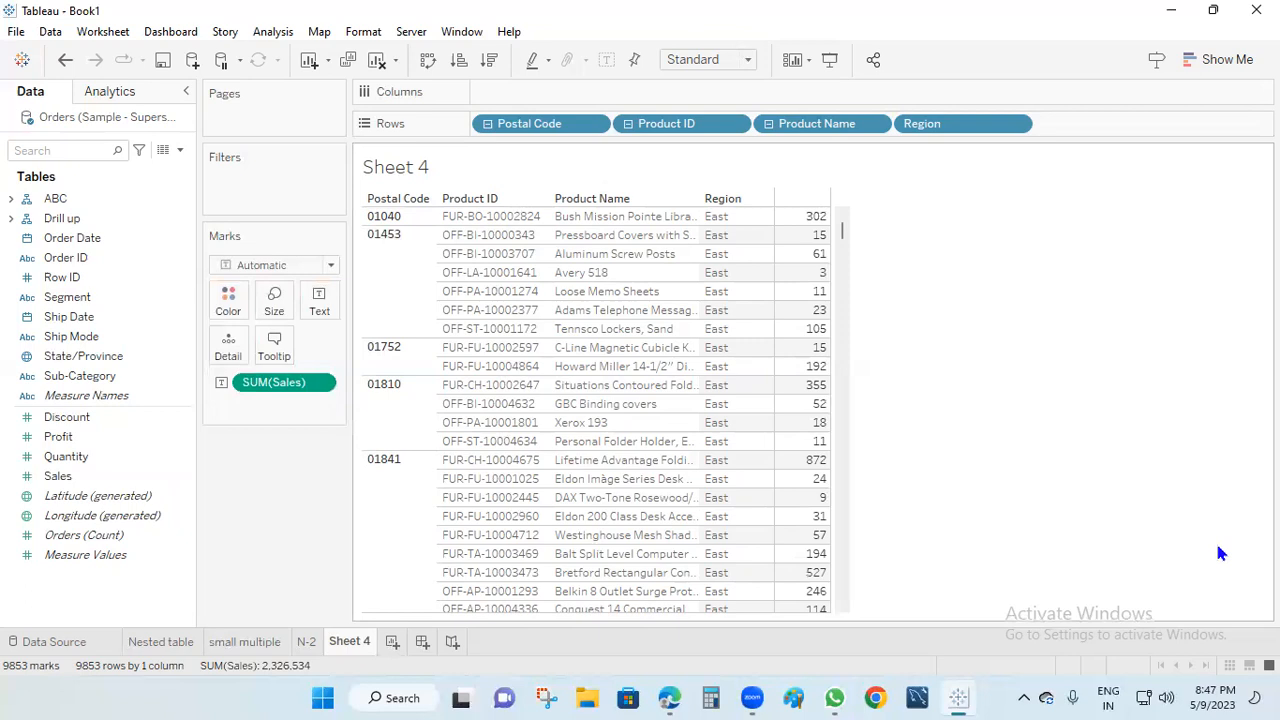
Step: Add a new worksheet and rename it as SMAL-2
{"action": "left_click", "coordinate": [392, 642]}
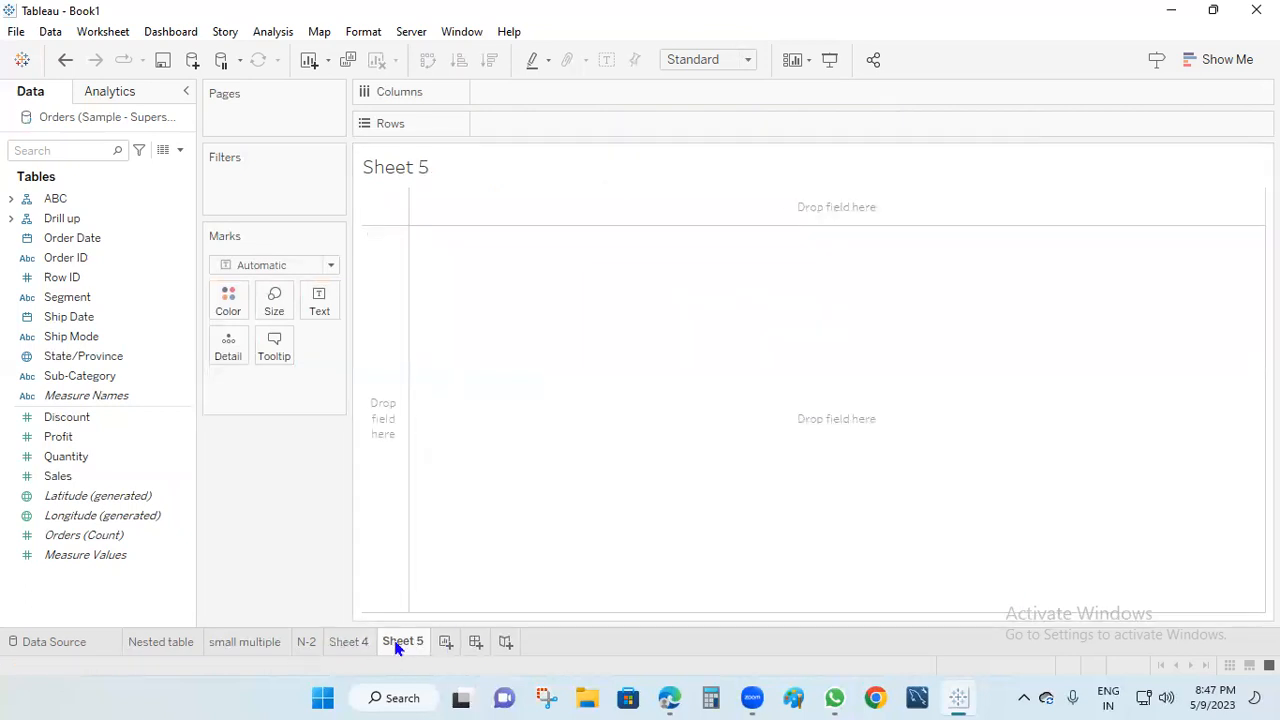
{"action": "double_click", "coordinate": [397, 645]}
{"action": "type", "text": "SMAL-2"}
{"action": "key", "text": "Return"}
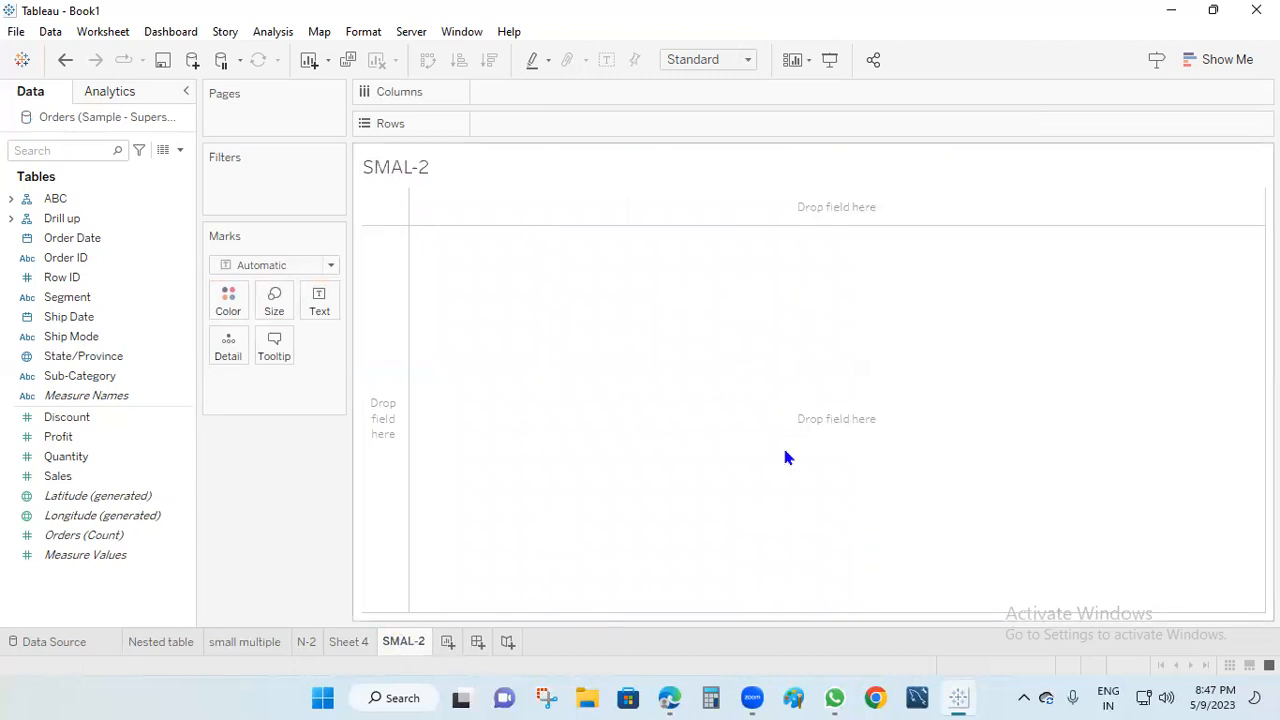
Step: Replace the SMAL-2 worksheet title with DISPLAY REGION WISE TOTAL PROFIT IN EVERY SEGMENT
{"action": "double_click", "coordinate": [473, 164]}
{"action": "key", "text": "ctrl+a"}
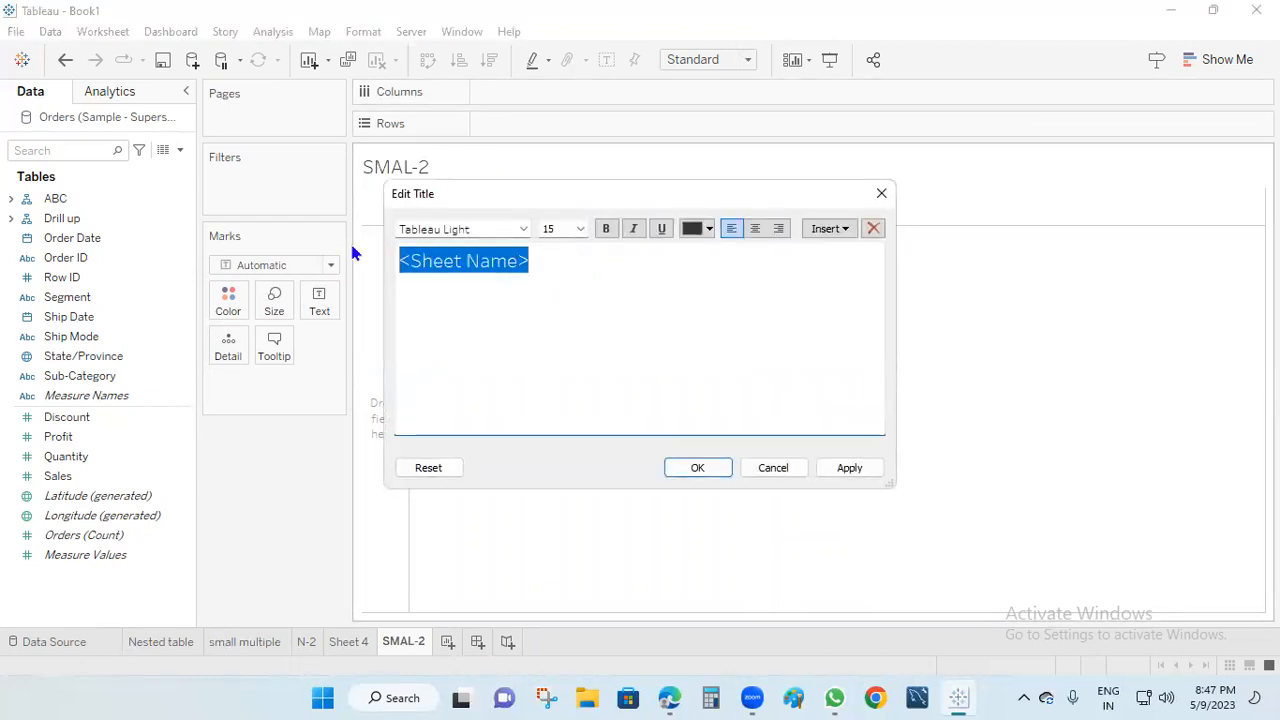
{"action": "type", "text": "DIS"}
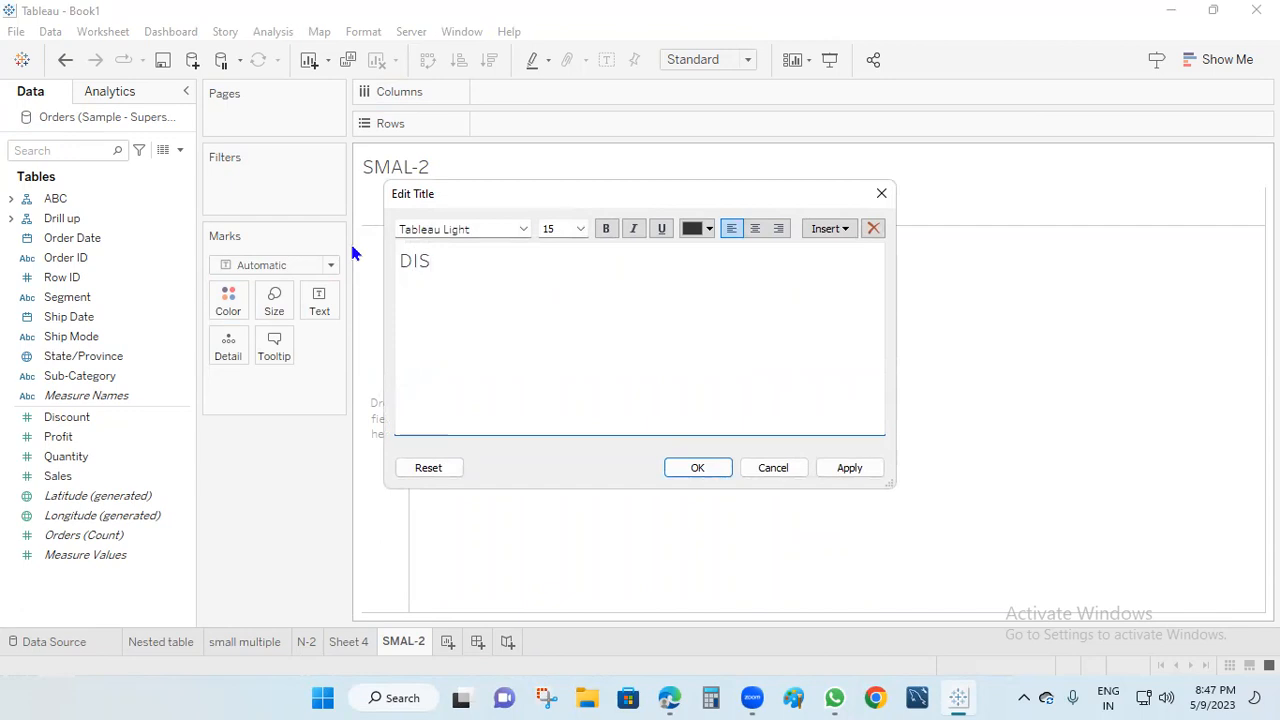
{"action": "type", "text": "PLAY CON"}
{"action": "key", "text": "BackSpace"}
{"action": "key", "text": "BackSpace"}
{"action": "key", "text": "BackSpace"}
{"action": "key", "text": "BackSpace"}
{"action": "type", "text": "REGION WISE"}
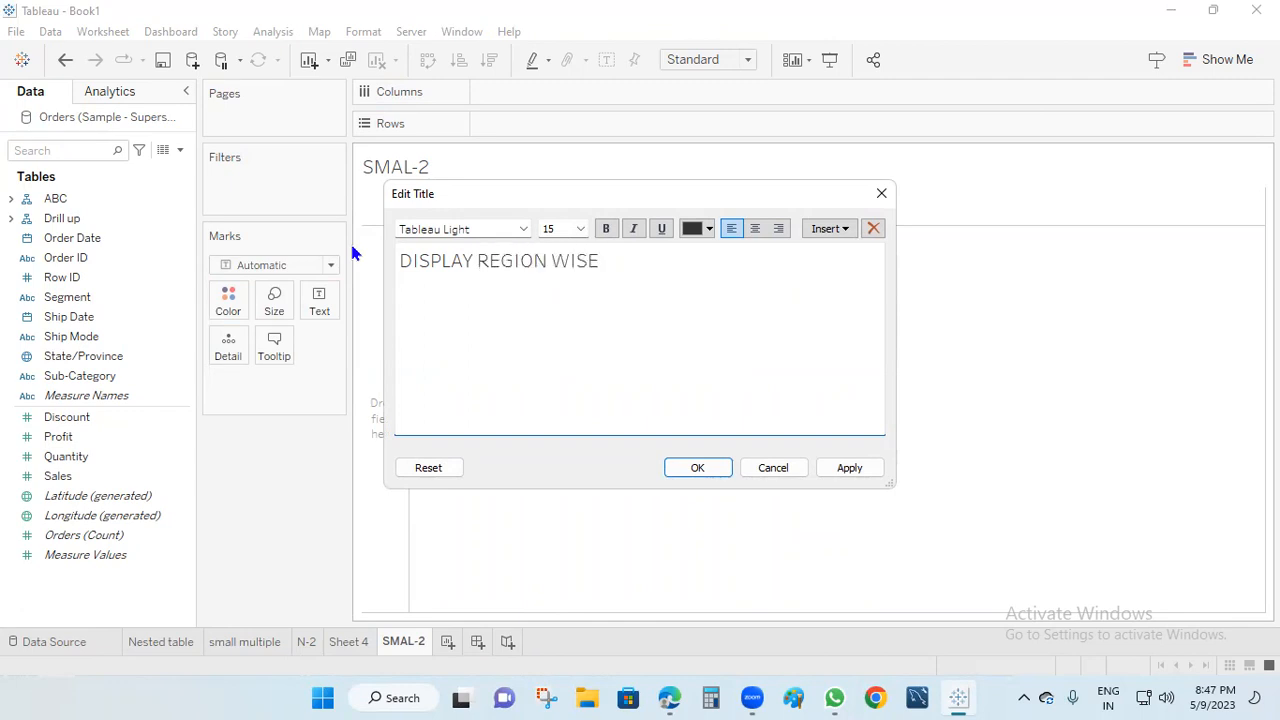
{"action": "type", "text": " TOTAL PROFIT IN EV"}
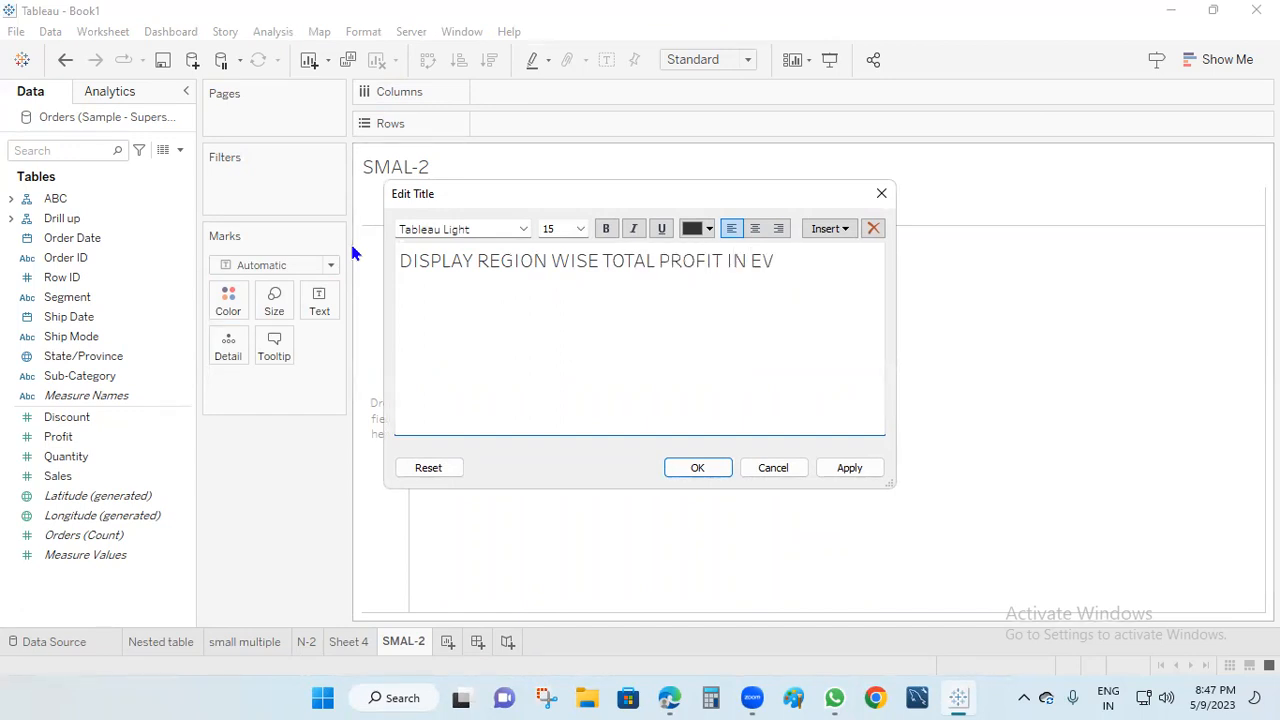
{"action": "type", "text": "ERY SEGMENT"}
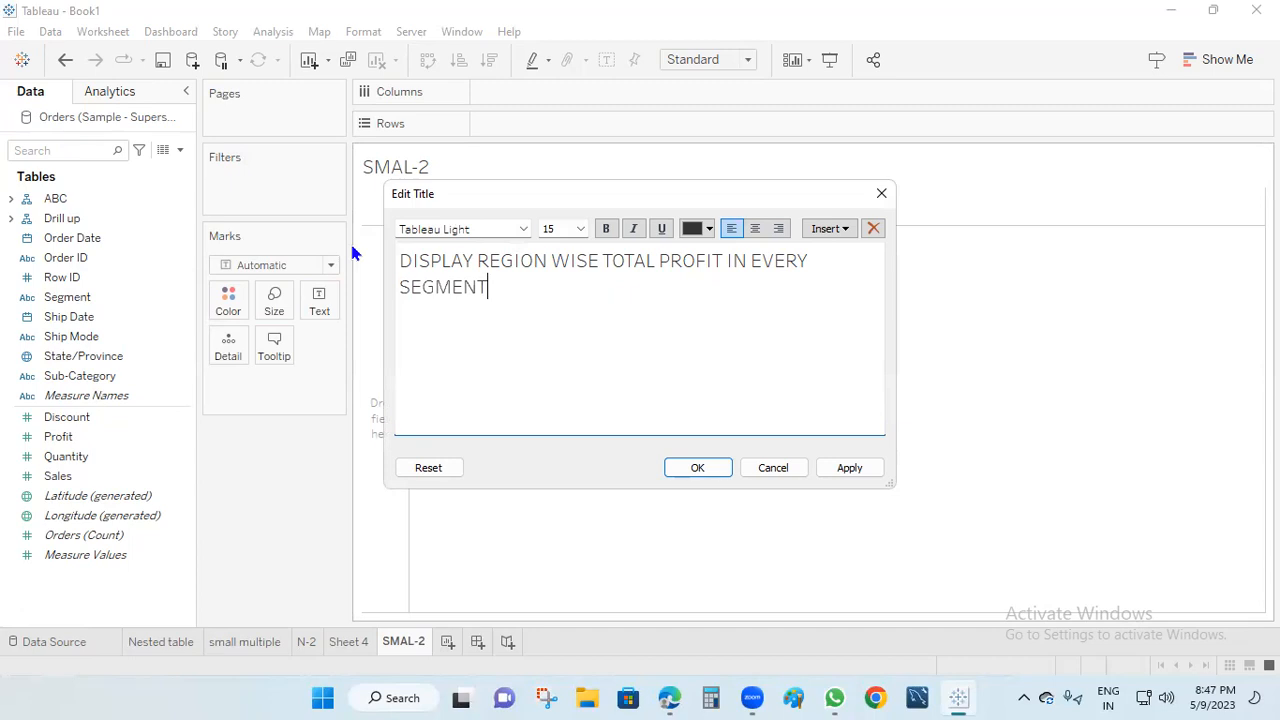
Step: Format the whole SMAL-2 title as bold blue text and apply it to the sheet
{"action": "key", "text": "ctrl+a"}
{"action": "left_click", "coordinate": [610, 230]}
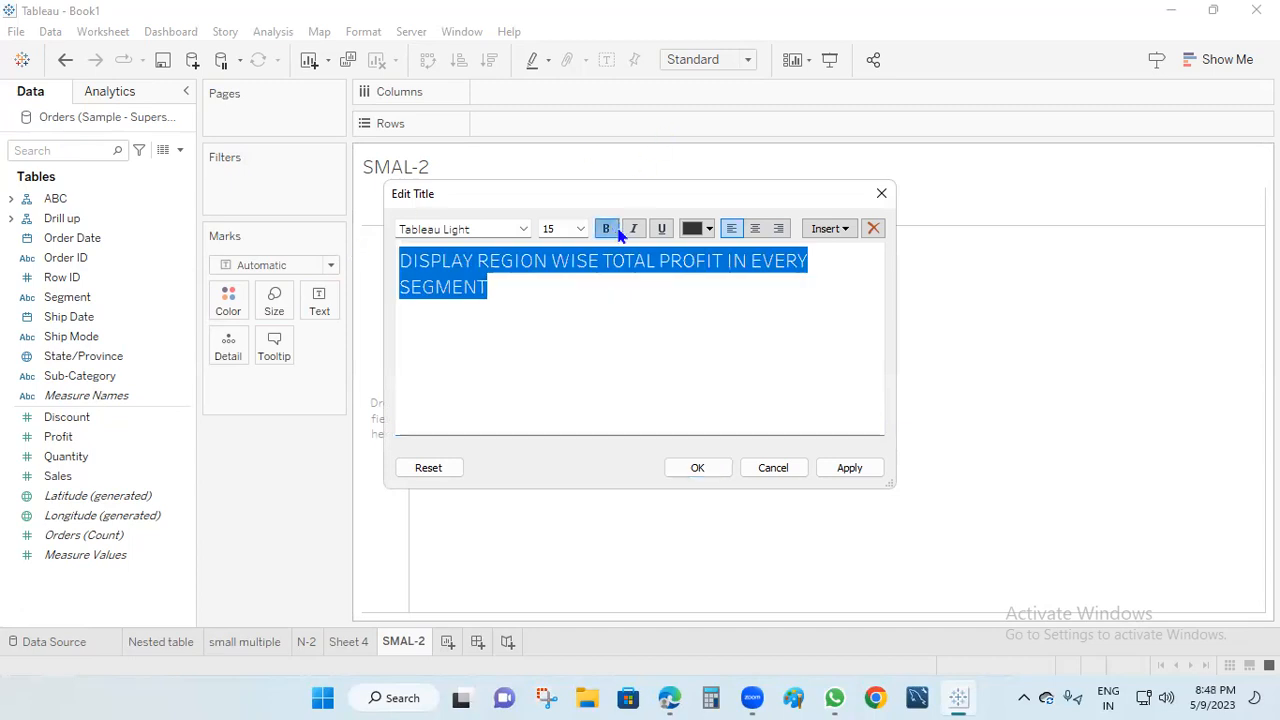
{"action": "left_click", "coordinate": [709, 229]}
{"action": "left_click", "coordinate": [712, 330]}
{"action": "left_click", "coordinate": [814, 354]}
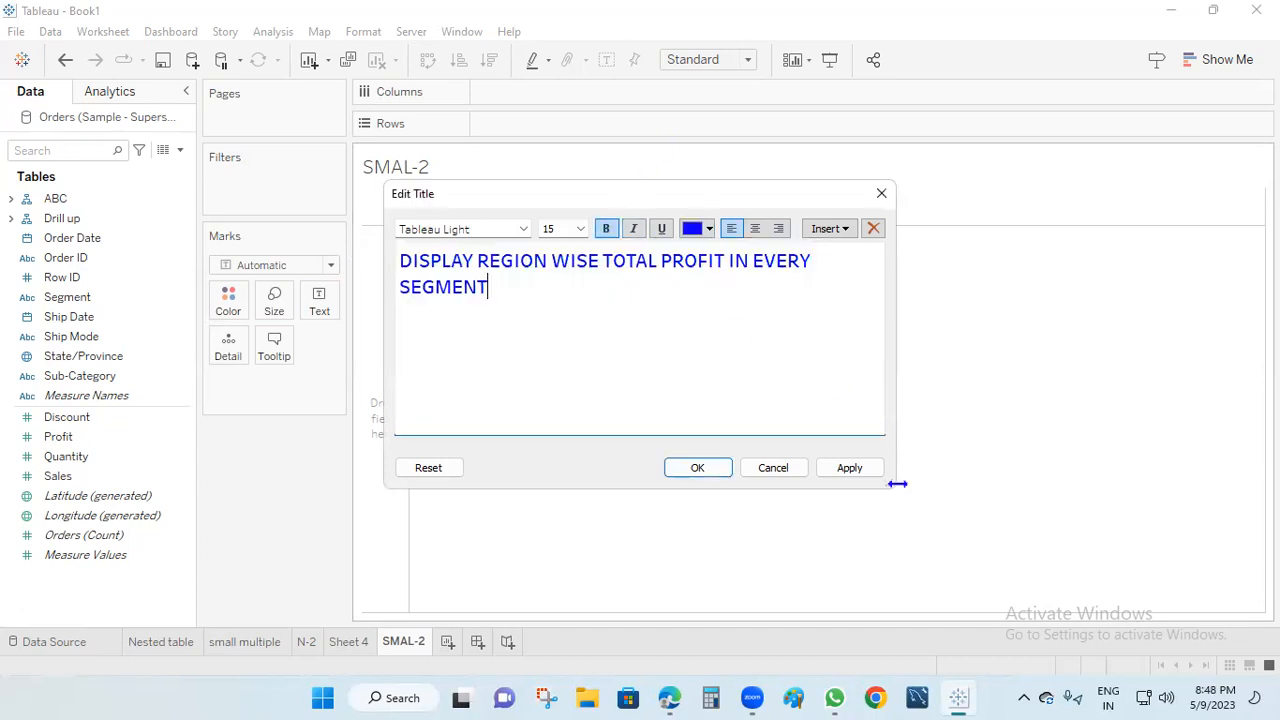
{"action": "left_click", "coordinate": [849, 467]}
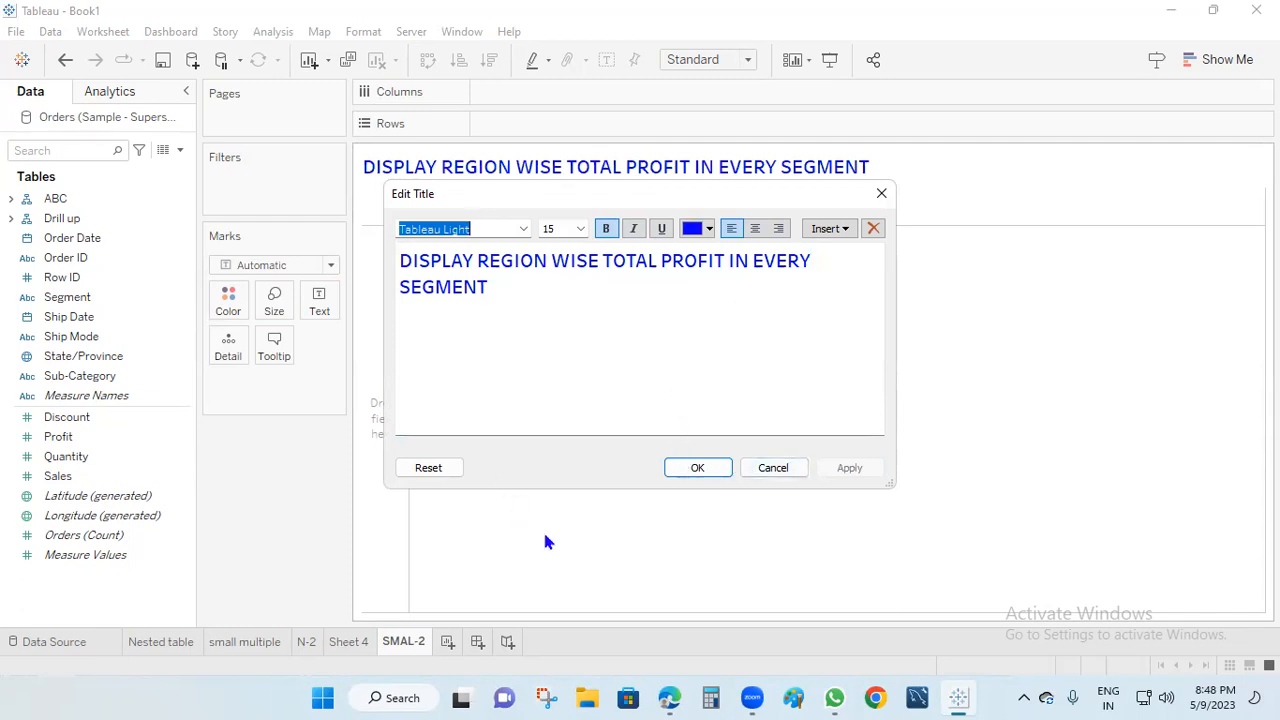
{"action": "left_click", "coordinate": [692, 469]}
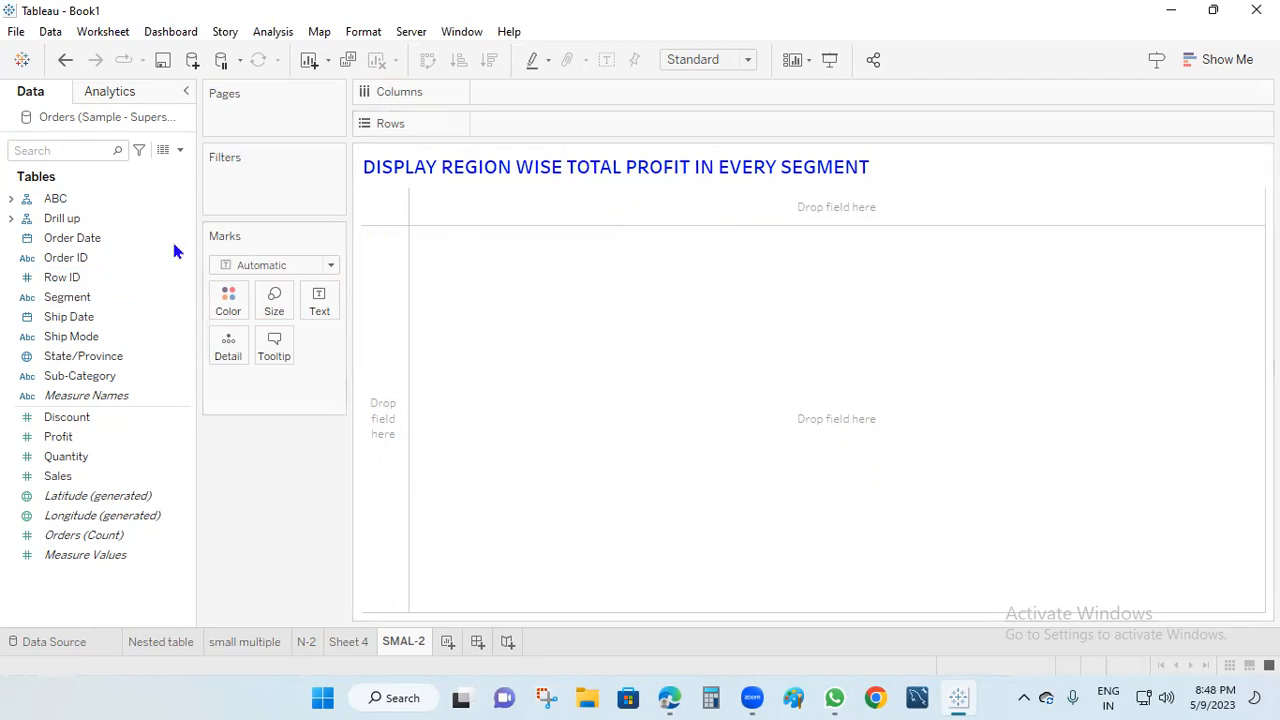
Step: Find the Region field by searching for RE, place it on the rows and clear the field search
{"action": "left_click", "coordinate": [91, 148]}
{"action": "type", "text": "RE"}
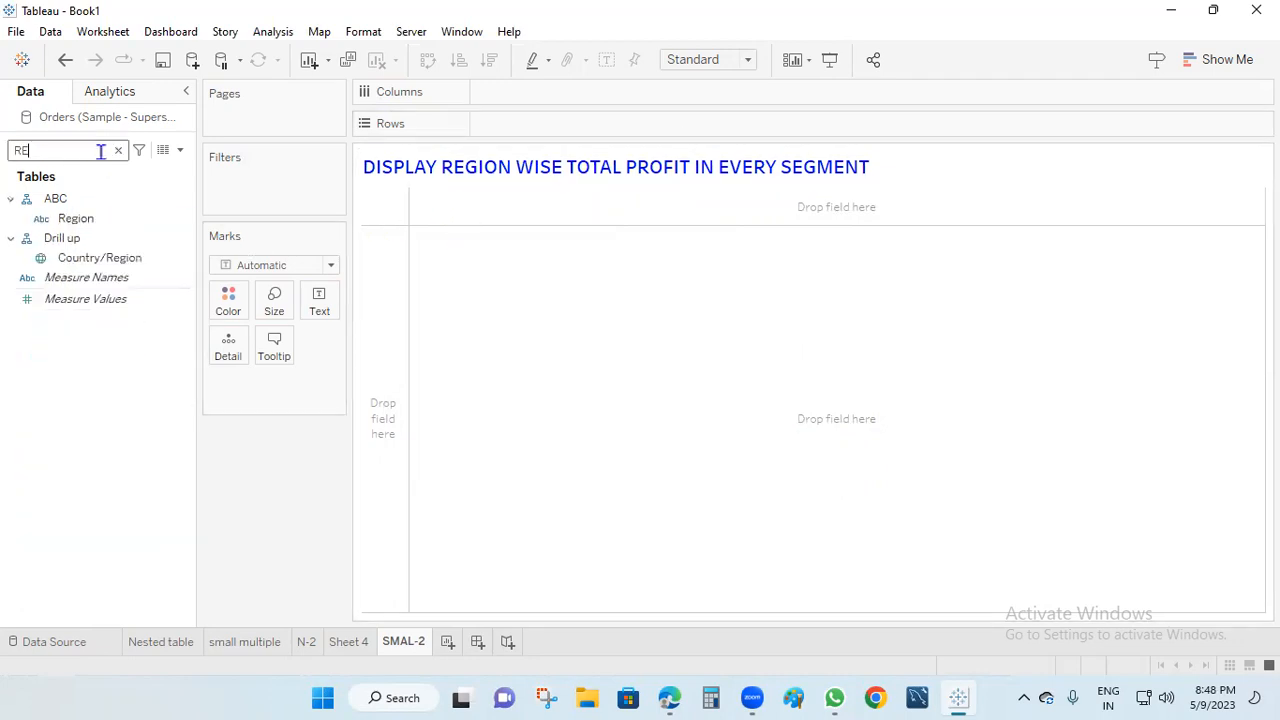
{"action": "left_click_drag", "start_coordinate": [97, 222], "coordinate": [560, 128]}
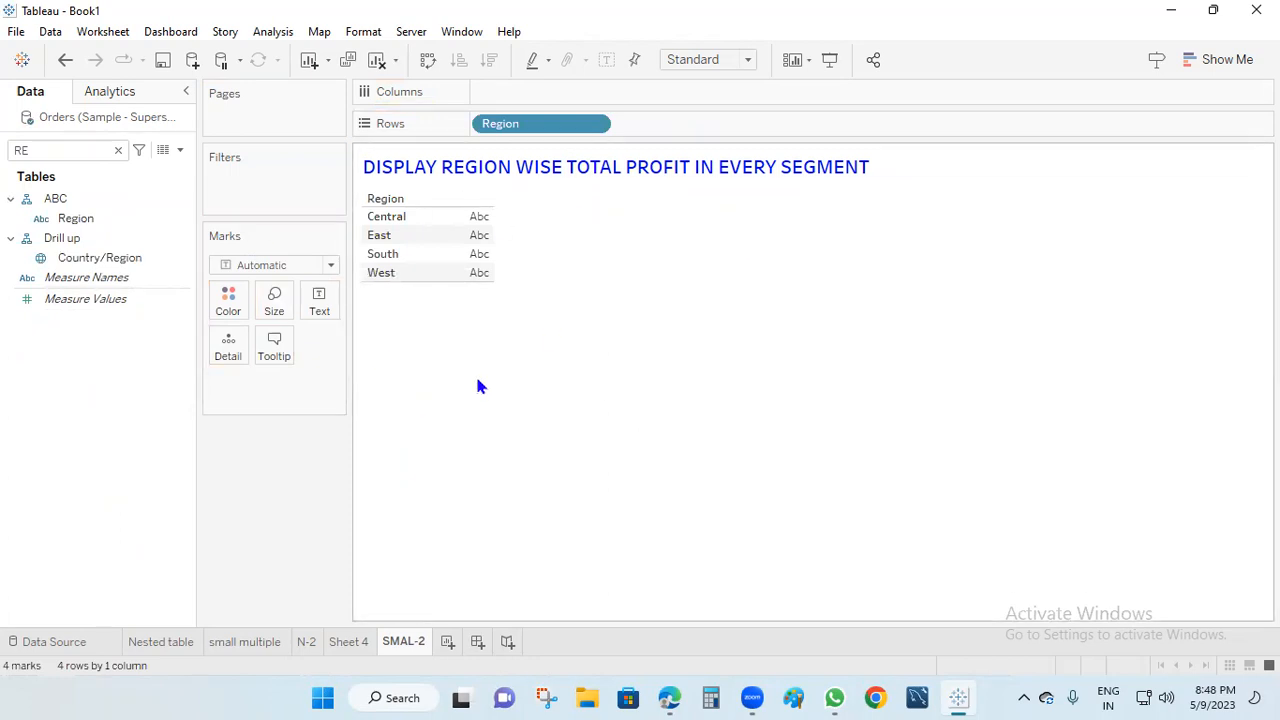
{"action": "left_click", "coordinate": [114, 153]}
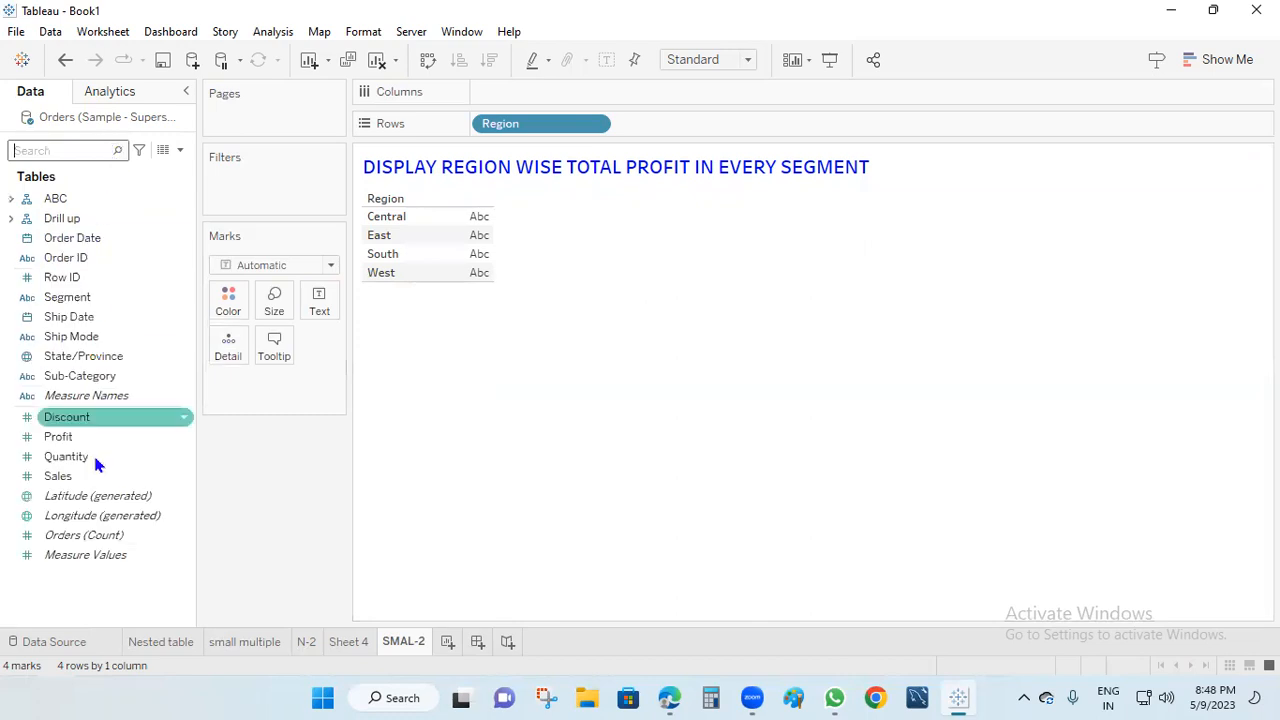
Step: Place Profit on the columns and put Segment before it to split the region bars by segment
{"action": "left_click_drag", "start_coordinate": [70, 441], "coordinate": [507, 93]}
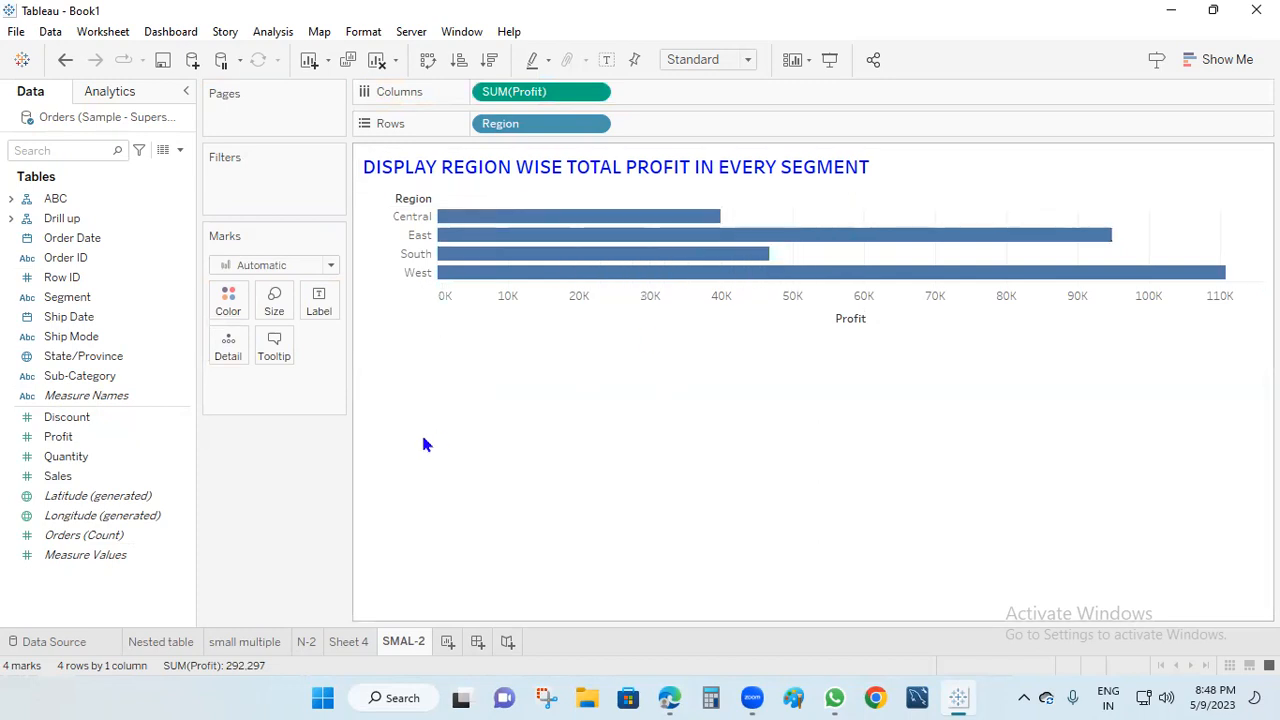
{"action": "left_click", "coordinate": [88, 298]}
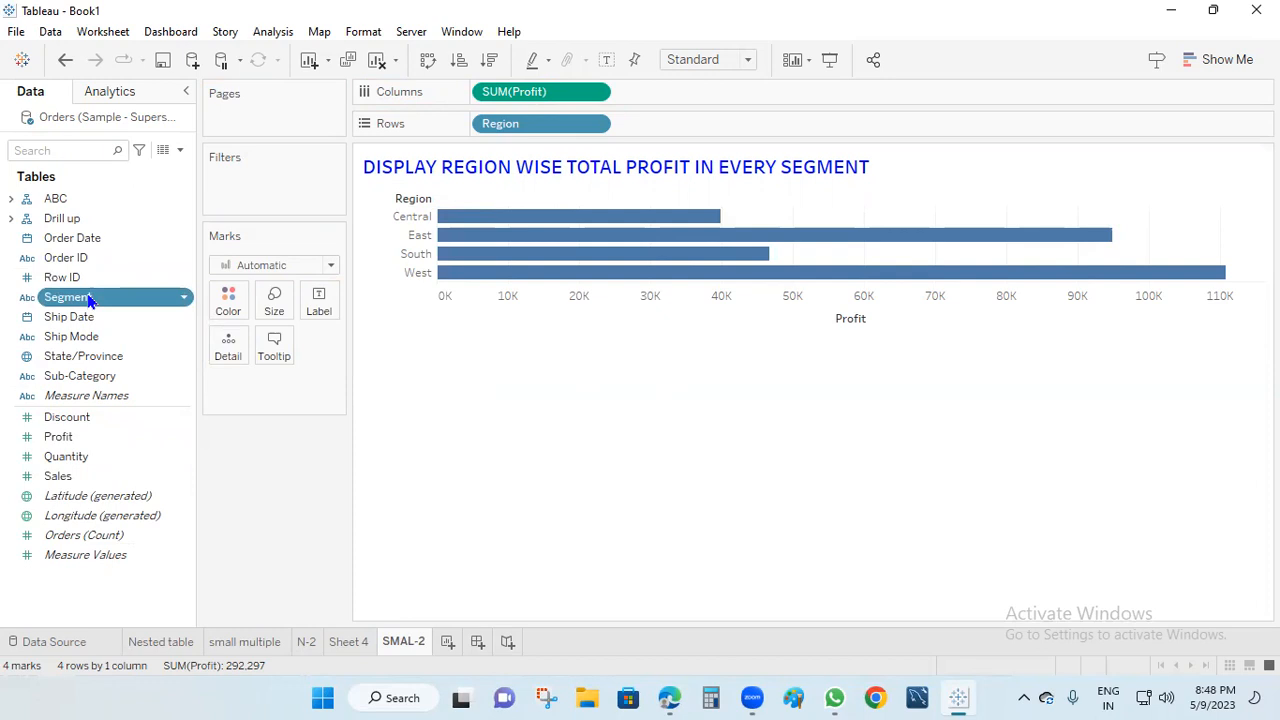
{"action": "left_click_drag", "start_coordinate": [92, 300], "coordinate": [697, 95]}
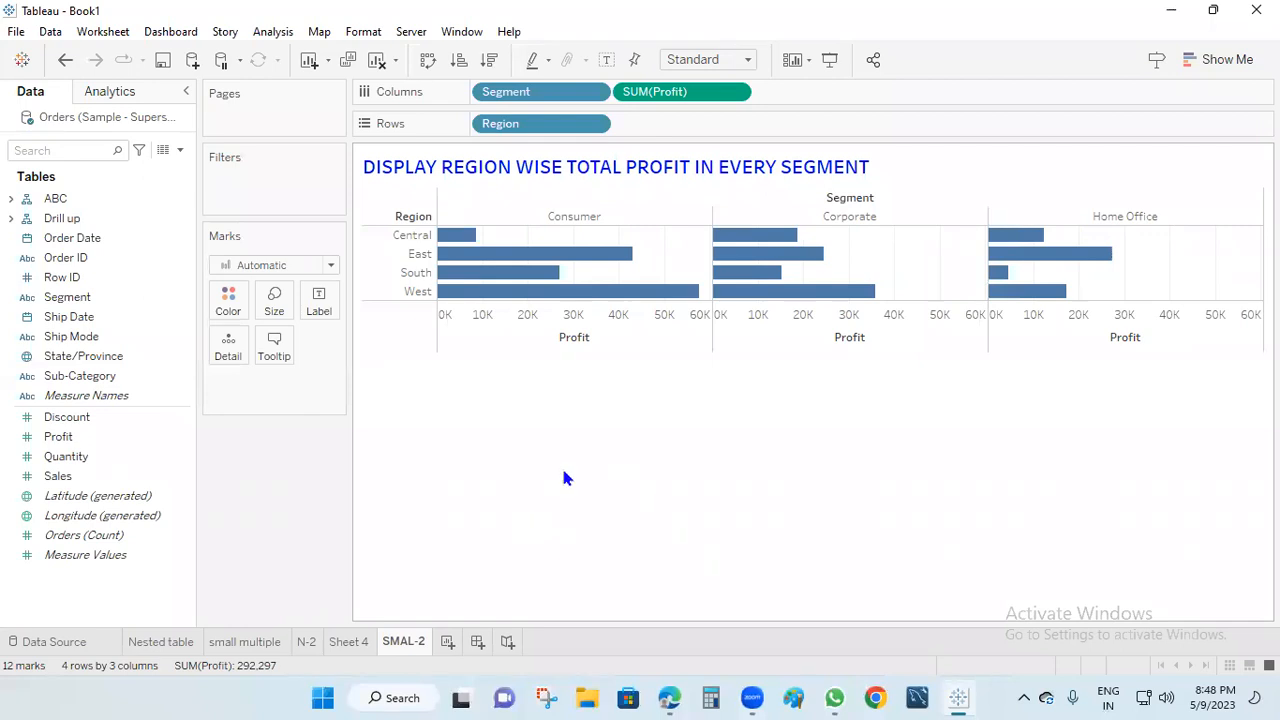
Step: Assign the Segment field to the color, size and label of the profit bars
{"action": "mouse_move", "coordinate": [460, 698]}
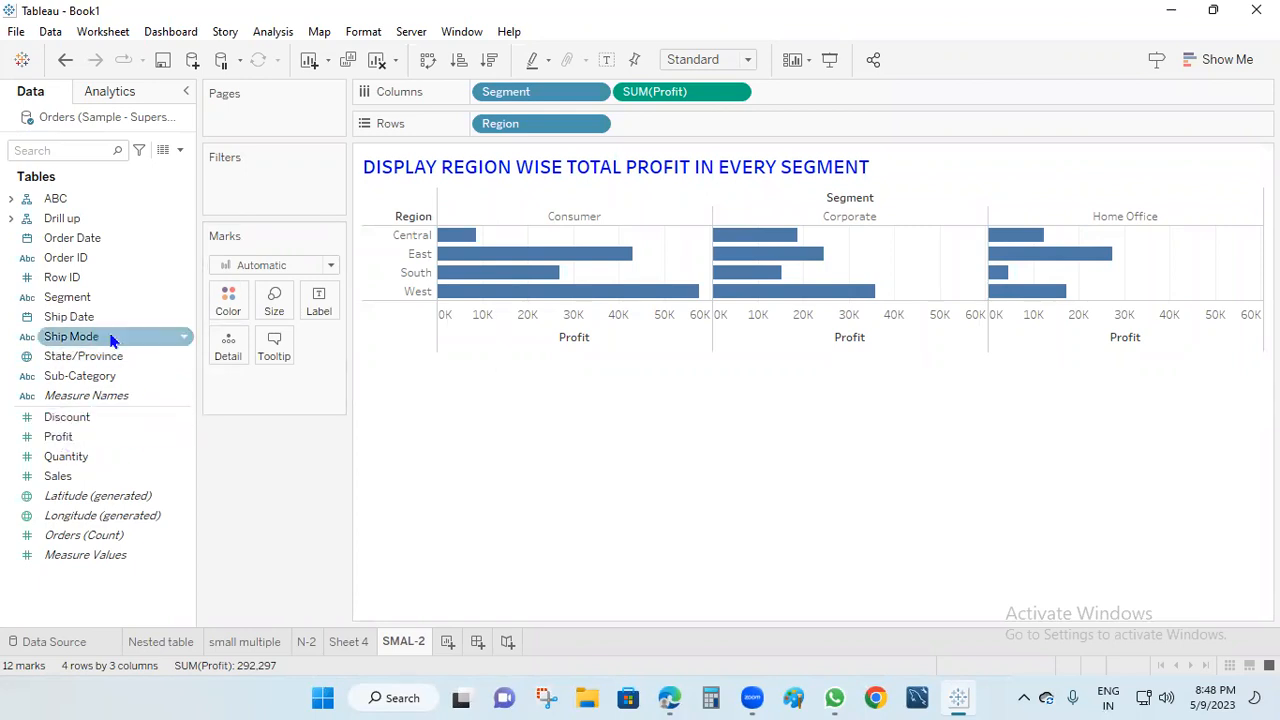
{"action": "left_click_drag", "start_coordinate": [73, 304], "coordinate": [229, 299]}
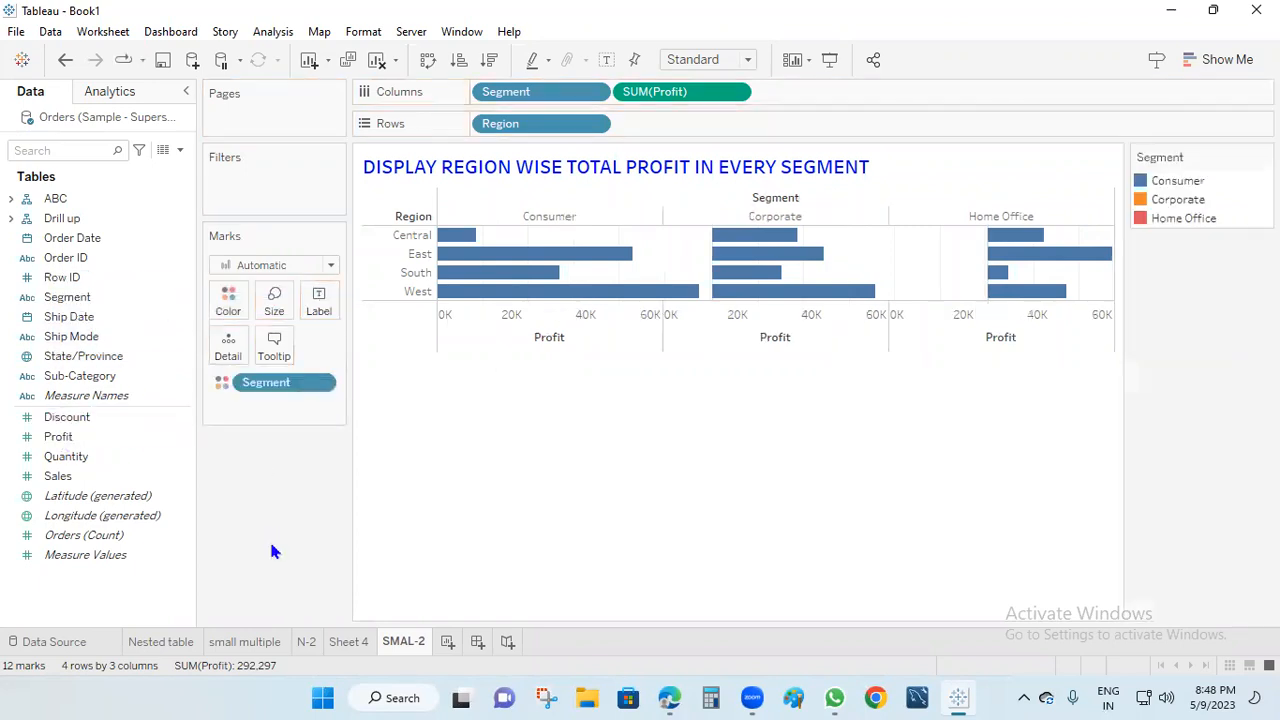
{"action": "left_click", "coordinate": [48, 477]}
{"action": "left_click_drag", "start_coordinate": [72, 300], "coordinate": [275, 298]}
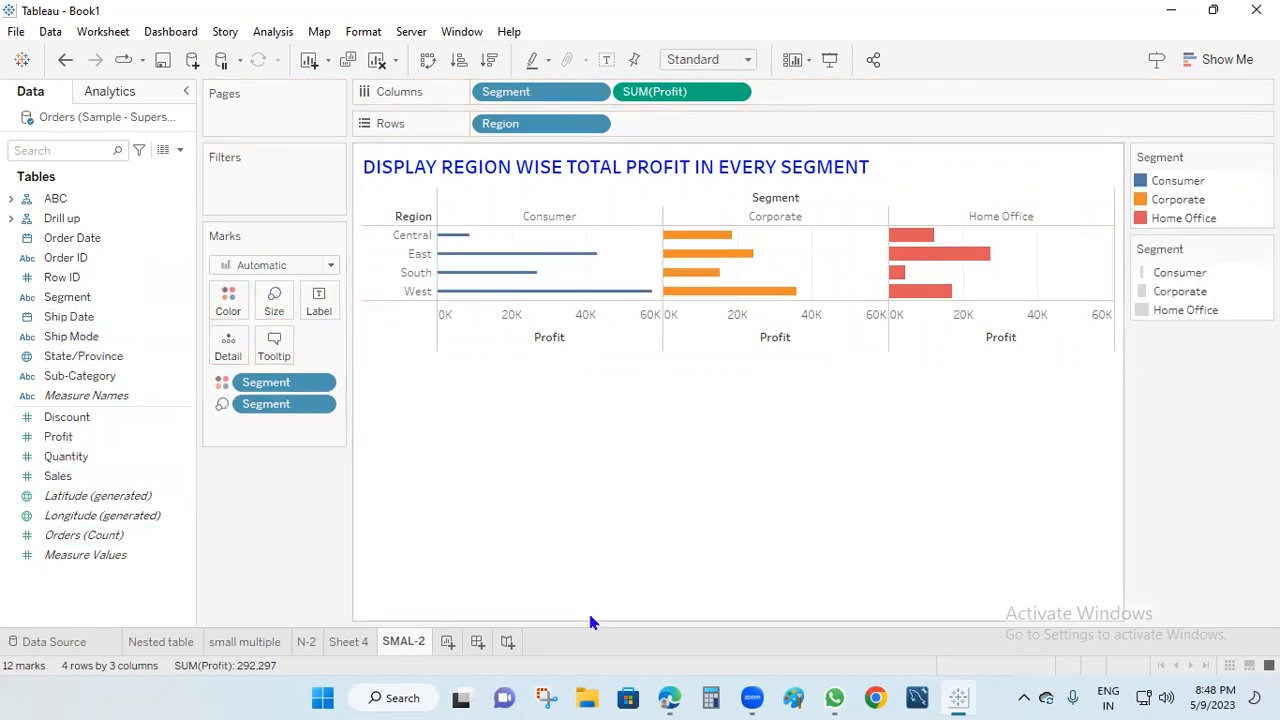
{"action": "left_click_drag", "start_coordinate": [62, 297], "coordinate": [336, 306]}
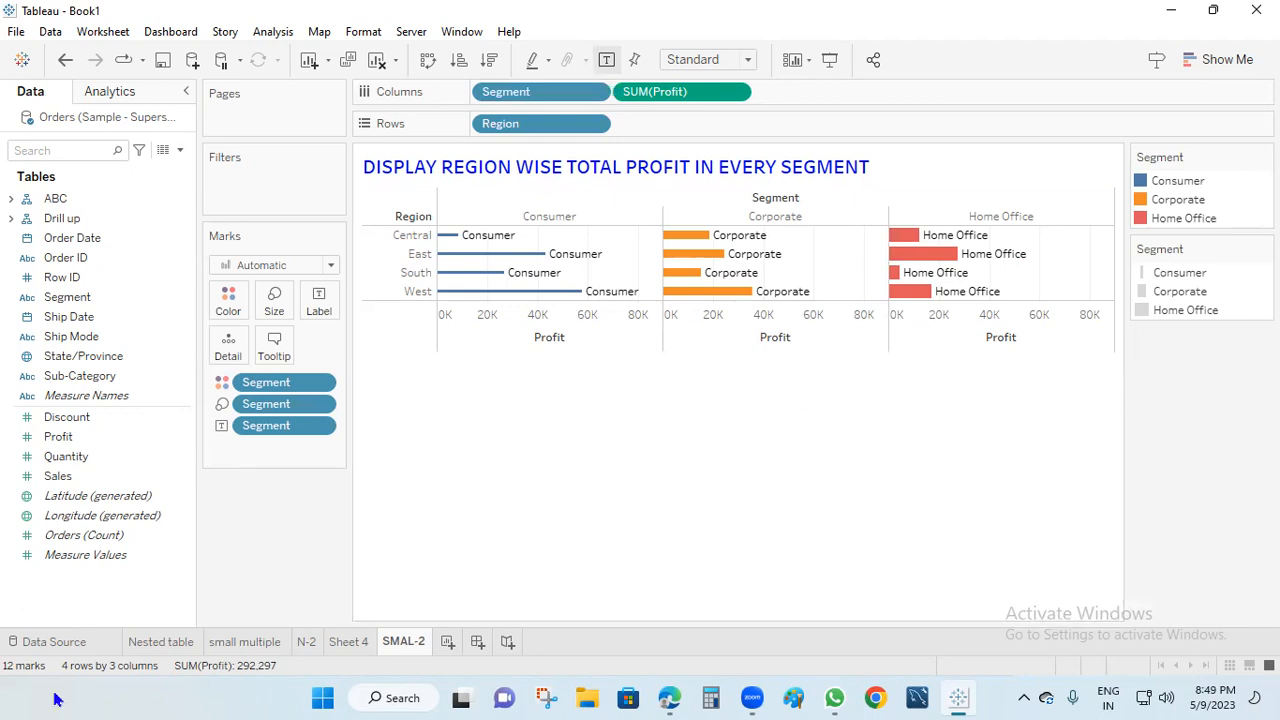
Step: Review the Nested table, N-2, small multiple and SMAL-2 worksheets
{"action": "left_click", "coordinate": [158, 645]}
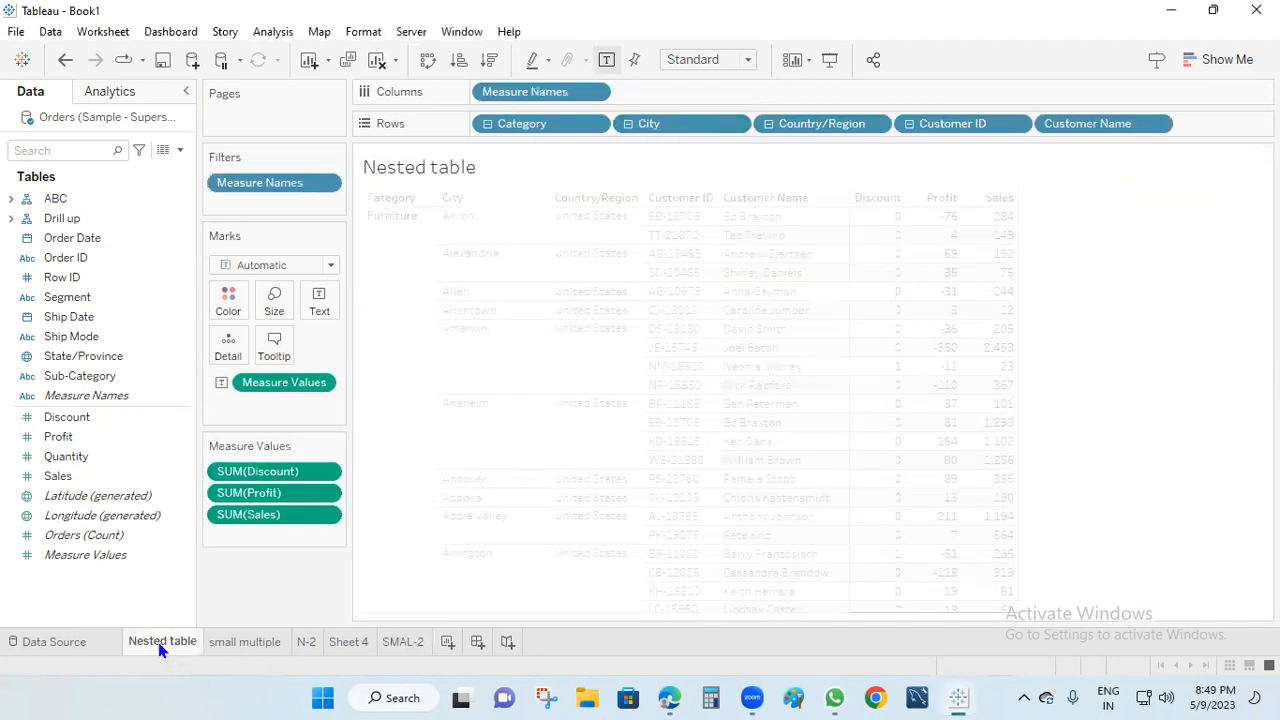
{"action": "left_click", "coordinate": [306, 645]}
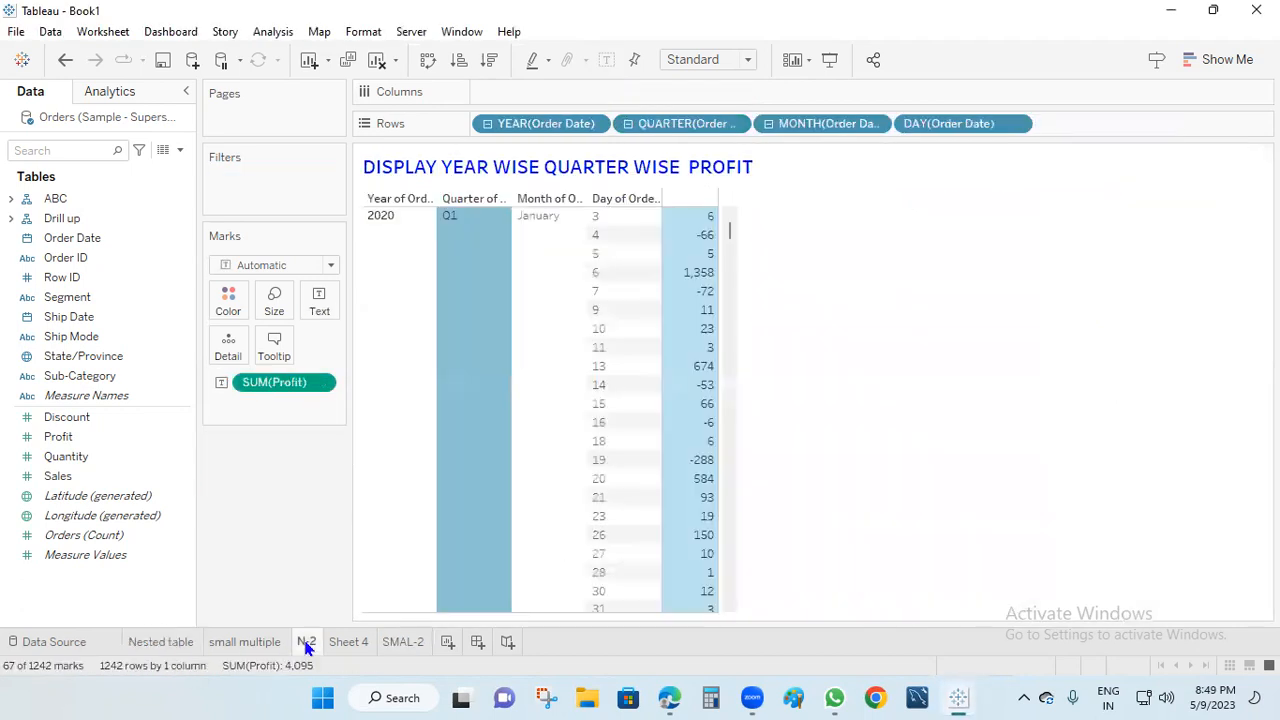
{"action": "left_click", "coordinate": [253, 645]}
{"action": "left_click", "coordinate": [400, 645]}
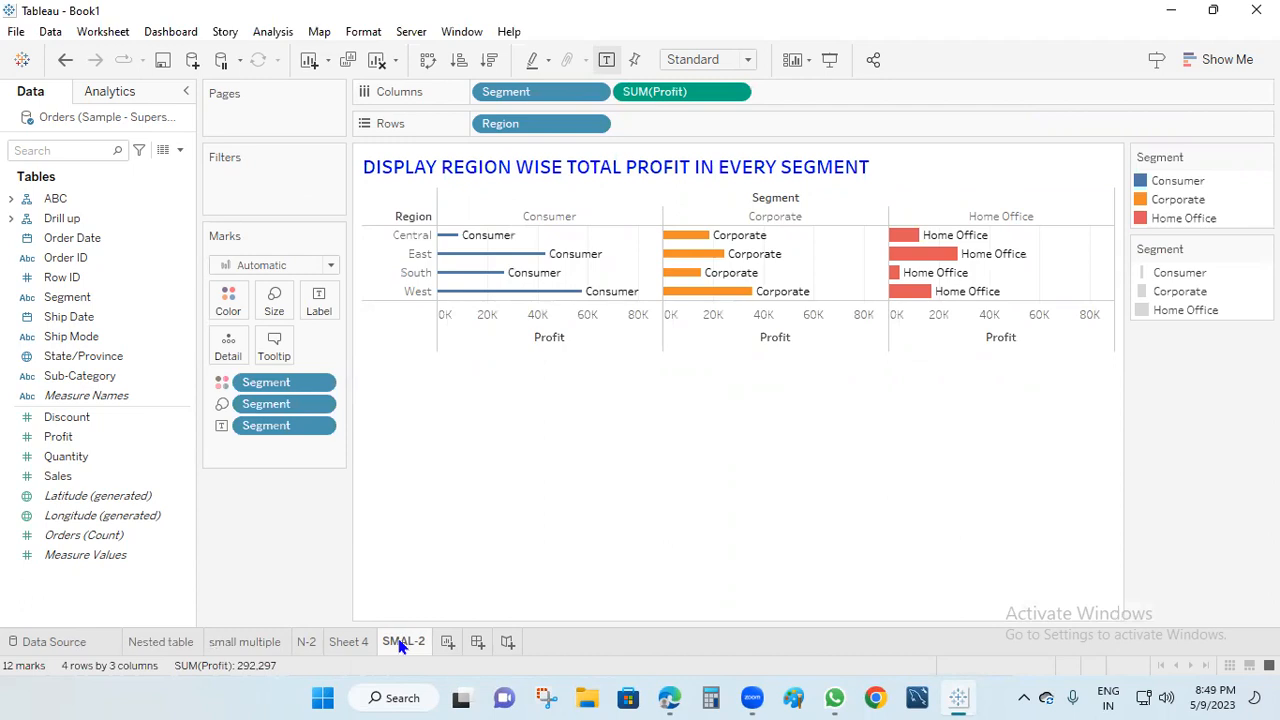
Step: Give the five worksheet tabs from Nested table through SMAL-2 a blue tab color
{"action": "left_click", "coordinate": [168, 643]}
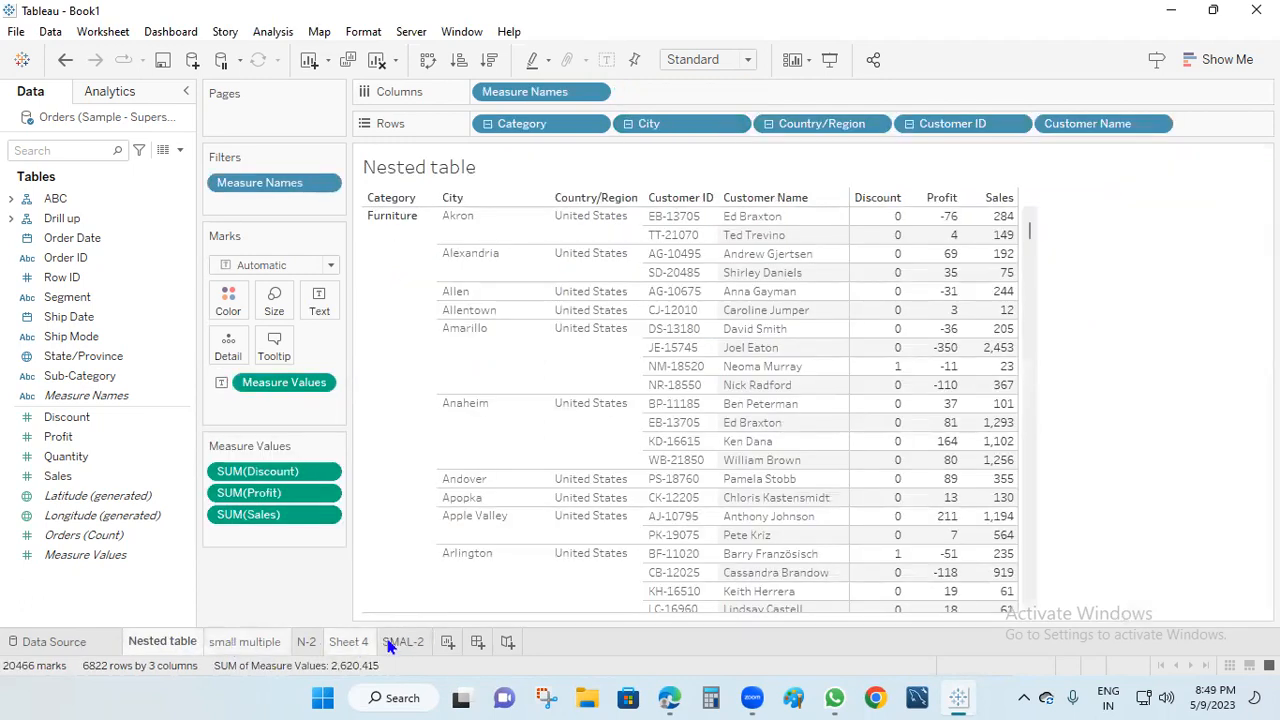
{"action": "right_click", "coordinate": [307, 643]}
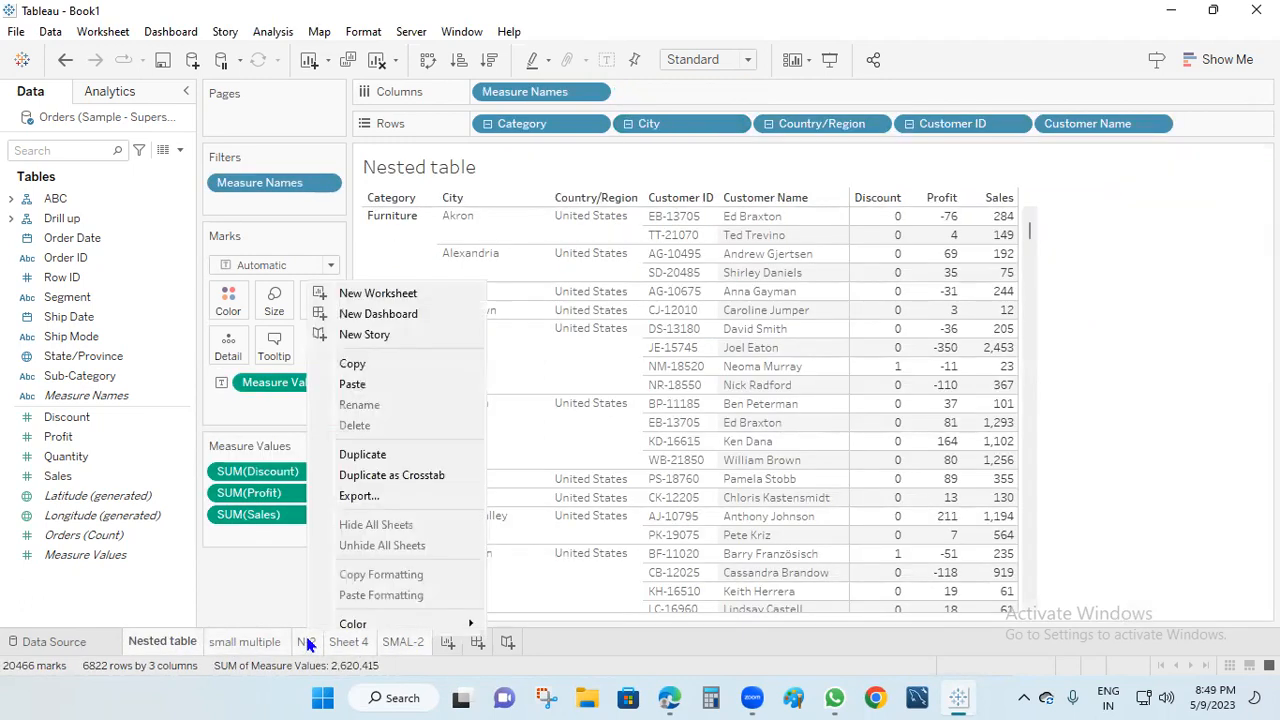
{"action": "mouse_move", "coordinate": [345, 624]}
{"action": "left_click", "coordinate": [523, 588]}
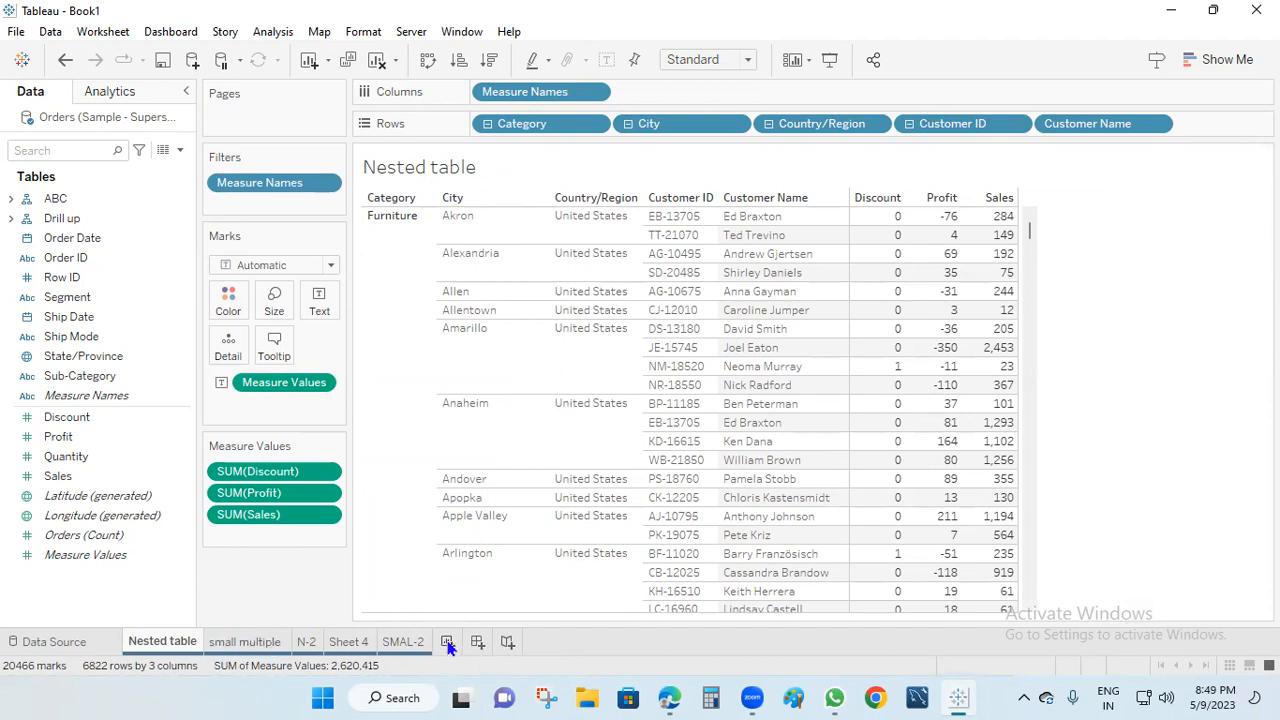
Step: Add a new worksheet and rename it as MEASURE
{"action": "left_click", "coordinate": [447, 642]}
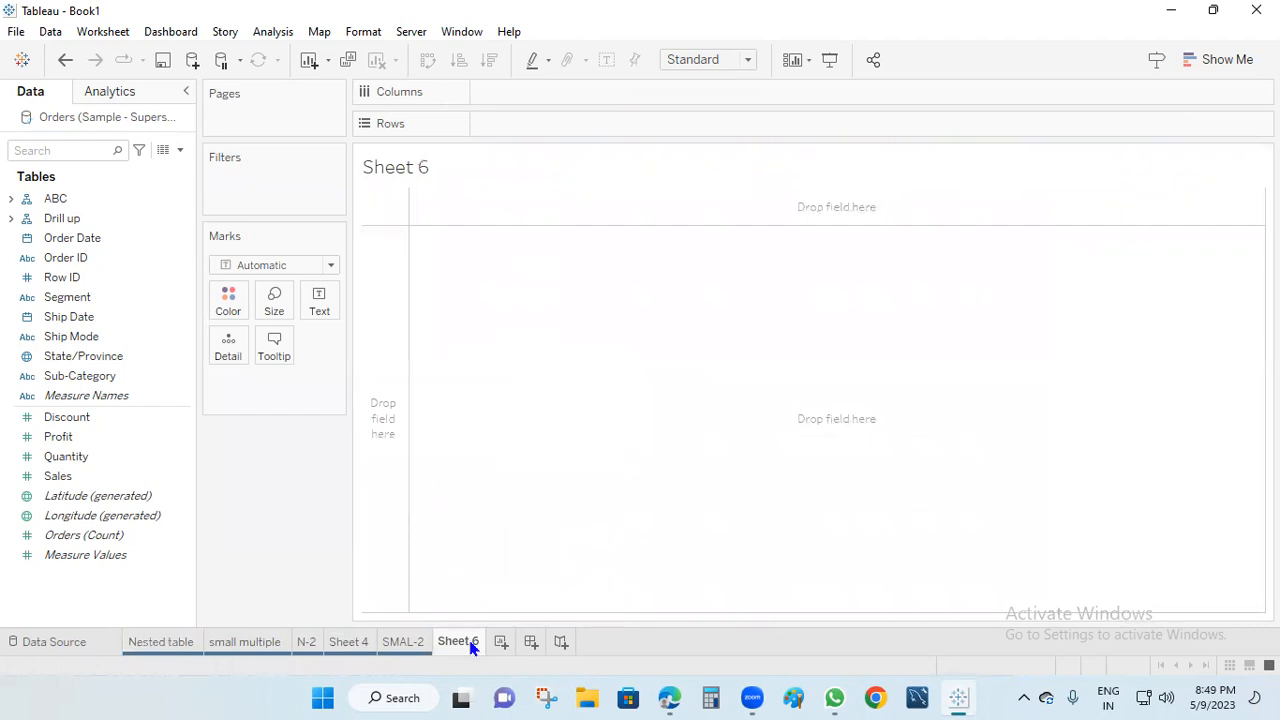
{"action": "double_click", "coordinate": [462, 643]}
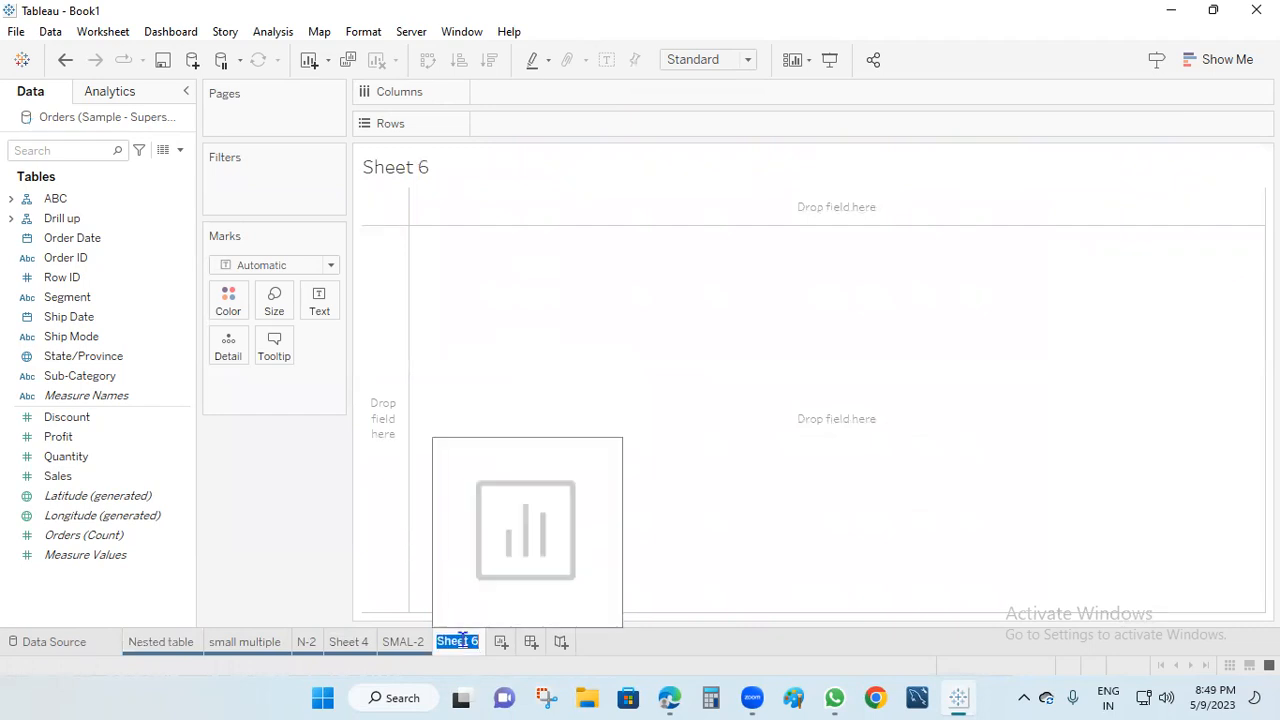
{"action": "type", "text": "MEASURE"}
{"action": "key", "text": "Return"}
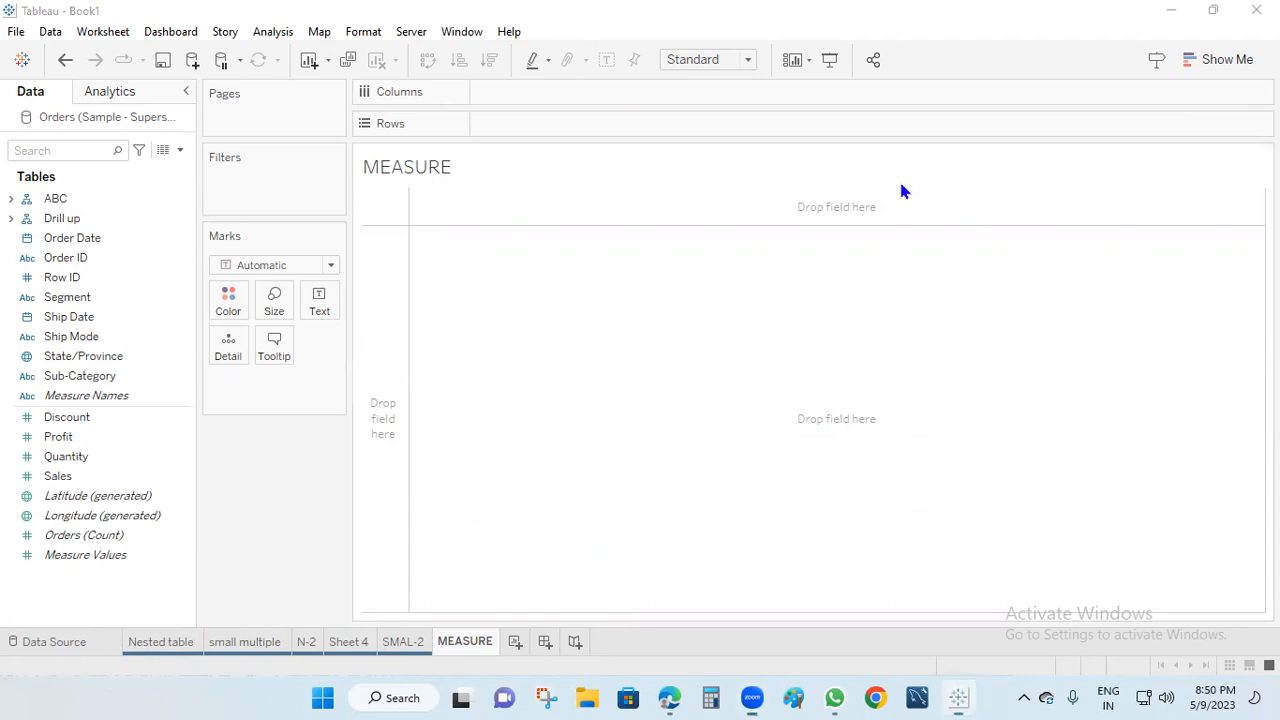
{"action": "mouse_move", "coordinate": [626, 214]}
{"action": "left_mouse_down"}
{"action": "mouse_move", "coordinate": [708, 201]}
{"action": "mouse_move", "coordinate": [688, 218]}
{"action": "mouse_move", "coordinate": [666, 292]}
{"action": "mouse_move", "coordinate": [682, 283]}
{"action": "left_mouse_up"}
{"action": "mouse_move", "coordinate": [580, 383]}
{"action": "left_mouse_down"}
{"action": "mouse_move", "coordinate": [589, 360]}
{"action": "mouse_move", "coordinate": [606, 358]}
{"action": "mouse_move", "coordinate": [603, 338]}
{"action": "left_mouse_up"}
{"action": "mouse_move", "coordinate": [745, 300]}
{"action": "left_mouse_down"}
{"action": "mouse_move", "coordinate": [733, 340]}
{"action": "mouse_move", "coordinate": [766, 300]}
{"action": "mouse_move", "coordinate": [797, 318]}
{"action": "mouse_move", "coordinate": [820, 300]}
{"action": "left_mouse_up"}
{"action": "mouse_move", "coordinate": [816, 252]}
{"action": "left_mouse_down"}
{"action": "mouse_move", "coordinate": [822, 305]}
{"action": "mouse_move", "coordinate": [835, 272]}
{"action": "left_mouse_up"}
{"action": "left_click_drag", "start_coordinate": [621, 359], "coordinate": [633, 366]}
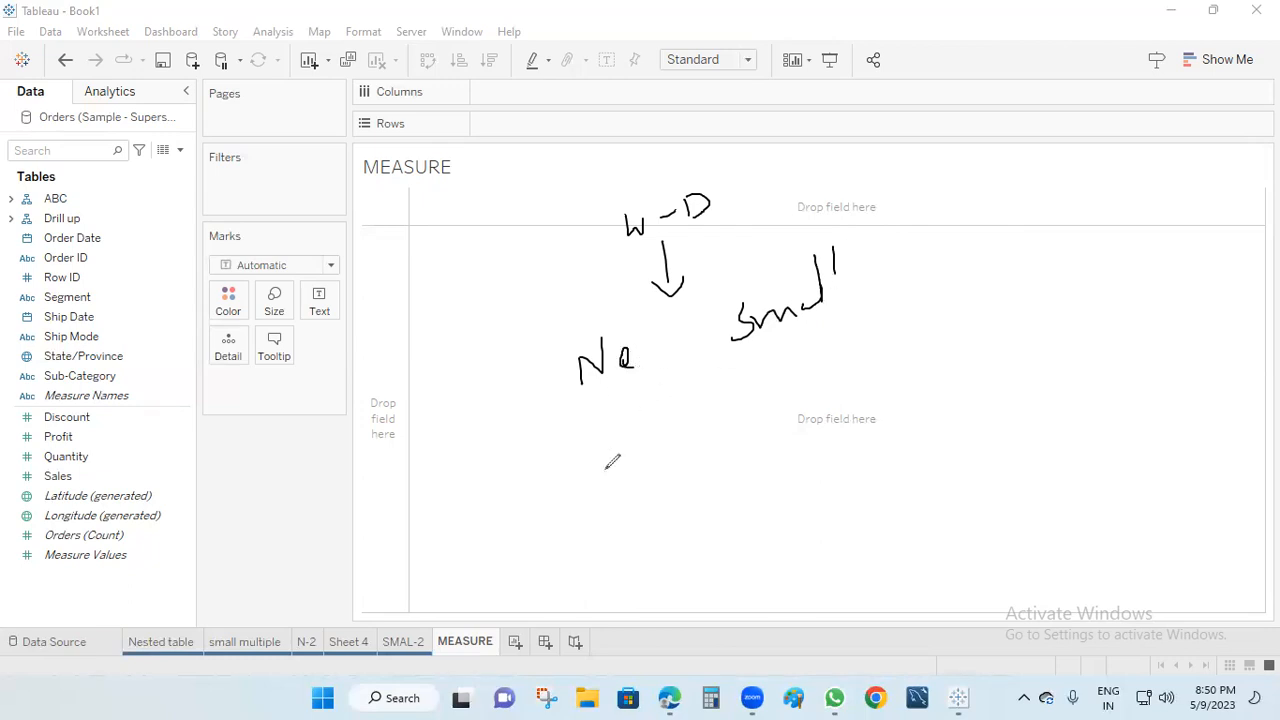
{"action": "mouse_move", "coordinate": [642, 428]}
{"action": "left_mouse_down"}
{"action": "mouse_move", "coordinate": [620, 440]}
{"action": "mouse_move", "coordinate": [677, 486]}
{"action": "mouse_move", "coordinate": [654, 420]}
{"action": "mouse_move", "coordinate": [638, 432]}
{"action": "mouse_move", "coordinate": [628, 484]}
{"action": "mouse_move", "coordinate": [652, 462]}
{"action": "mouse_move", "coordinate": [636, 455]}
{"action": "mouse_move", "coordinate": [638, 468]}
{"action": "mouse_move", "coordinate": [612, 472]}
{"action": "left_mouse_up"}
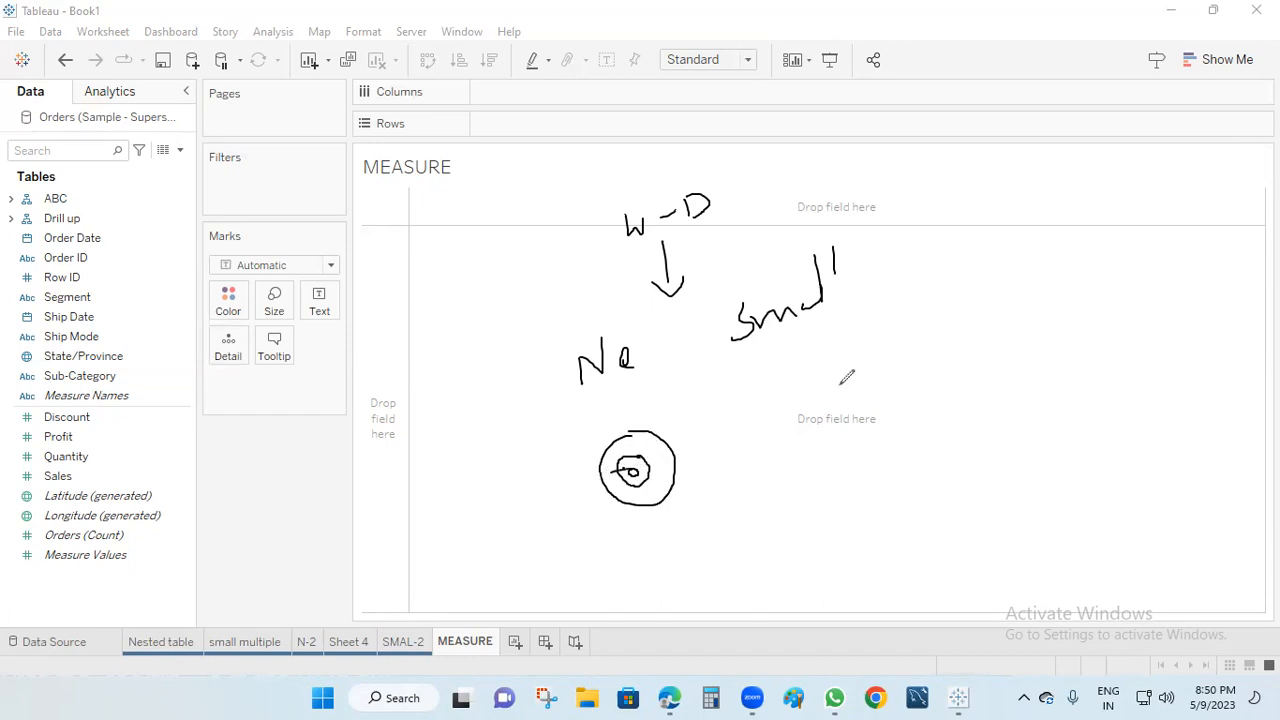
{"action": "left_click_drag", "start_coordinate": [754, 365], "coordinate": [922, 302]}
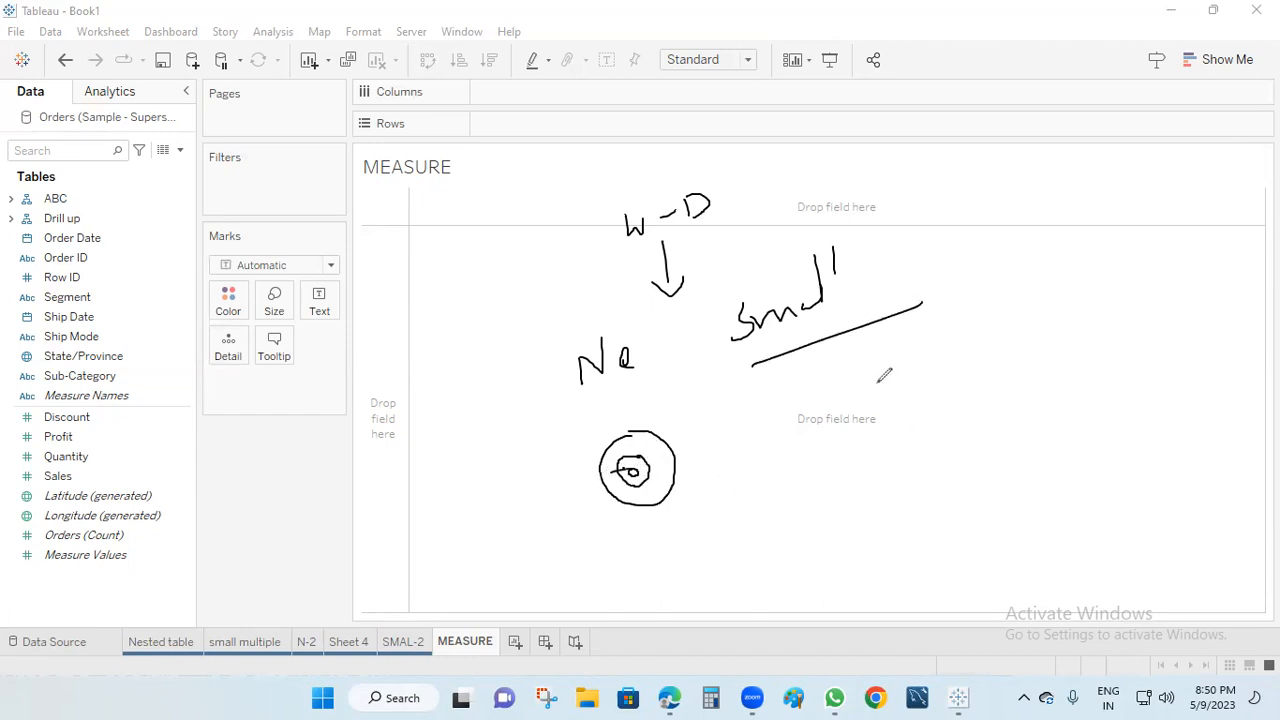
{"action": "left_click_drag", "start_coordinate": [776, 394], "coordinate": [800, 464]}
{"action": "left_click_drag", "start_coordinate": [820, 390], "coordinate": [840, 450]}
{"action": "left_click_drag", "start_coordinate": [872, 374], "coordinate": [898, 434]}
{"action": "left_click_drag", "start_coordinate": [934, 333], "coordinate": [958, 376]}
{"action": "left_click_drag", "start_coordinate": [746, 395], "coordinate": [918, 336]}
{"action": "left_click_drag", "start_coordinate": [790, 436], "coordinate": [926, 372]}
{"action": "left_click_drag", "start_coordinate": [803, 466], "coordinate": [981, 420]}
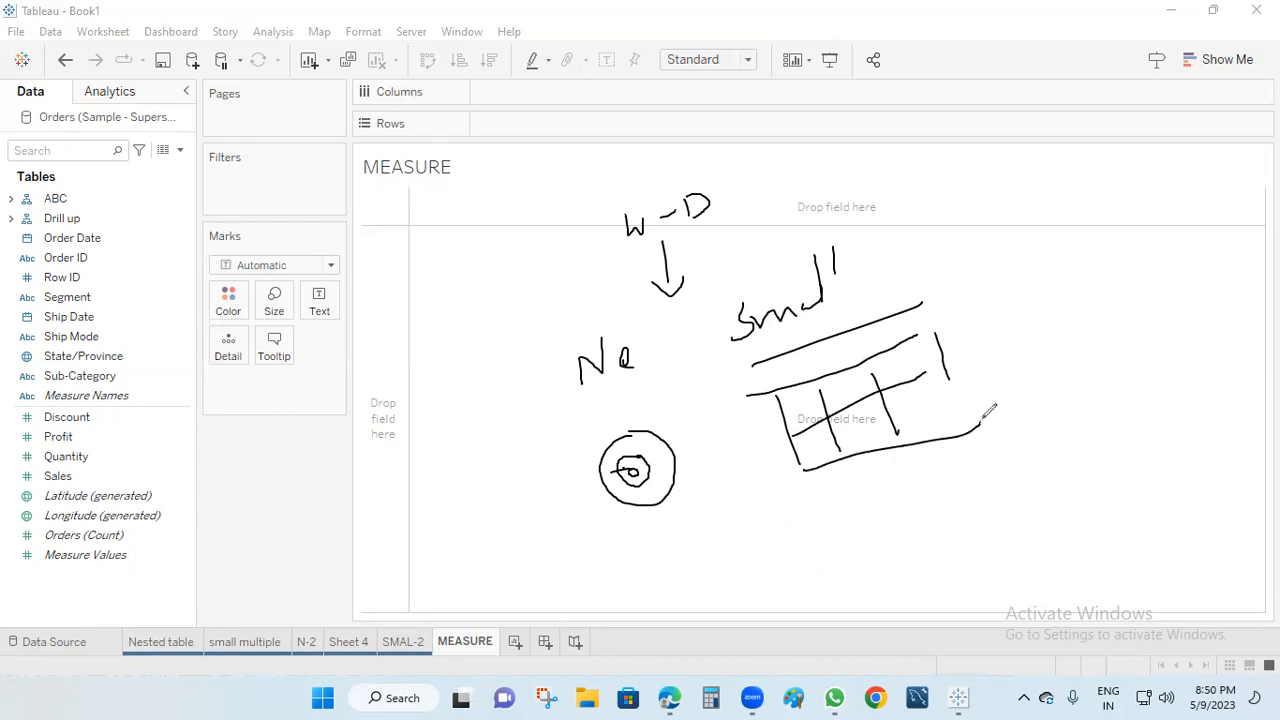
{"action": "mouse_move", "coordinate": [496, 205]}
{"action": "left_mouse_down"}
{"action": "mouse_move", "coordinate": [900, 143]}
{"action": "mouse_move", "coordinate": [985, 488]}
{"action": "mouse_move", "coordinate": [518, 334]}
{"action": "mouse_move", "coordinate": [522, 208]}
{"action": "left_mouse_up"}
{"action": "mouse_move", "coordinate": [408, 368]}
{"action": "left_mouse_down"}
{"action": "mouse_move", "coordinate": [496, 366]}
{"action": "mouse_move", "coordinate": [465, 368]}
{"action": "mouse_move", "coordinate": [516, 328]}
{"action": "left_mouse_up"}
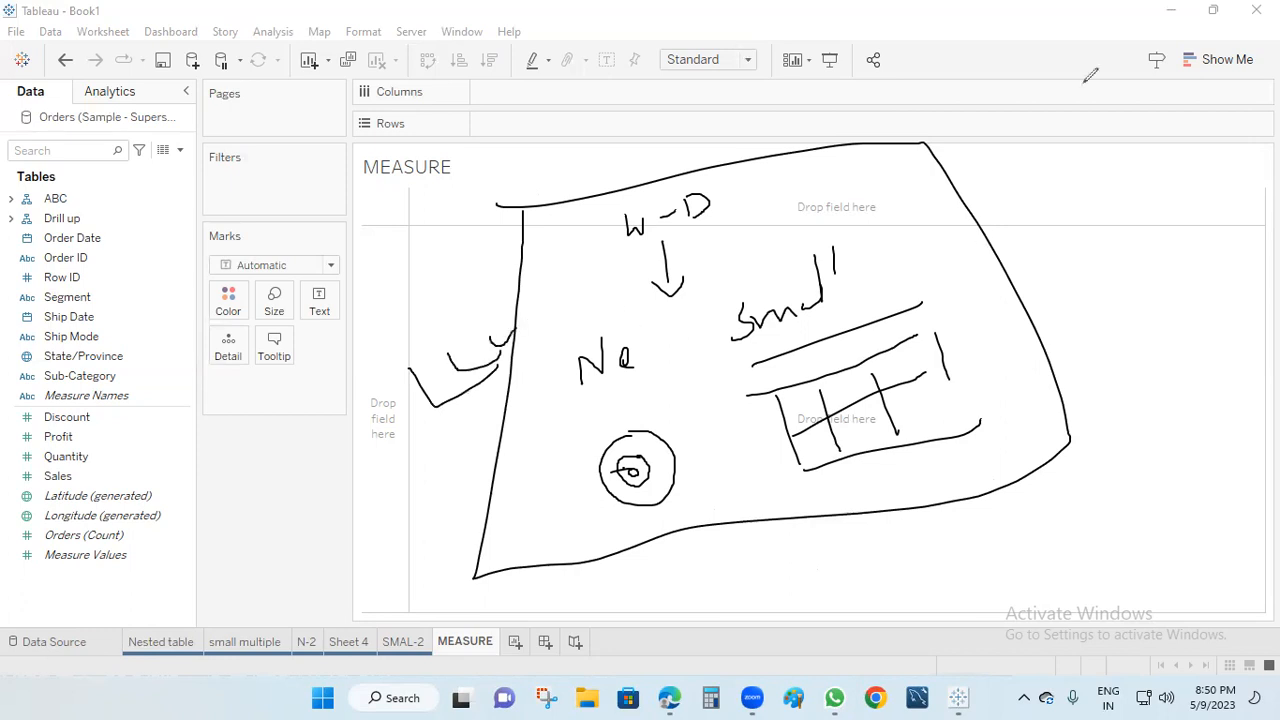
{"action": "key", "text": "e"}
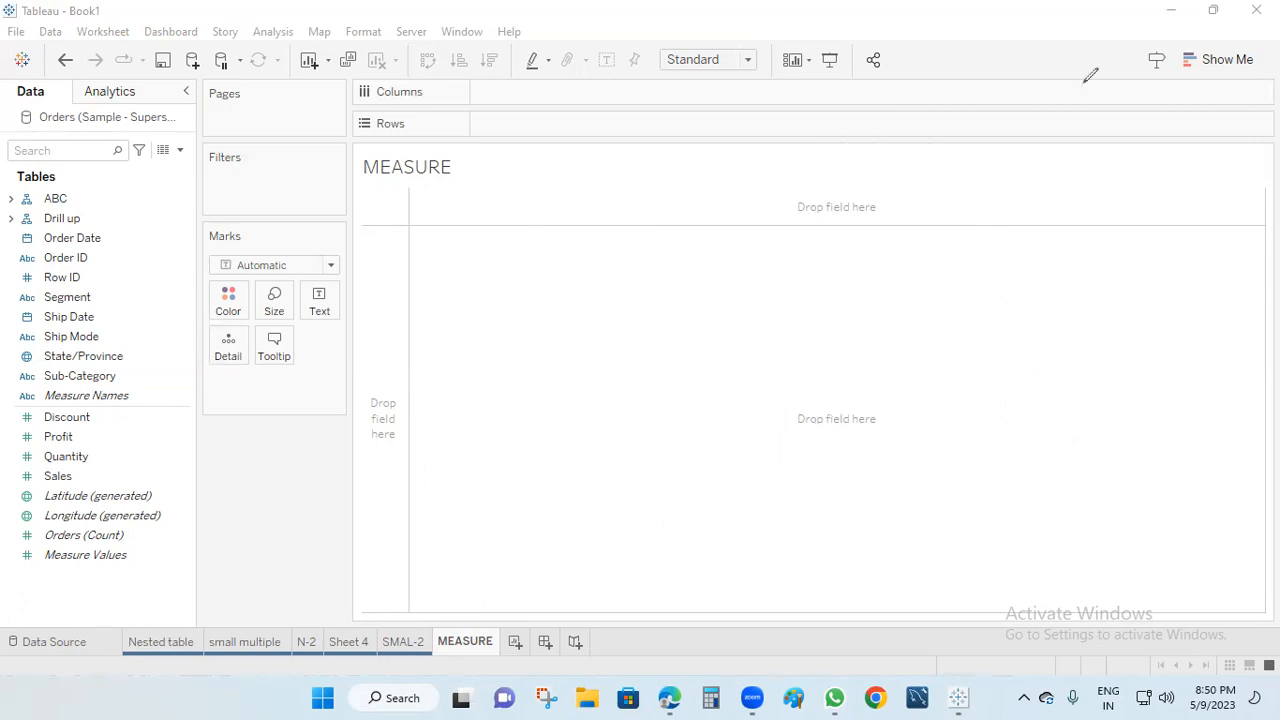
{"action": "mouse_move", "coordinate": [650, 208]}
{"action": "left_mouse_down"}
{"action": "mouse_move", "coordinate": [676, 213]}
{"action": "mouse_move", "coordinate": [754, 170]}
{"action": "mouse_move", "coordinate": [760, 196]}
{"action": "left_mouse_up"}
{"action": "mouse_move", "coordinate": [602, 212]}
{"action": "left_mouse_down"}
{"action": "mouse_move", "coordinate": [724, 168]}
{"action": "mouse_move", "coordinate": [784, 232]}
{"action": "mouse_move", "coordinate": [614, 214]}
{"action": "left_mouse_up"}
{"action": "left_click_drag", "start_coordinate": [97, 426], "coordinate": [285, 482]}
{"action": "left_click_drag", "start_coordinate": [104, 481], "coordinate": [516, 494]}
{"action": "left_click_drag", "start_coordinate": [124, 452], "coordinate": [533, 439]}
{"action": "left_click_drag", "start_coordinate": [172, 438], "coordinate": [606, 437]}
{"action": "left_click_drag", "start_coordinate": [198, 499], "coordinate": [647, 493]}
{"action": "left_click_drag", "start_coordinate": [295, 485], "coordinate": [697, 471]}
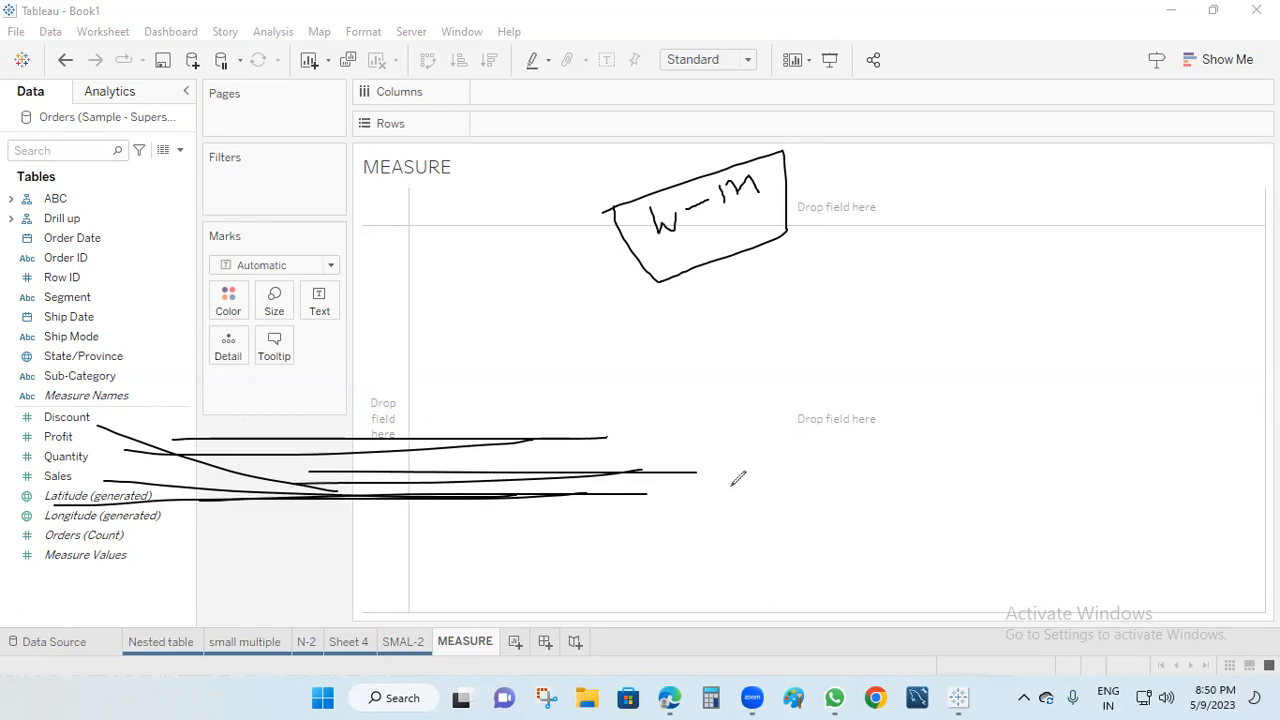
{"action": "mouse_move", "coordinate": [576, 397]}
{"action": "left_mouse_down"}
{"action": "mouse_move", "coordinate": [681, 447]}
{"action": "mouse_move", "coordinate": [600, 533]}
{"action": "left_mouse_up"}
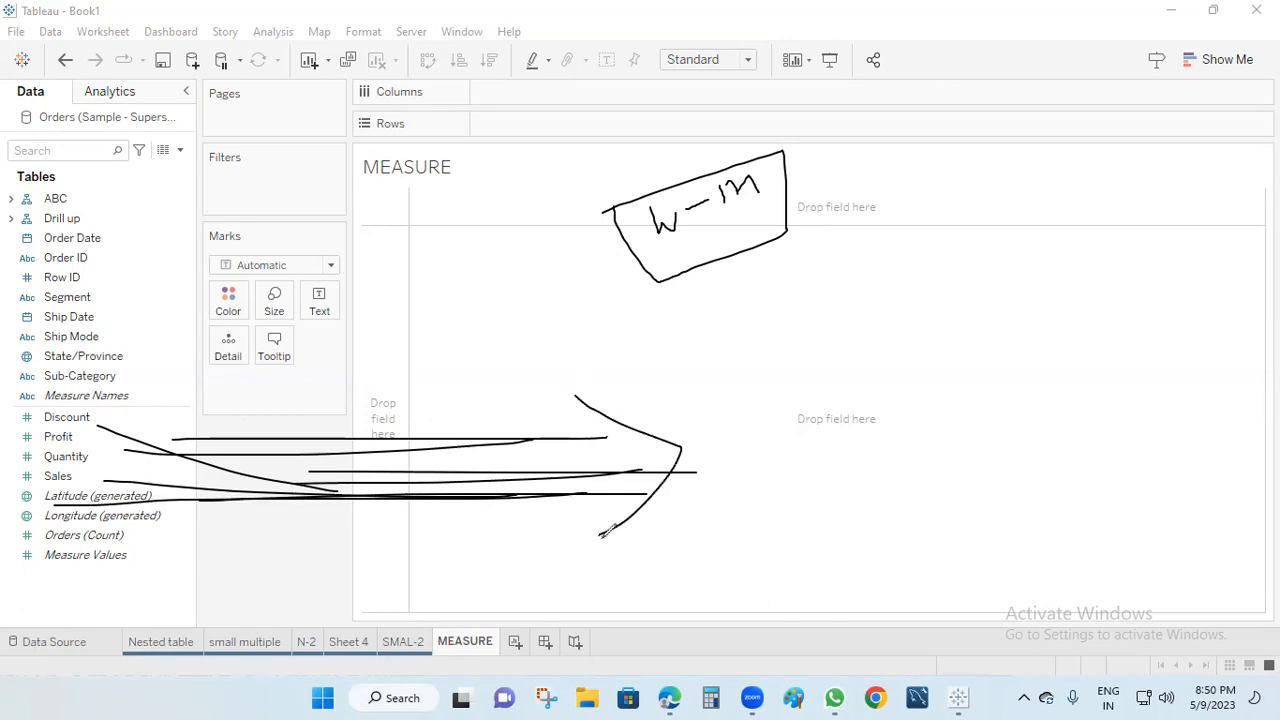
{"action": "left_click", "coordinate": [852, 118]}
{"action": "mouse_move", "coordinate": [707, 188]}
{"action": "left_mouse_down"}
{"action": "mouse_move", "coordinate": [718, 223]}
{"action": "mouse_move", "coordinate": [746, 190]}
{"action": "mouse_move", "coordinate": [795, 175]}
{"action": "mouse_move", "coordinate": [822, 184]}
{"action": "mouse_move", "coordinate": [678, 158]}
{"action": "mouse_move", "coordinate": [862, 236]}
{"action": "mouse_move", "coordinate": [852, 205]}
{"action": "left_mouse_up"}
{"action": "left_click_drag", "start_coordinate": [830, 142], "coordinate": [858, 232]}
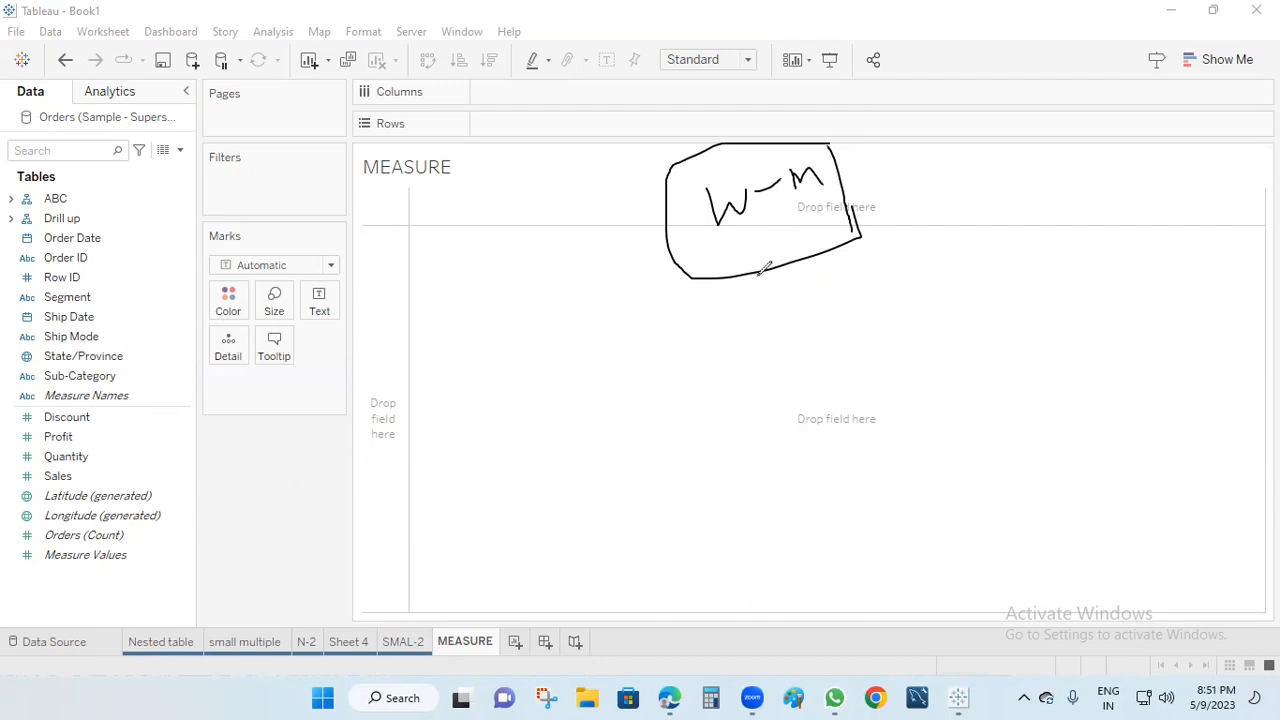
{"action": "left_click_drag", "start_coordinate": [768, 272], "coordinate": [780, 322]}
{"action": "mouse_move", "coordinate": [606, 356]}
{"action": "left_mouse_down"}
{"action": "mouse_move", "coordinate": [975, 287]}
{"action": "mouse_move", "coordinate": [986, 342]}
{"action": "left_mouse_up"}
{"action": "left_click_drag", "start_coordinate": [606, 360], "coordinate": [608, 420]}
{"action": "mouse_move", "coordinate": [566, 488]}
{"action": "left_mouse_down"}
{"action": "mouse_move", "coordinate": [571, 515]}
{"action": "mouse_move", "coordinate": [598, 492]}
{"action": "mouse_move", "coordinate": [630, 494]}
{"action": "left_mouse_up"}
{"action": "left_click_drag", "start_coordinate": [782, 342], "coordinate": [796, 474]}
{"action": "mouse_move", "coordinate": [810, 428]}
{"action": "left_mouse_down"}
{"action": "mouse_move", "coordinate": [820, 462]}
{"action": "mouse_move", "coordinate": [912, 410]}
{"action": "mouse_move", "coordinate": [917, 448]}
{"action": "left_mouse_up"}
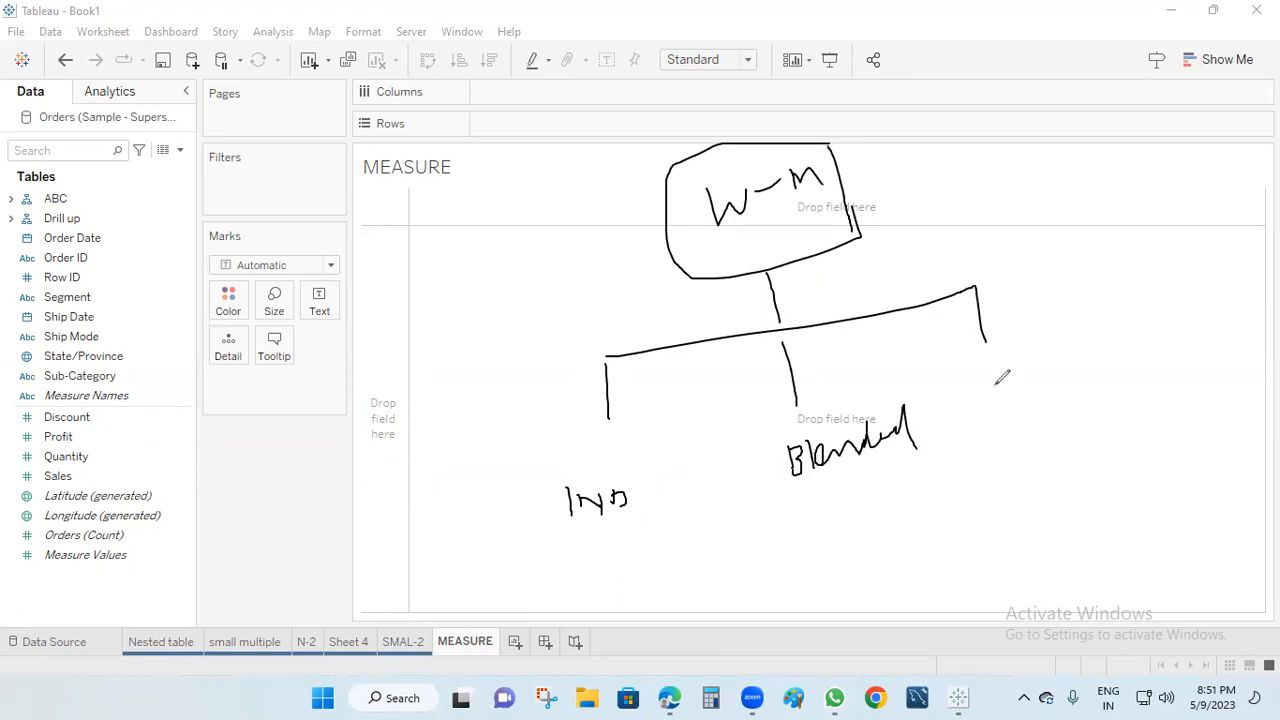
{"action": "mouse_move", "coordinate": [1004, 377]}
{"action": "left_mouse_down"}
{"action": "mouse_move", "coordinate": [1000, 400]}
{"action": "mouse_move", "coordinate": [1079, 380]}
{"action": "mouse_move", "coordinate": [1092, 396]}
{"action": "left_mouse_up"}
{"action": "mouse_move", "coordinate": [1140, 362]}
{"action": "left_mouse_down"}
{"action": "mouse_move", "coordinate": [1112, 380]}
{"action": "mouse_move", "coordinate": [1192, 334]}
{"action": "left_mouse_up"}
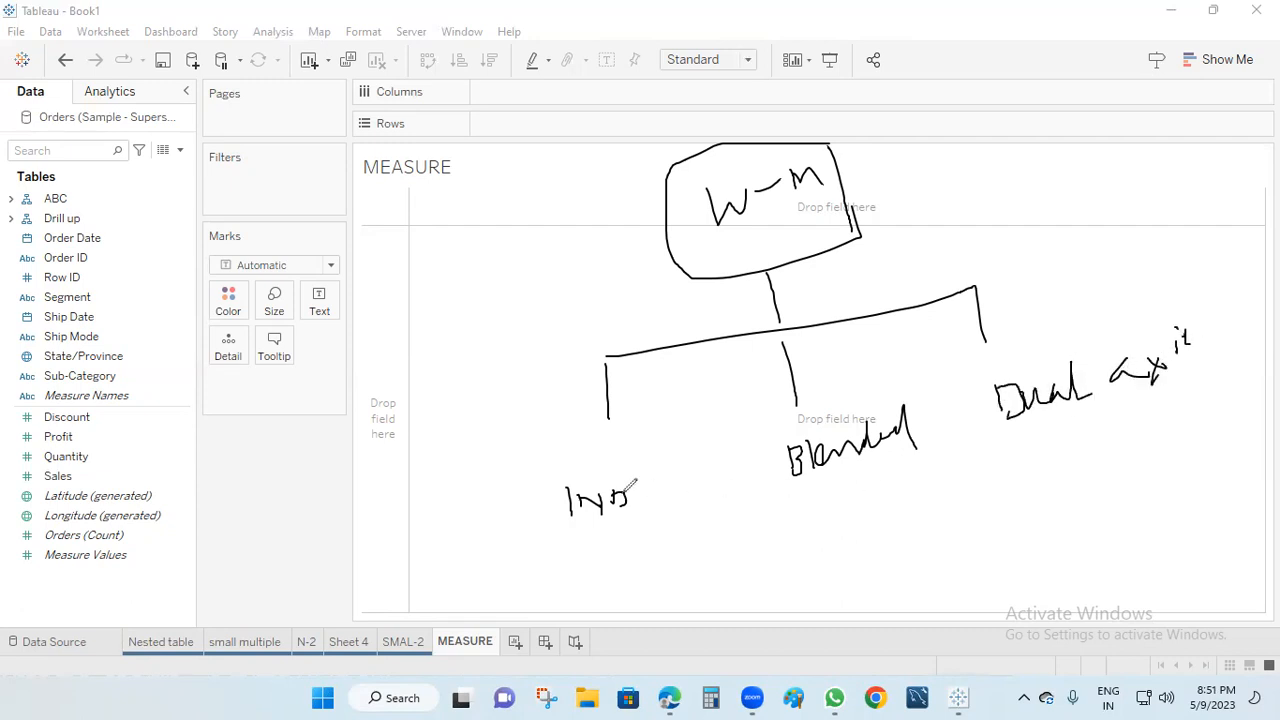
{"action": "left_click", "coordinate": [637, 476]}
{"action": "mouse_move", "coordinate": [642, 486]}
{"action": "left_mouse_down"}
{"action": "mouse_move", "coordinate": [641, 508]}
{"action": "mouse_move", "coordinate": [672, 480]}
{"action": "mouse_move", "coordinate": [682, 504]}
{"action": "mouse_move", "coordinate": [706, 480]}
{"action": "mouse_move", "coordinate": [708, 492]}
{"action": "left_mouse_up"}
{"action": "left_click_drag", "start_coordinate": [803, 496], "coordinate": [925, 460]}
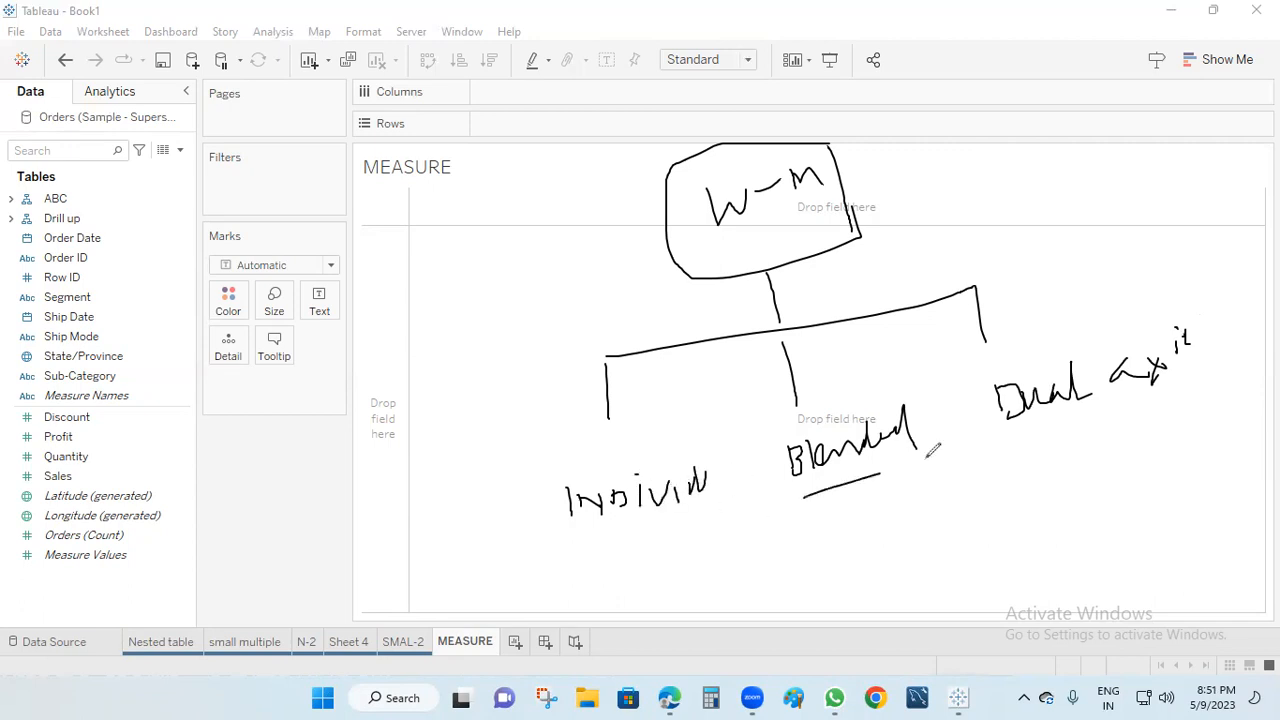
{"action": "left_click_drag", "start_coordinate": [1066, 433], "coordinate": [1196, 388]}
{"action": "left_click_drag", "start_coordinate": [589, 552], "coordinate": [698, 532]}
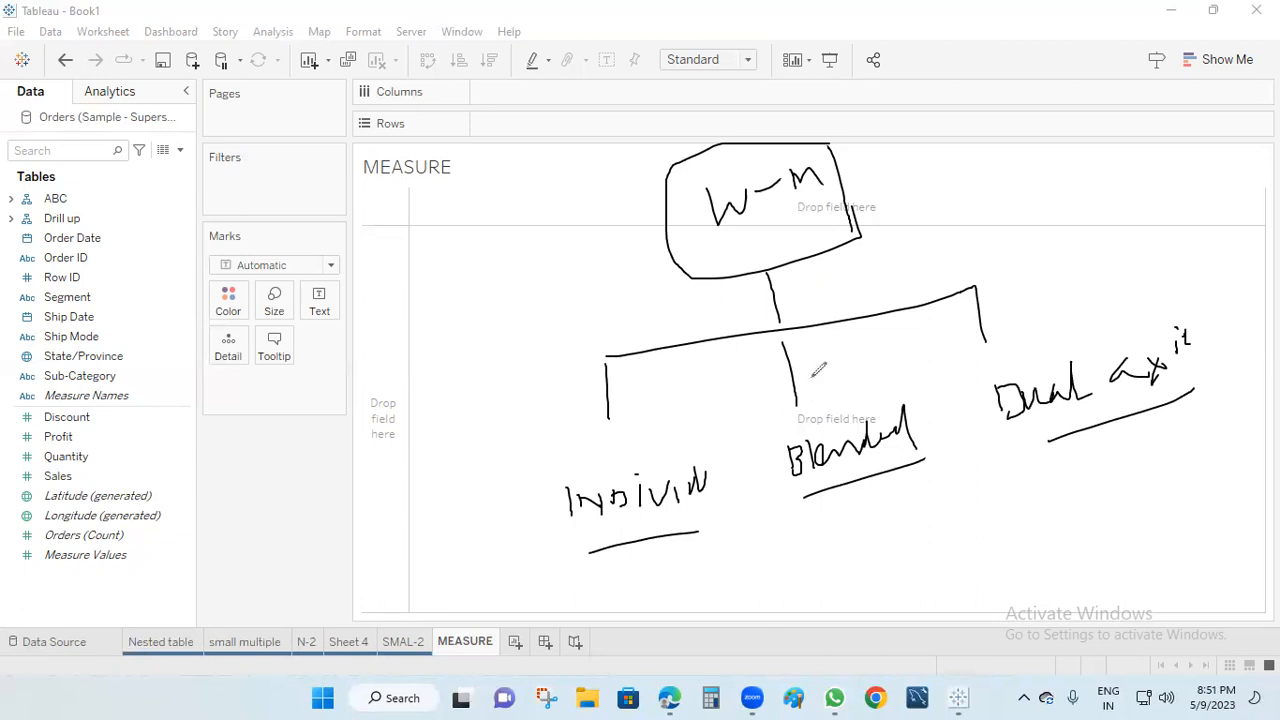
{"action": "left_click", "coordinate": [430, 632]}
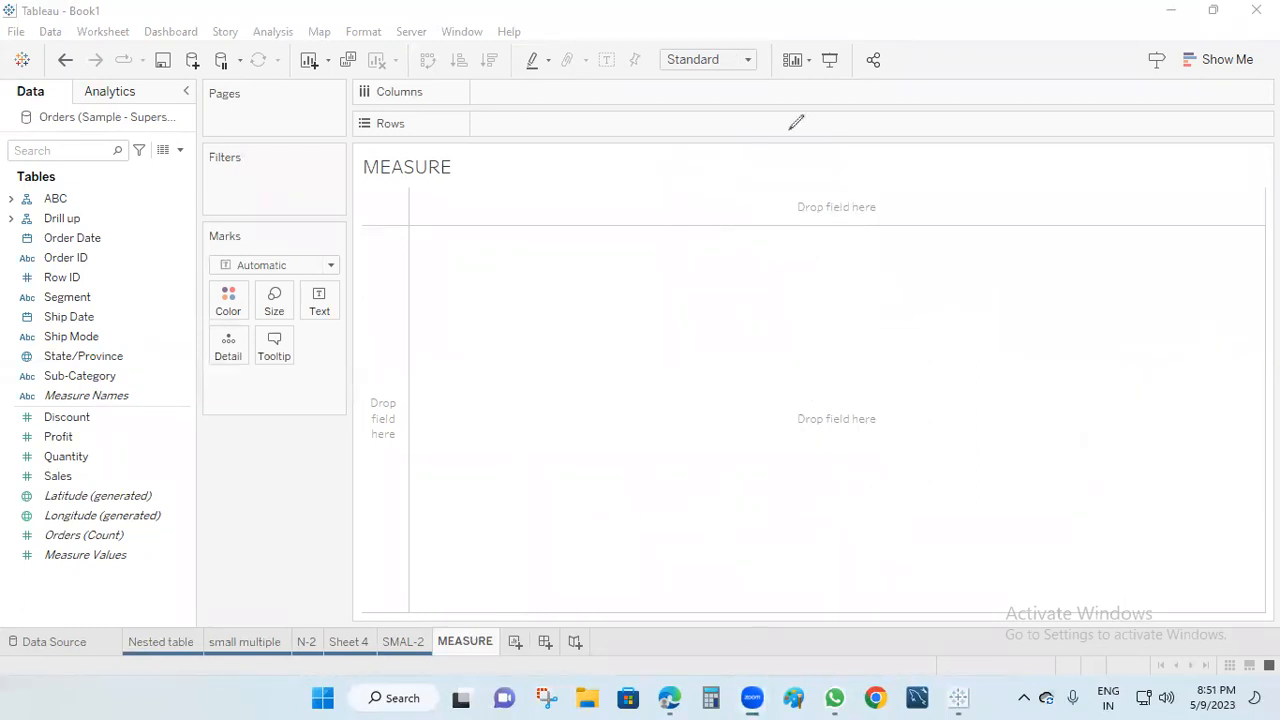
Step: Rename the MEASURE worksheet as INDIVIDAUL AXIS
{"action": "double_click", "coordinate": [468, 641]}
{"action": "type", "text": "INDIVIDAUL"}
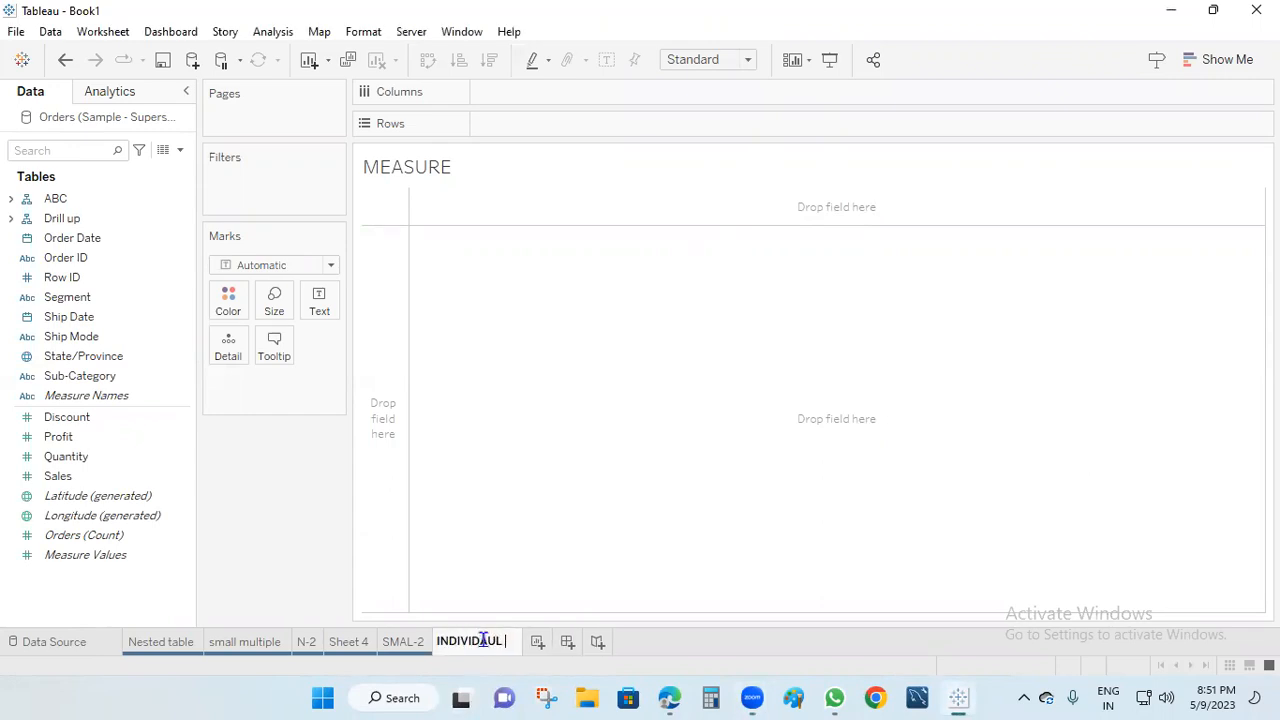
{"action": "type", "text": " AXI"}
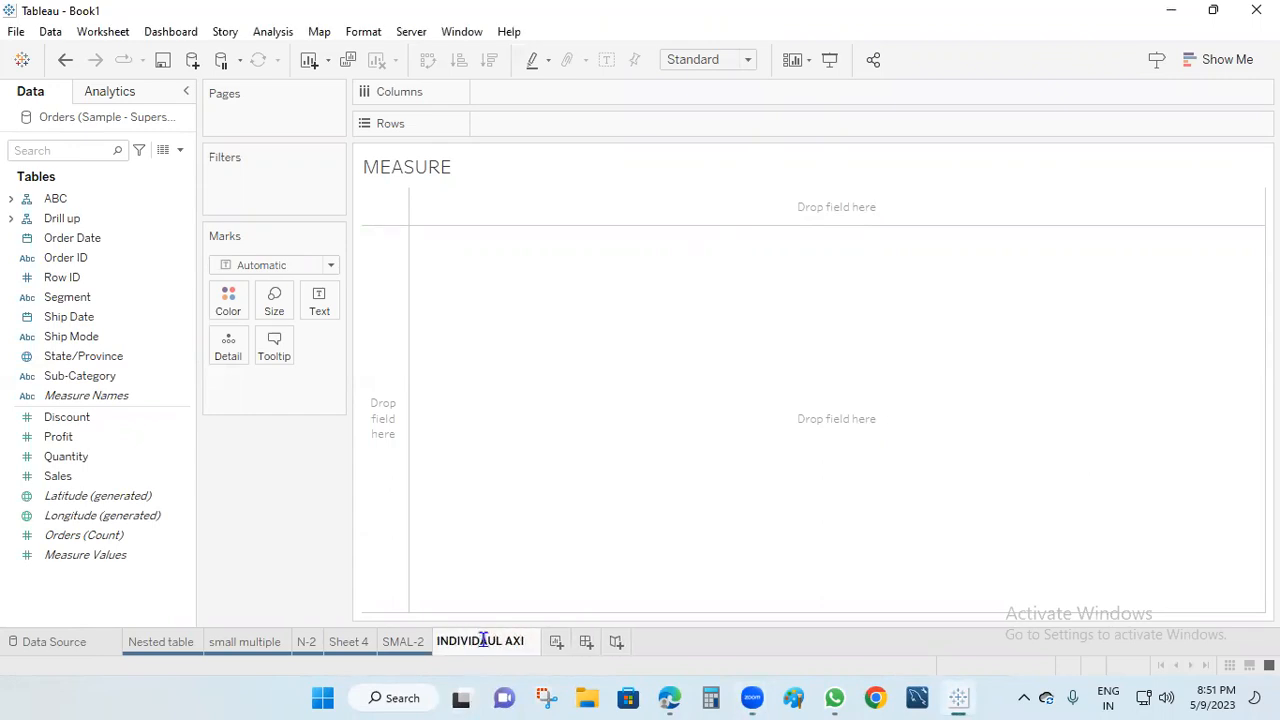
{"action": "type", "text": "S"}
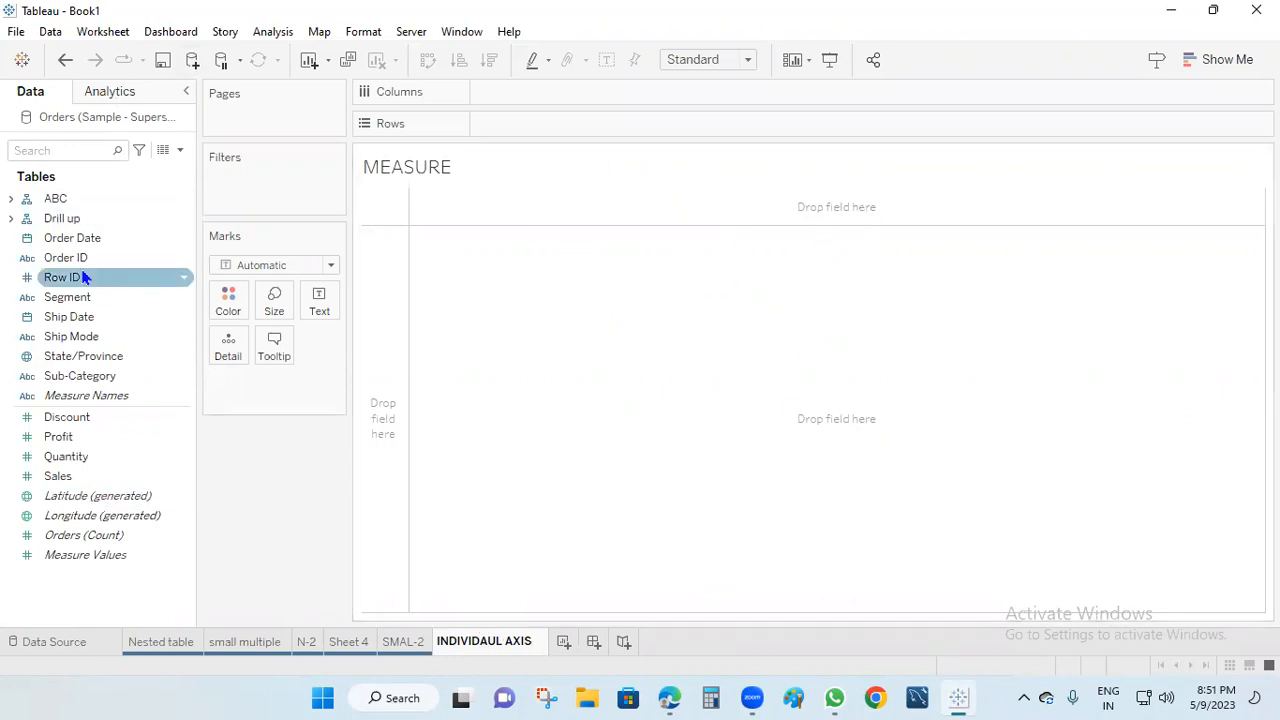
Step: Remove the ABC and Drill up hierarchies from the data fields
{"action": "right_click", "coordinate": [52, 200]}
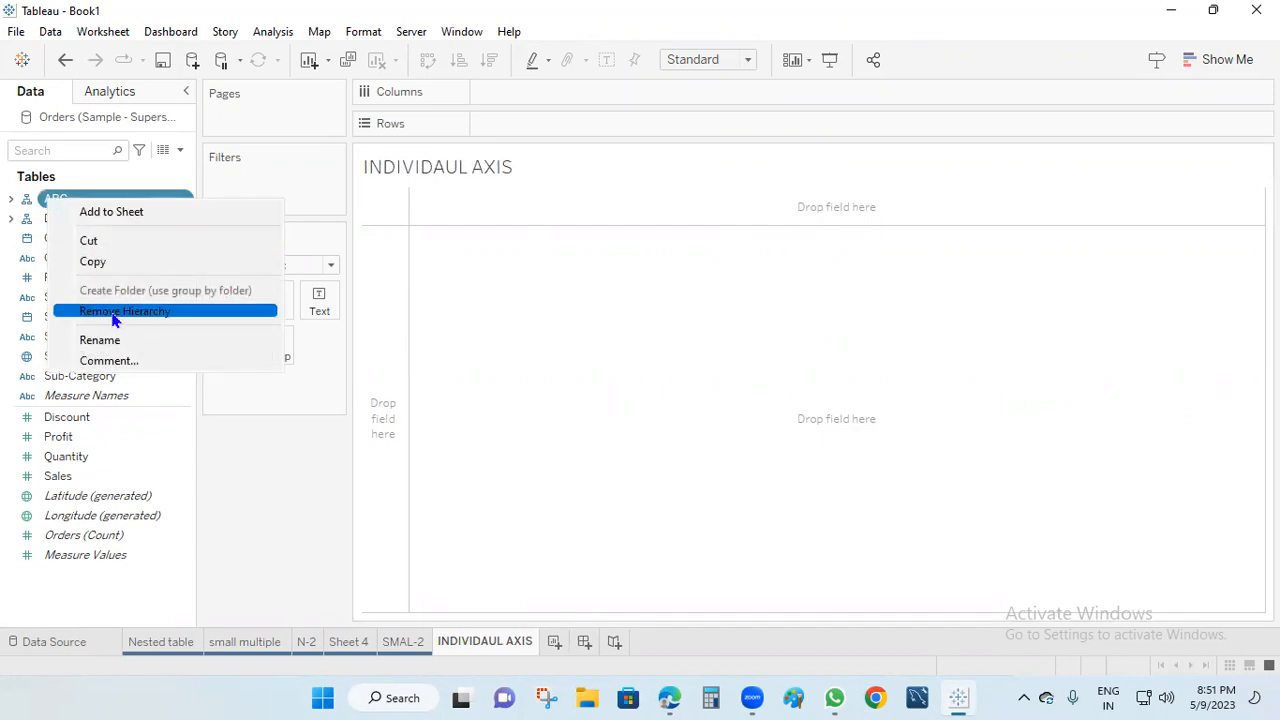
{"action": "left_click", "coordinate": [157, 312]}
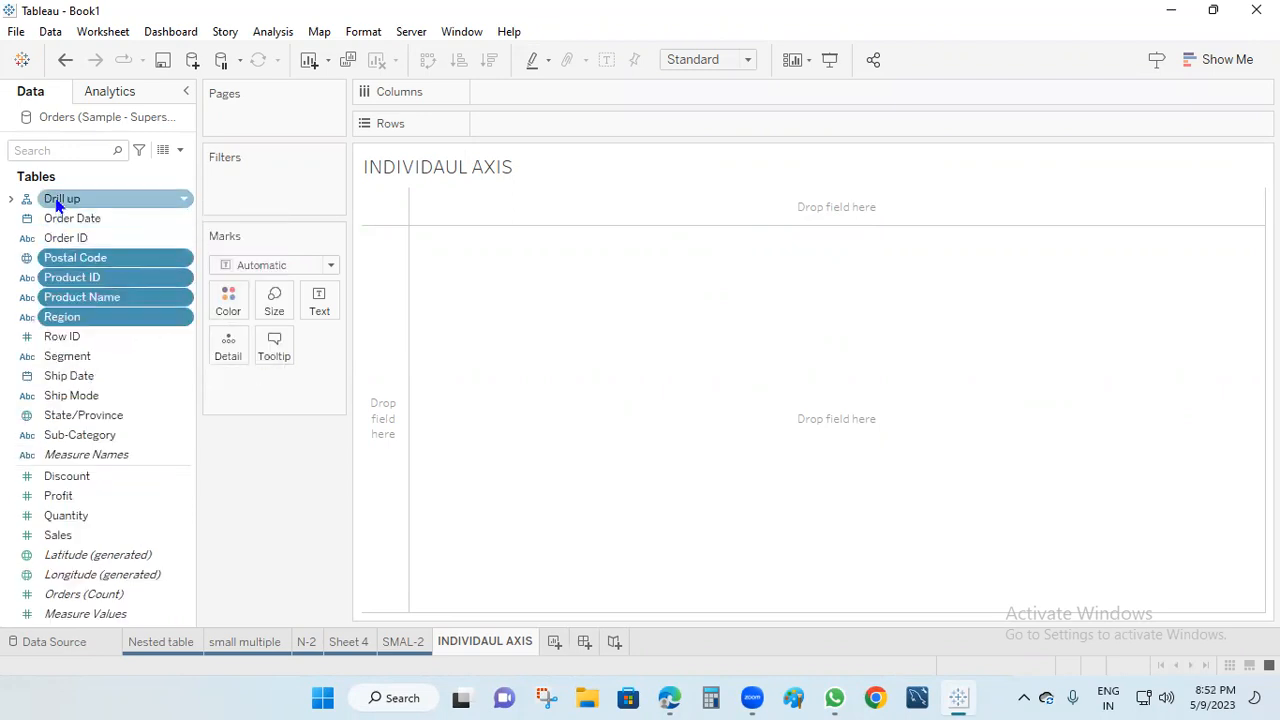
{"action": "right_click", "coordinate": [50, 198]}
{"action": "left_click", "coordinate": [139, 312]}
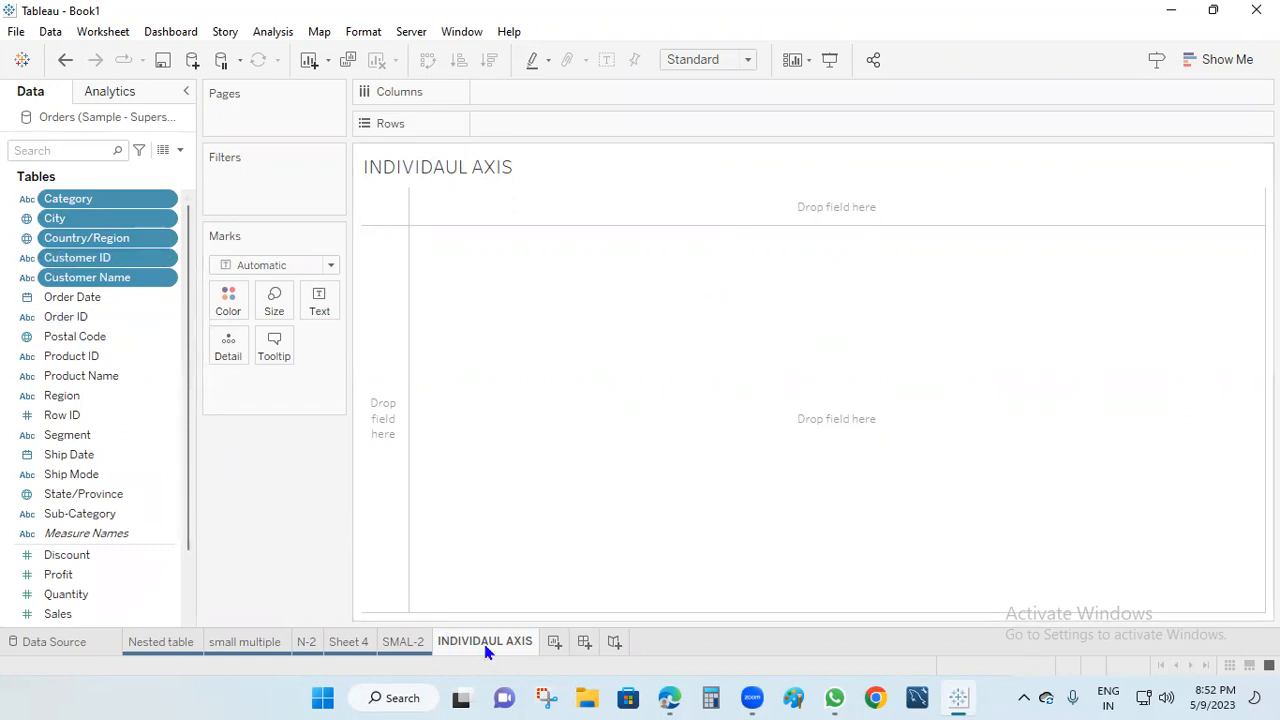
Step: Build a bar chart on the INDIVIDAUL AXIS worksheet with Category on rows and Profit on columns
{"action": "mouse_move", "coordinate": [495, 645]}
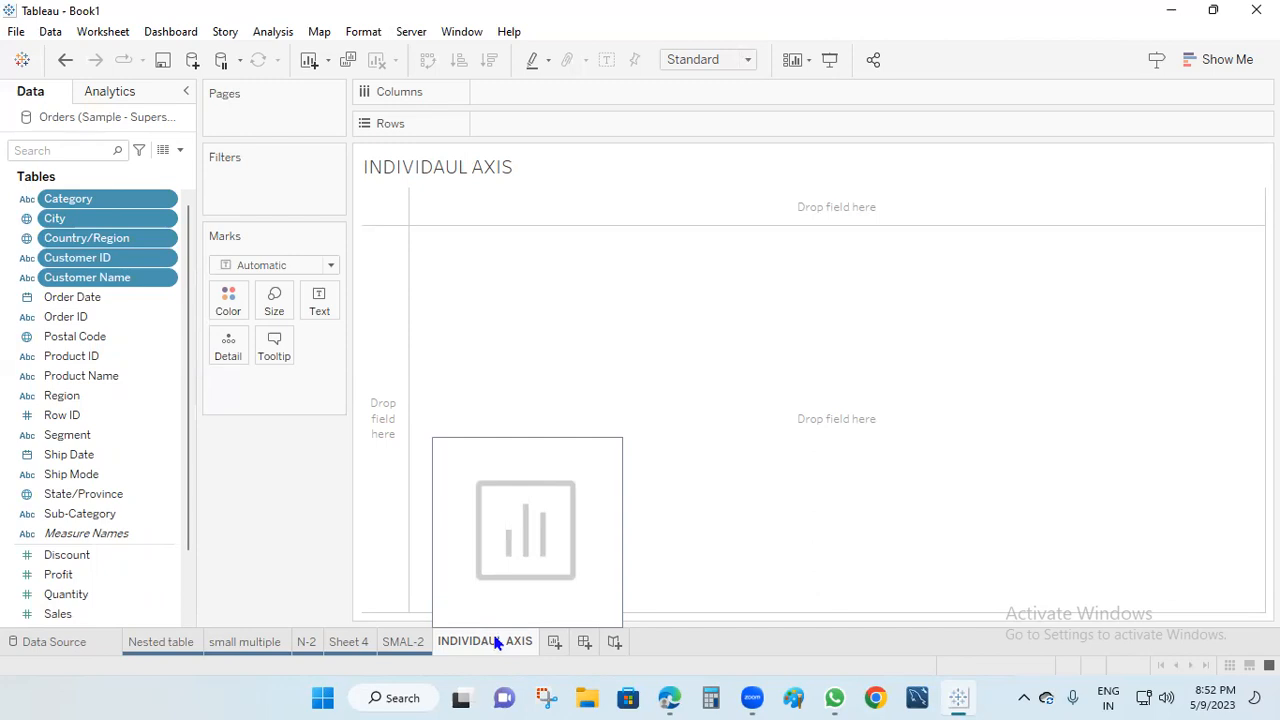
{"action": "left_click", "coordinate": [70, 200]}
{"action": "left_click_drag", "start_coordinate": [100, 199], "coordinate": [525, 125]}
{"action": "left_click_drag", "start_coordinate": [60, 594], "coordinate": [508, 234]}
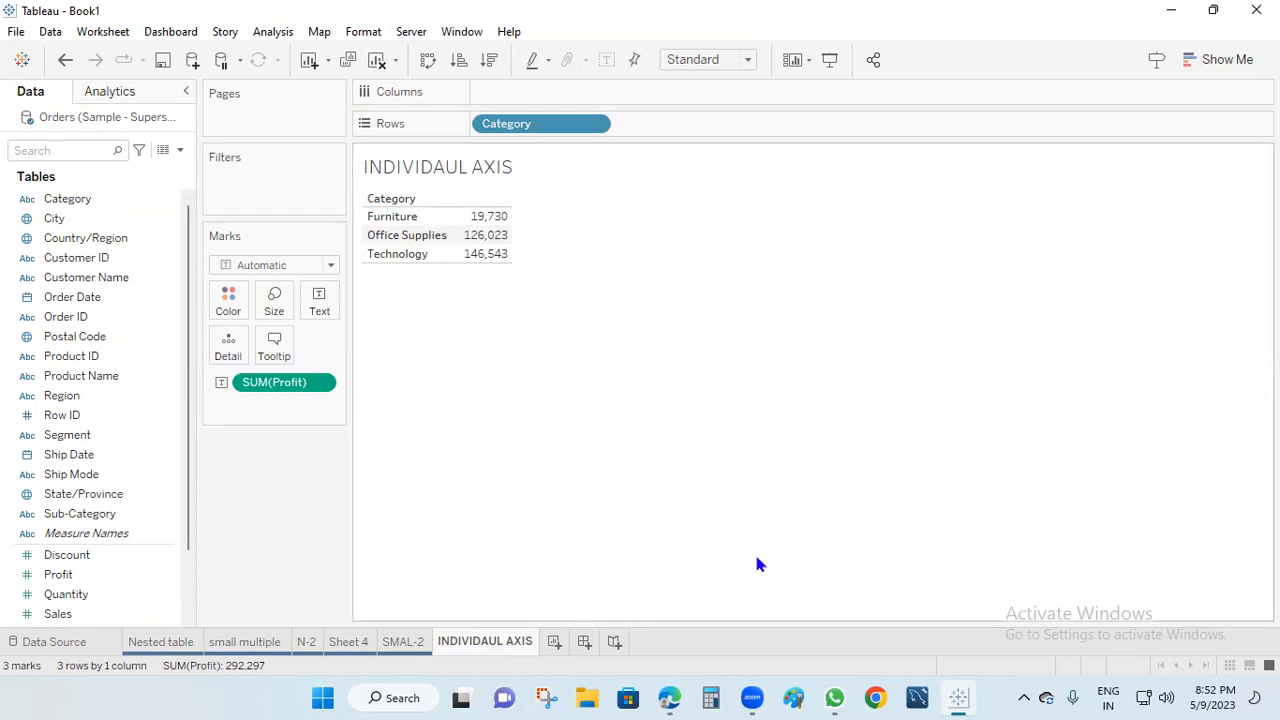
{"action": "left_click_drag", "start_coordinate": [222, 382], "coordinate": [238, 512]}
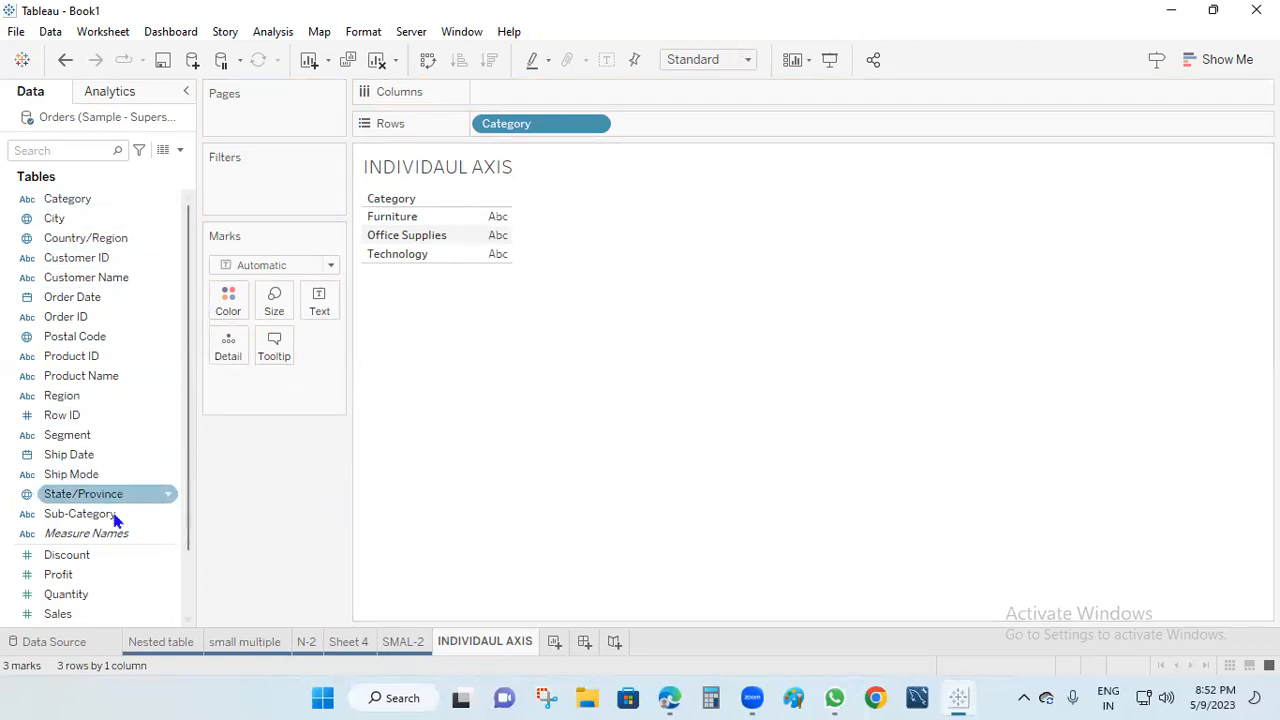
{"action": "left_click_drag", "start_coordinate": [66, 577], "coordinate": [558, 98]}
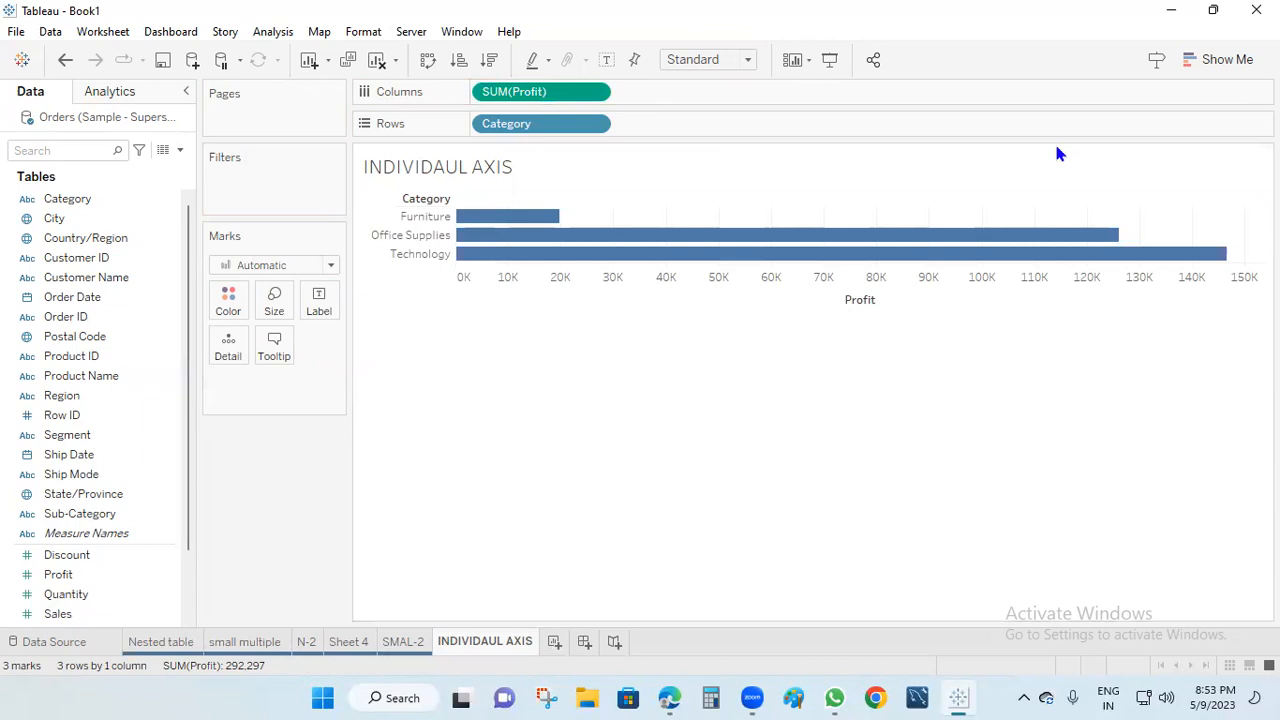
{"action": "left_click_drag", "start_coordinate": [366, 186], "coordinate": [1268, 300]}
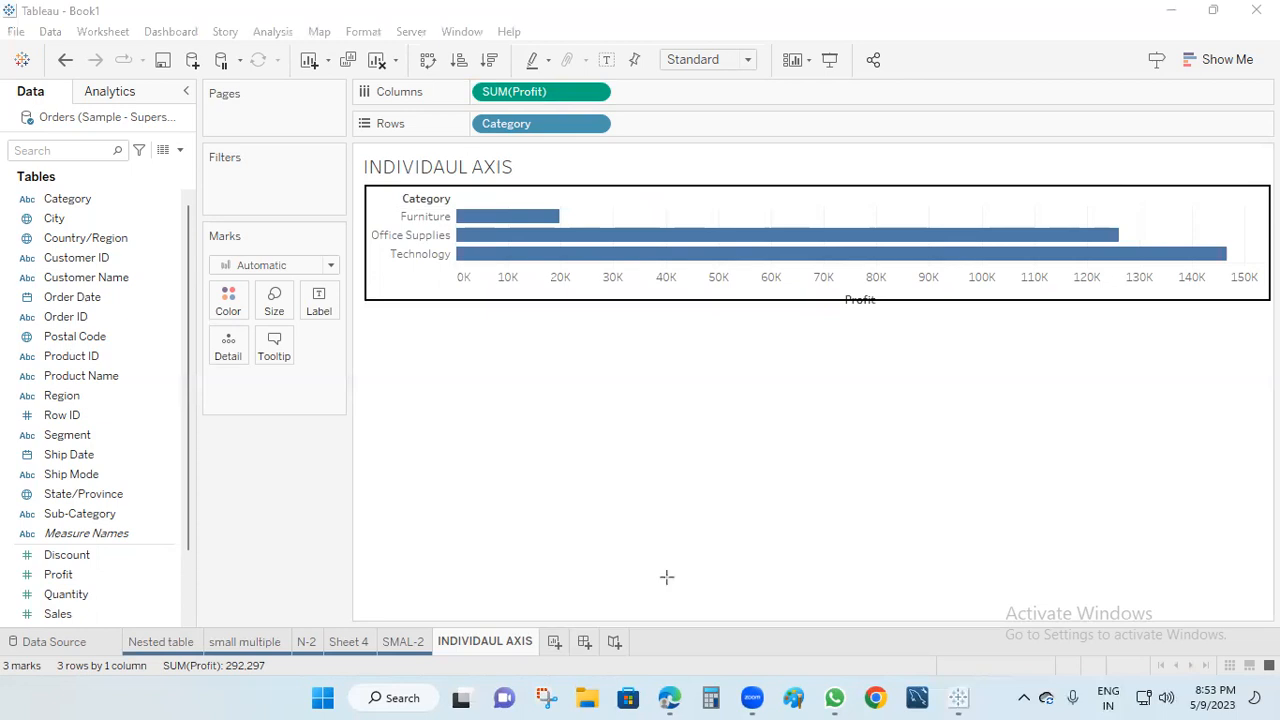
{"action": "left_click_drag", "start_coordinate": [388, 193], "coordinate": [456, 285]}
{"action": "left_click_drag", "start_coordinate": [471, 194], "coordinate": [1249, 289]}
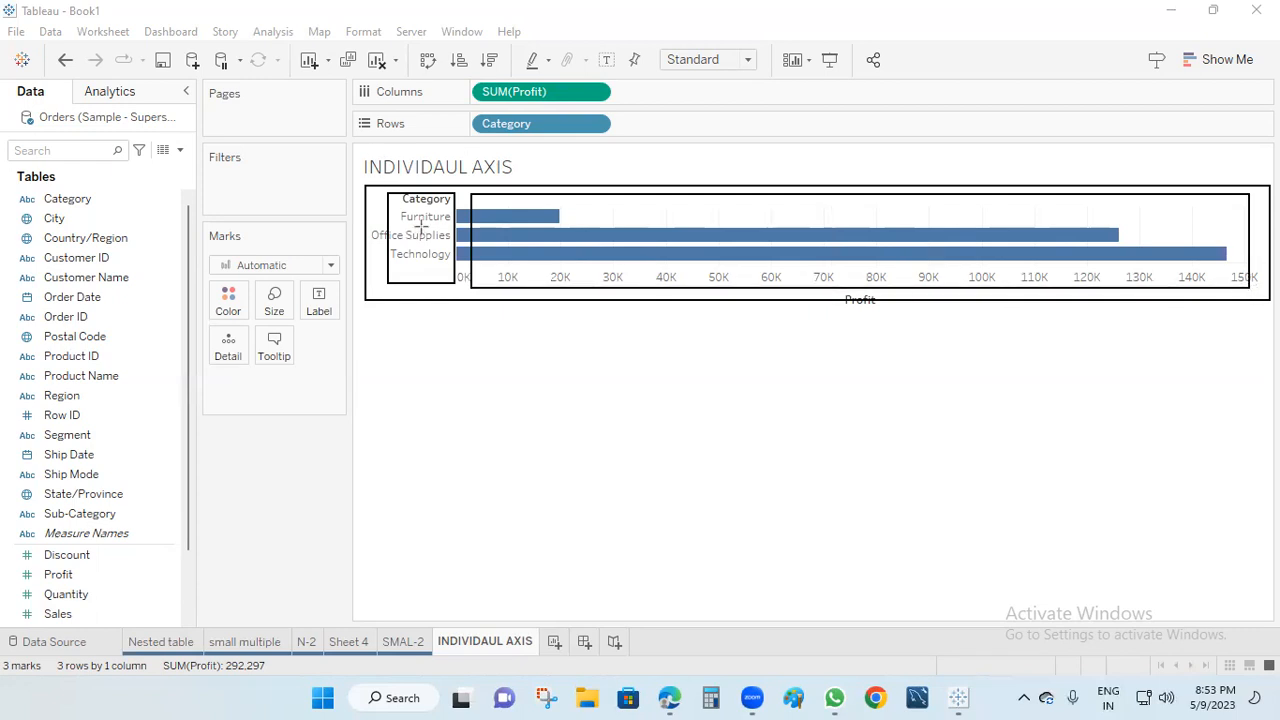
{"action": "mouse_move", "coordinate": [410, 212]}
{"action": "left_mouse_down"}
{"action": "mouse_move", "coordinate": [527, 219]}
{"action": "mouse_move", "coordinate": [530, 250]}
{"action": "left_mouse_up"}
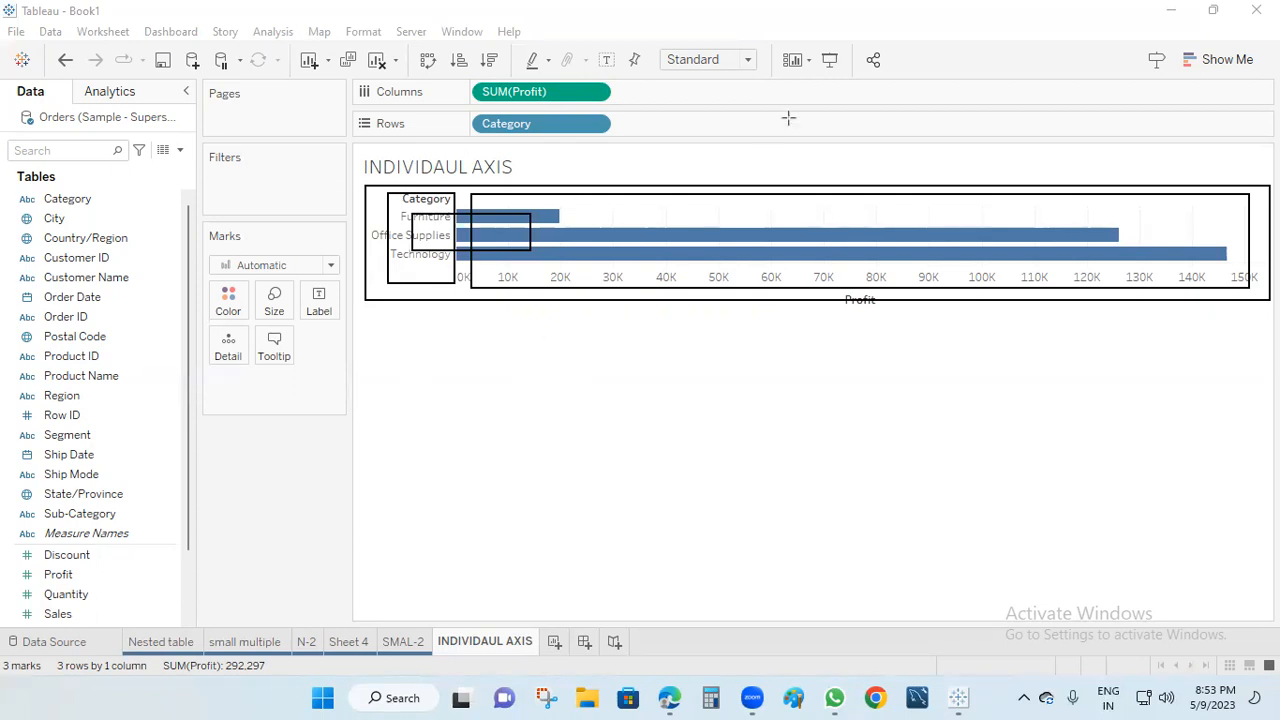
{"action": "mouse_move", "coordinate": [499, 200]}
{"action": "left_mouse_down"}
{"action": "mouse_move", "coordinate": [532, 225]}
{"action": "mouse_move", "coordinate": [614, 222]}
{"action": "left_mouse_up"}
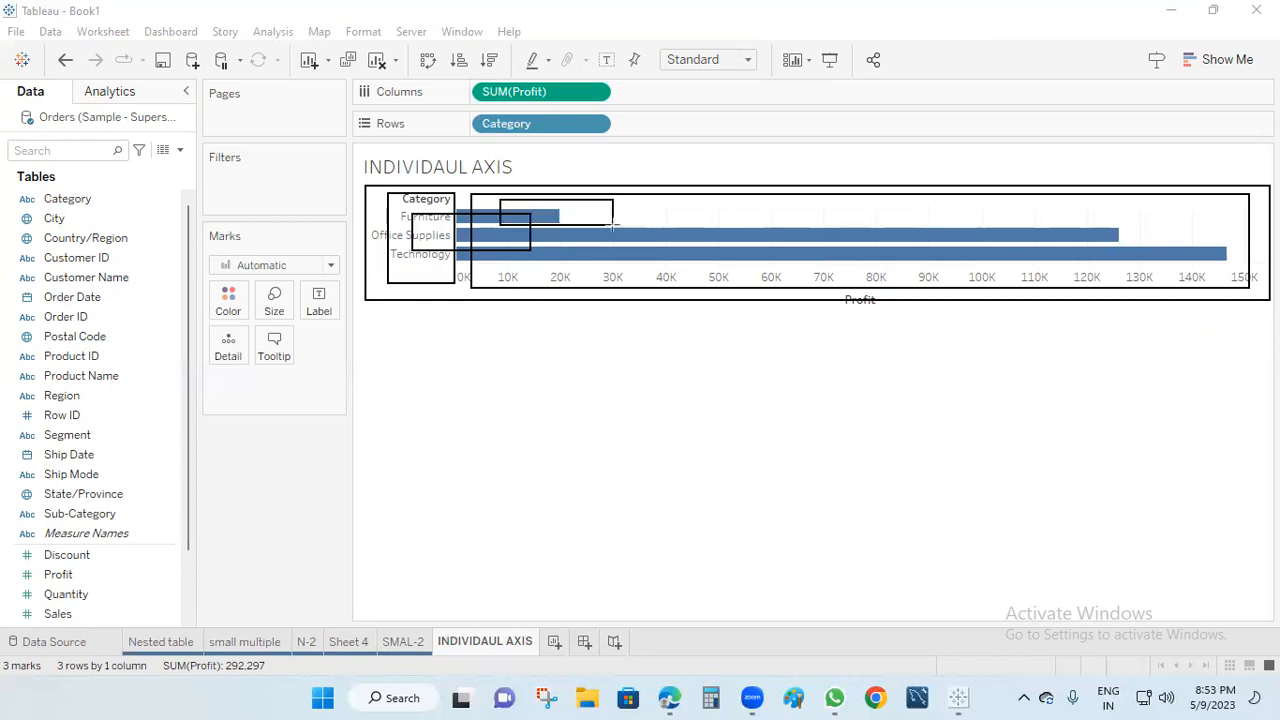
{"action": "mouse_move", "coordinate": [734, 202]}
{"action": "left_mouse_down"}
{"action": "mouse_move", "coordinate": [840, 248]}
{"action": "mouse_move", "coordinate": [845, 237]}
{"action": "left_mouse_up"}
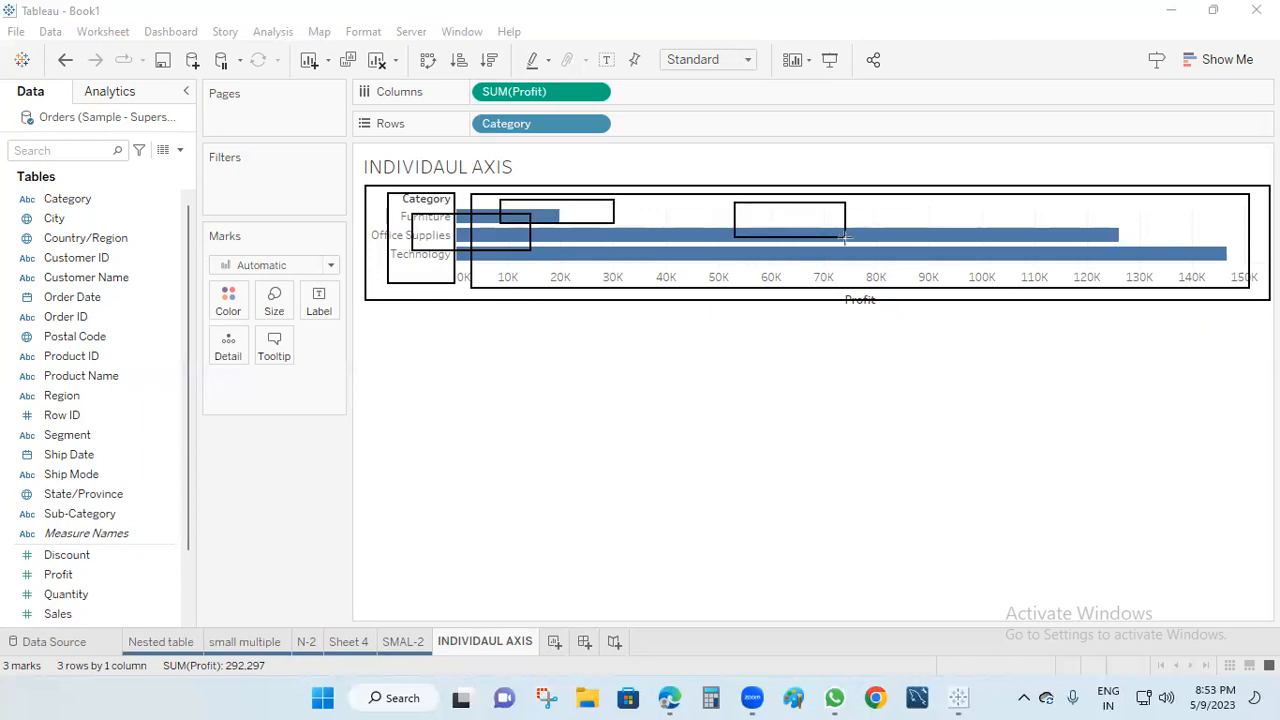
{"action": "left_click_drag", "start_coordinate": [1246, 240], "coordinate": [1166, 264]}
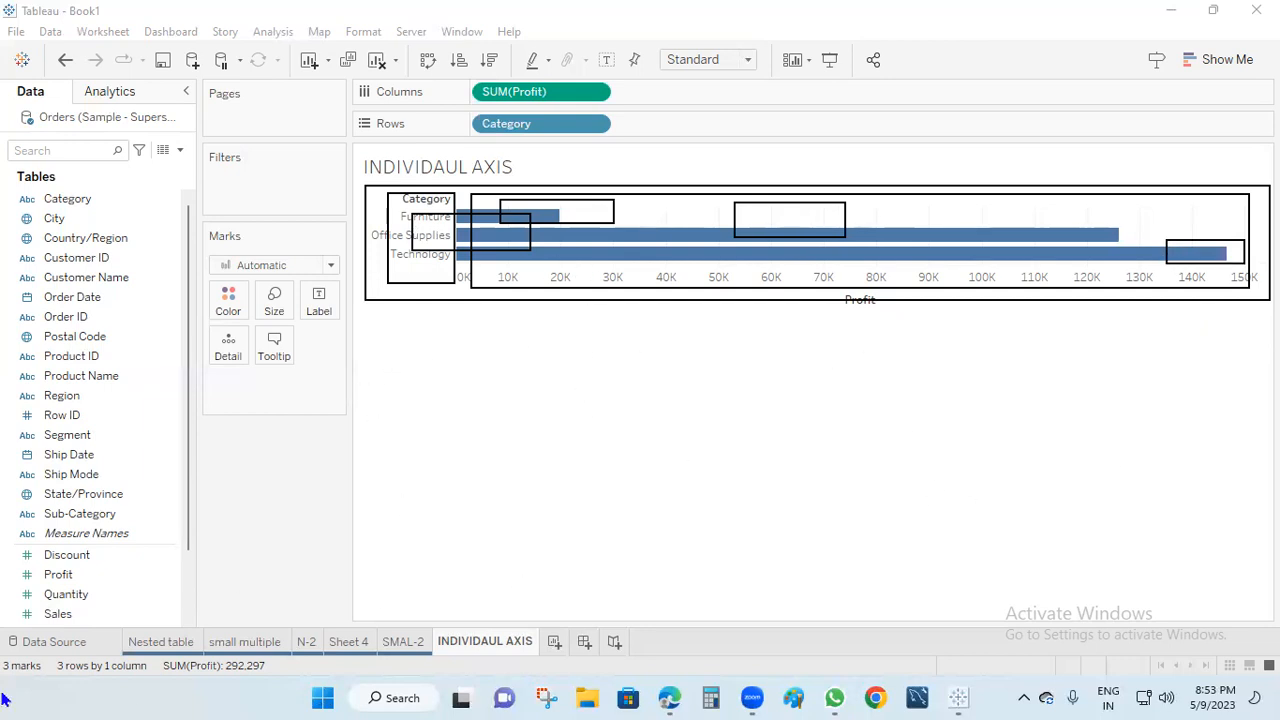
{"action": "left_click_drag", "start_coordinate": [586, 205], "coordinate": [658, 154]}
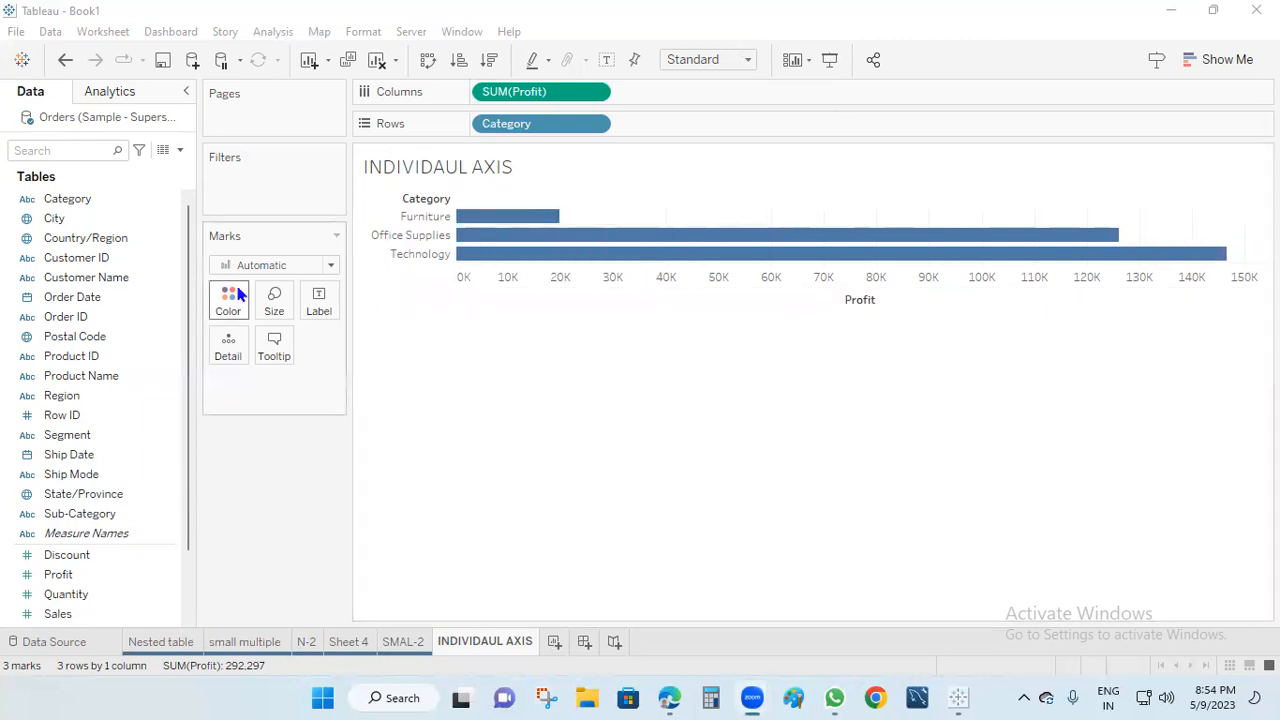
Step: Clear the INDIVIDAUL AXIS worksheet and build a bar chart with City on rows and Sales on columns
{"action": "key", "text": "alt+shift+BackSpace"}
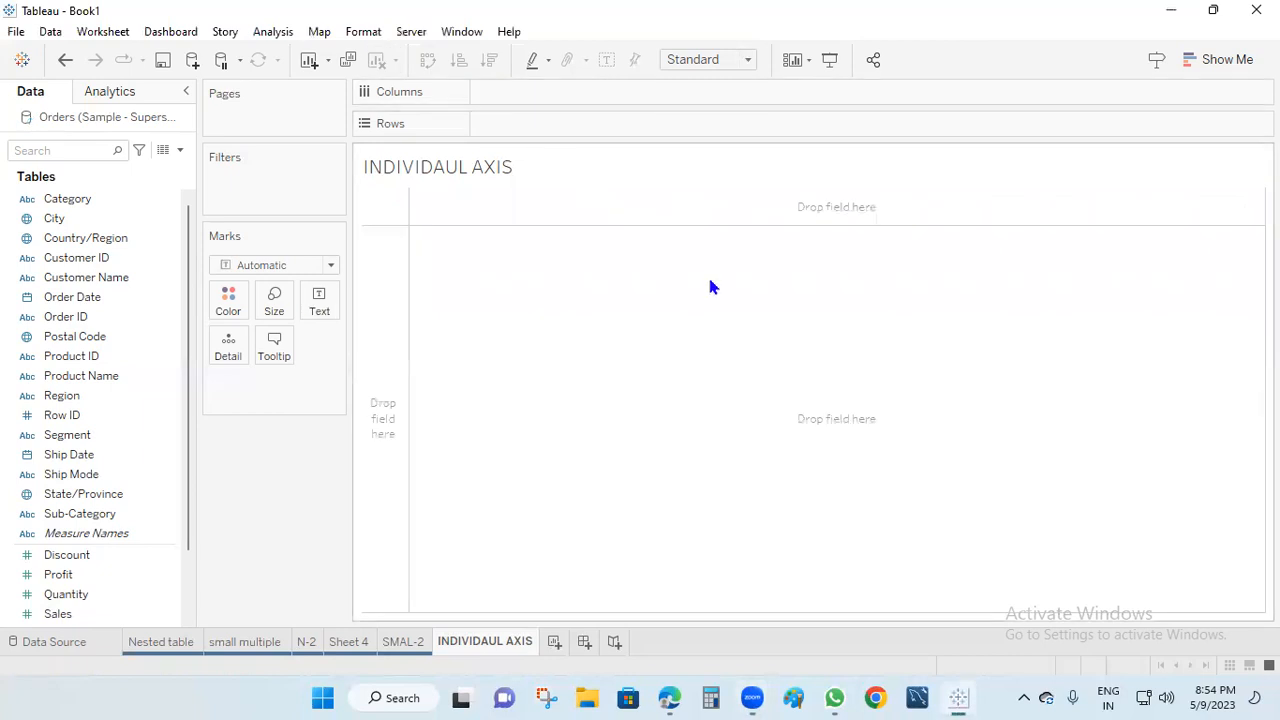
{"action": "left_click_drag", "start_coordinate": [55, 218], "coordinate": [500, 125]}
{"action": "left_click_drag", "start_coordinate": [58, 613], "coordinate": [537, 91]}
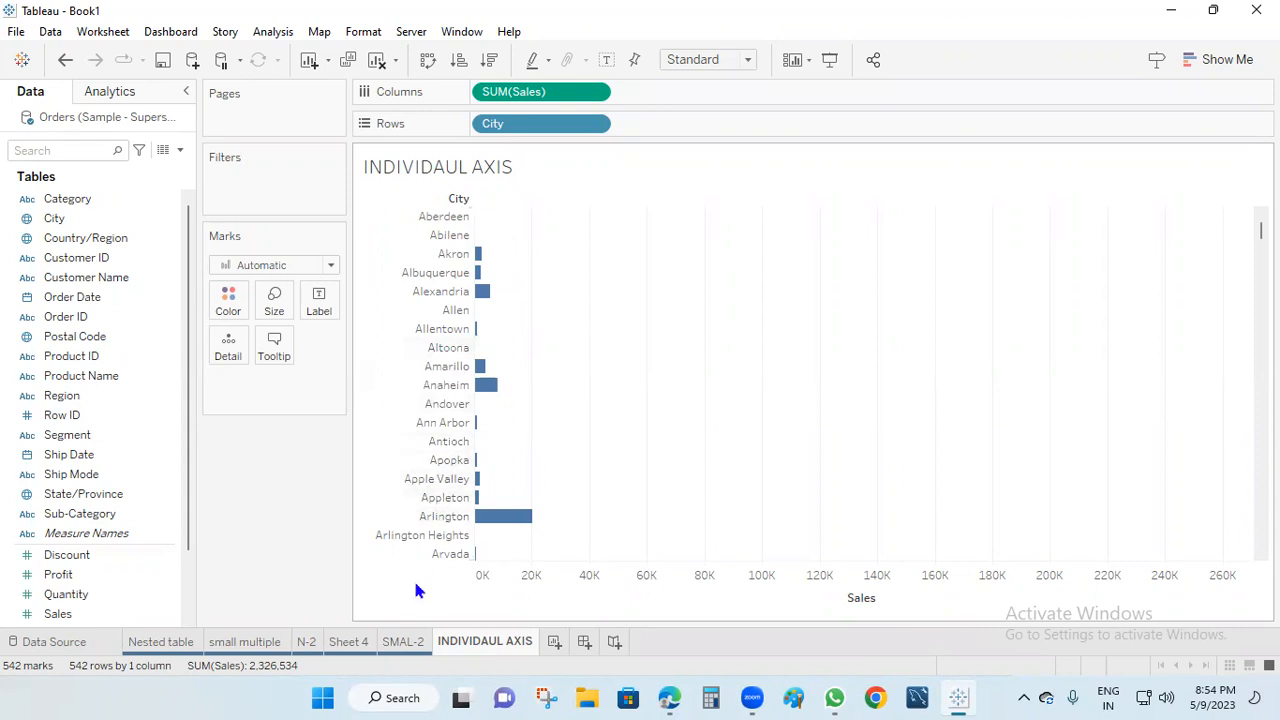
{"action": "scroll", "coordinate": [467, 502], "scroll_direction": "down", "scroll_amount": 4}
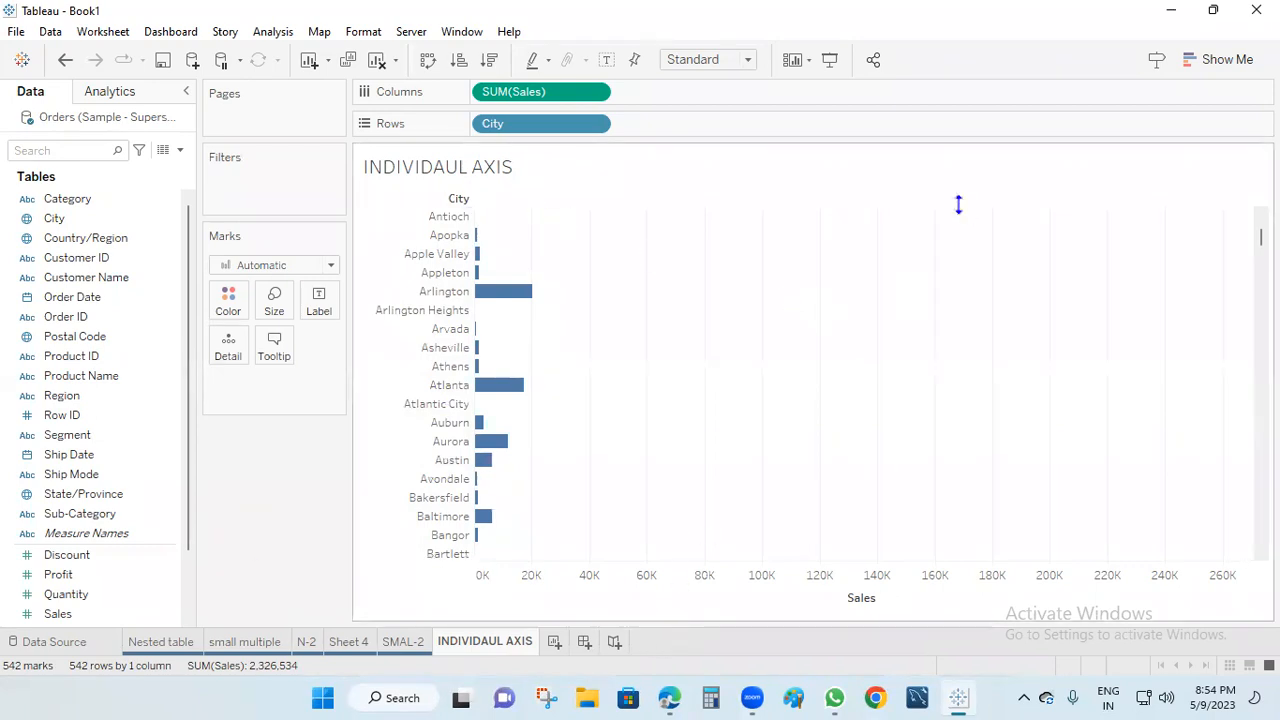
Step: Add a new worksheet and rename it as BLENDED AXIS
{"action": "left_click", "coordinate": [554, 642]}
{"action": "double_click", "coordinate": [563, 644]}
{"action": "type", "text": "BLENDED A"}
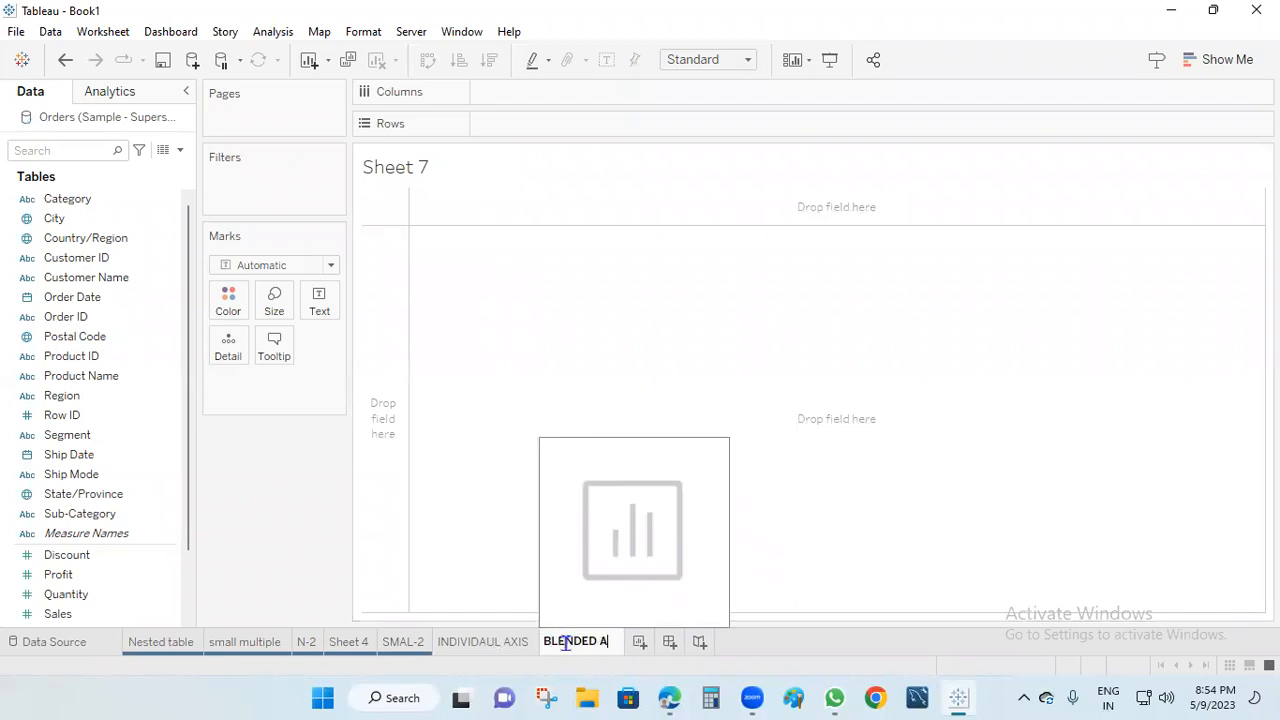
{"action": "type", "text": "XI"}
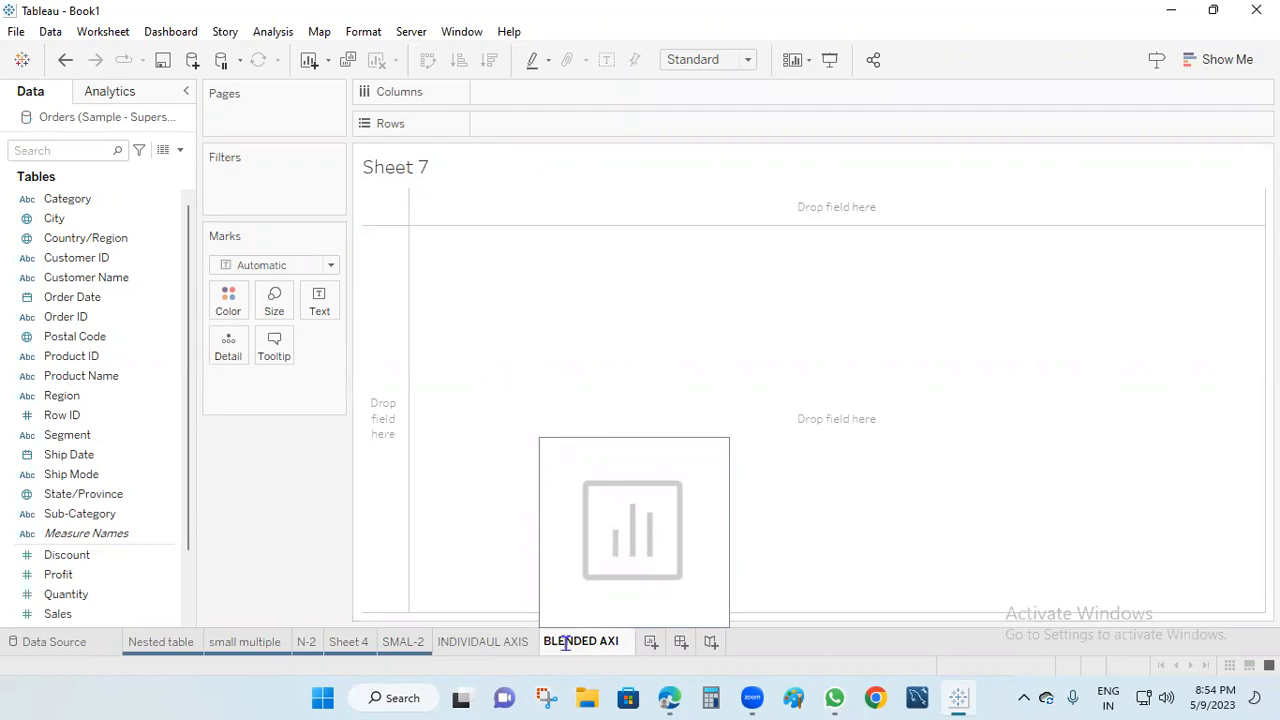
{"action": "type", "text": "S"}
{"action": "key", "text": "Return"}
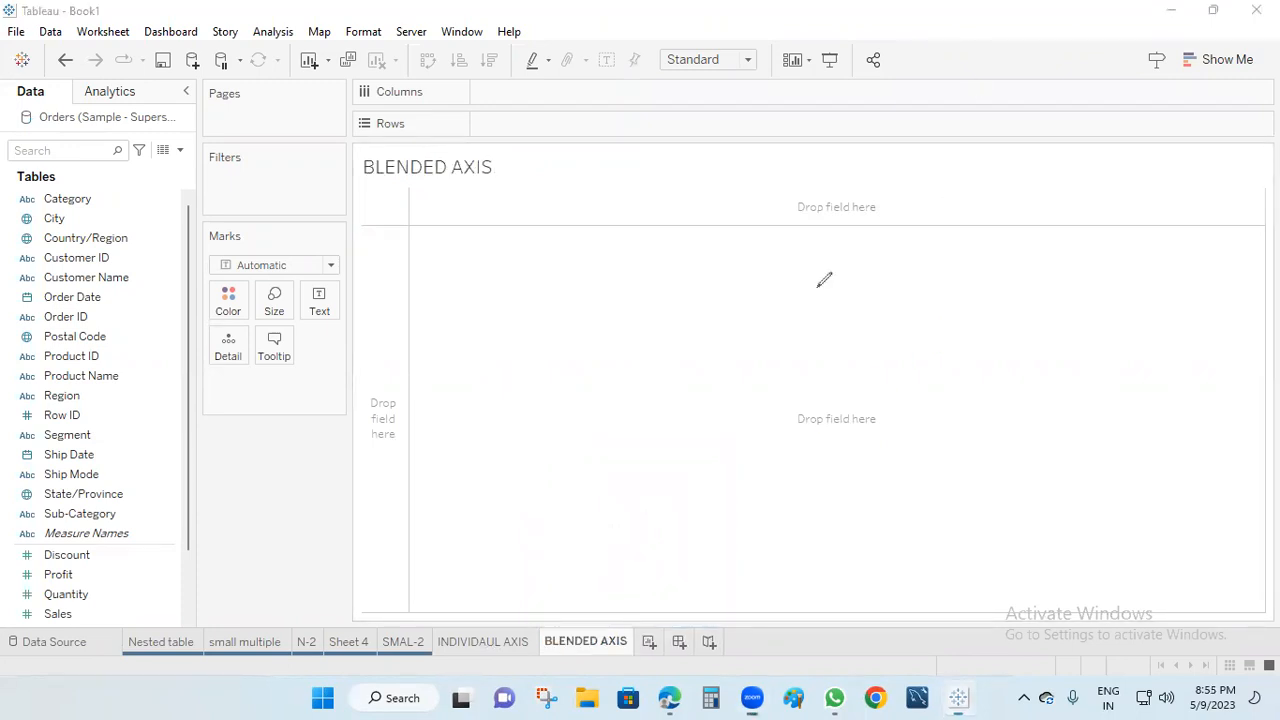
{"action": "mouse_move", "coordinate": [518, 237]}
{"action": "left_mouse_down"}
{"action": "mouse_move", "coordinate": [532, 357]}
{"action": "mouse_move", "coordinate": [994, 168]}
{"action": "mouse_move", "coordinate": [514, 348]}
{"action": "left_mouse_up"}
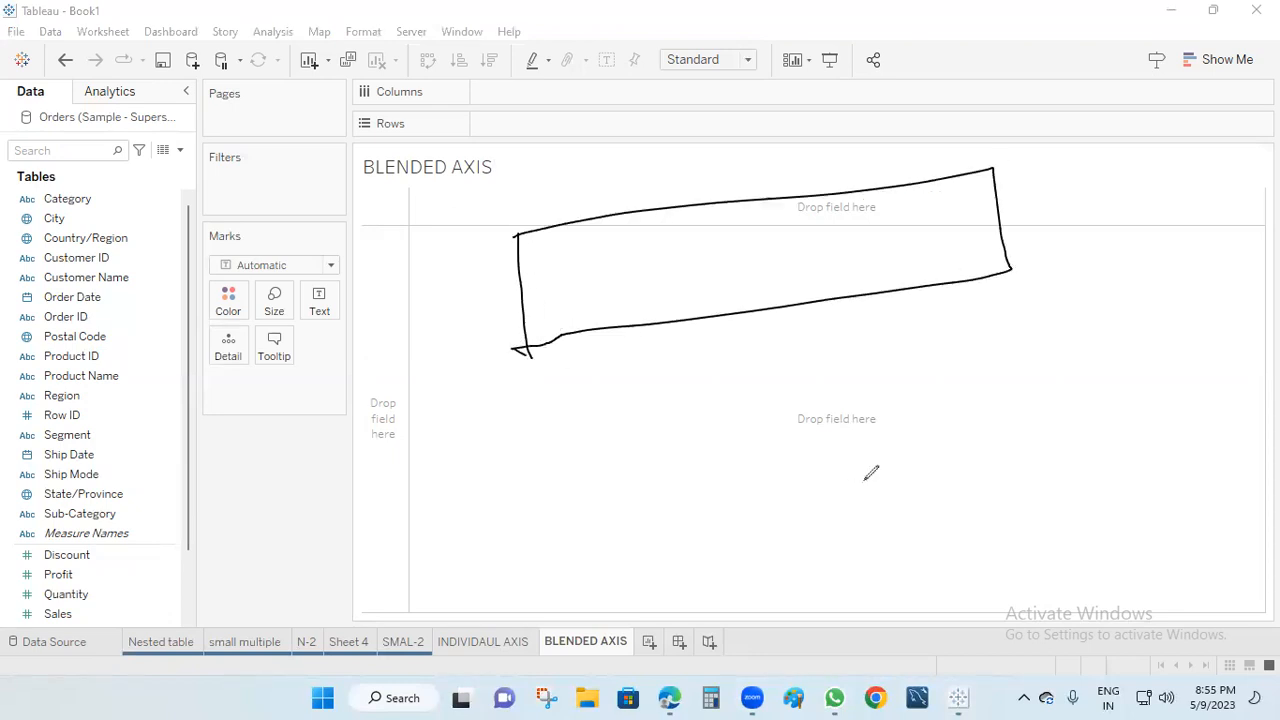
{"action": "left_click_drag", "start_coordinate": [536, 260], "coordinate": [630, 242]}
{"action": "left_click_drag", "start_coordinate": [569, 276], "coordinate": [656, 263]}
{"action": "left_click_drag", "start_coordinate": [572, 296], "coordinate": [659, 295]}
{"action": "mouse_move", "coordinate": [624, 244]}
{"action": "left_mouse_down"}
{"action": "mouse_move", "coordinate": [898, 222]}
{"action": "mouse_move", "coordinate": [898, 265]}
{"action": "left_mouse_up"}
{"action": "left_click_drag", "start_coordinate": [630, 297], "coordinate": [856, 302]}
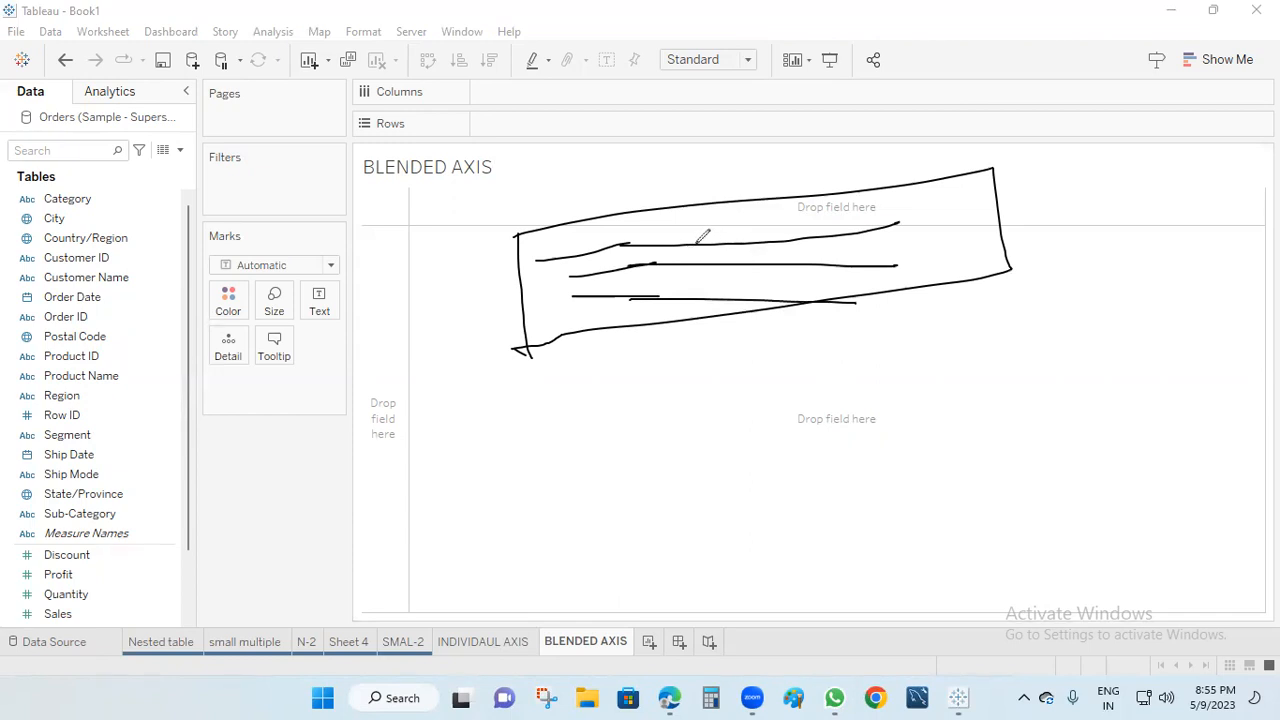
{"action": "left_click_drag", "start_coordinate": [696, 244], "coordinate": [703, 235]}
{"action": "left_click_drag", "start_coordinate": [831, 233], "coordinate": [865, 233]}
{"action": "left_click_drag", "start_coordinate": [706, 268], "coordinate": [719, 257]}
{"action": "left_click_drag", "start_coordinate": [845, 255], "coordinate": [852, 269]}
{"action": "left_click_drag", "start_coordinate": [624, 303], "coordinate": [648, 283]}
{"action": "left_click_drag", "start_coordinate": [742, 292], "coordinate": [767, 311]}
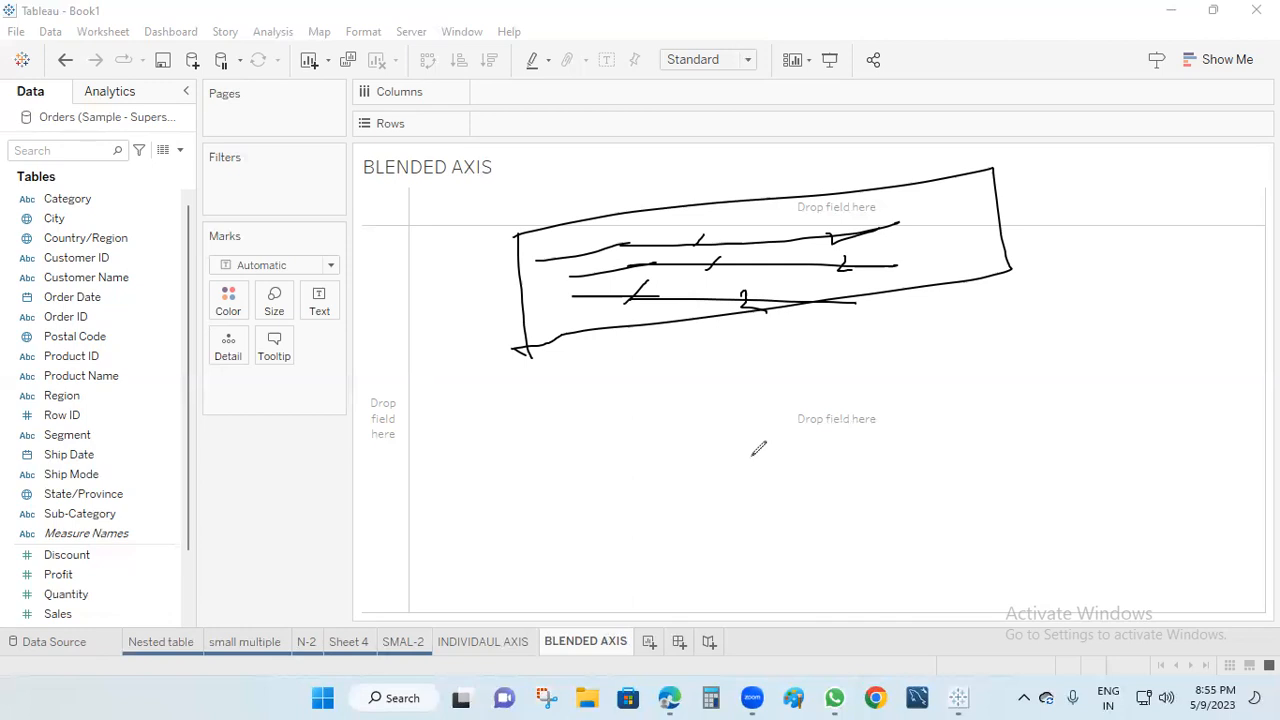
{"action": "left_click_drag", "start_coordinate": [872, 254], "coordinate": [947, 195]}
{"action": "mouse_move", "coordinate": [451, 656]}
{"action": "left_mouse_down"}
{"action": "mouse_move", "coordinate": [484, 590]}
{"action": "mouse_move", "coordinate": [474, 567]}
{"action": "mouse_move", "coordinate": [553, 518]}
{"action": "mouse_move", "coordinate": [569, 530]}
{"action": "left_mouse_up"}
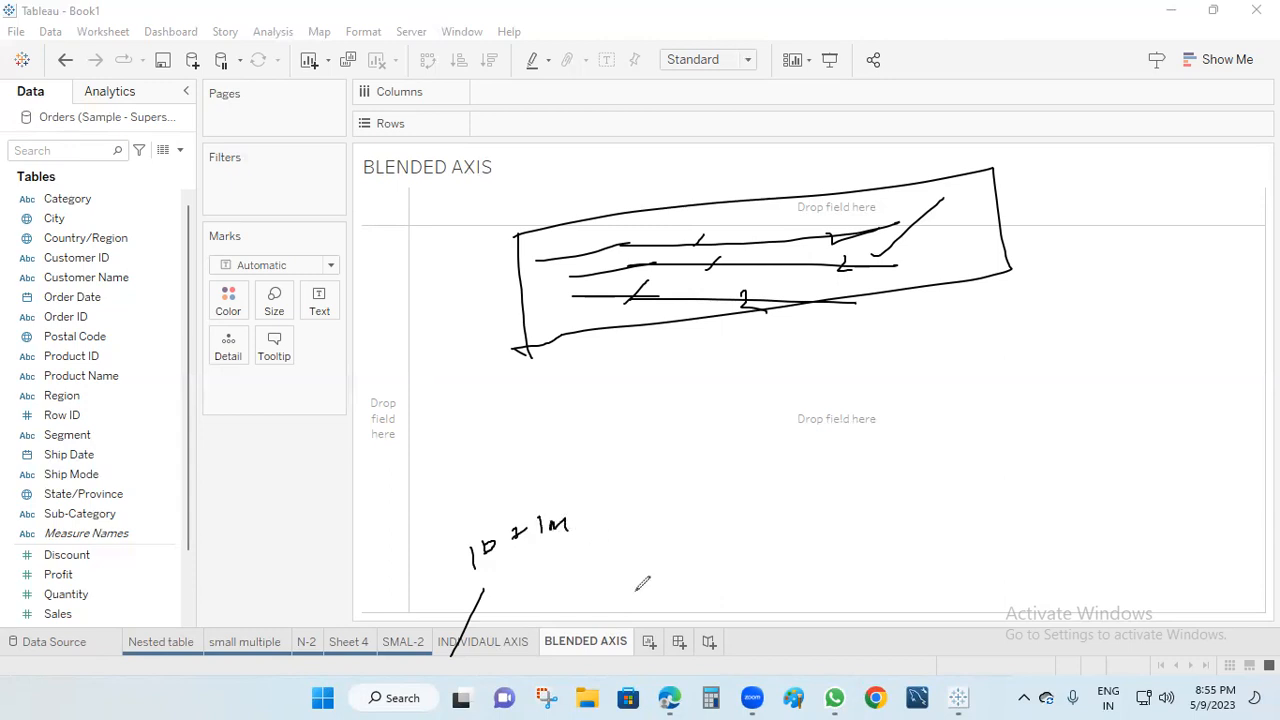
{"action": "left_click_drag", "start_coordinate": [571, 630], "coordinate": [690, 498]}
{"action": "left_click_drag", "start_coordinate": [660, 540], "coordinate": [715, 542]}
{"action": "mouse_move", "coordinate": [705, 498]}
{"action": "left_mouse_down"}
{"action": "mouse_move", "coordinate": [724, 484]}
{"action": "mouse_move", "coordinate": [738, 500]}
{"action": "left_mouse_up"}
{"action": "mouse_move", "coordinate": [731, 550]}
{"action": "left_mouse_down"}
{"action": "mouse_move", "coordinate": [746, 532]}
{"action": "mouse_move", "coordinate": [762, 563]}
{"action": "left_mouse_up"}
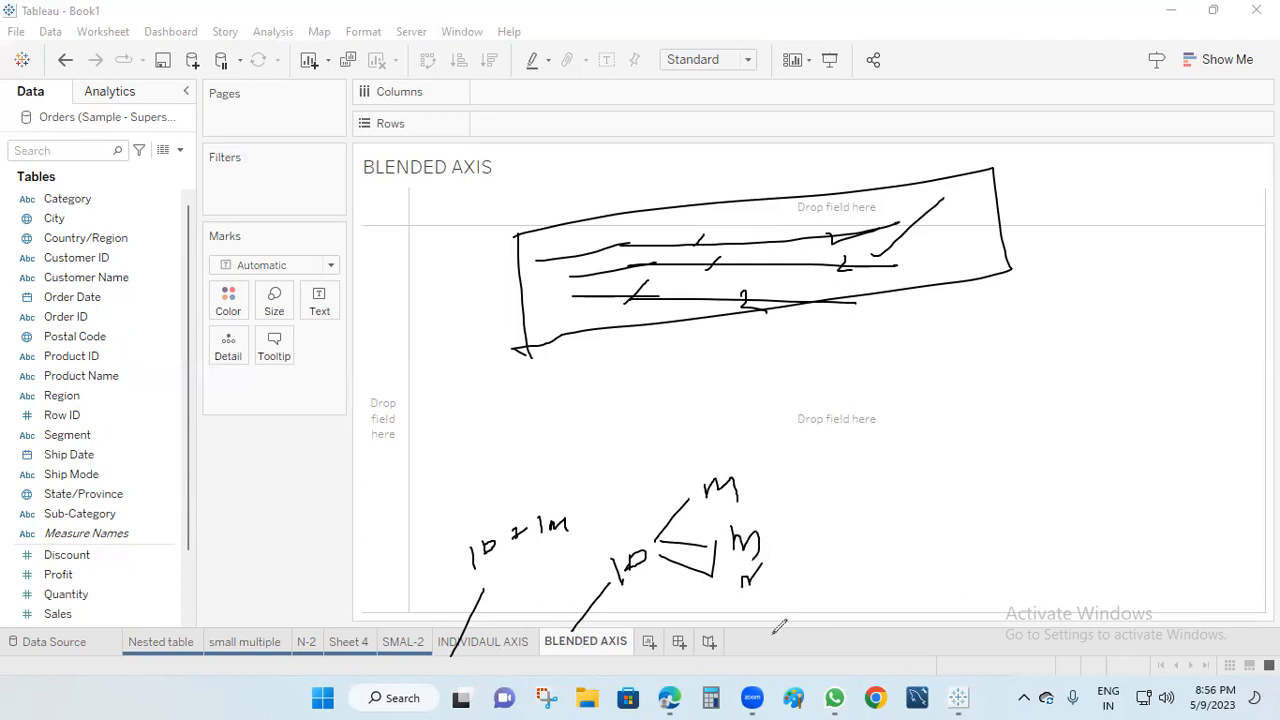
{"action": "left_click_drag", "start_coordinate": [650, 643], "coordinate": [885, 574]}
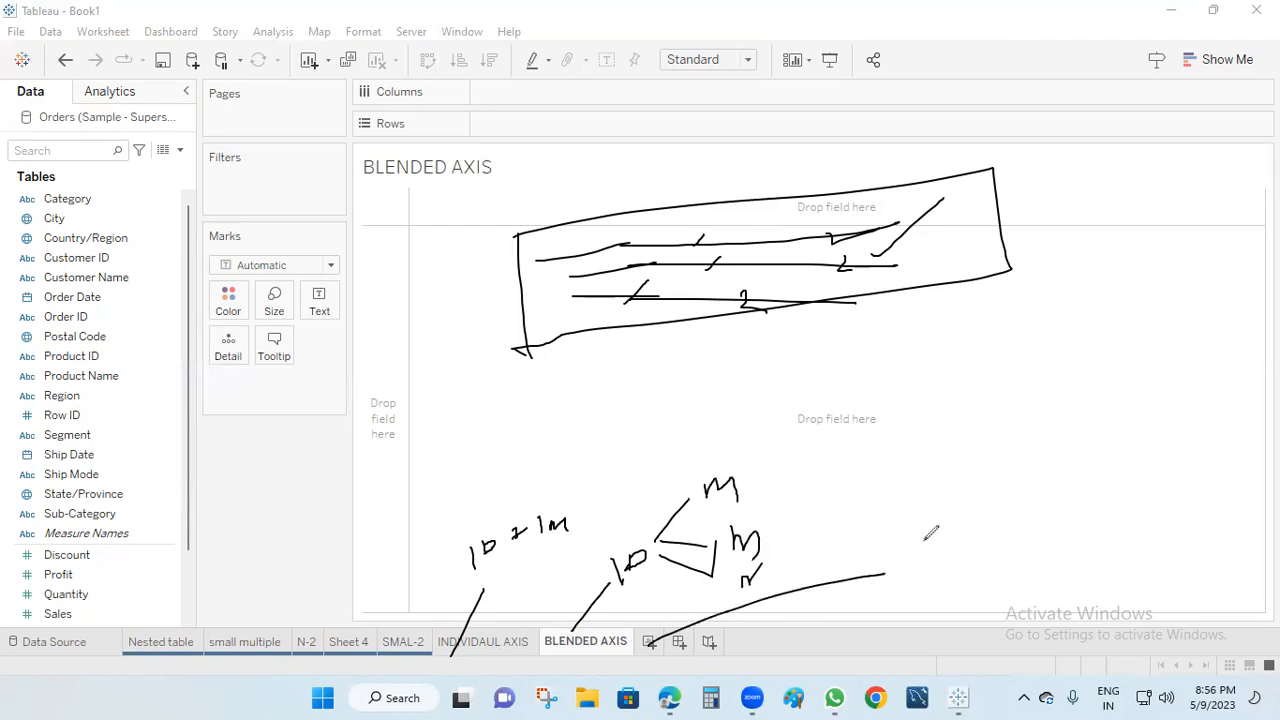
{"action": "mouse_move", "coordinate": [897, 548]}
{"action": "left_mouse_down"}
{"action": "mouse_move", "coordinate": [916, 560]}
{"action": "mouse_move", "coordinate": [905, 572]}
{"action": "left_mouse_up"}
{"action": "mouse_move", "coordinate": [945, 480]}
{"action": "left_mouse_down"}
{"action": "mouse_move", "coordinate": [922, 535]}
{"action": "mouse_move", "coordinate": [1008, 565]}
{"action": "left_mouse_up"}
{"action": "left_click_drag", "start_coordinate": [968, 437], "coordinate": [986, 472]}
{"action": "left_click_drag", "start_coordinate": [1030, 546], "coordinate": [1062, 566]}
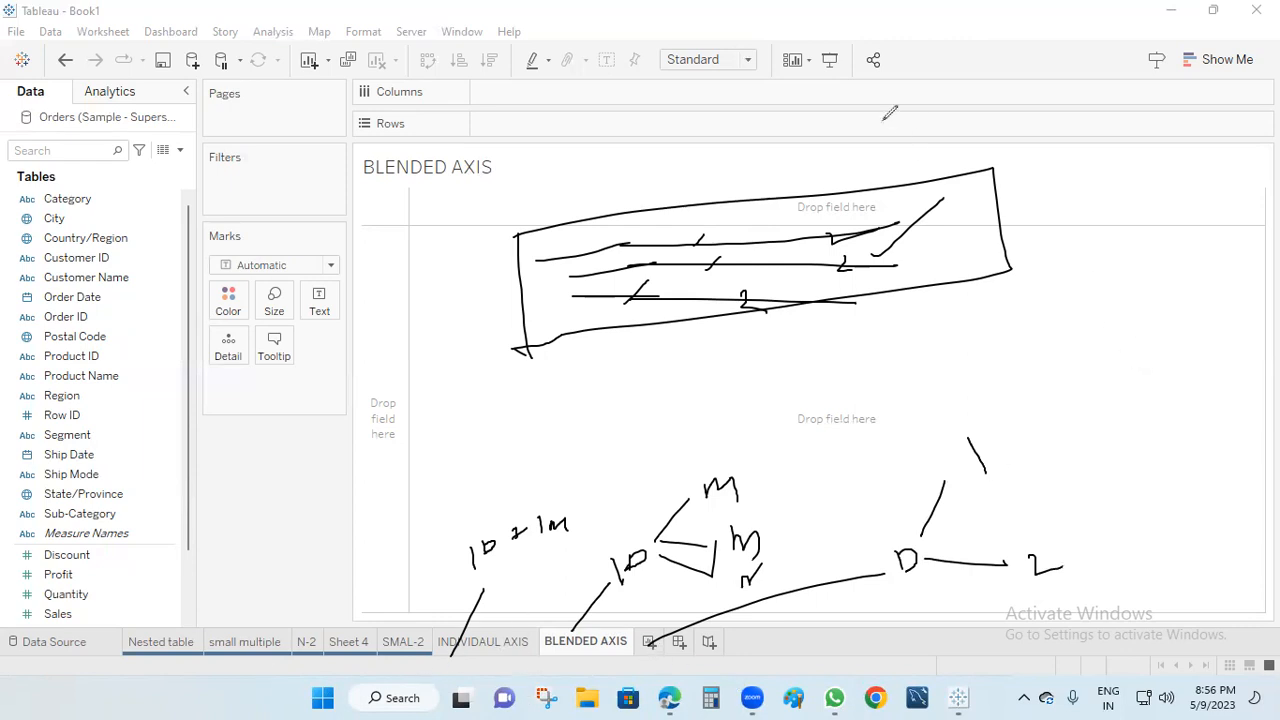
{"action": "key", "text": "e"}
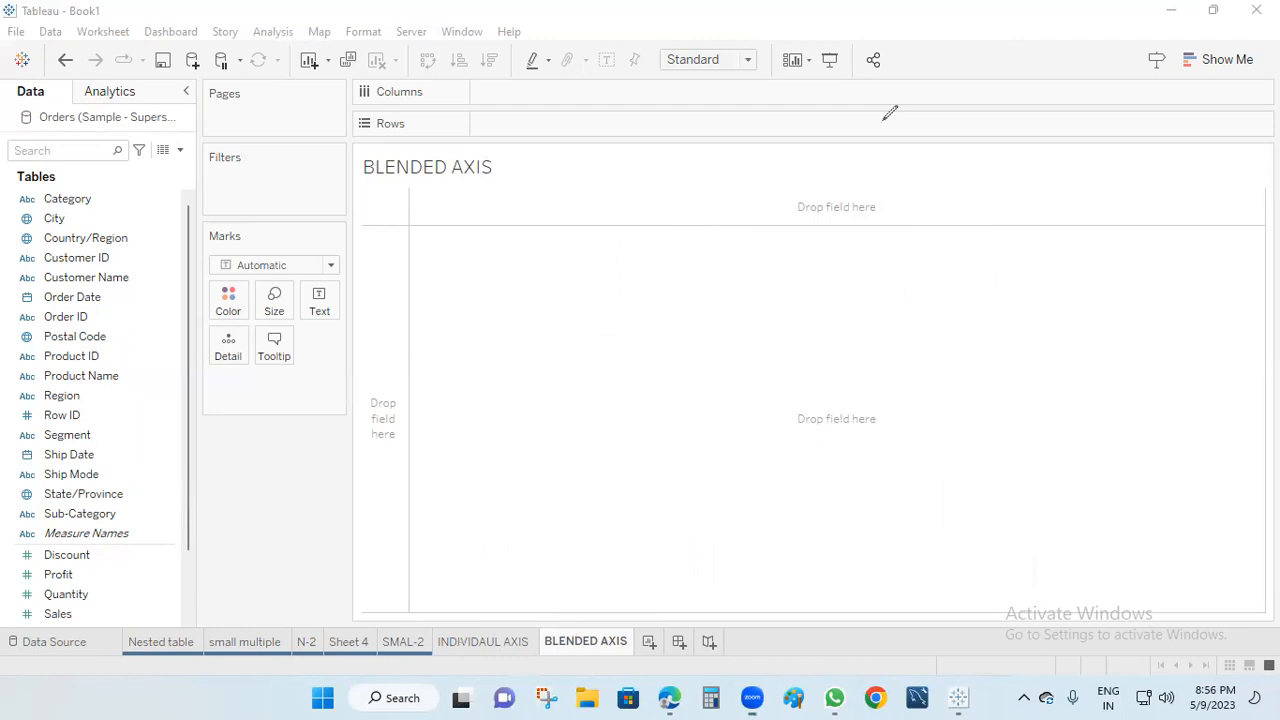
Step: Add a new worksheet and rename it as DUAL AXIS
{"action": "left_click", "coordinate": [648, 643]}
{"action": "double_click", "coordinate": [648, 642]}
{"action": "type", "text": "DUAL A"}
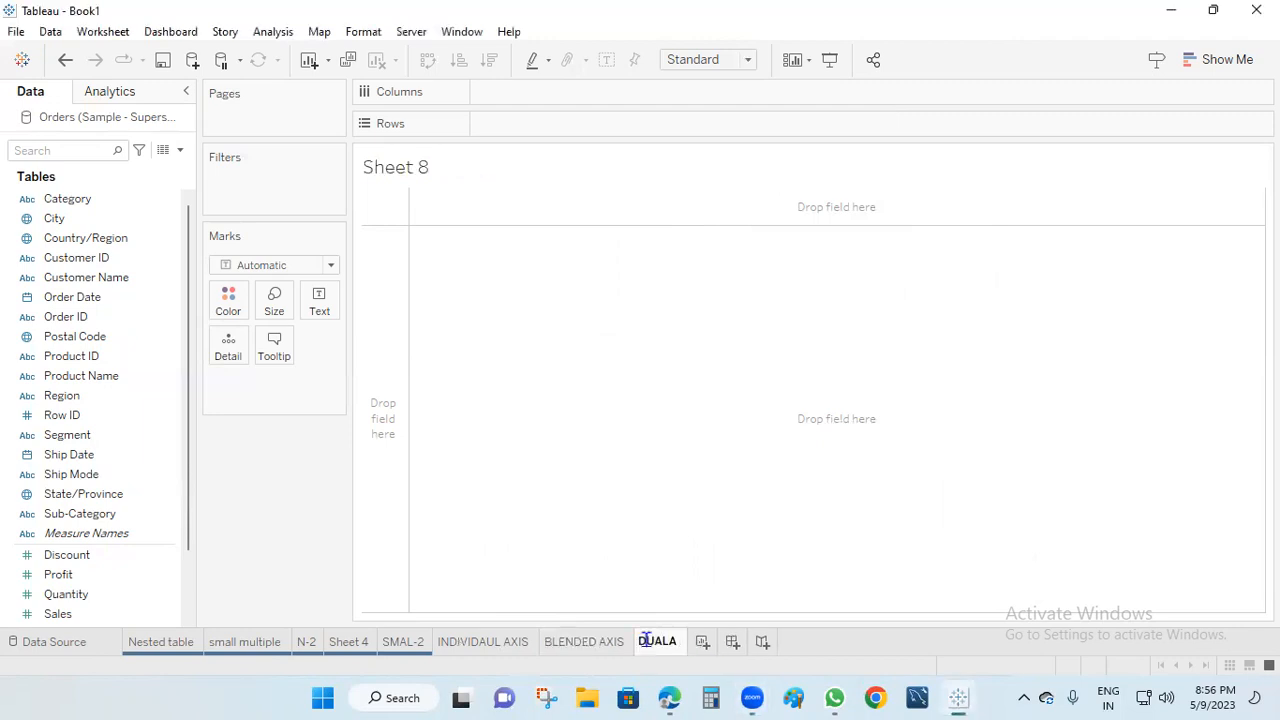
{"action": "type", "text": "XIX"}
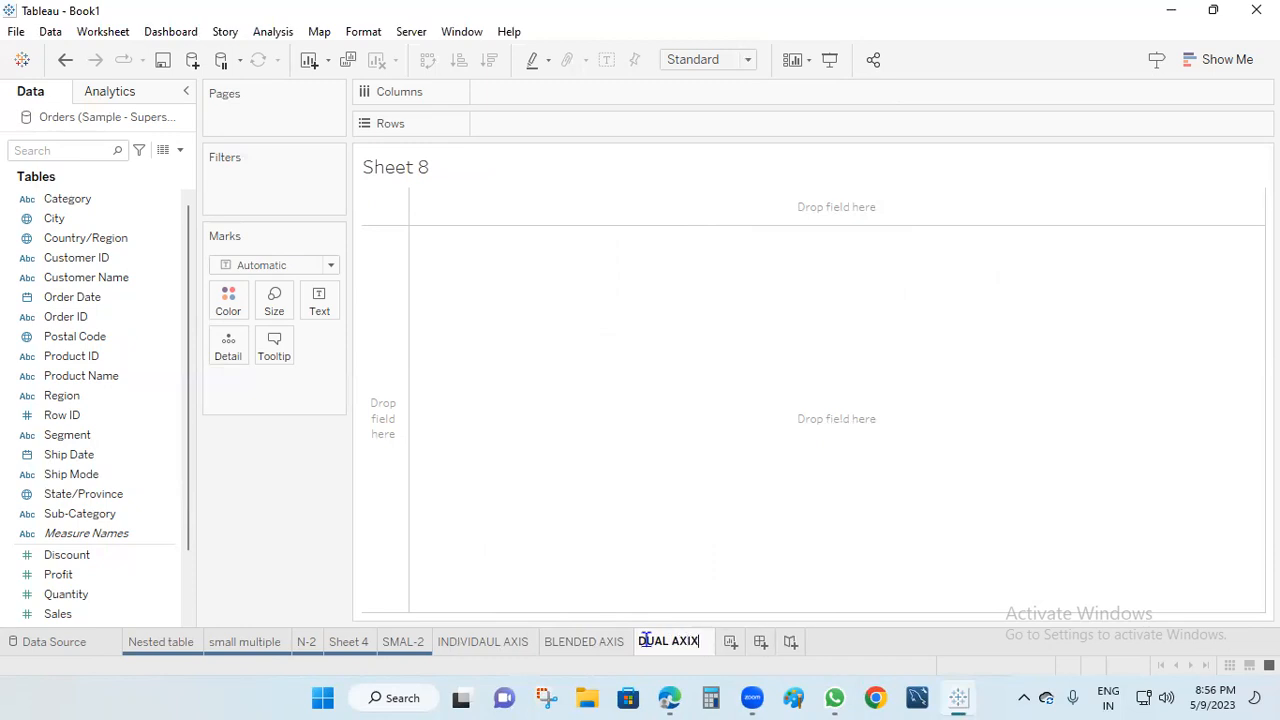
{"action": "key", "text": "BackSpace"}
{"action": "type", "text": "S"}
{"action": "left_click", "coordinate": [810, 511]}
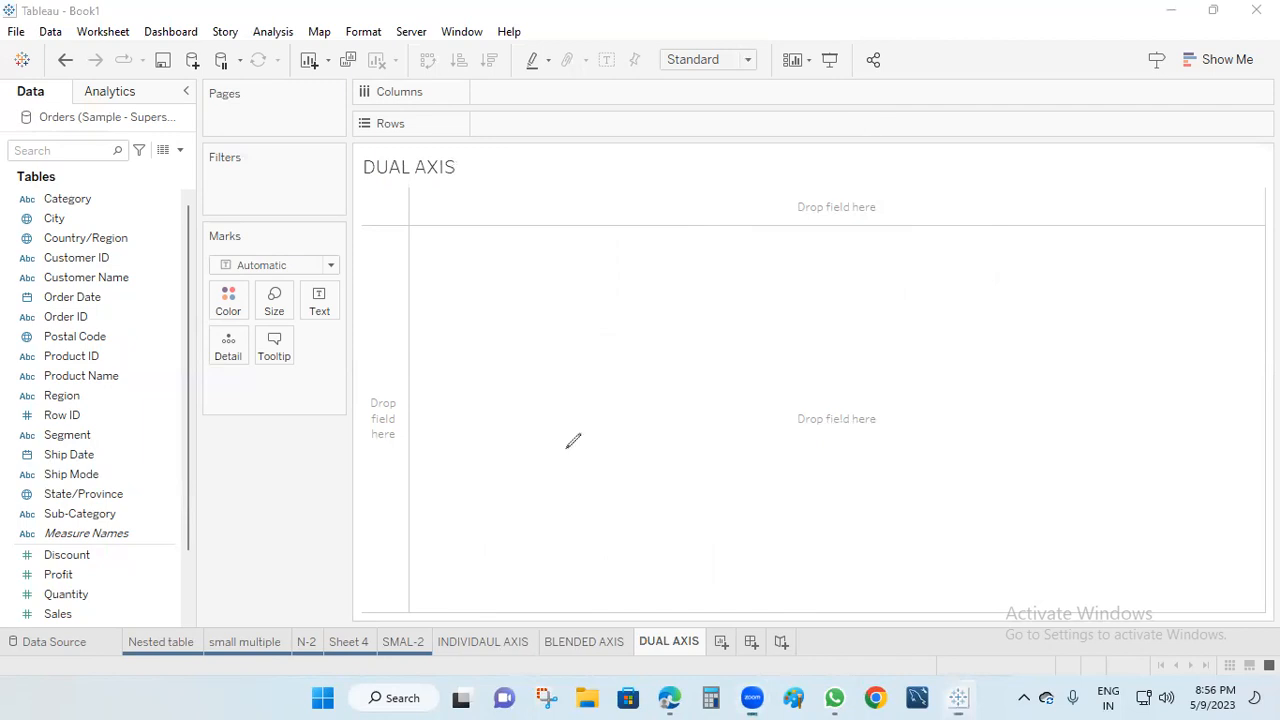
{"action": "mouse_move", "coordinate": [466, 645]}
{"action": "left_mouse_down"}
{"action": "mouse_move", "coordinate": [497, 561]}
{"action": "mouse_move", "coordinate": [492, 584]}
{"action": "mouse_move", "coordinate": [507, 575]}
{"action": "left_mouse_up"}
{"action": "mouse_move", "coordinate": [531, 532]}
{"action": "left_mouse_down"}
{"action": "mouse_move", "coordinate": [522, 552]}
{"action": "mouse_move", "coordinate": [556, 518]}
{"action": "mouse_move", "coordinate": [569, 532]}
{"action": "left_mouse_up"}
{"action": "mouse_move", "coordinate": [452, 551]}
{"action": "left_mouse_down"}
{"action": "mouse_move", "coordinate": [590, 495]}
{"action": "mouse_move", "coordinate": [550, 590]}
{"action": "mouse_move", "coordinate": [485, 600]}
{"action": "mouse_move", "coordinate": [464, 538]}
{"action": "mouse_move", "coordinate": [496, 494]}
{"action": "mouse_move", "coordinate": [551, 464]}
{"action": "left_mouse_up"}
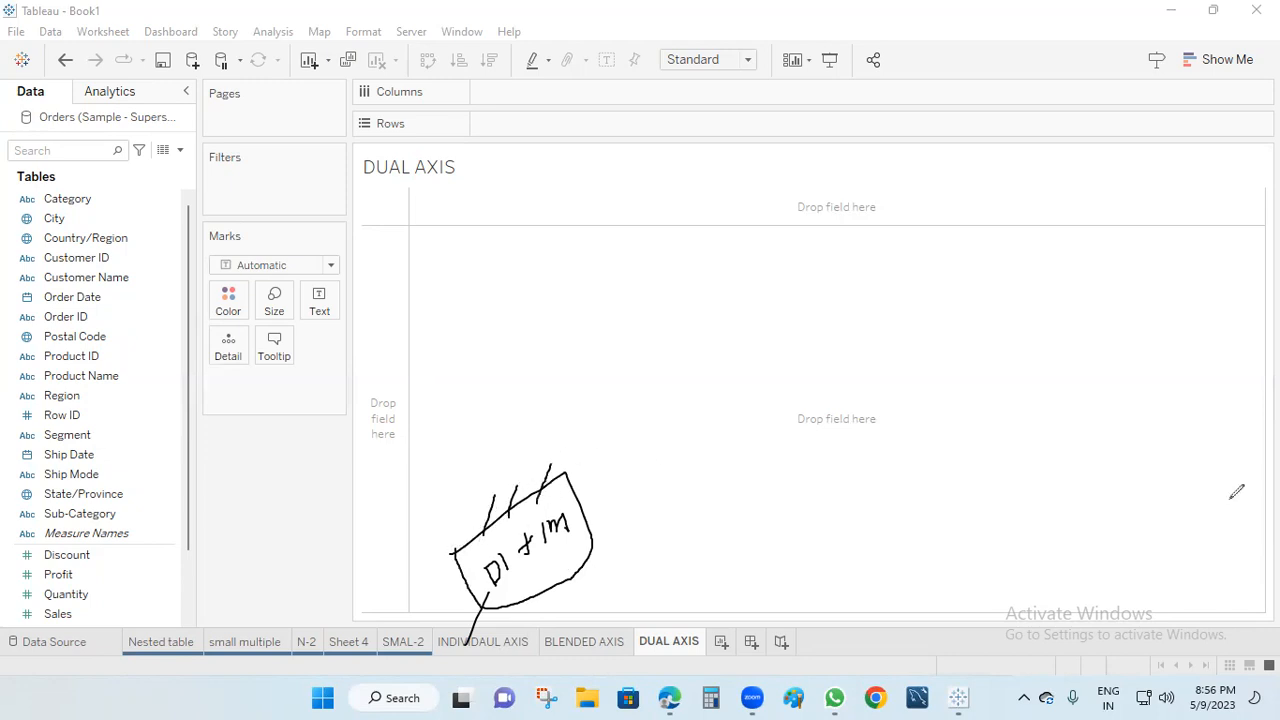
{"action": "mouse_move", "coordinate": [577, 647]}
{"action": "left_mouse_down"}
{"action": "mouse_move", "coordinate": [645, 581]}
{"action": "mouse_move", "coordinate": [636, 574]}
{"action": "mouse_move", "coordinate": [655, 597]}
{"action": "left_mouse_up"}
{"action": "mouse_move", "coordinate": [654, 540]}
{"action": "left_mouse_down"}
{"action": "mouse_move", "coordinate": [657, 570]}
{"action": "mouse_move", "coordinate": [673, 556]}
{"action": "left_mouse_up"}
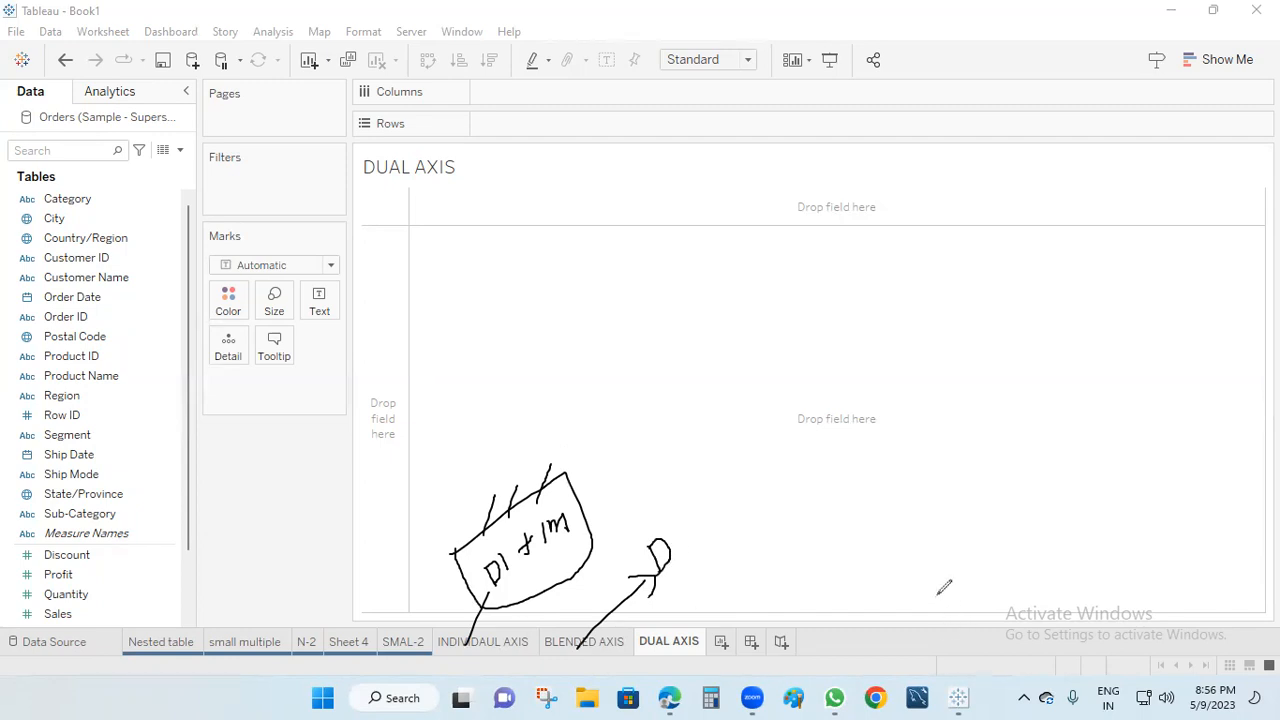
{"action": "mouse_move", "coordinate": [663, 461]}
{"action": "left_mouse_down"}
{"action": "mouse_move", "coordinate": [674, 479]}
{"action": "mouse_move", "coordinate": [672, 455]}
{"action": "mouse_move", "coordinate": [690, 477]}
{"action": "mouse_move", "coordinate": [698, 466]}
{"action": "mouse_move", "coordinate": [690, 513]}
{"action": "mouse_move", "coordinate": [726, 510]}
{"action": "mouse_move", "coordinate": [744, 490]}
{"action": "left_mouse_up"}
{"action": "mouse_move", "coordinate": [722, 558]}
{"action": "left_mouse_down"}
{"action": "mouse_move", "coordinate": [740, 536]}
{"action": "mouse_move", "coordinate": [760, 553]}
{"action": "left_mouse_up"}
{"action": "mouse_move", "coordinate": [734, 594]}
{"action": "left_mouse_down"}
{"action": "mouse_move", "coordinate": [778, 572]}
{"action": "mouse_move", "coordinate": [770, 625]}
{"action": "left_mouse_up"}
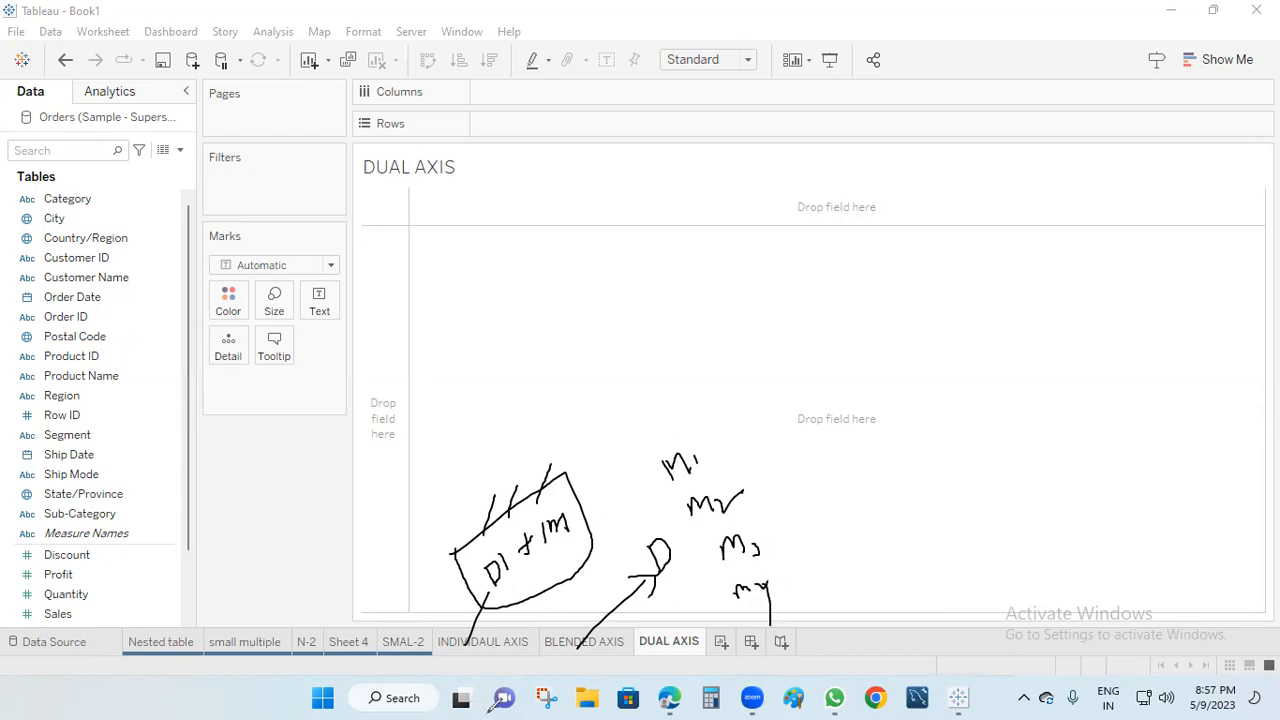
{"action": "mouse_move", "coordinate": [676, 641]}
{"action": "left_mouse_down"}
{"action": "mouse_move", "coordinate": [850, 432]}
{"action": "mouse_move", "coordinate": [884, 430]}
{"action": "left_mouse_up"}
{"action": "left_click_drag", "start_coordinate": [905, 388], "coordinate": [910, 425]}
{"action": "mouse_move", "coordinate": [941, 288]}
{"action": "left_mouse_down"}
{"action": "mouse_move", "coordinate": [934, 352]}
{"action": "mouse_move", "coordinate": [1002, 380]}
{"action": "left_mouse_up"}
{"action": "left_click_drag", "start_coordinate": [966, 254], "coordinate": [976, 279]}
{"action": "mouse_move", "coordinate": [1027, 350]}
{"action": "left_mouse_down"}
{"action": "mouse_move", "coordinate": [1036, 373]}
{"action": "mouse_move", "coordinate": [1045, 345]}
{"action": "left_mouse_up"}
{"action": "mouse_move", "coordinate": [992, 244]}
{"action": "left_mouse_down"}
{"action": "mouse_move", "coordinate": [1028, 246]}
{"action": "mouse_move", "coordinate": [1020, 262]}
{"action": "left_mouse_up"}
{"action": "mouse_move", "coordinate": [1066, 348]}
{"action": "left_mouse_down"}
{"action": "mouse_move", "coordinate": [1068, 320]}
{"action": "mouse_move", "coordinate": [1097, 351]}
{"action": "left_mouse_up"}
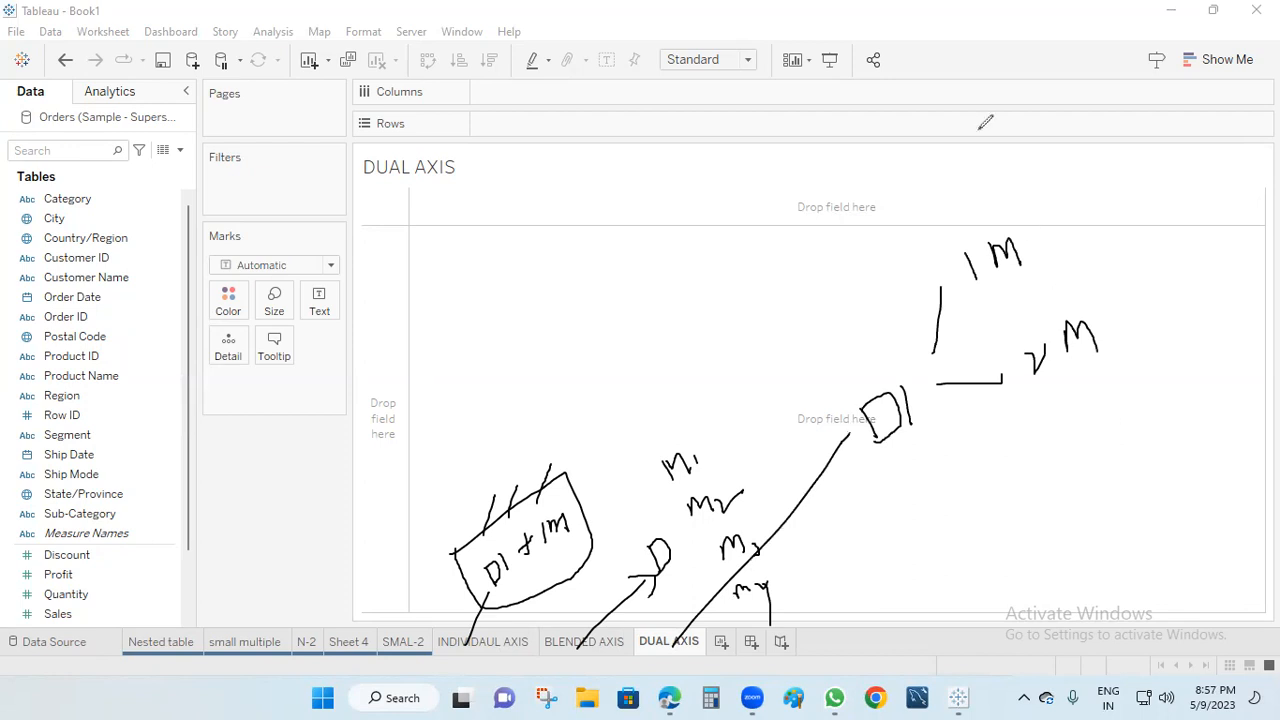
{"action": "key", "text": "Escape"}
Step: Replace the title of the BLENDED AXIS worksheet with YEAR WISE SALES AND PROFIT
{"action": "left_click", "coordinate": [589, 643]}
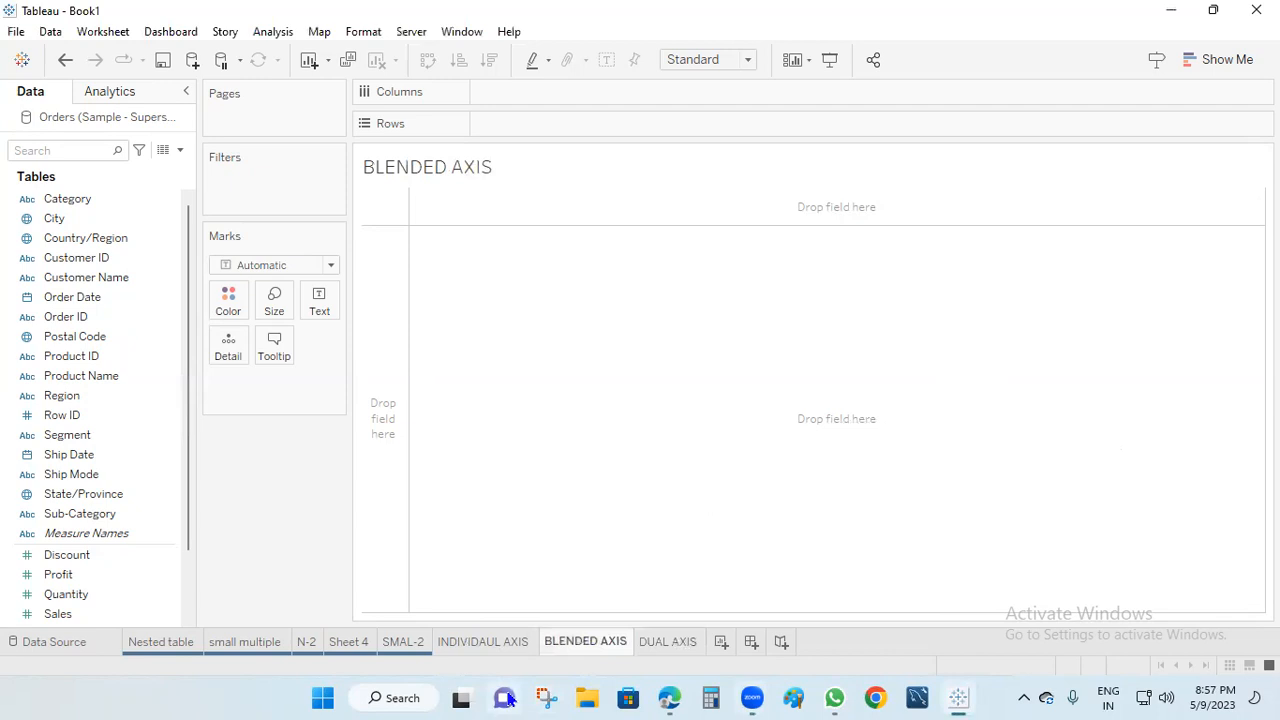
{"action": "left_click", "coordinate": [490, 642]}
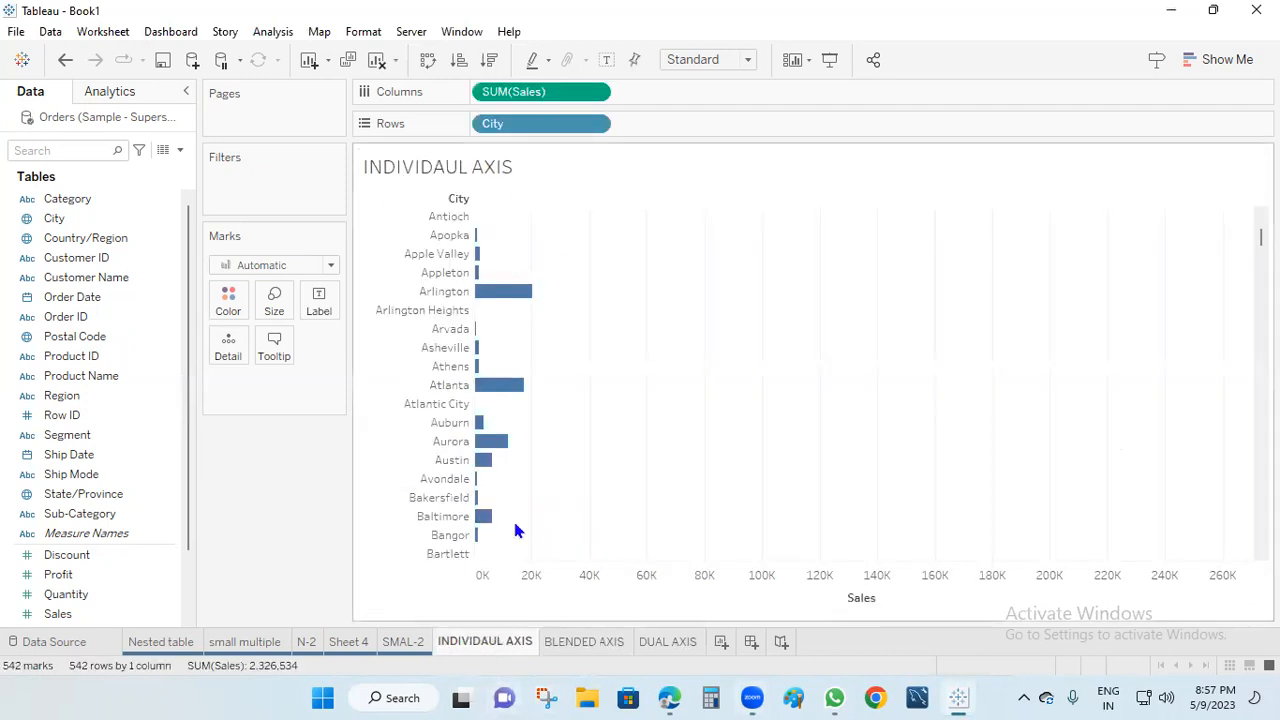
{"action": "left_click", "coordinate": [590, 642]}
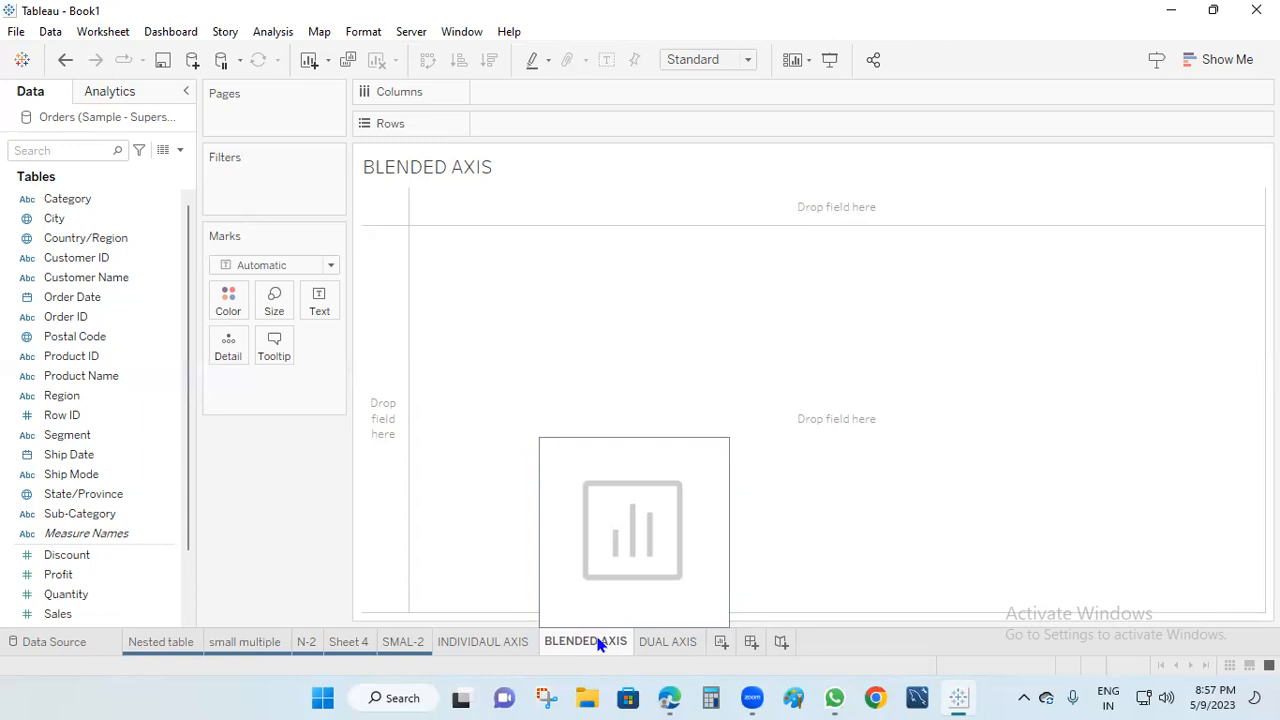
{"action": "double_click", "coordinate": [497, 163]}
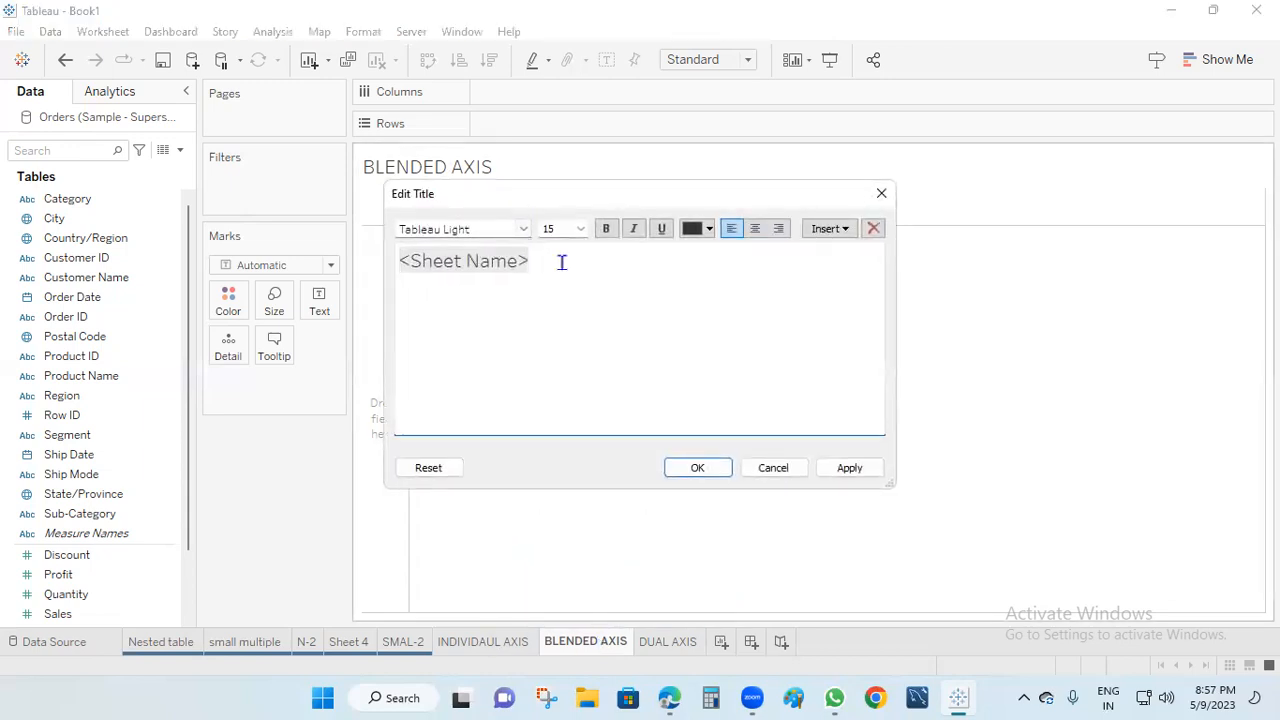
{"action": "left_click_drag", "start_coordinate": [562, 262], "coordinate": [378, 221]}
{"action": "type", "text": "YEAR WISE SAL"}
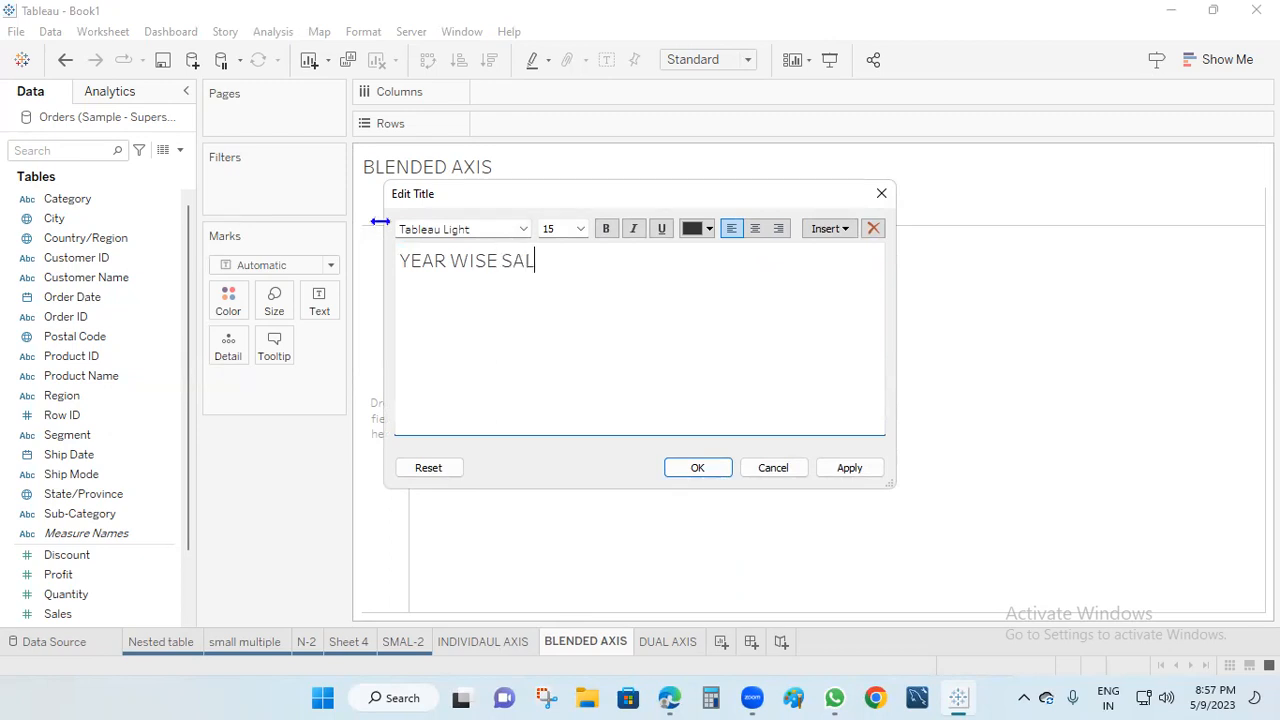
{"action": "type", "text": "ES AND PRO"}
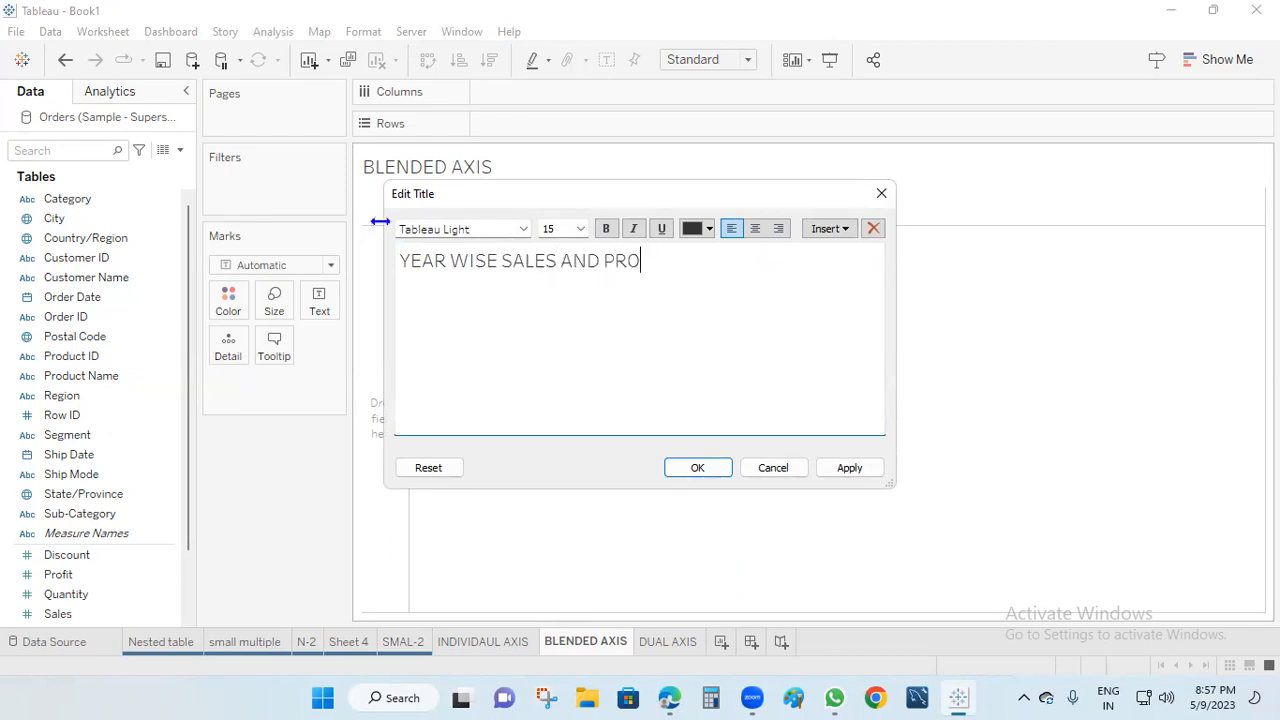
Step: Format the worksheet's title text as bold and blue, and apply the changes
{"action": "left_click_drag", "start_coordinate": [702, 271], "coordinate": [380, 289]}
{"action": "left_click", "coordinate": [697, 228]}
{"action": "left_click", "coordinate": [692, 338]}
{"action": "left_click", "coordinate": [862, 467]}
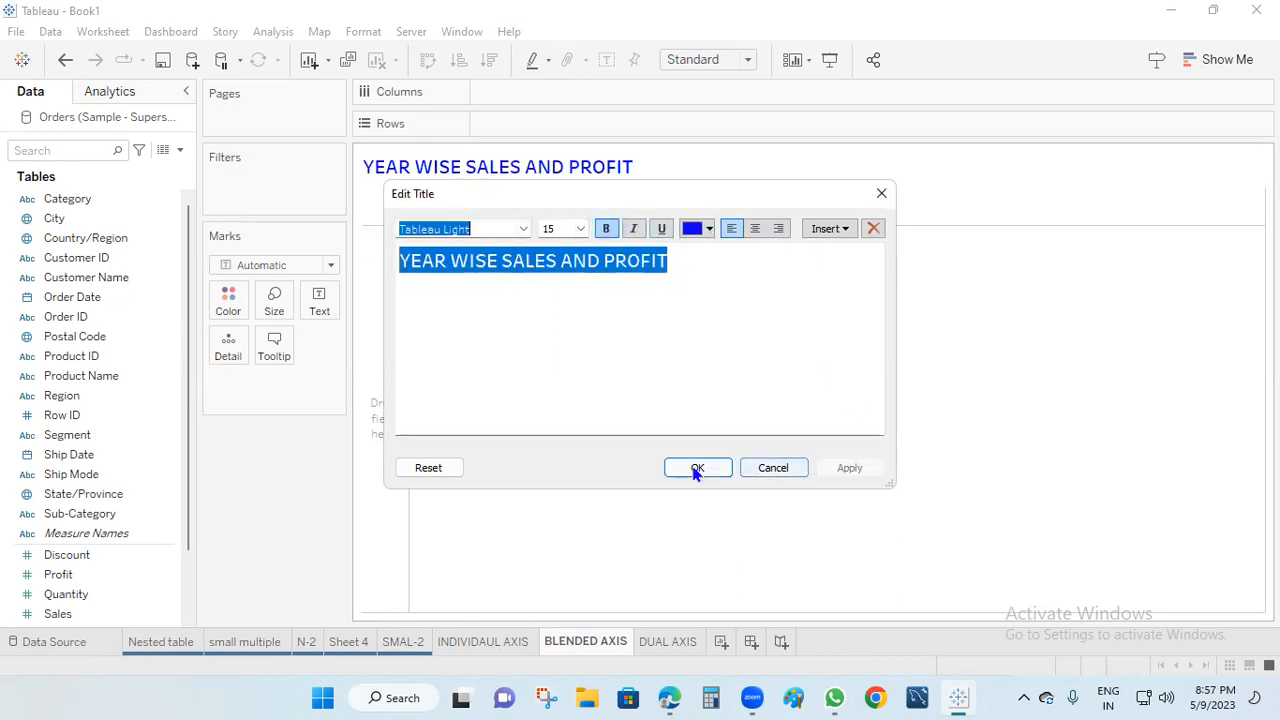
{"action": "left_click", "coordinate": [695, 468]}
{"action": "left_click", "coordinate": [909, 86]}
{"action": "mouse_move", "coordinate": [396, 145]}
{"action": "left_mouse_down"}
{"action": "mouse_move", "coordinate": [374, 203]}
{"action": "mouse_move", "coordinate": [402, 155]}
{"action": "left_mouse_up"}
{"action": "mouse_move", "coordinate": [355, 236]}
{"action": "left_mouse_down"}
{"action": "mouse_move", "coordinate": [363, 255]}
{"action": "mouse_move", "coordinate": [374, 237]}
{"action": "mouse_move", "coordinate": [388, 251]}
{"action": "mouse_move", "coordinate": [374, 260]}
{"action": "left_mouse_up"}
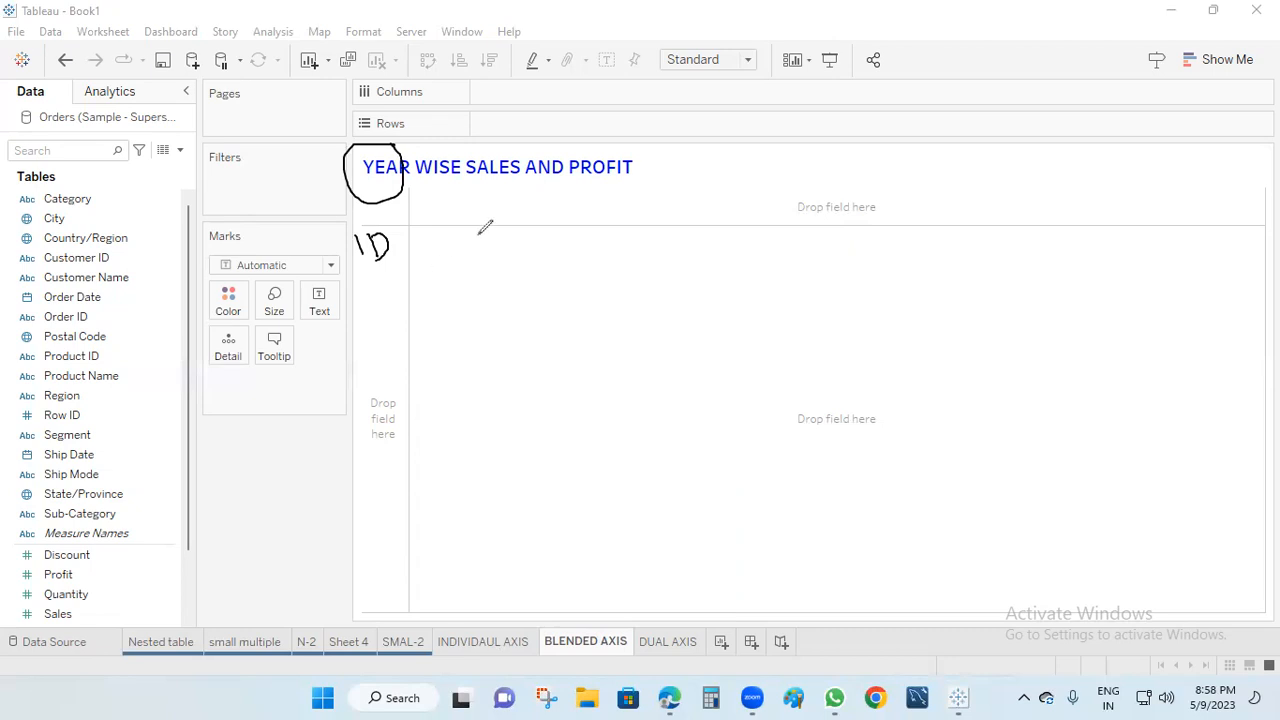
{"action": "mouse_move", "coordinate": [502, 180]}
{"action": "left_mouse_down"}
{"action": "mouse_move", "coordinate": [510, 246]}
{"action": "mouse_move", "coordinate": [530, 232]}
{"action": "mouse_move", "coordinate": [550, 240]}
{"action": "left_mouse_up"}
{"action": "mouse_move", "coordinate": [592, 186]}
{"action": "left_mouse_down"}
{"action": "mouse_move", "coordinate": [604, 230]}
{"action": "mouse_move", "coordinate": [647, 252]}
{"action": "mouse_move", "coordinate": [606, 282]}
{"action": "left_mouse_up"}
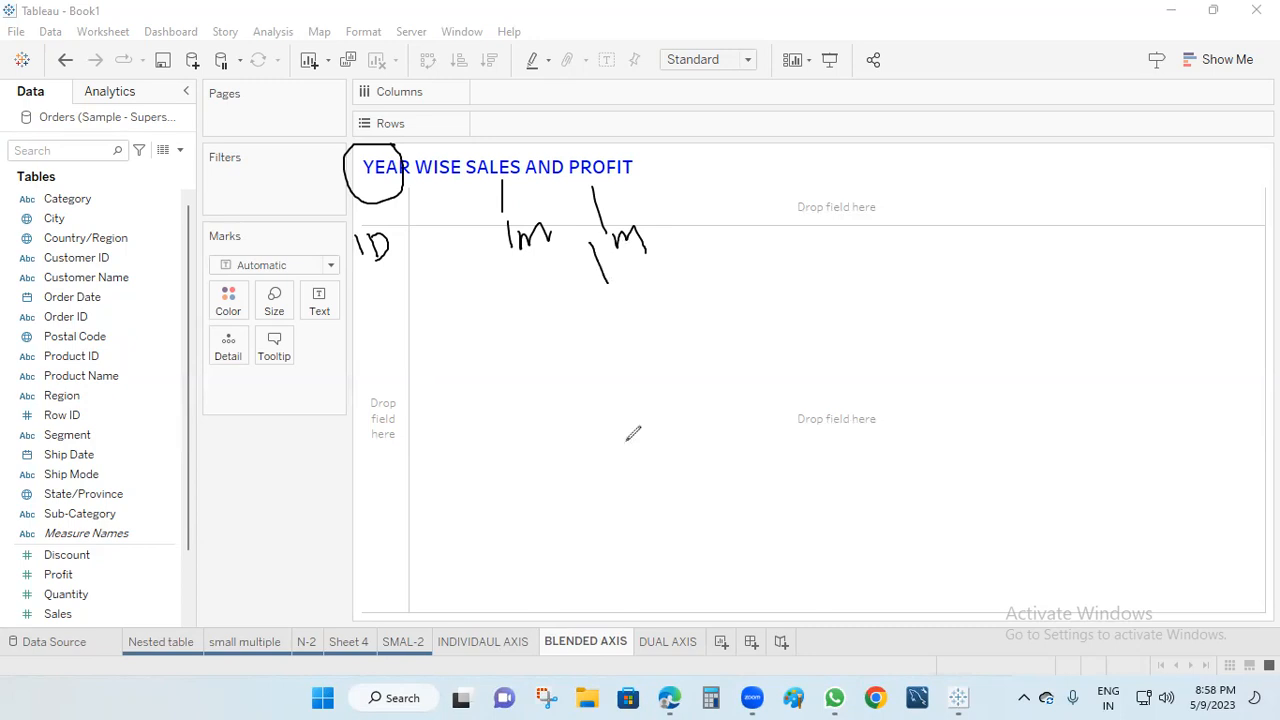
{"action": "mouse_move", "coordinate": [528, 133]}
{"action": "left_mouse_down"}
{"action": "mouse_move", "coordinate": [517, 276]}
{"action": "mouse_move", "coordinate": [686, 231]}
{"action": "mouse_move", "coordinate": [652, 124]}
{"action": "mouse_move", "coordinate": [539, 126]}
{"action": "left_mouse_up"}
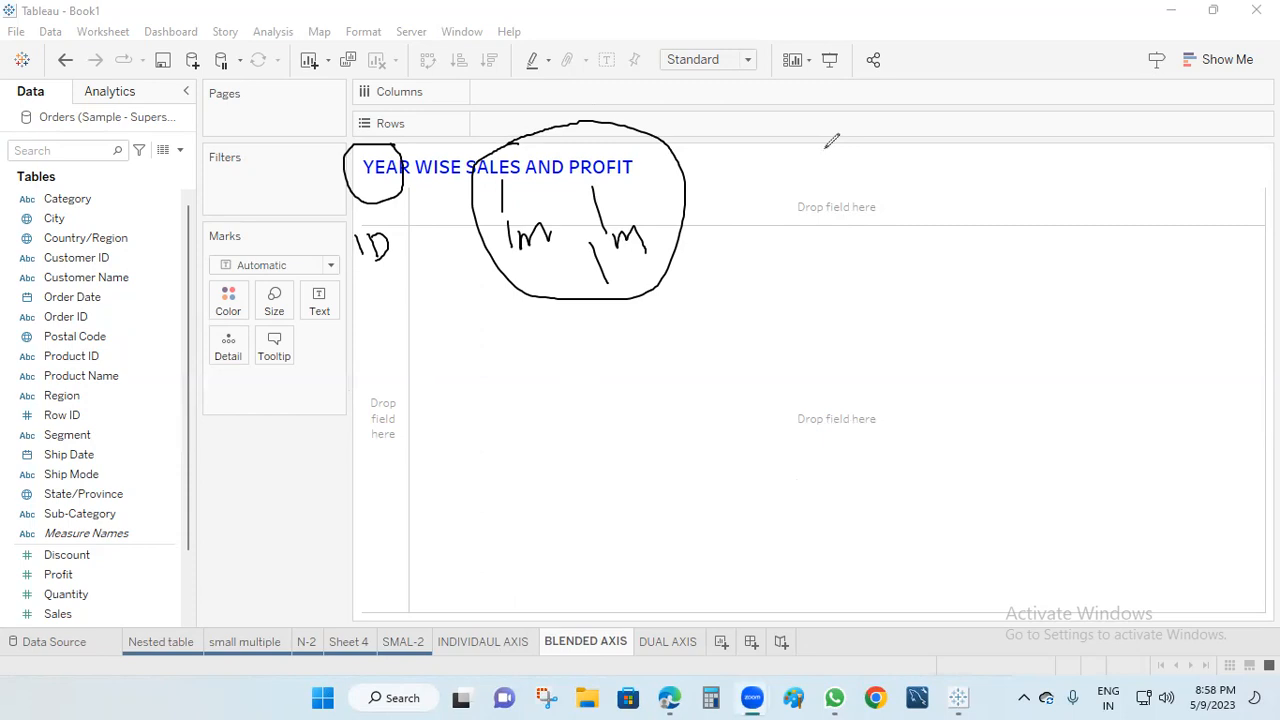
{"action": "left_click", "coordinate": [825, 149]}
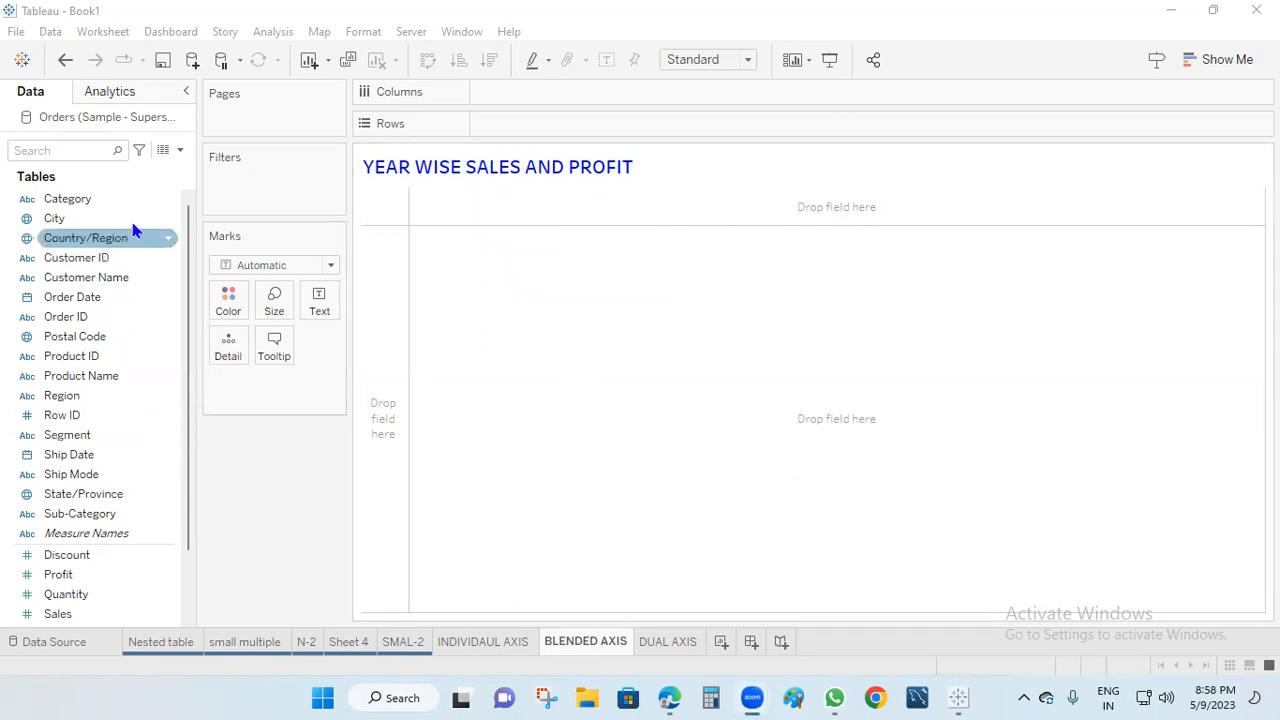
Step: Build a bar chart of Sales by year of Order Date, and swap its rows and columns to make the bars vertical
{"action": "left_click_drag", "start_coordinate": [95, 300], "coordinate": [548, 118]}
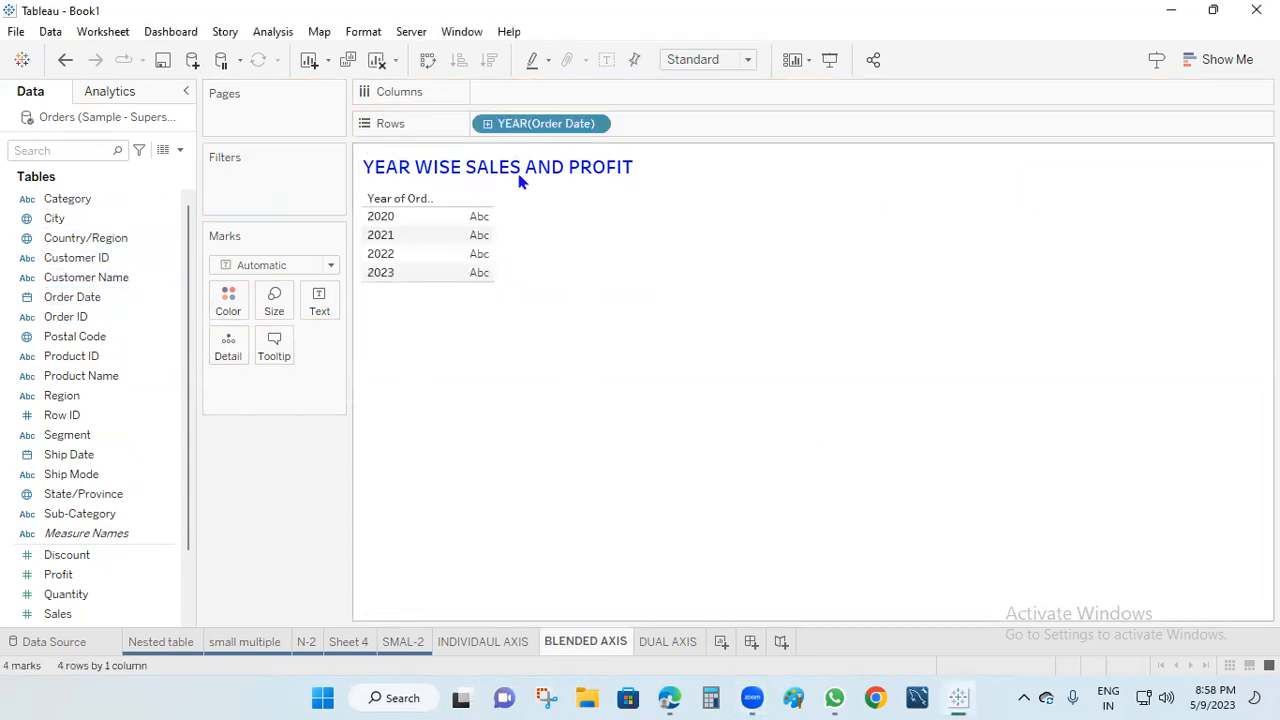
{"action": "left_click", "coordinate": [83, 619]}
{"action": "left_click_drag", "start_coordinate": [75, 617], "coordinate": [531, 90]}
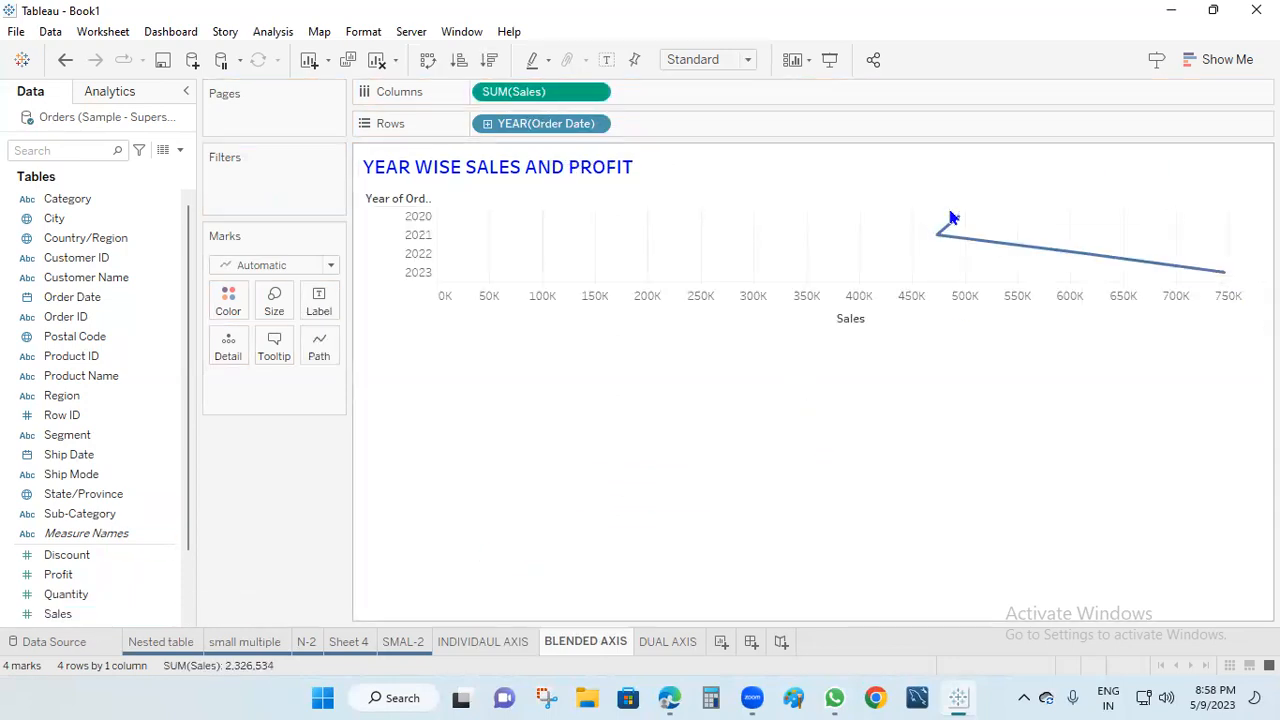
{"action": "left_click", "coordinate": [330, 265]}
{"action": "left_click", "coordinate": [248, 306]}
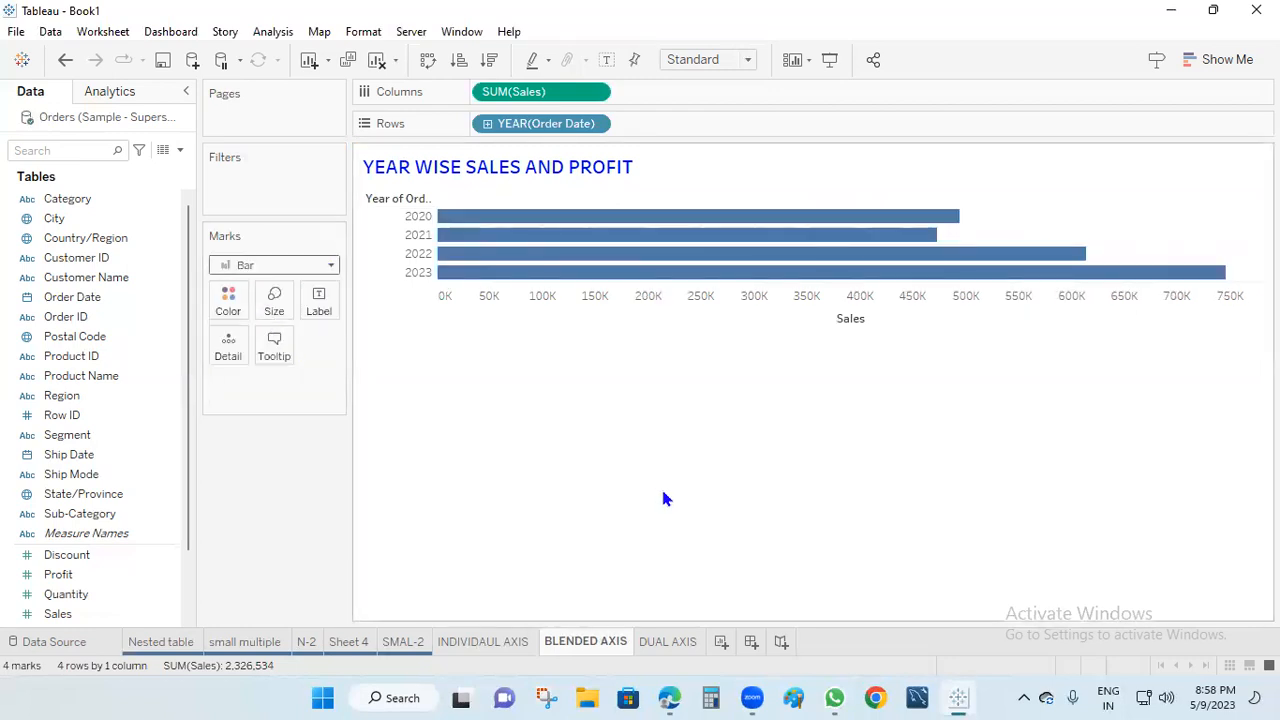
{"action": "left_click", "coordinate": [431, 66]}
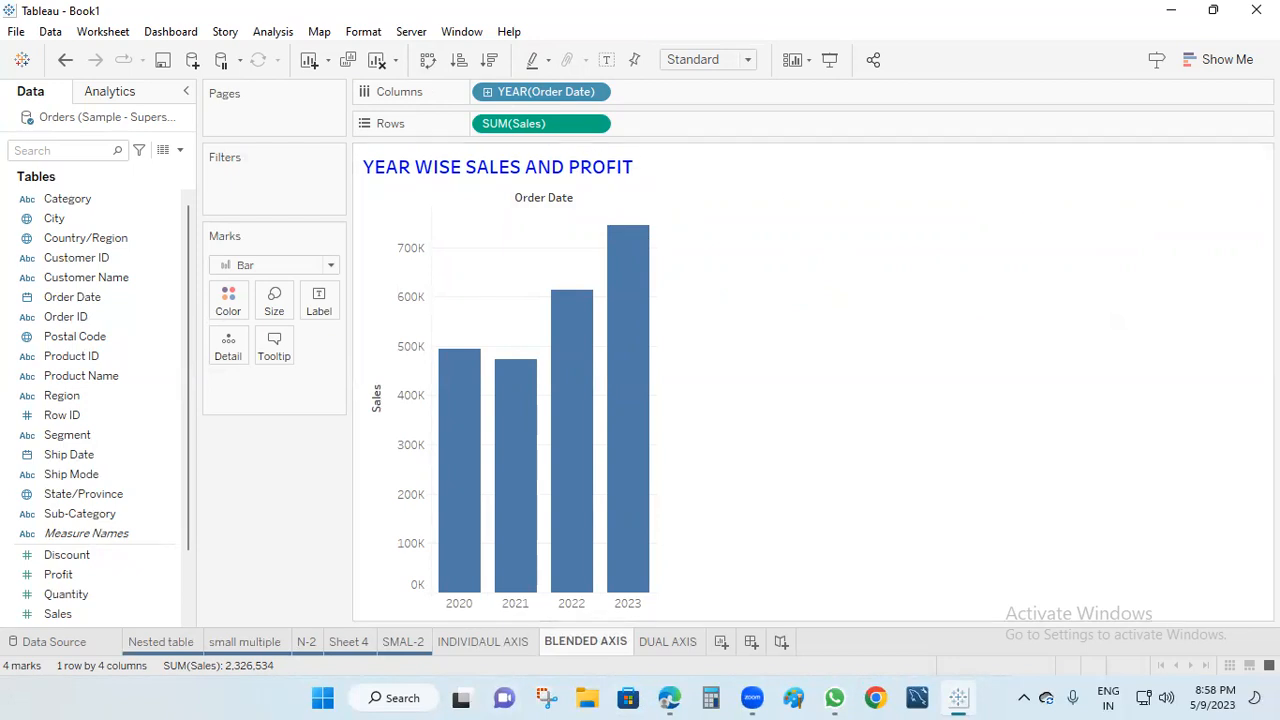
Step: Add Profit to the yearly Sales chart as a second axis and place Discount on the columns beside the order year
{"action": "left_click_drag", "start_coordinate": [56, 578], "coordinate": [640, 405]}
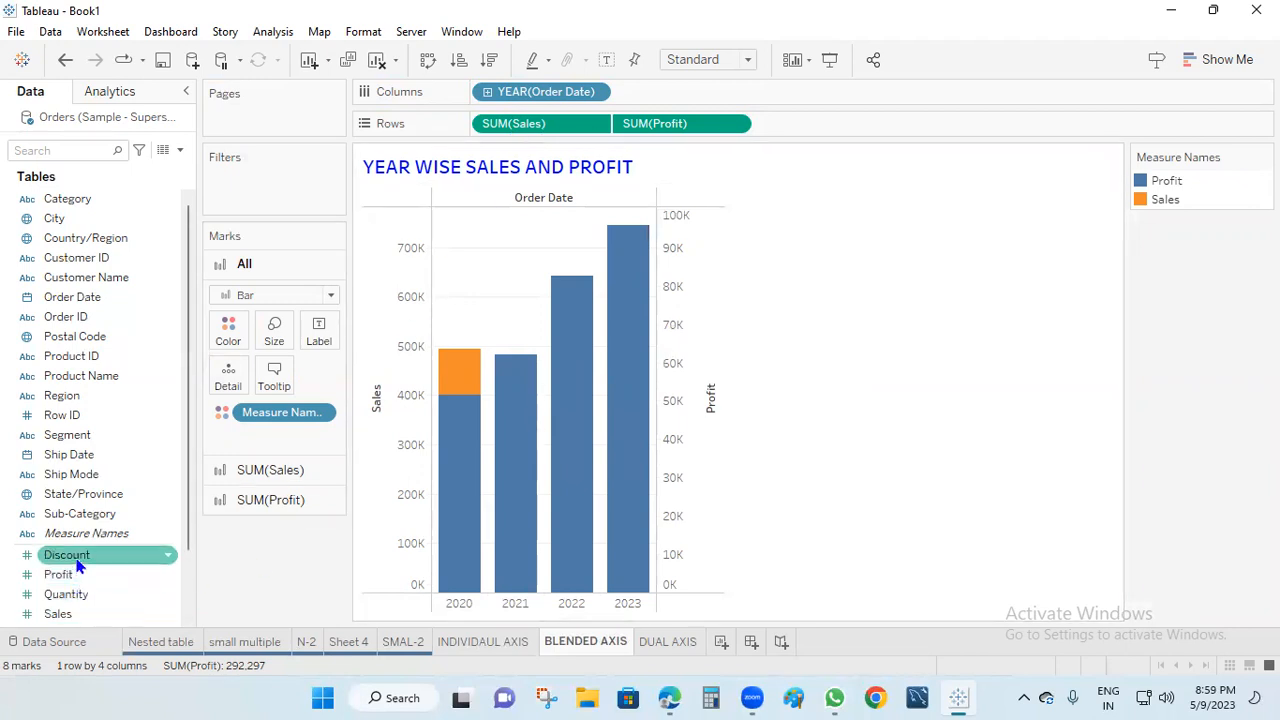
{"action": "left_click_drag", "start_coordinate": [100, 555], "coordinate": [559, 213]}
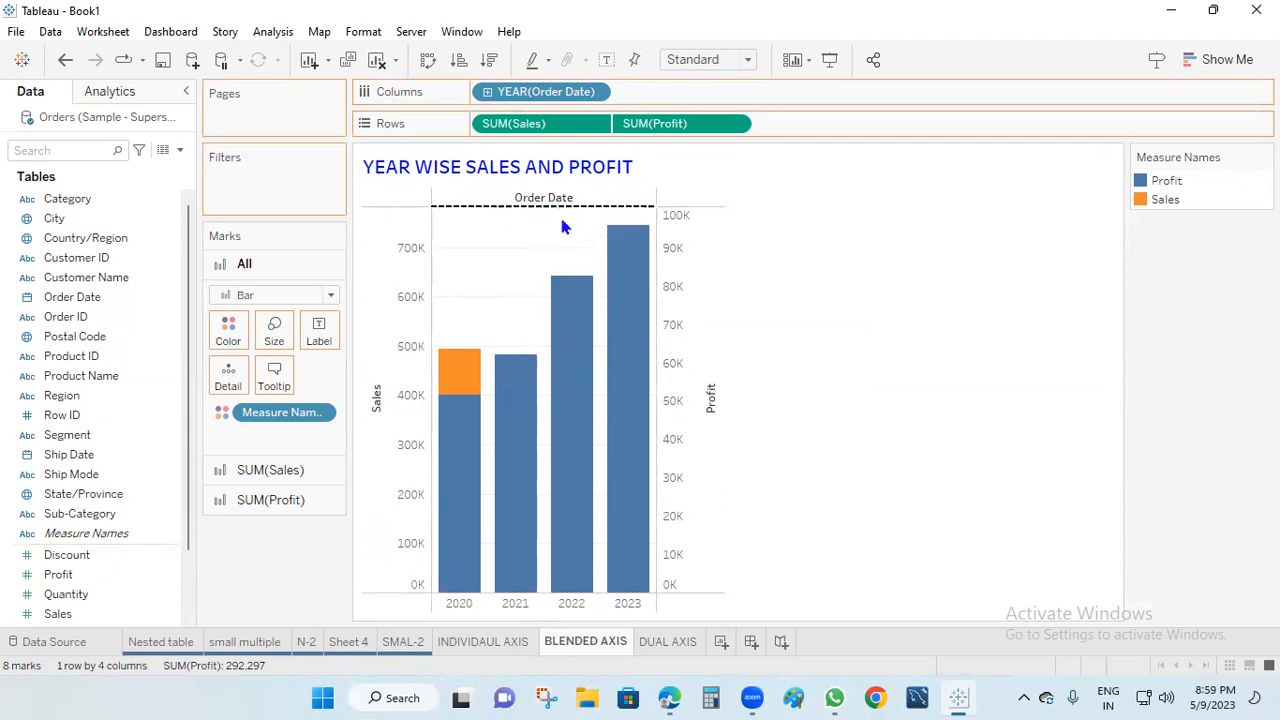
{"action": "mouse_move", "coordinate": [518, 335]}
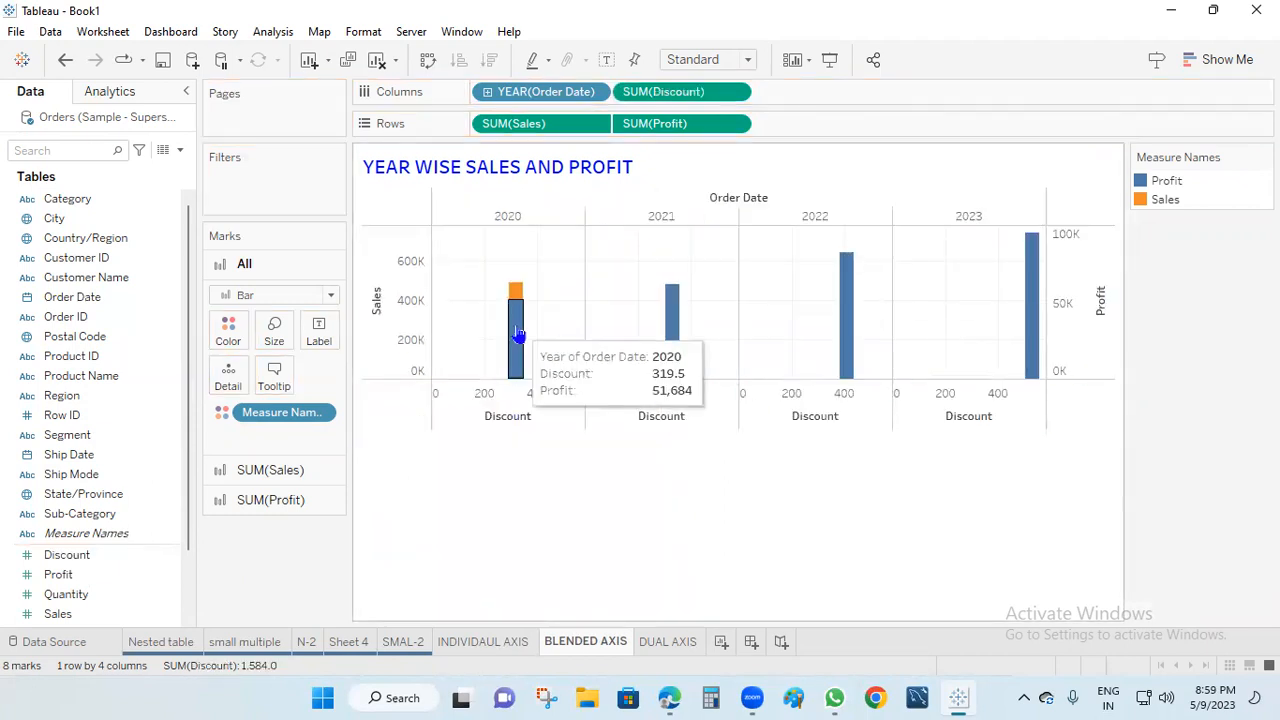
{"action": "mouse_move", "coordinate": [517, 292]}
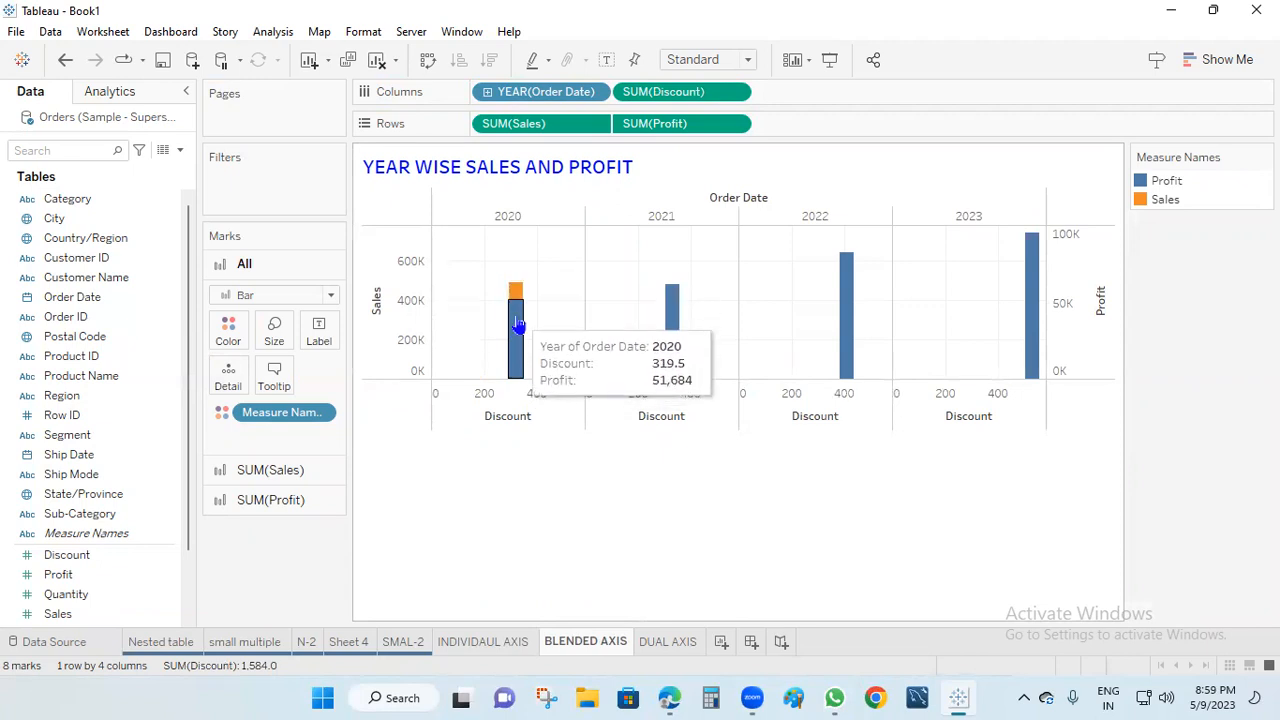
{"action": "mouse_move", "coordinate": [679, 327]}
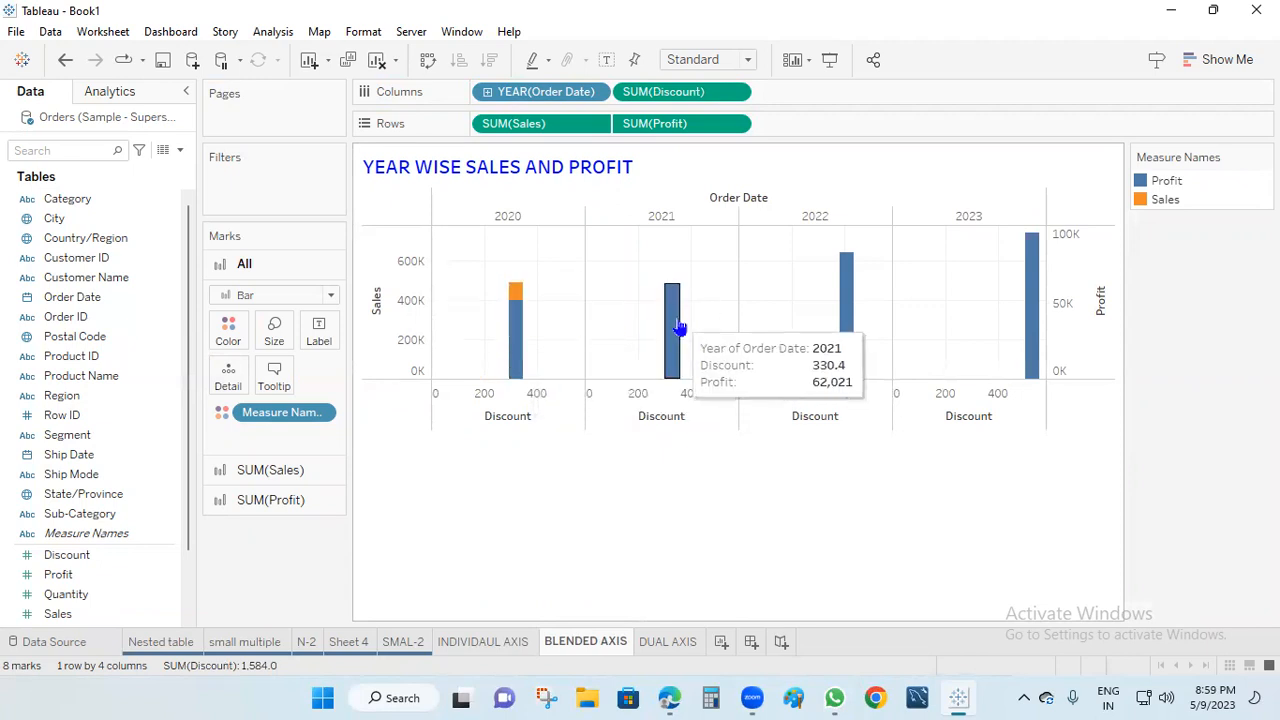
{"action": "mouse_move", "coordinate": [843, 307]}
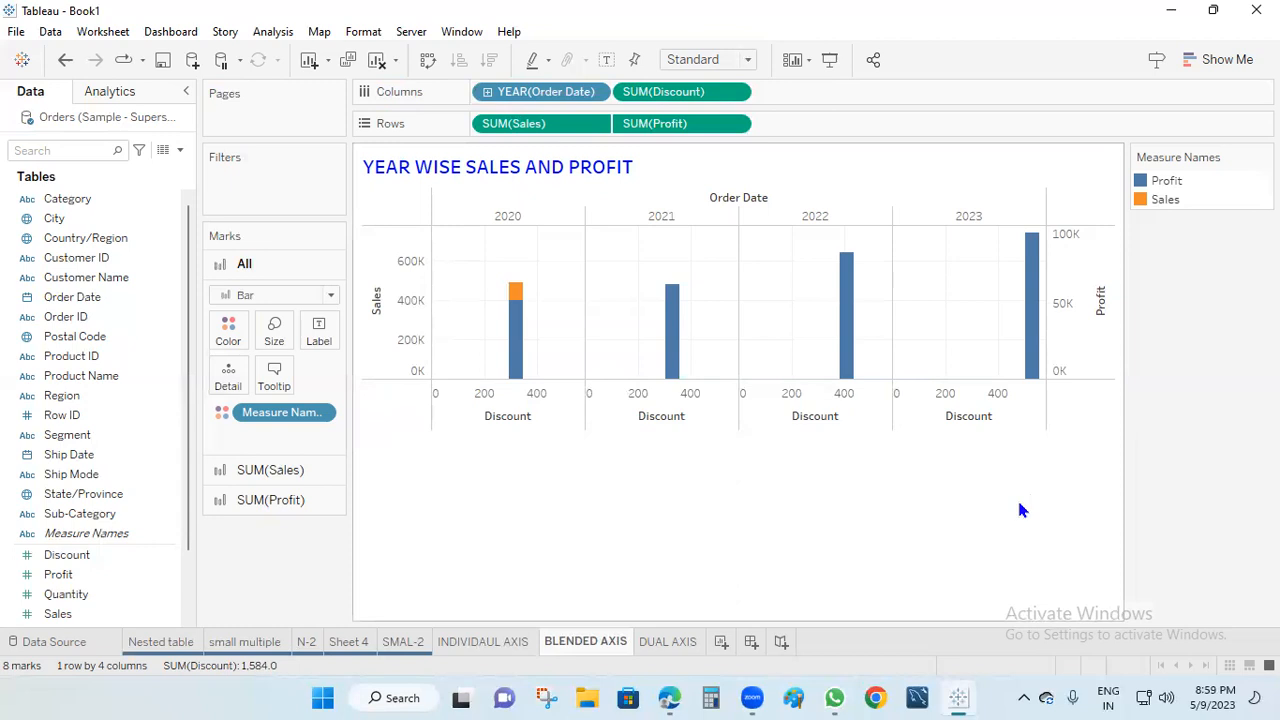
Step: Clear the worksheet and plot Sub-Category and Sales on the rows against Profit on the columns
{"action": "left_click", "coordinate": [377, 59]}
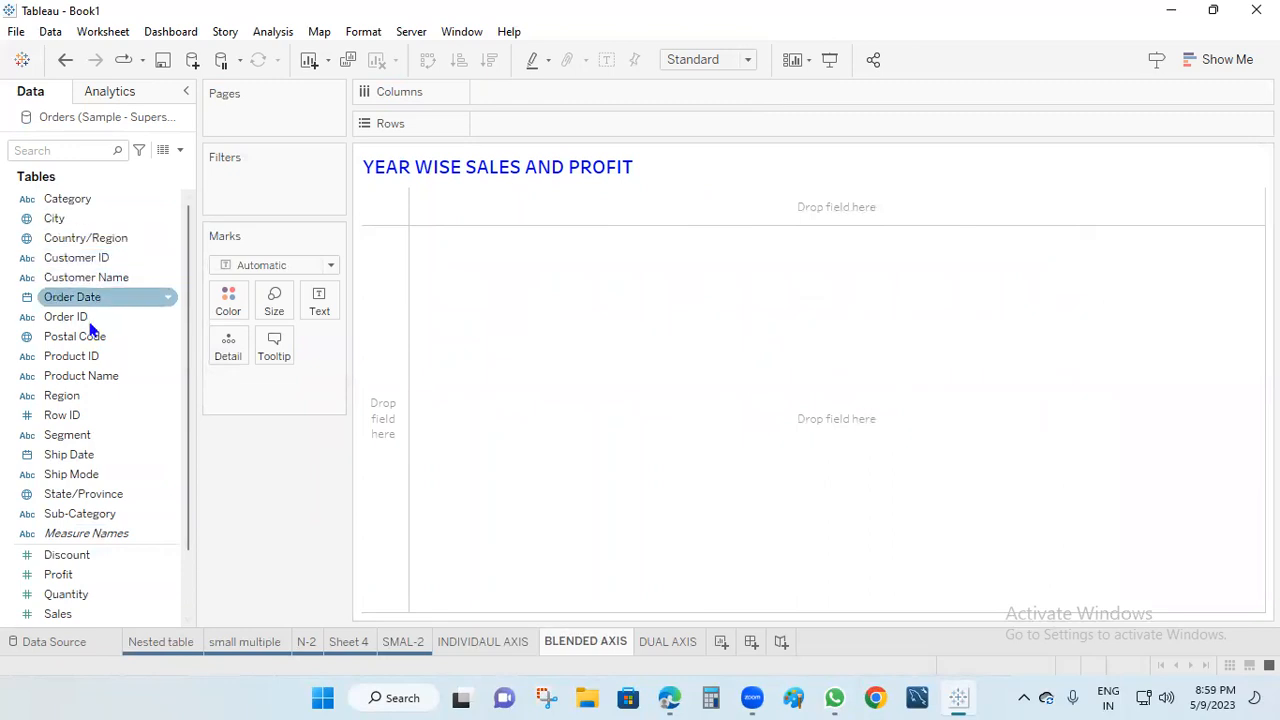
{"action": "left_click_drag", "start_coordinate": [100, 514], "coordinate": [548, 128]}
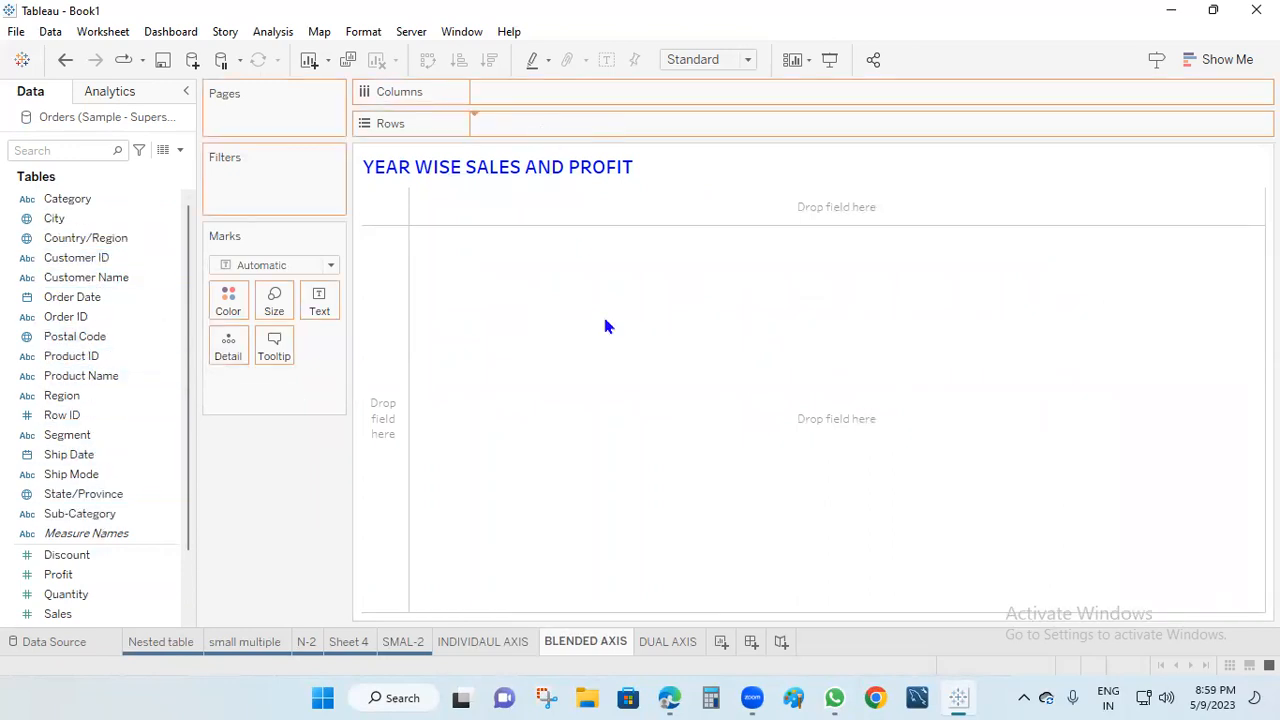
{"action": "left_click_drag", "start_coordinate": [65, 578], "coordinate": [530, 92]}
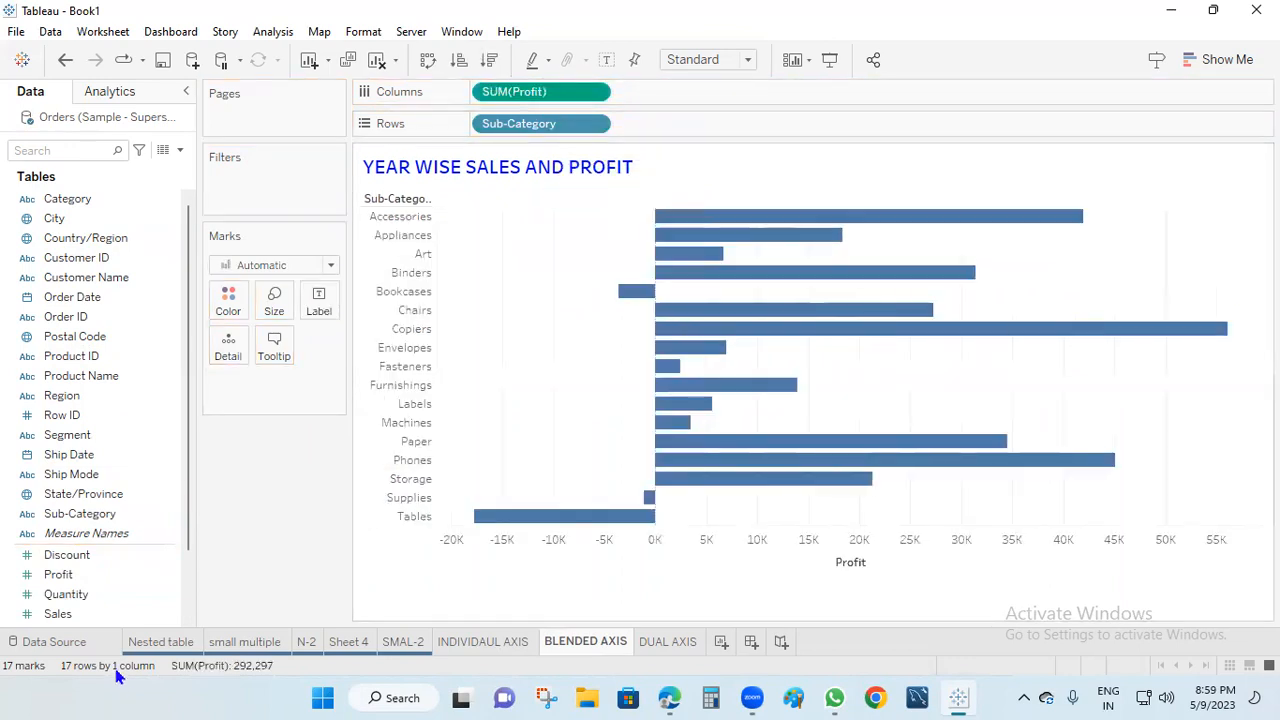
{"action": "left_click", "coordinate": [55, 616]}
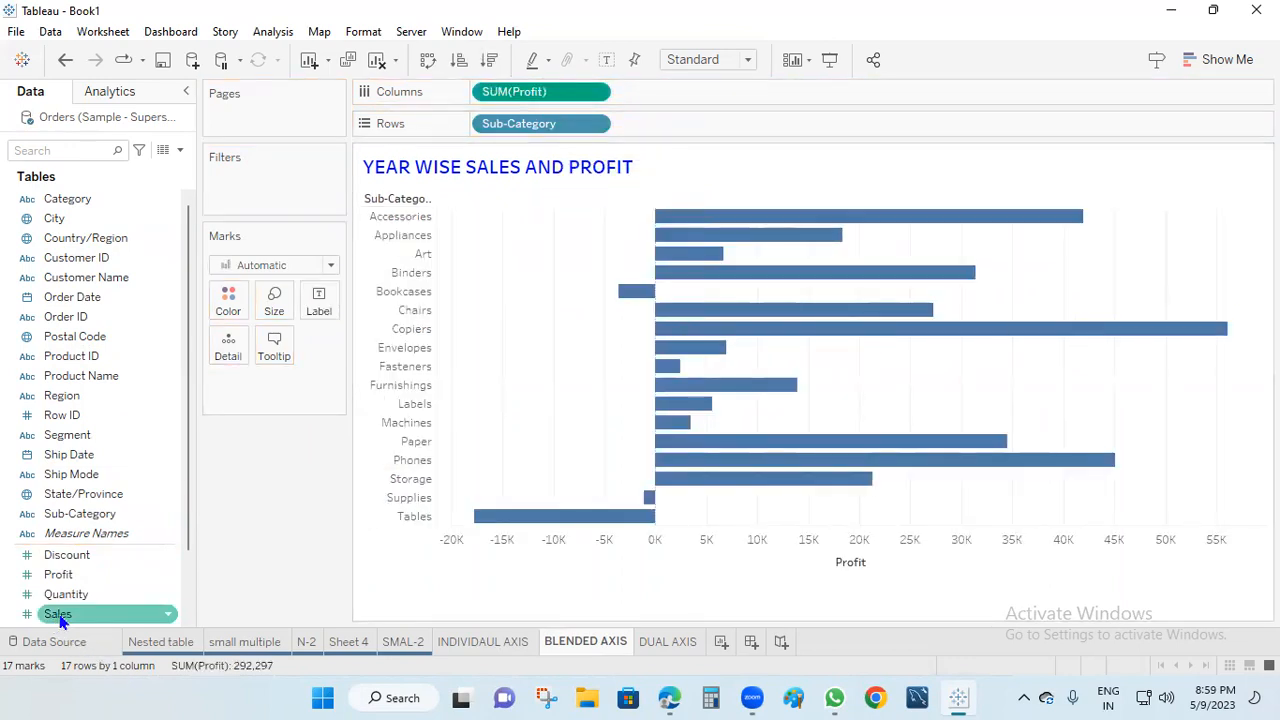
{"action": "left_click_drag", "start_coordinate": [60, 620], "coordinate": [434, 326]}
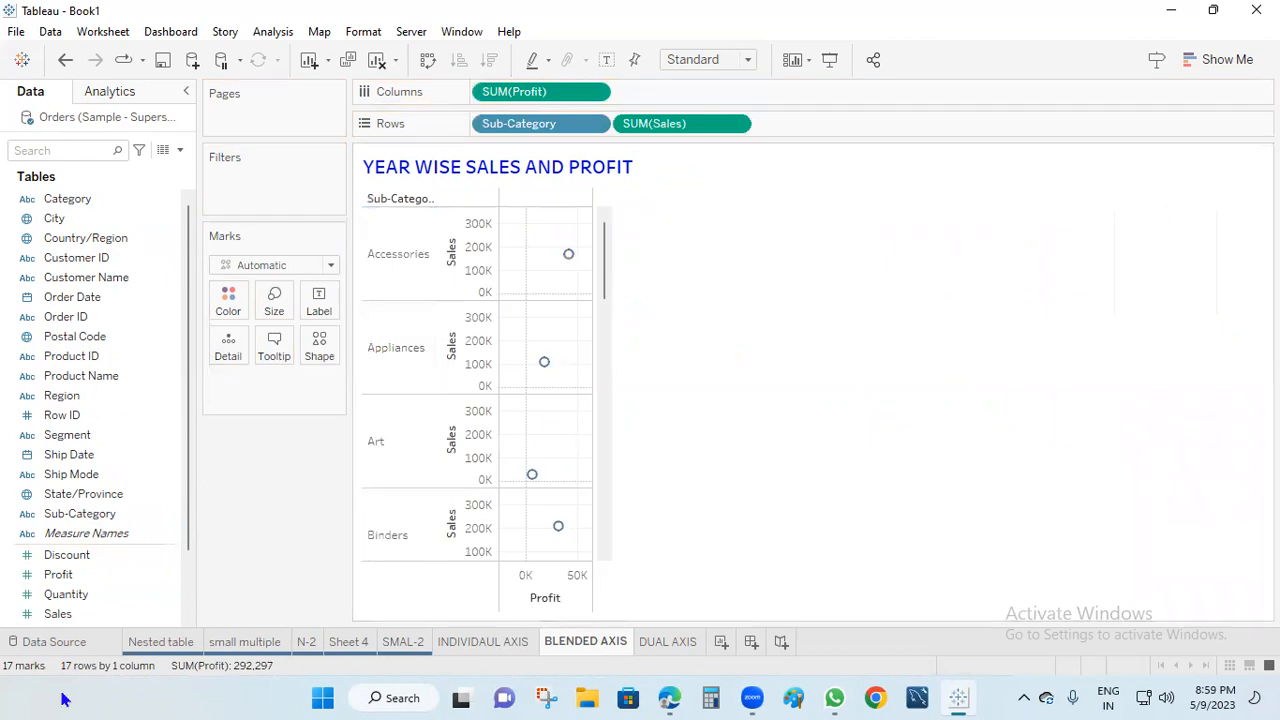
Step: Change the mark type of the Sub-Category chart to Line
{"action": "mouse_move", "coordinate": [568, 257]}
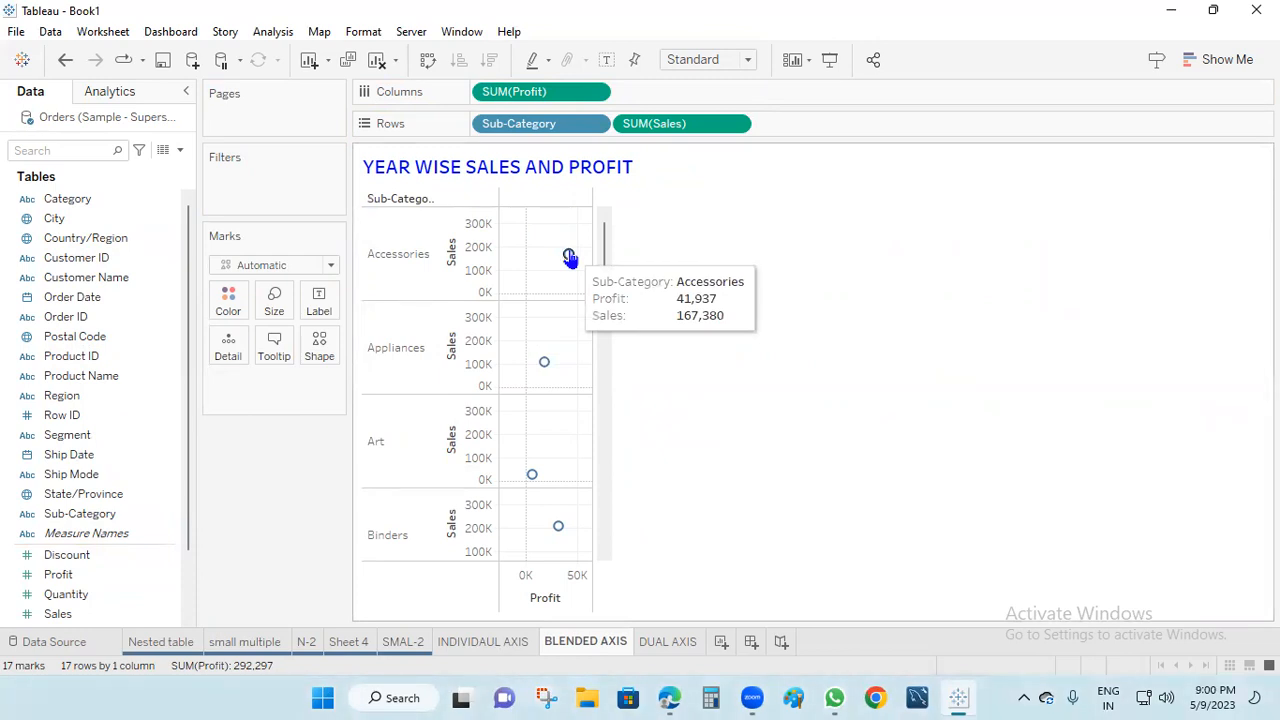
{"action": "mouse_move", "coordinate": [543, 372]}
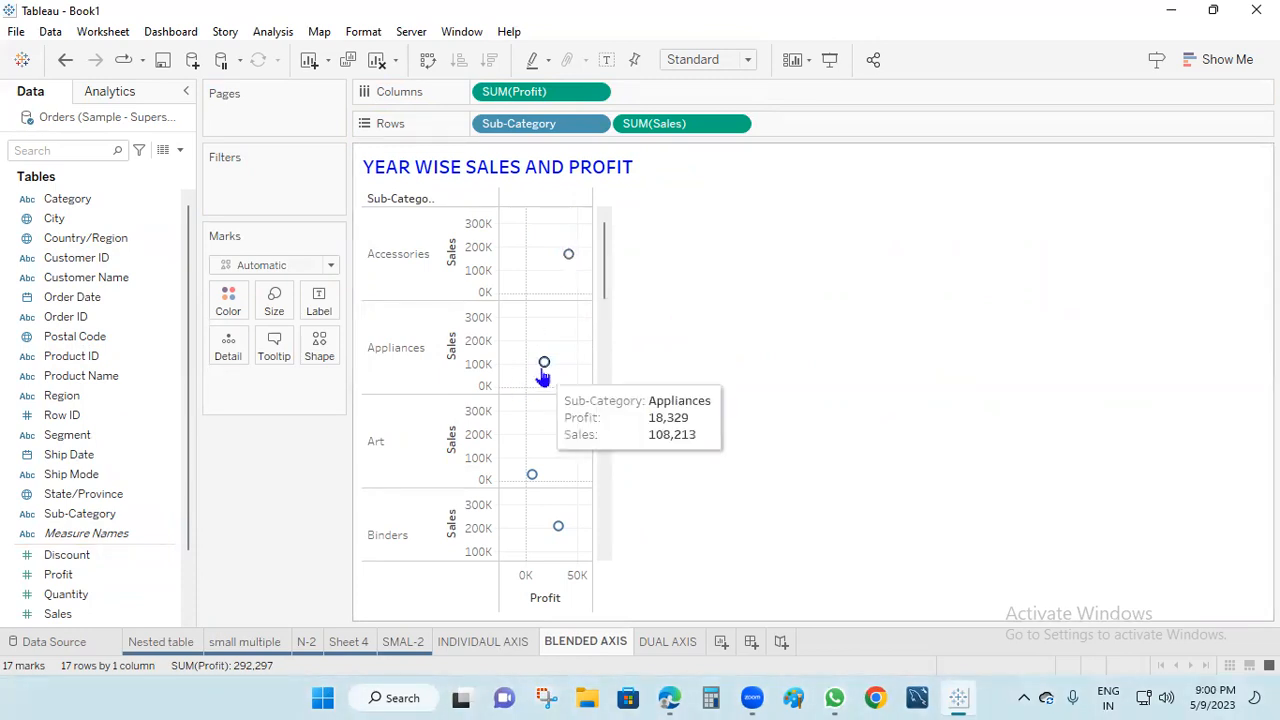
{"action": "mouse_move", "coordinate": [531, 481]}
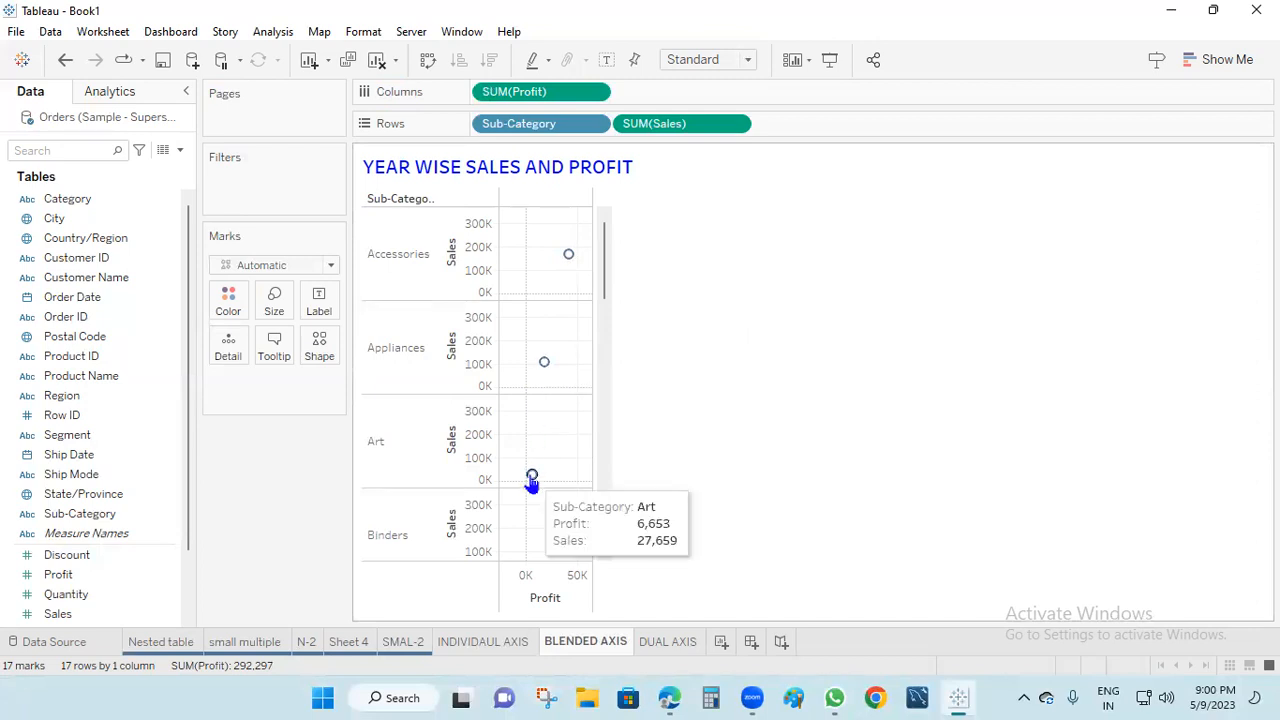
{"action": "mouse_move", "coordinate": [560, 532]}
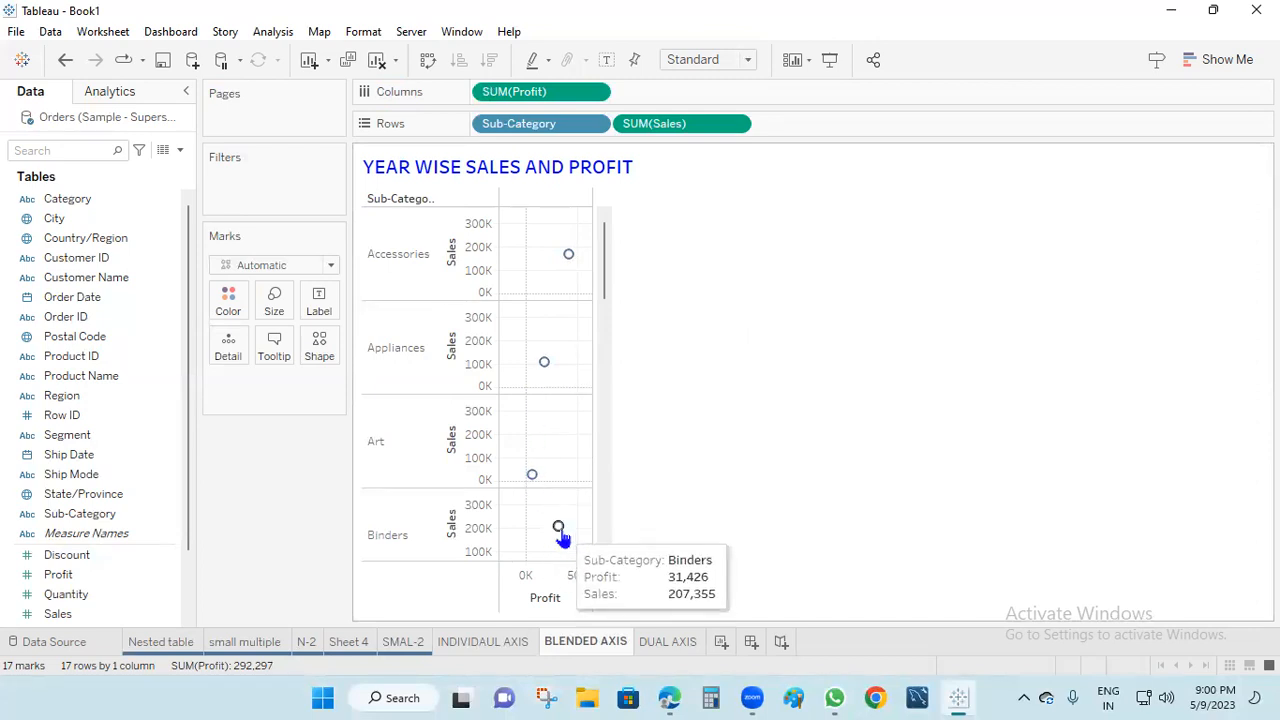
{"action": "left_click", "coordinate": [330, 265]}
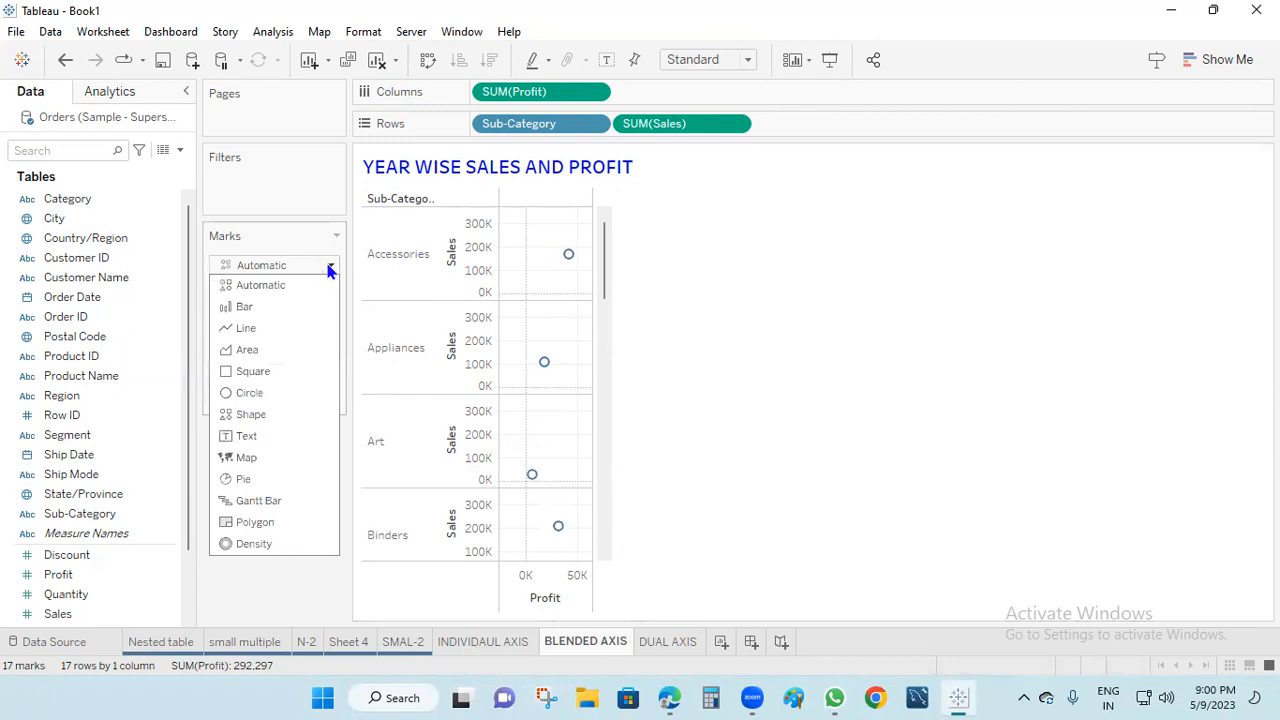
{"action": "left_click", "coordinate": [390, 310]}
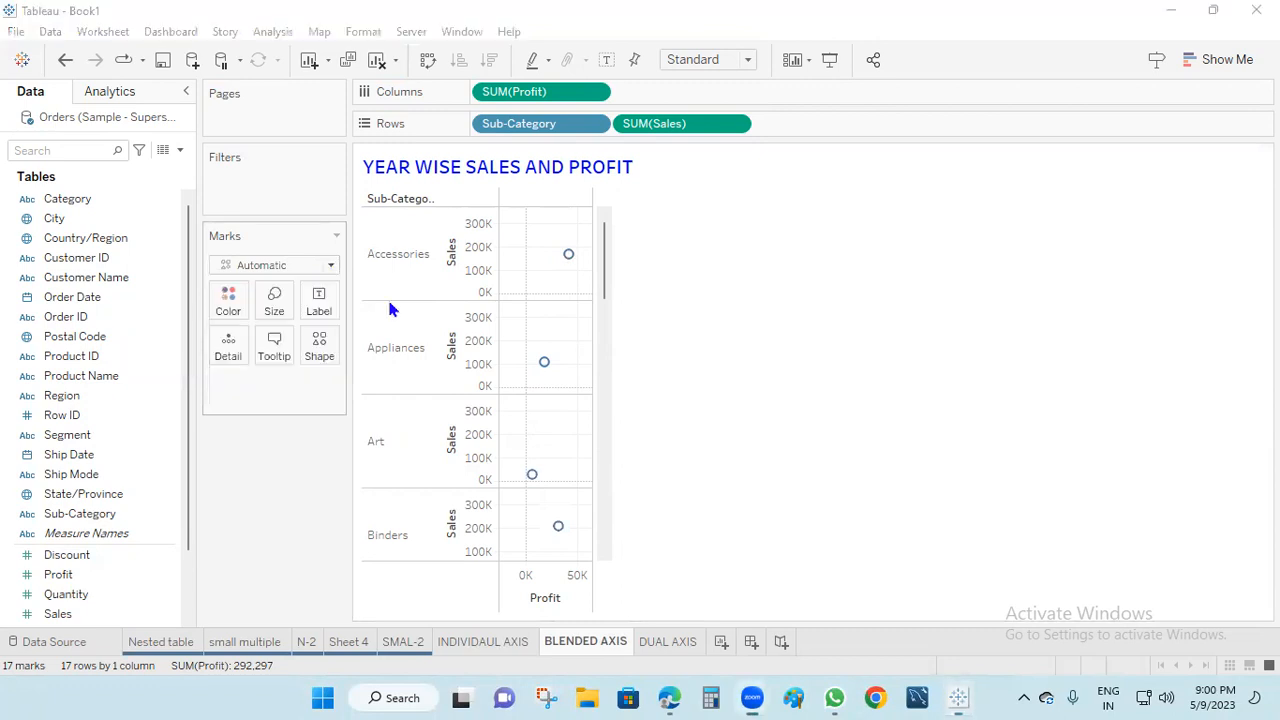
{"action": "left_click", "coordinate": [326, 264]}
{"action": "left_click", "coordinate": [286, 337]}
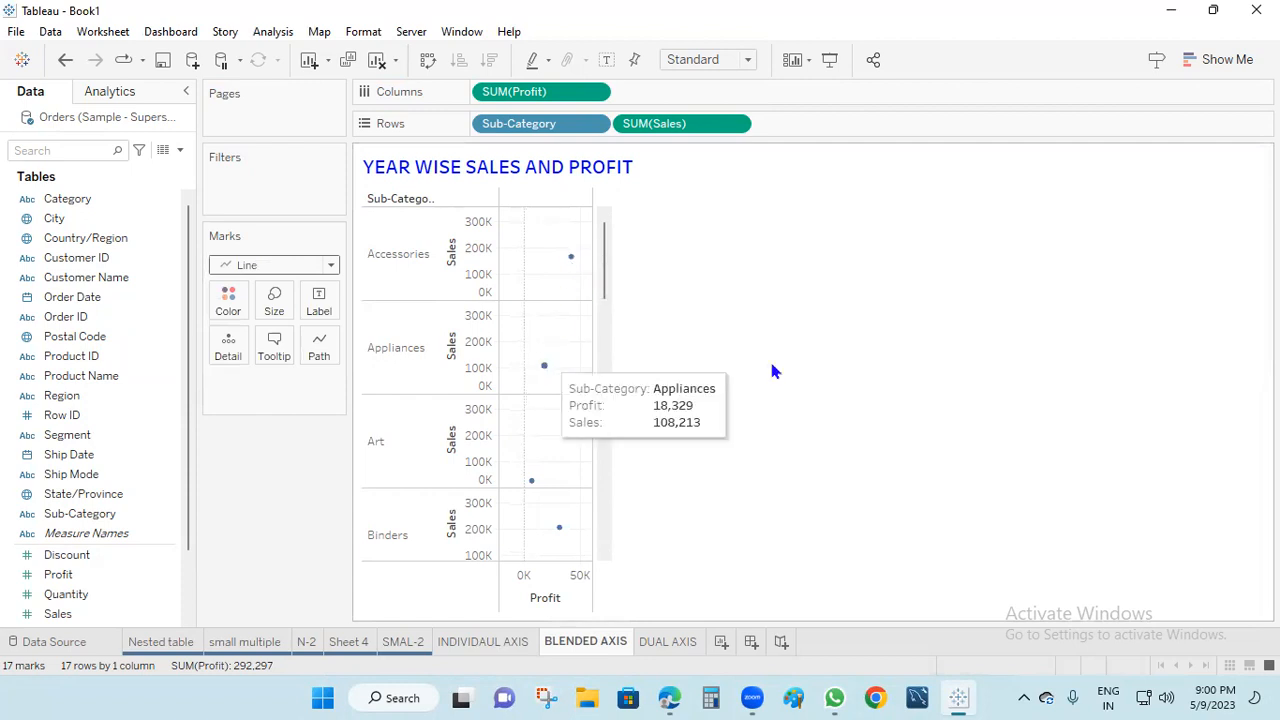
Step: Replace Sub-Category with the year of Order Date on the rows and move Profit from the columns to the rows
{"action": "left_click_drag", "start_coordinate": [100, 297], "coordinate": [476, 127]}
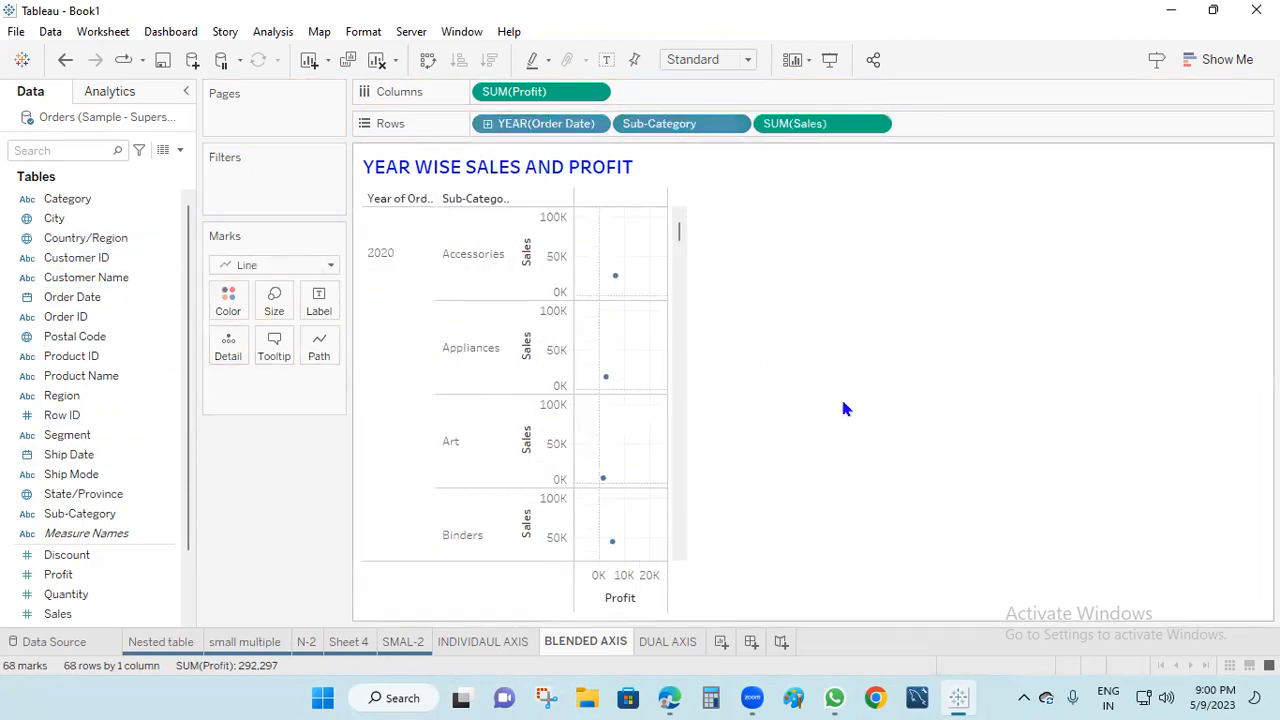
{"action": "left_click_drag", "start_coordinate": [686, 123], "coordinate": [260, 531]}
{"action": "left_click_drag", "start_coordinate": [550, 91], "coordinate": [846, 132]}
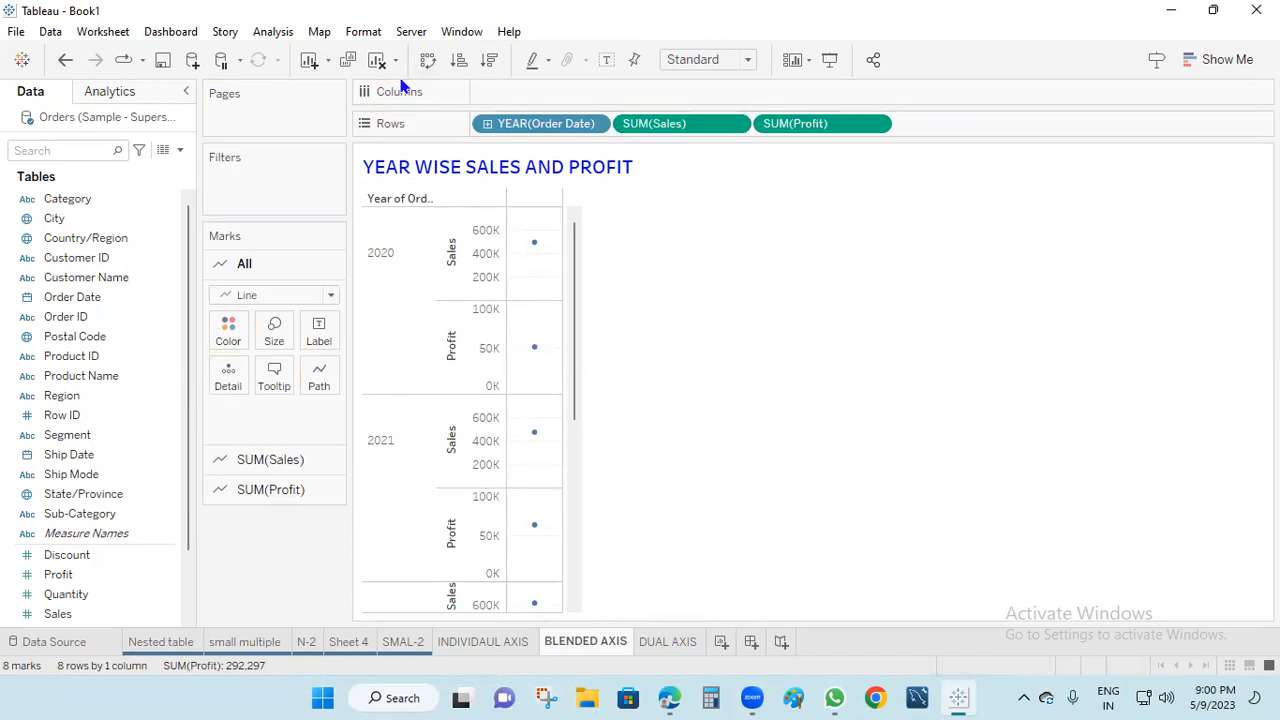
Step: Clear the worksheet and build a chart of Profit by year of Order Date, with Sales as a second axis
{"action": "left_click", "coordinate": [377, 59]}
{"action": "left_click_drag", "start_coordinate": [80, 297], "coordinate": [569, 123]}
{"action": "left_click_drag", "start_coordinate": [40, 575], "coordinate": [510, 95]}
{"action": "left_click", "coordinate": [82, 616]}
{"action": "left_click_drag", "start_coordinate": [82, 616], "coordinate": [949, 211]}
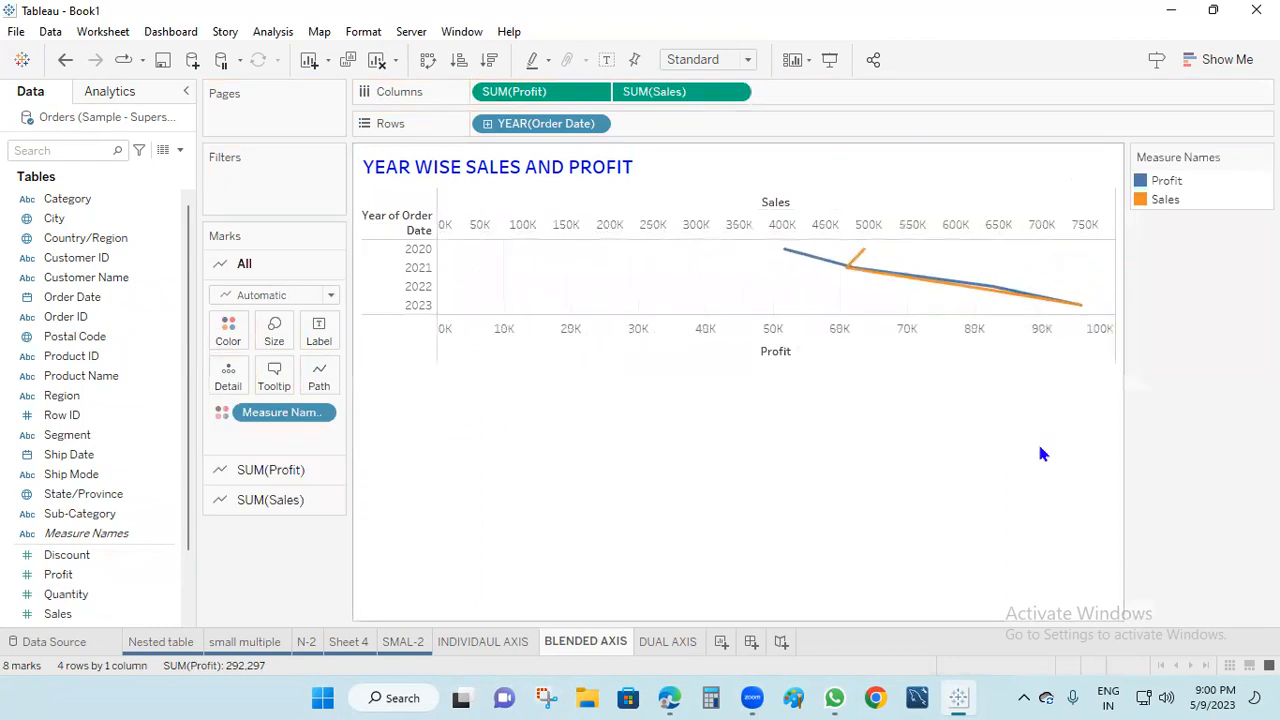
Step: Try adding Quantity to the yearly chart, and blend Discount into the Sales axis as a shared measure
{"action": "mouse_move", "coordinate": [811, 261]}
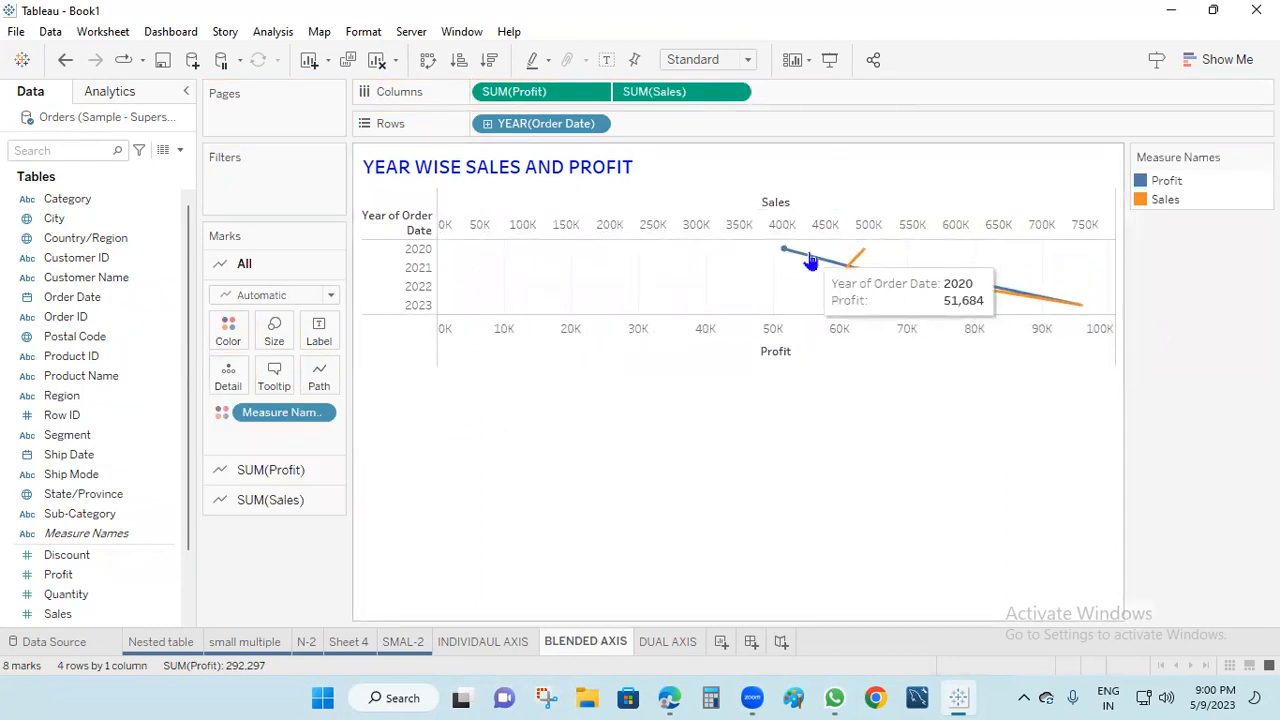
{"action": "mouse_move", "coordinate": [864, 256]}
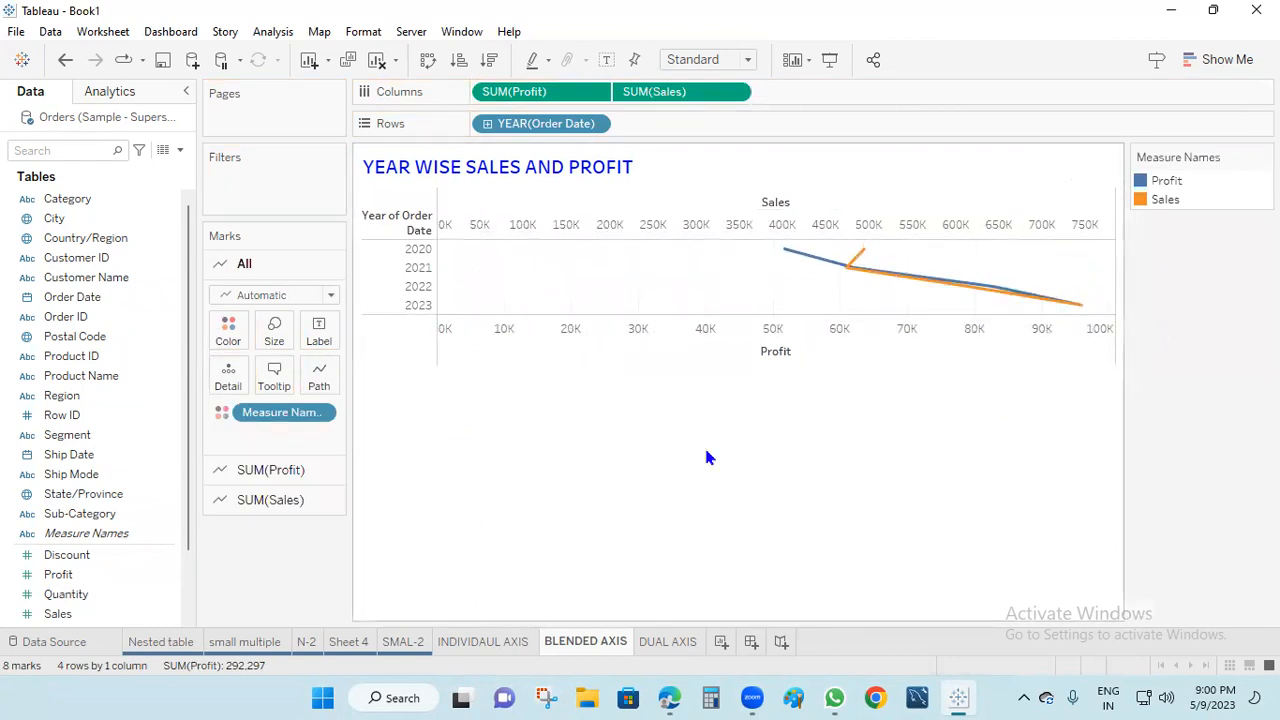
{"action": "left_click_drag", "start_coordinate": [66, 594], "coordinate": [776, 302]}
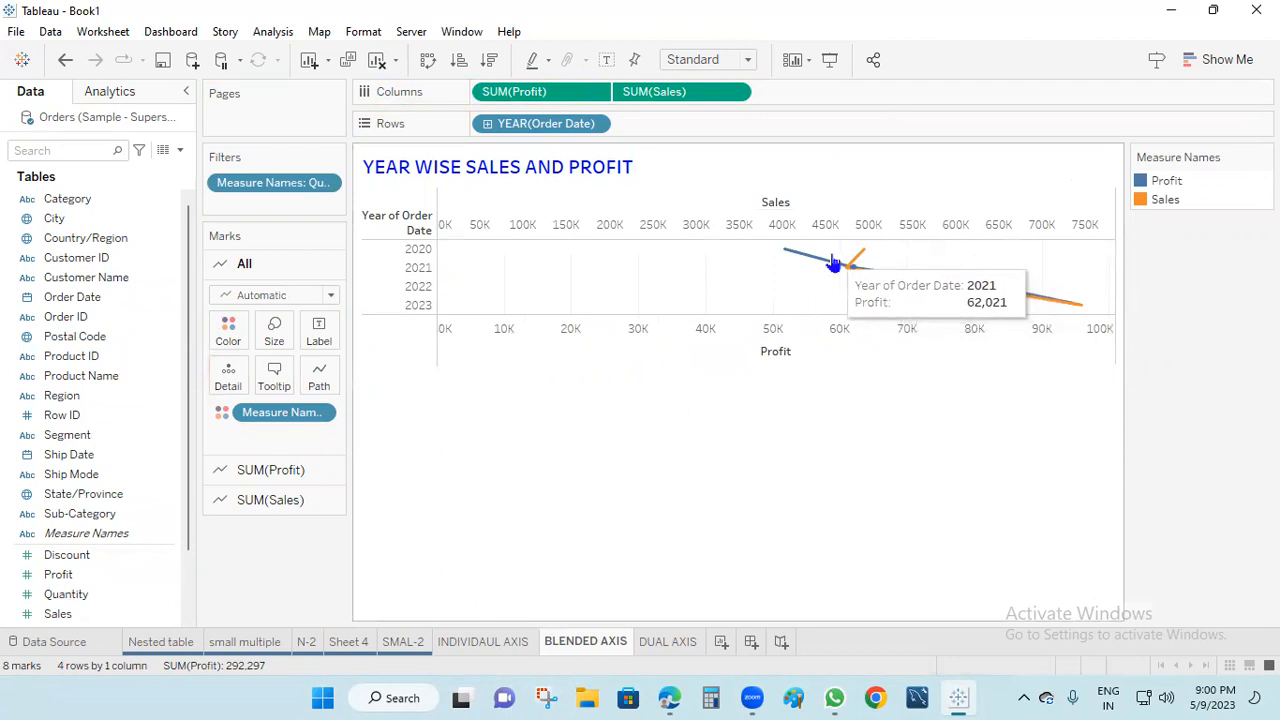
{"action": "left_click_drag", "start_coordinate": [85, 555], "coordinate": [585, 245]}
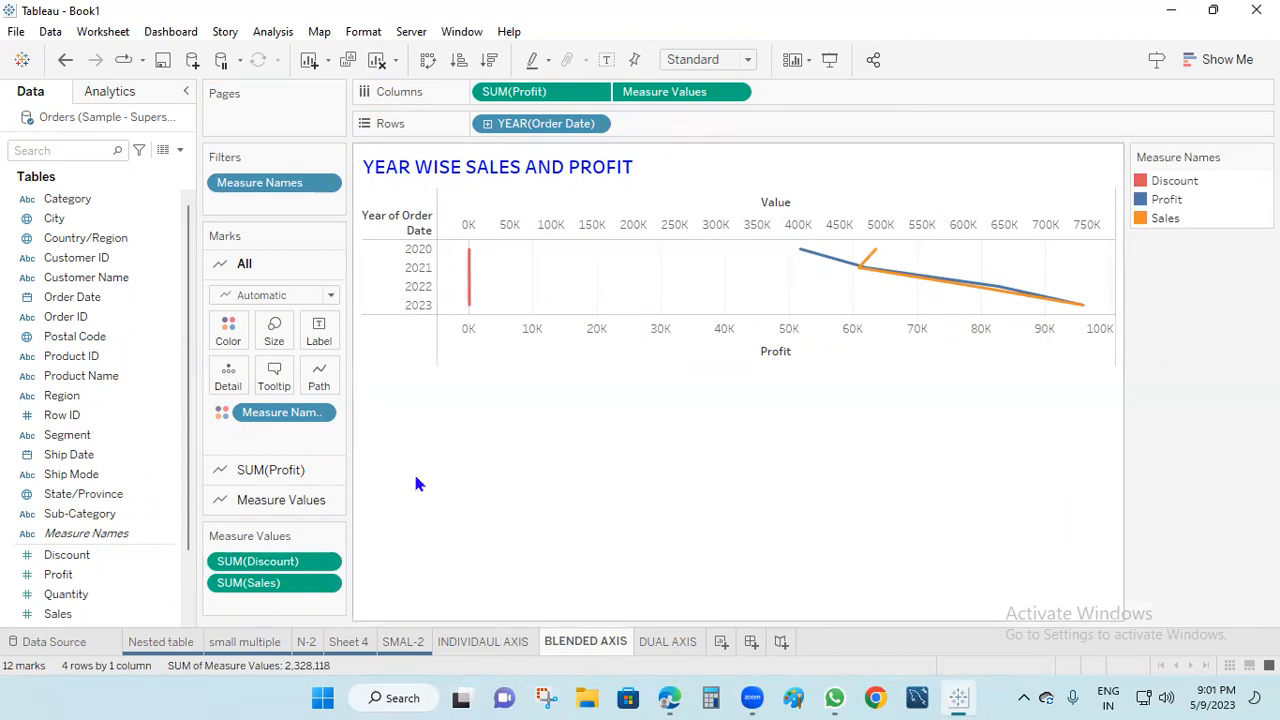
Step: Open the DUAL AXIS worksheet and build a bar chart of Sales by Sub-Category
{"action": "mouse_move", "coordinate": [660, 650]}
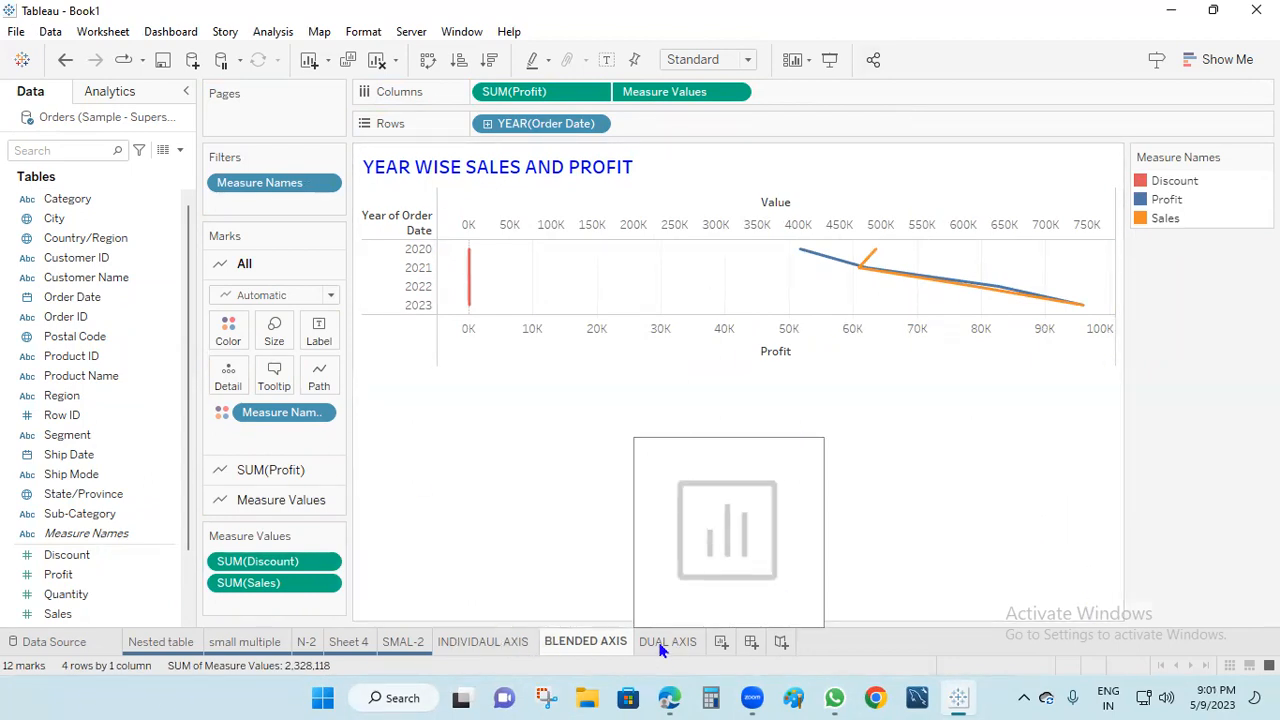
{"action": "left_click", "coordinate": [668, 642]}
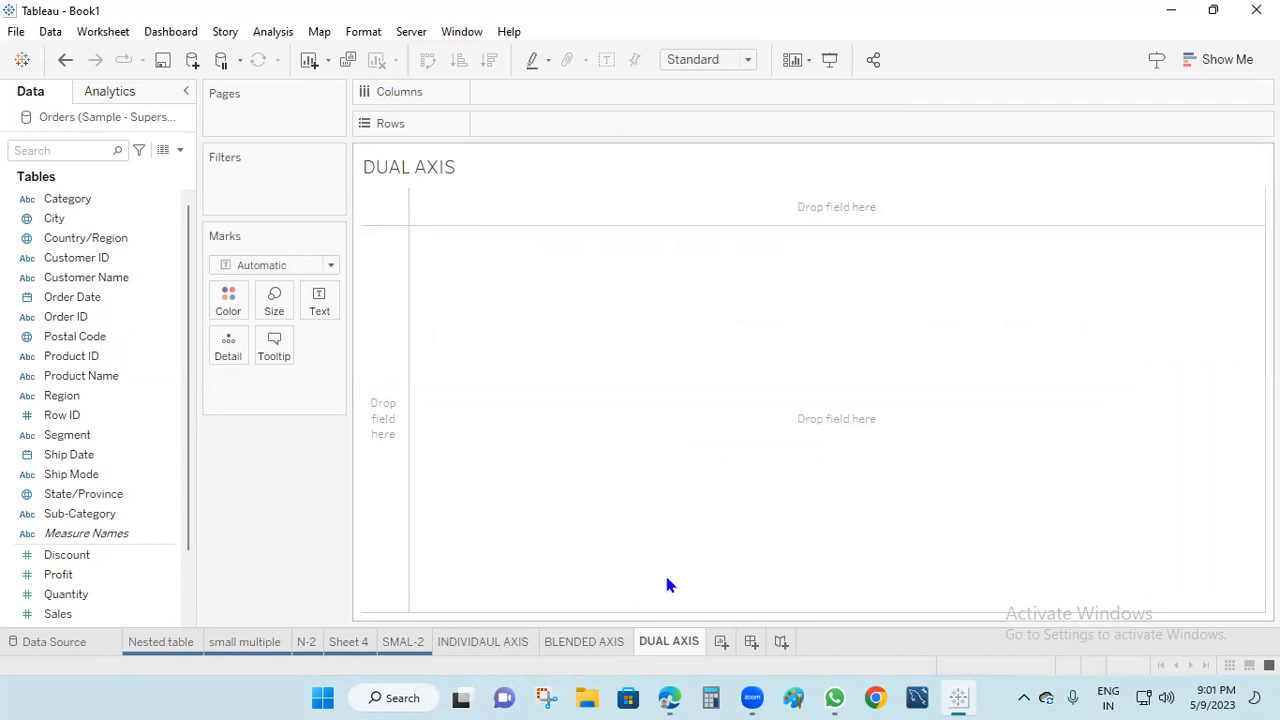
{"action": "left_click_drag", "start_coordinate": [100, 513], "coordinate": [576, 128]}
{"action": "left_click", "coordinate": [129, 614]}
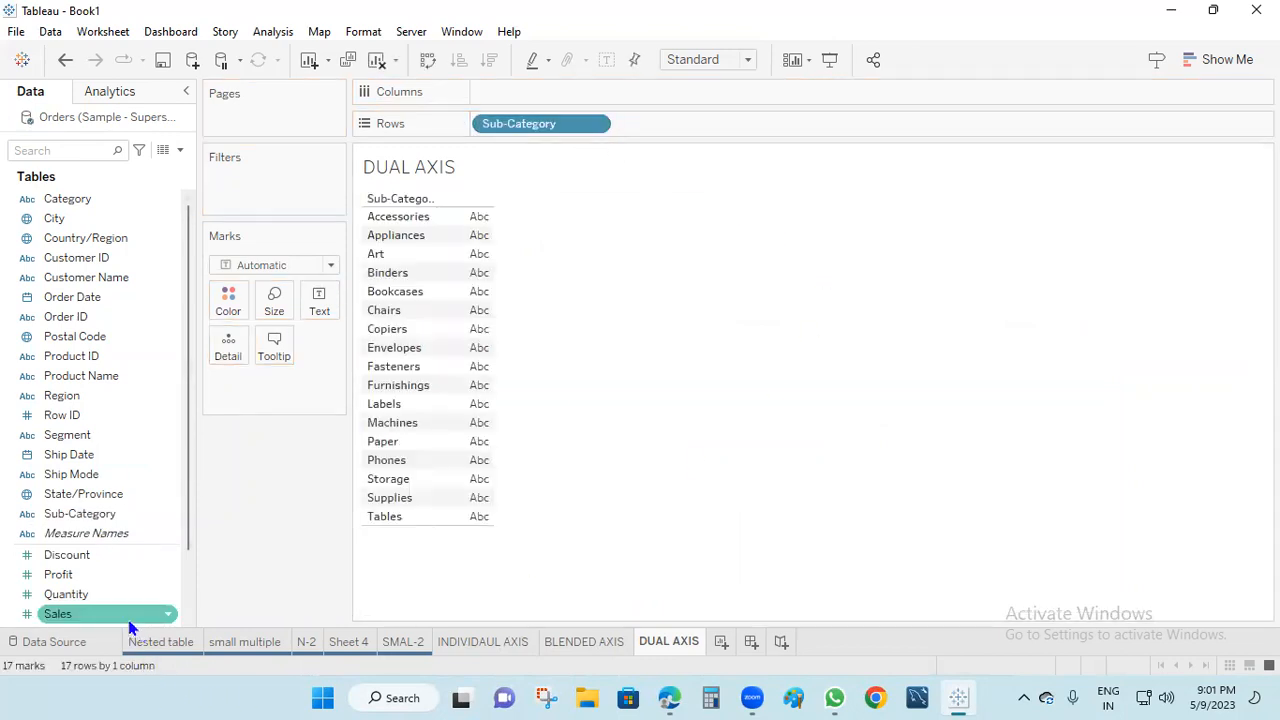
{"action": "left_click_drag", "start_coordinate": [236, 597], "coordinate": [576, 93]}
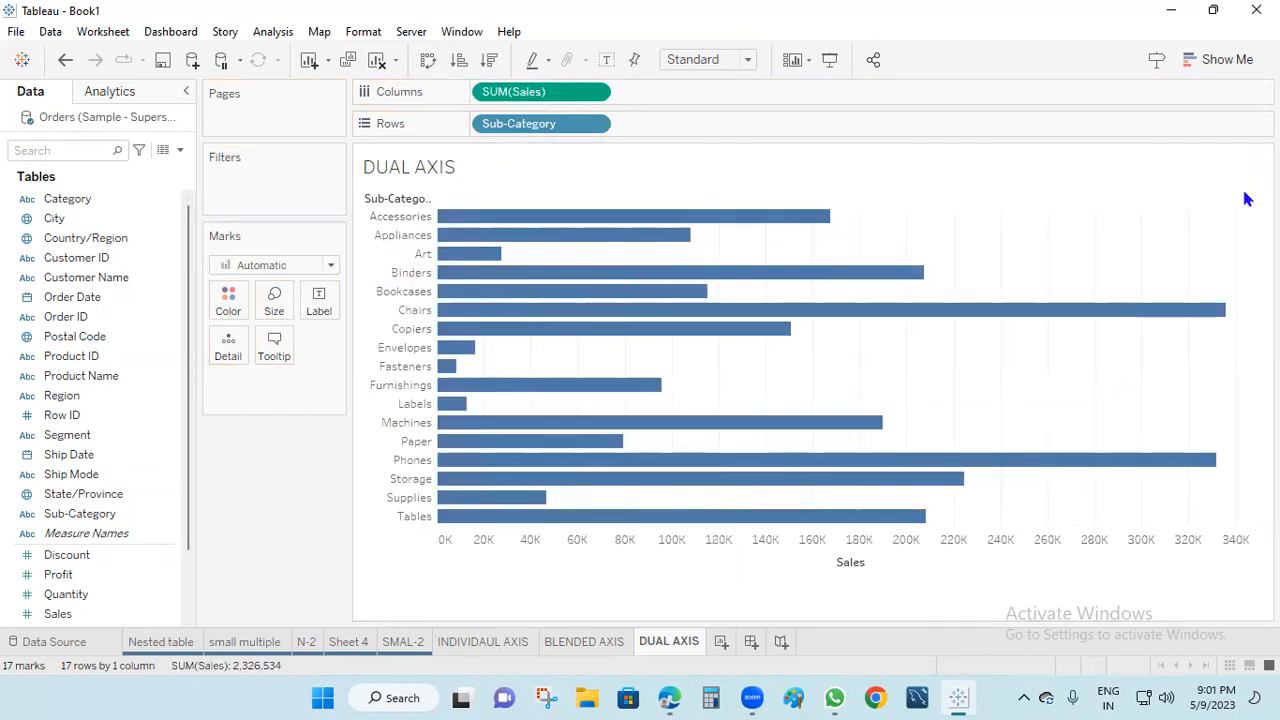
Step: Add Quantity beside Sales on the columns, combine both as a dual axis, and show the mark settings for Sales
{"action": "left_click", "coordinate": [88, 556]}
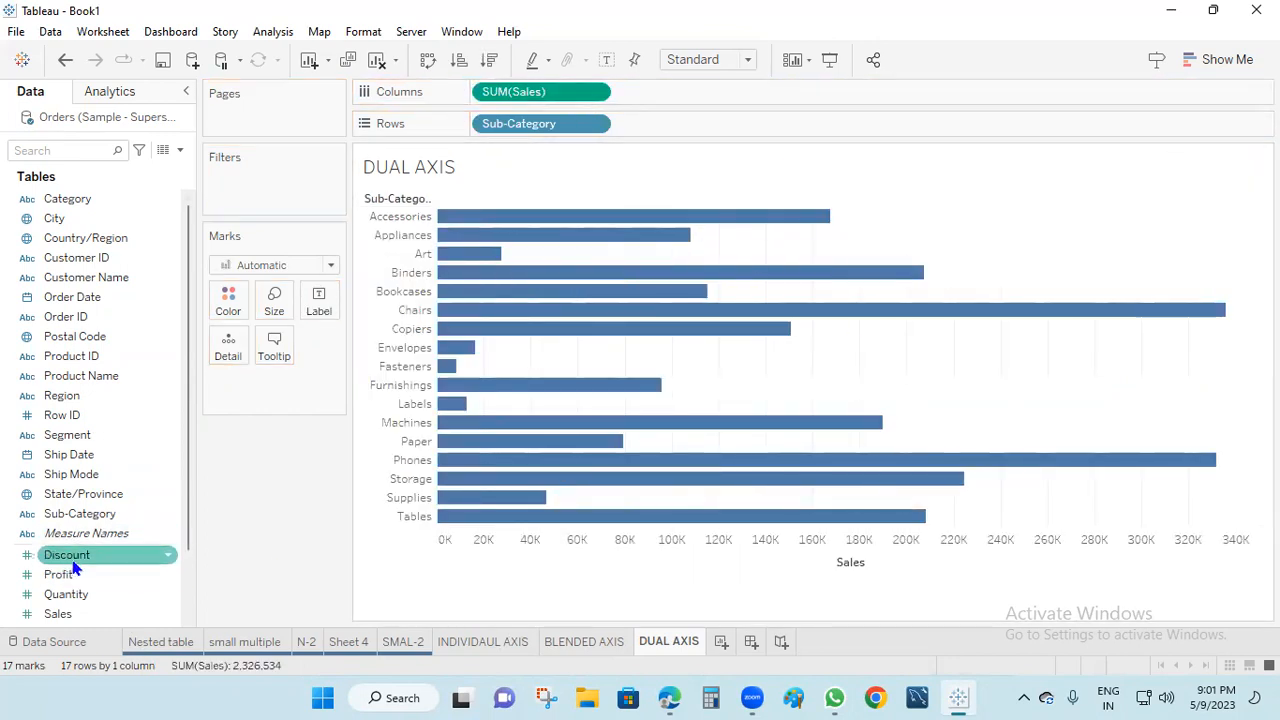
{"action": "left_click", "coordinate": [85, 578], "text": "ctrl"}
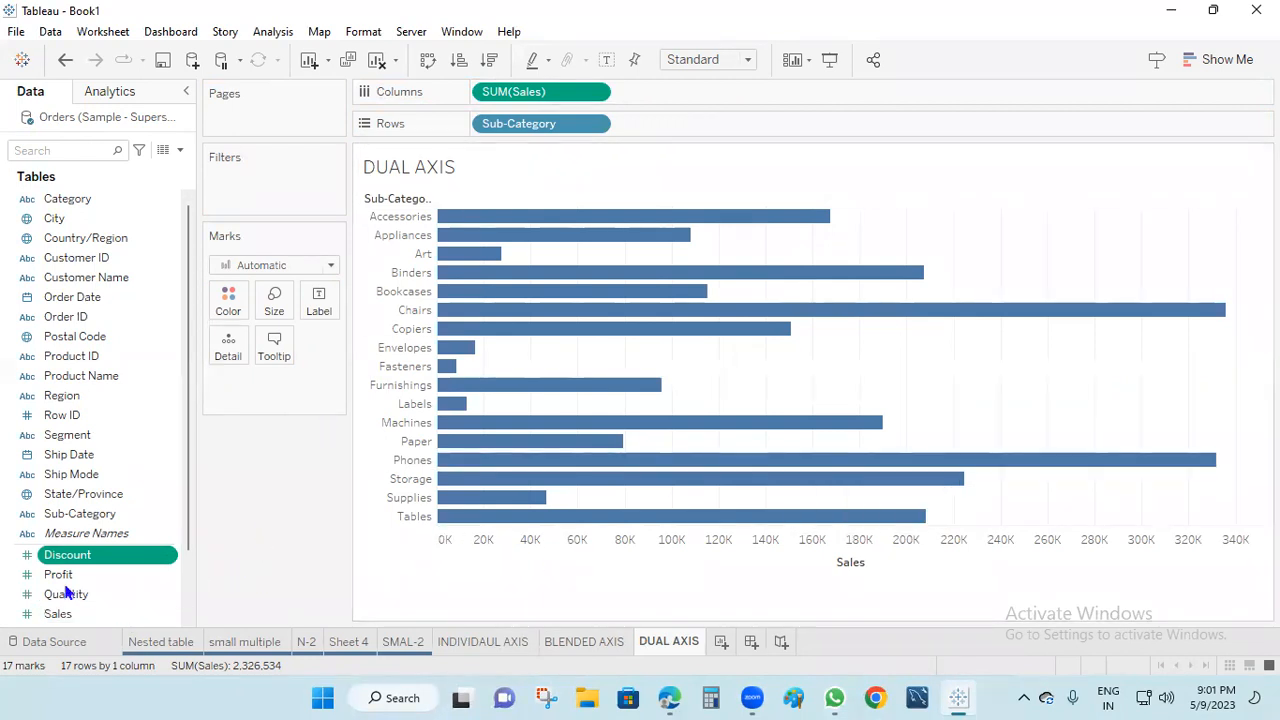
{"action": "left_click_drag", "start_coordinate": [86, 594], "coordinate": [706, 90]}
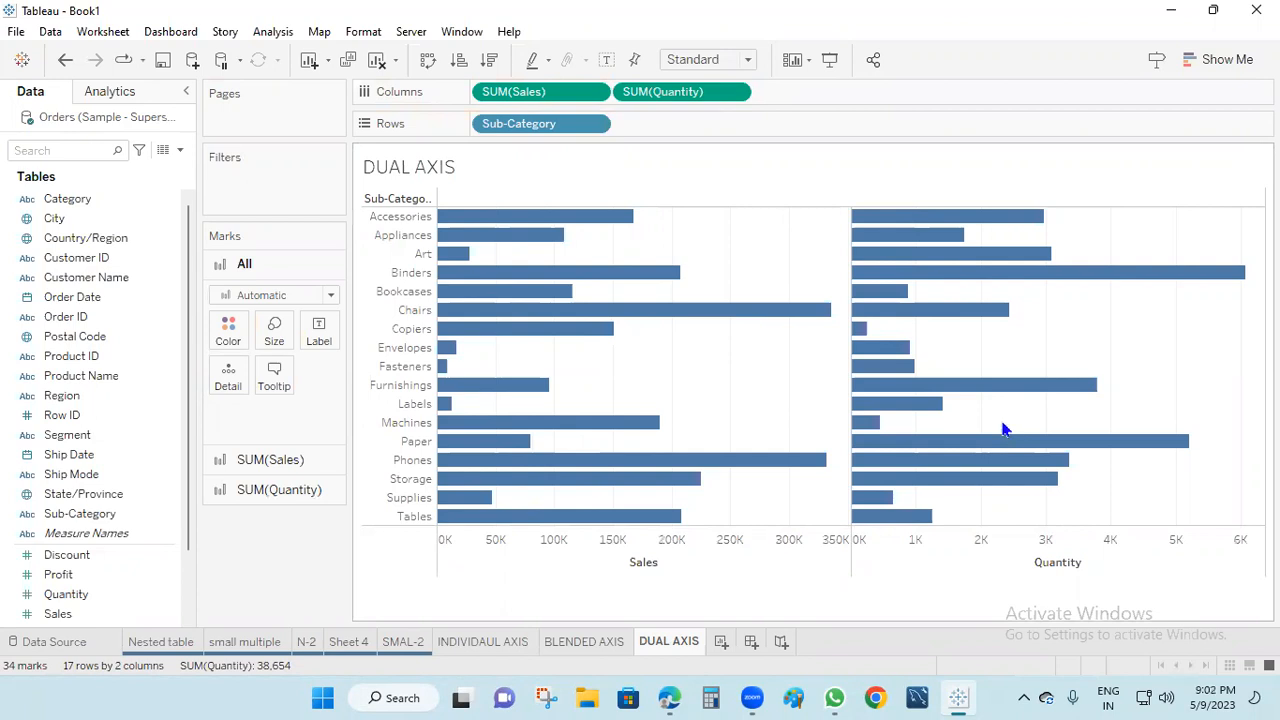
{"action": "right_click", "coordinate": [686, 96]}
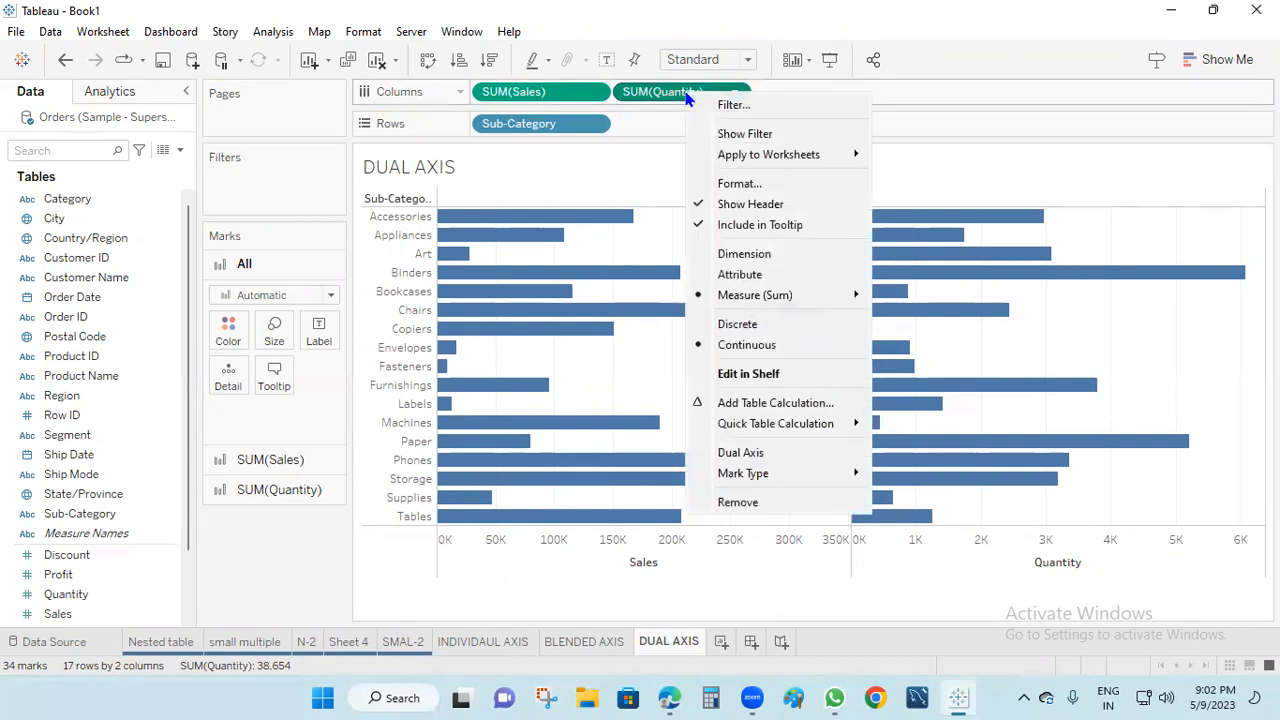
{"action": "left_click", "coordinate": [767, 459]}
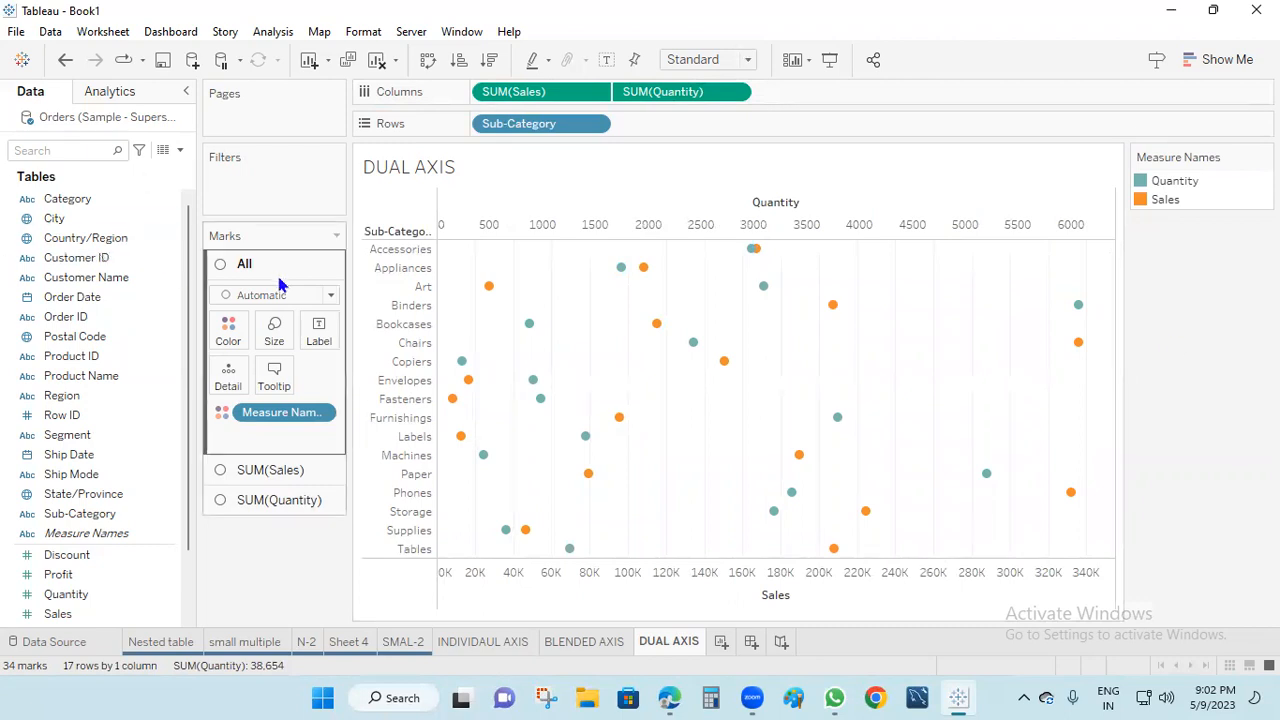
{"action": "left_click", "coordinate": [265, 478]}
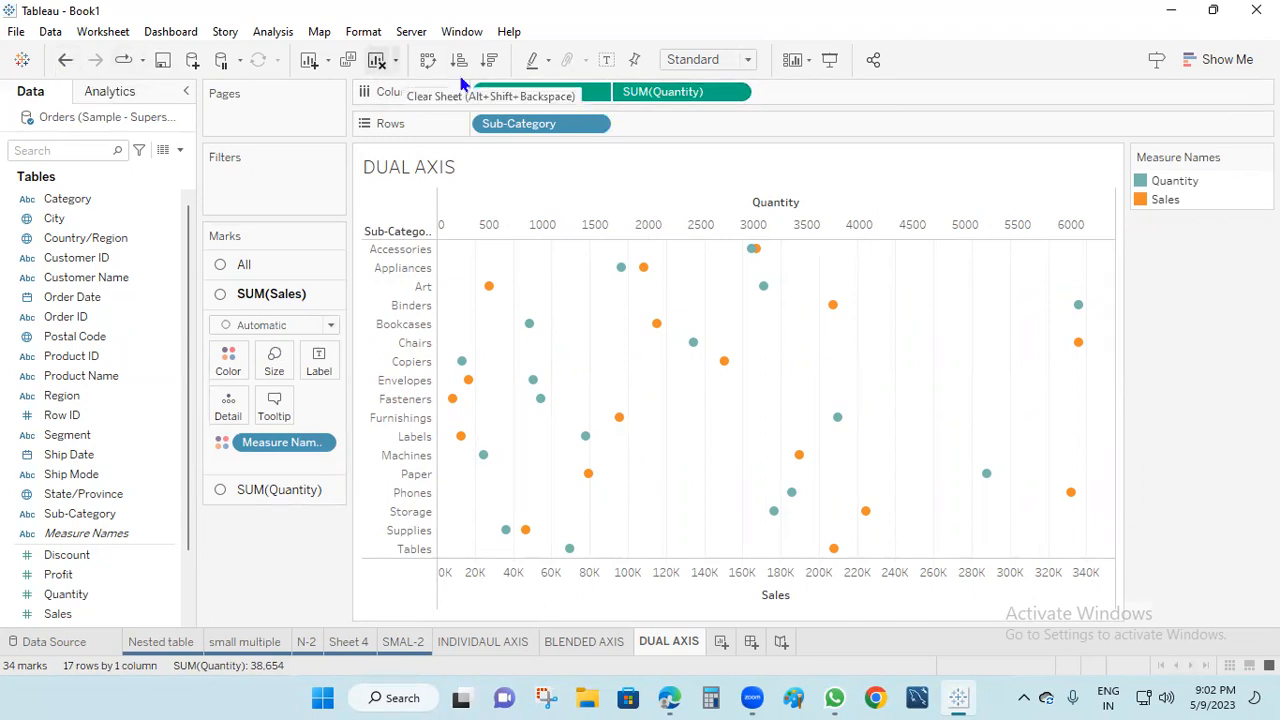
Step: Clear the DUAL AXIS worksheet and build a bar chart of Profit by Sub-Category
{"action": "left_click", "coordinate": [377, 60]}
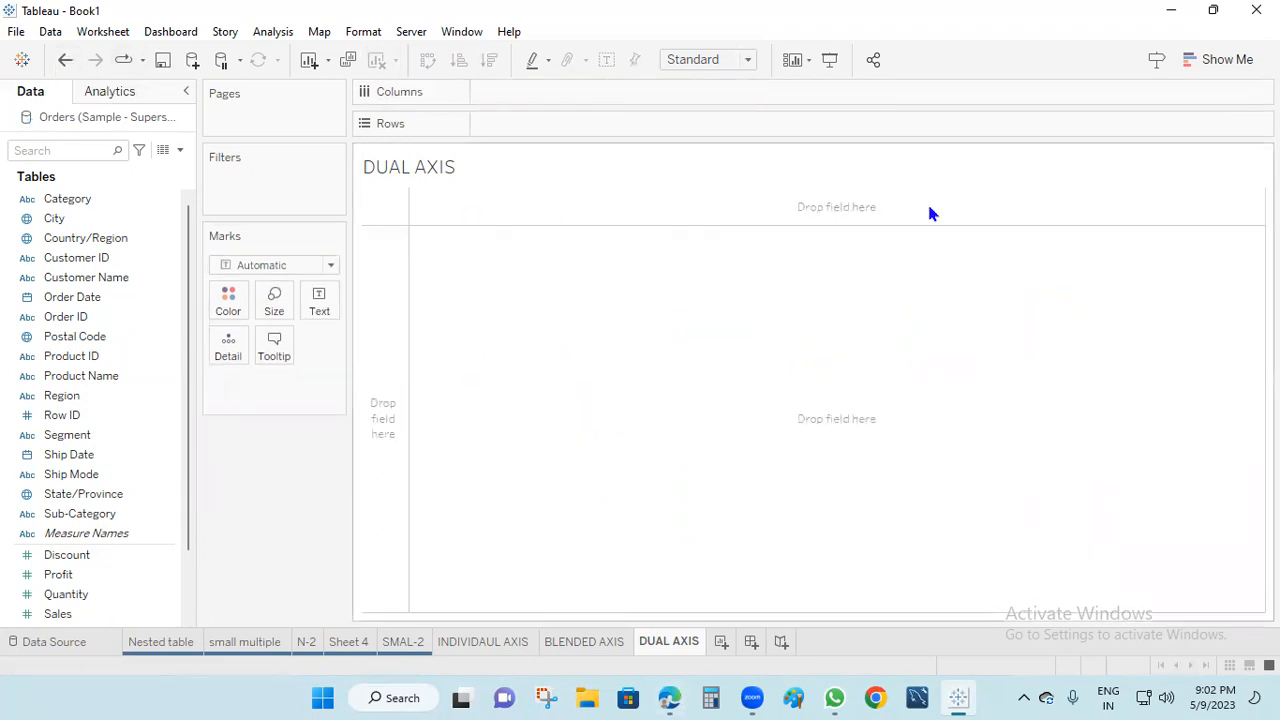
{"action": "left_click_drag", "start_coordinate": [90, 517], "coordinate": [552, 130]}
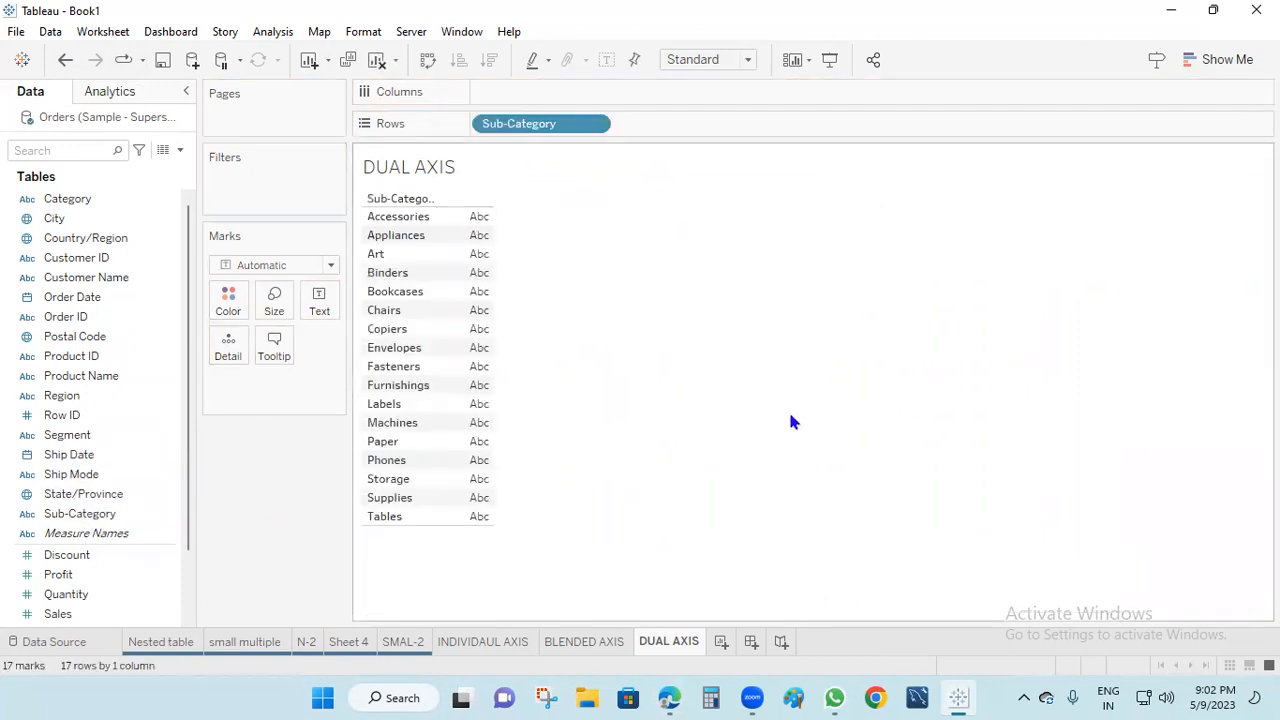
{"action": "left_click", "coordinate": [85, 556]}
{"action": "mouse_move", "coordinate": [85, 575]}
{"action": "left_mouse_down"}
{"action": "mouse_move", "coordinate": [251, 463]}
{"action": "mouse_move", "coordinate": [514, 123]}
{"action": "mouse_move", "coordinate": [524, 90]}
{"action": "left_mouse_up"}
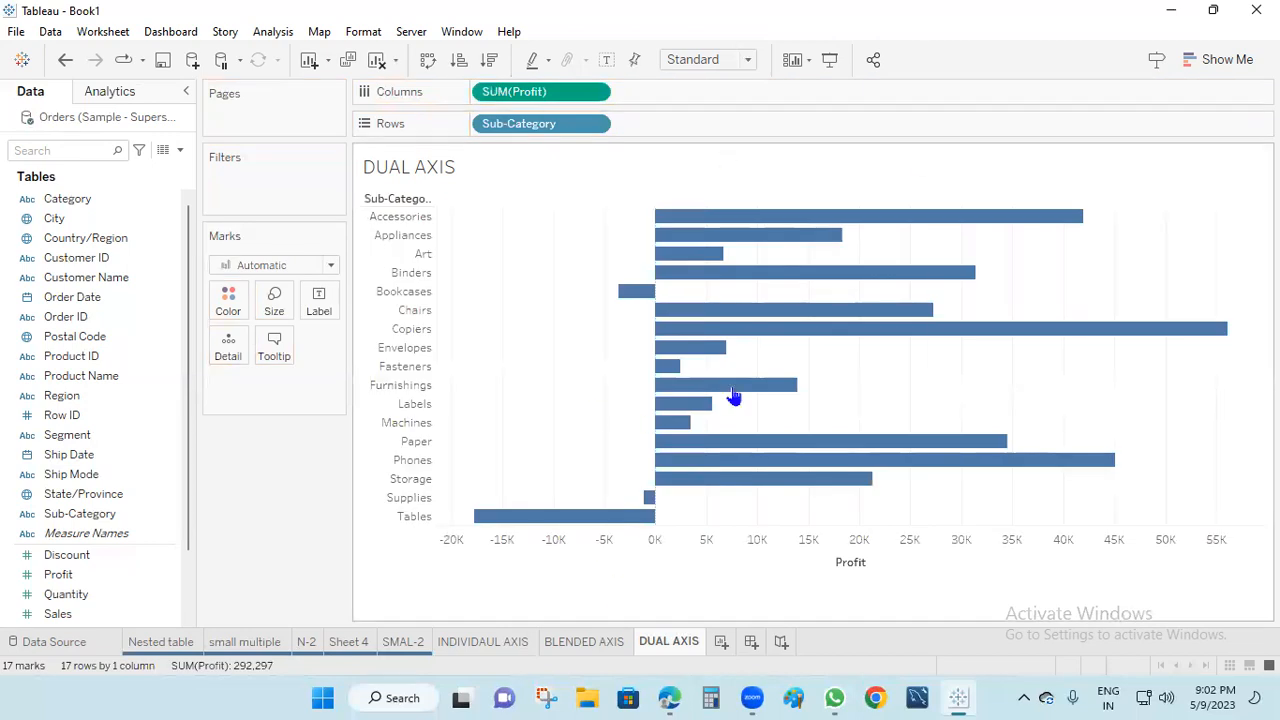
Step: Add Sales beside Profit on the columns and combine the two measures as a dual axis
{"action": "left_click_drag", "start_coordinate": [57, 614], "coordinate": [670, 98]}
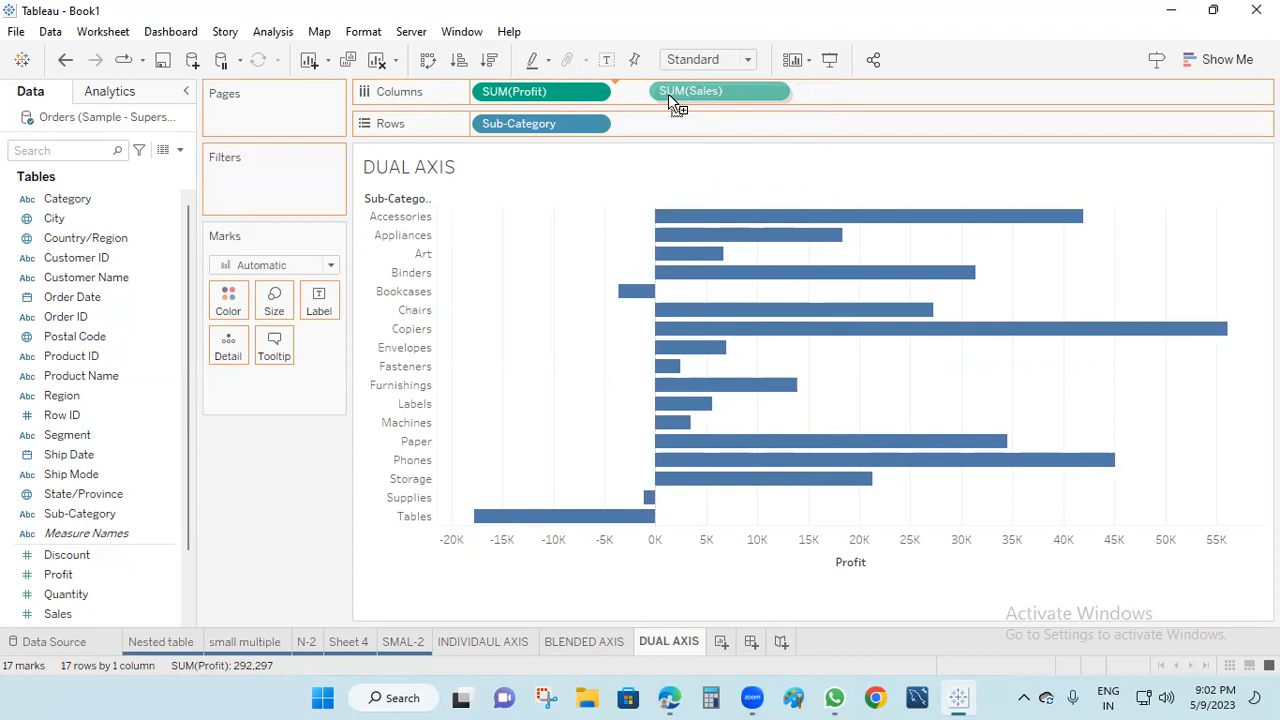
{"action": "left_click_drag", "start_coordinate": [668, 93], "coordinate": [667, 93]}
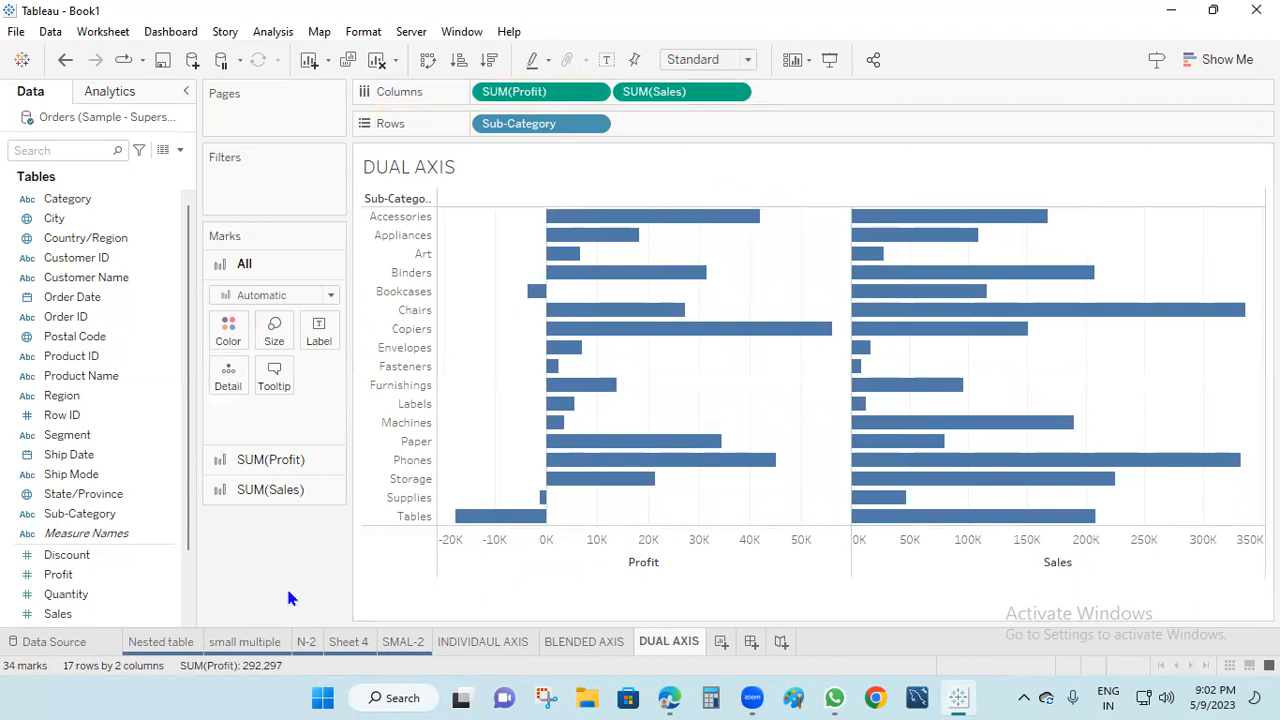
{"action": "right_click", "coordinate": [683, 94]}
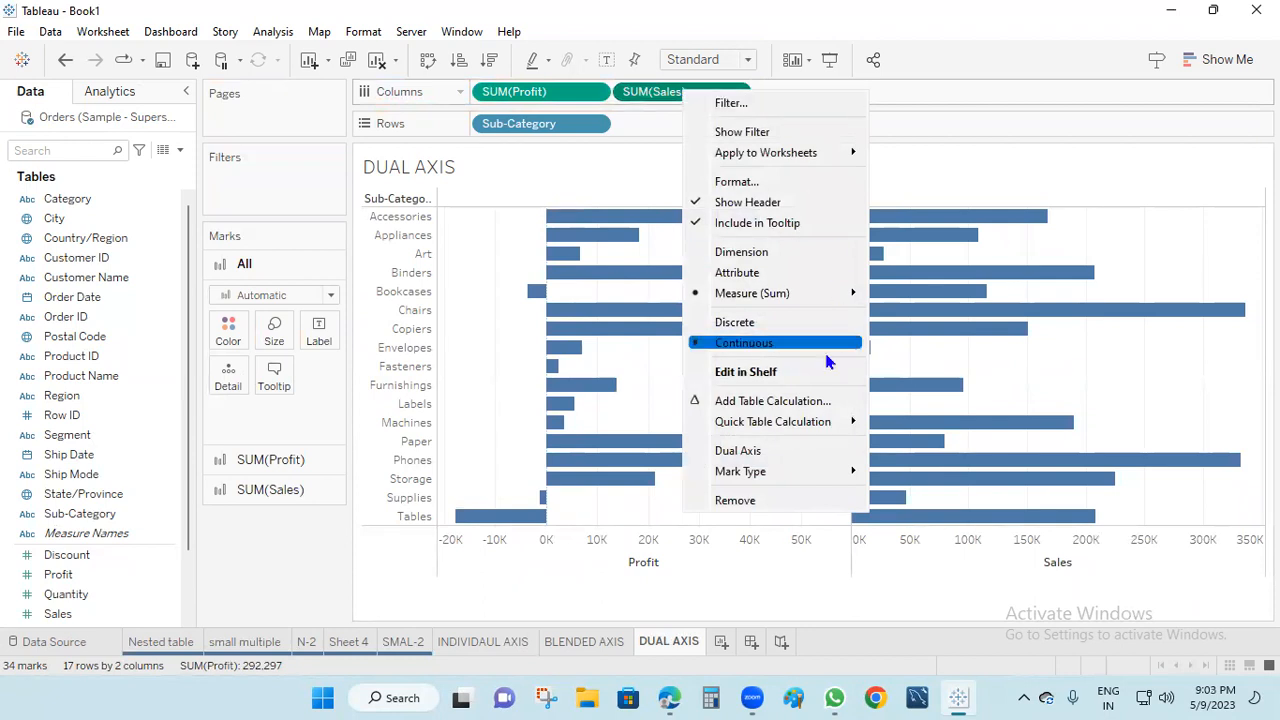
{"action": "left_click", "coordinate": [740, 451]}
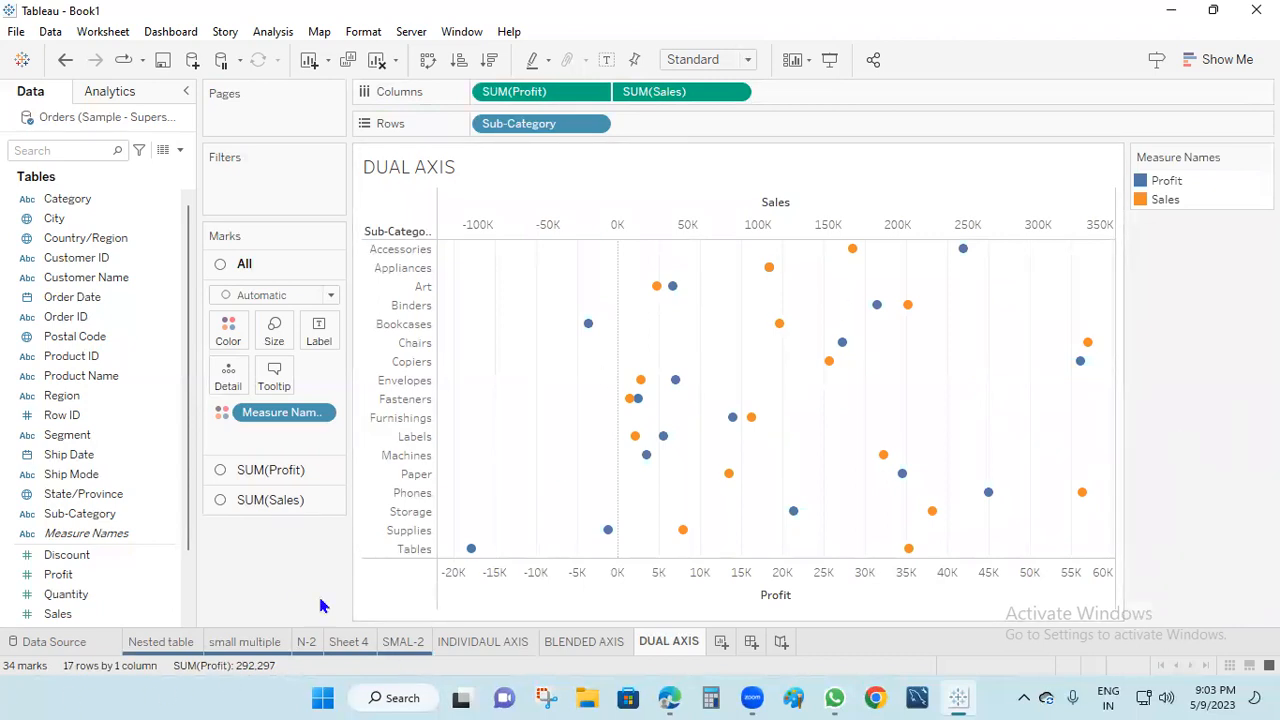
Step: Show Profit as bars and Sales as a line, and synchronize the Sales axis with the Profit axis
{"action": "left_click", "coordinate": [272, 478]}
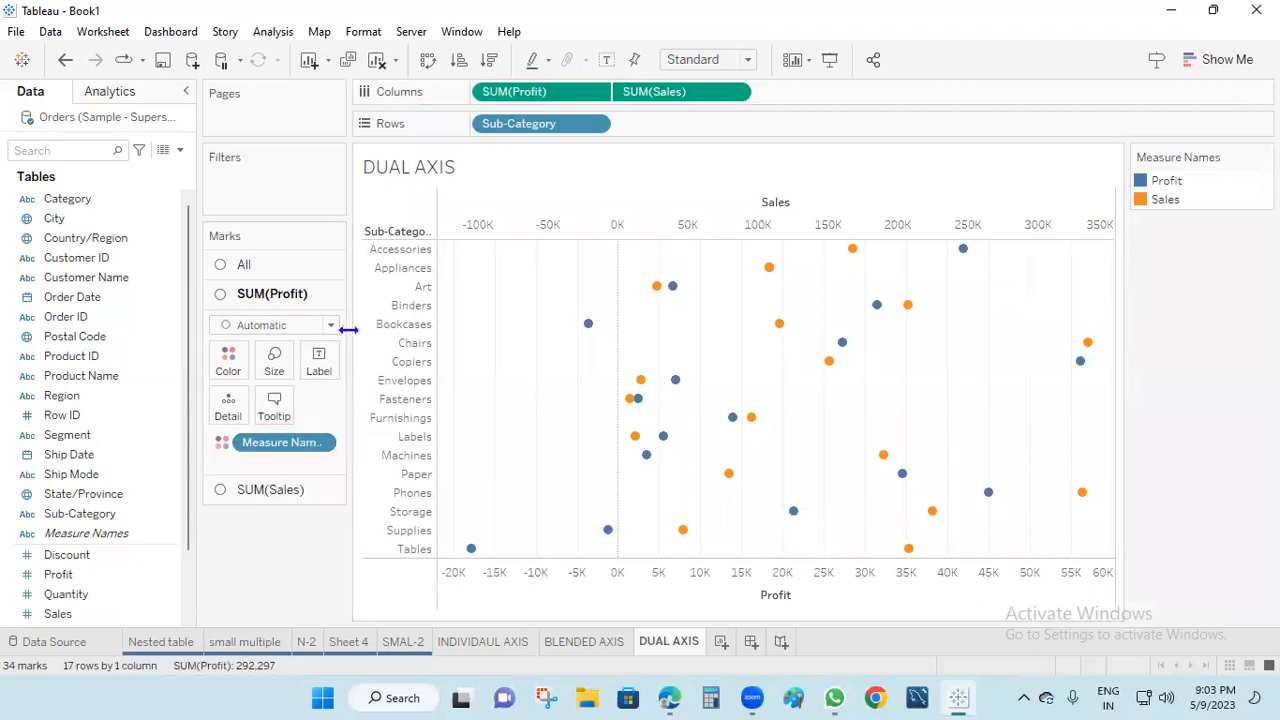
{"action": "left_click", "coordinate": [331, 325]}
{"action": "left_click", "coordinate": [264, 366]}
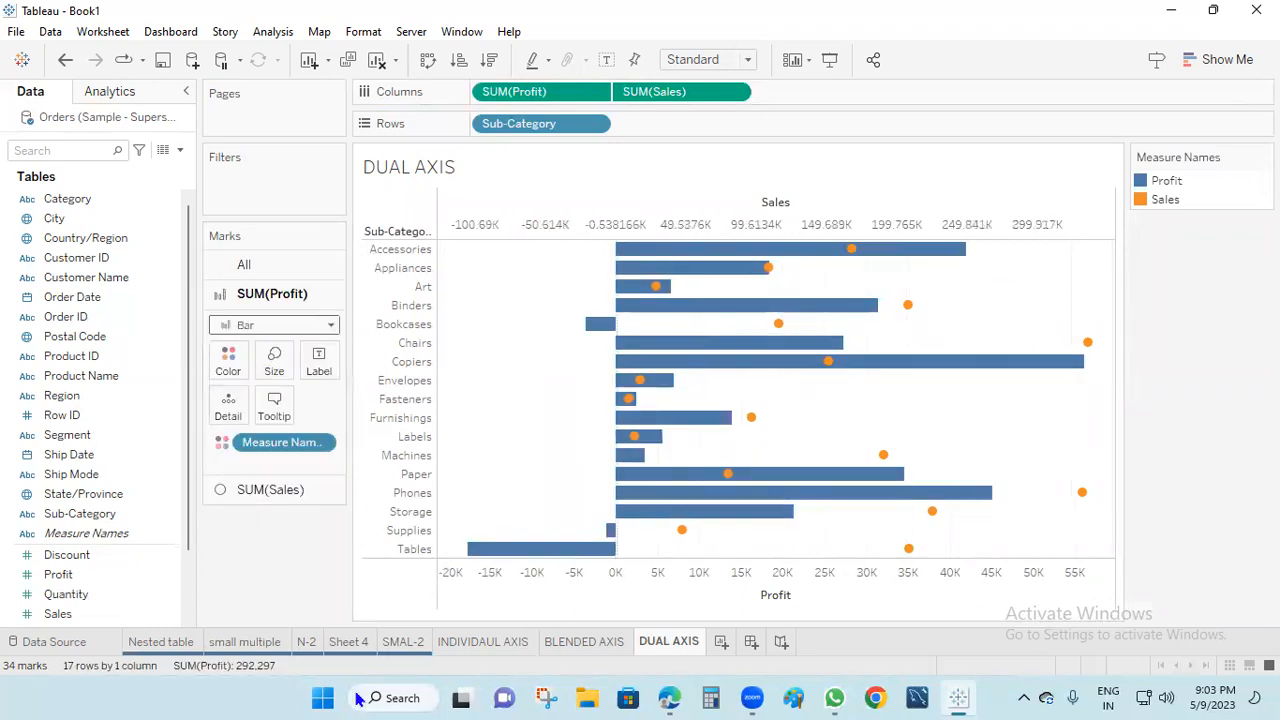
{"action": "left_click", "coordinate": [271, 490]}
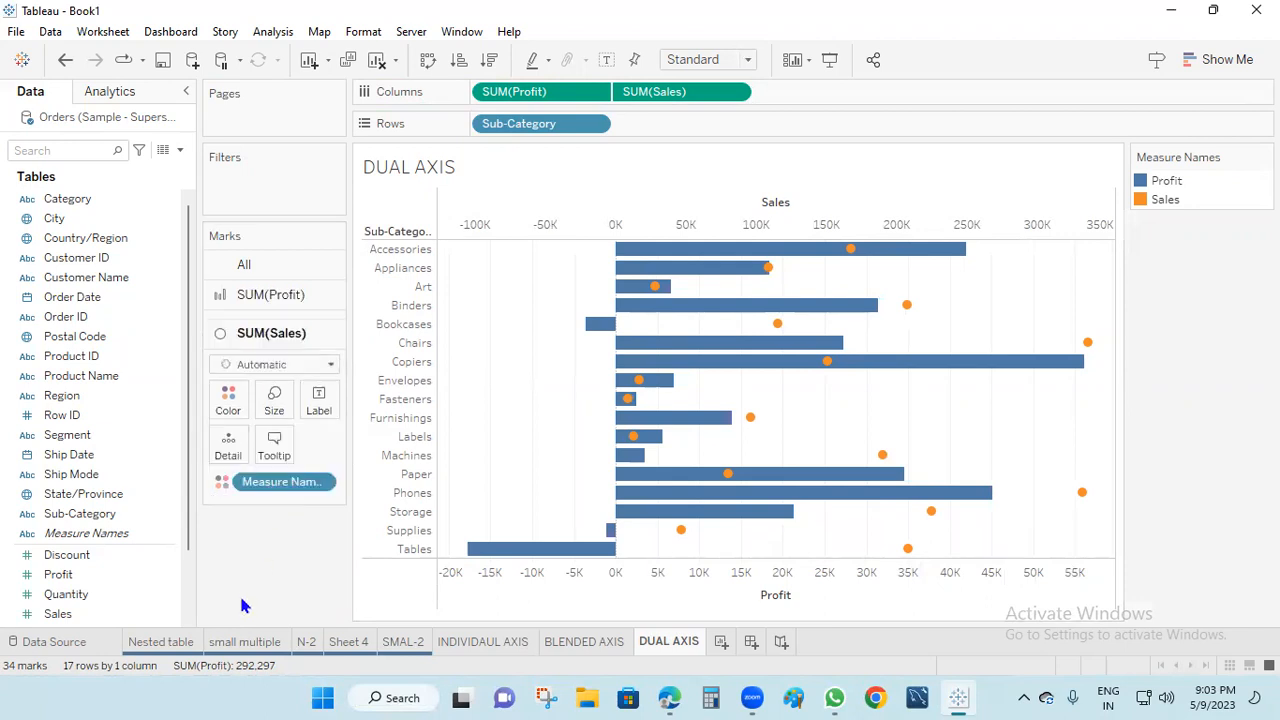
{"action": "left_click", "coordinate": [331, 356]}
{"action": "left_click", "coordinate": [247, 418]}
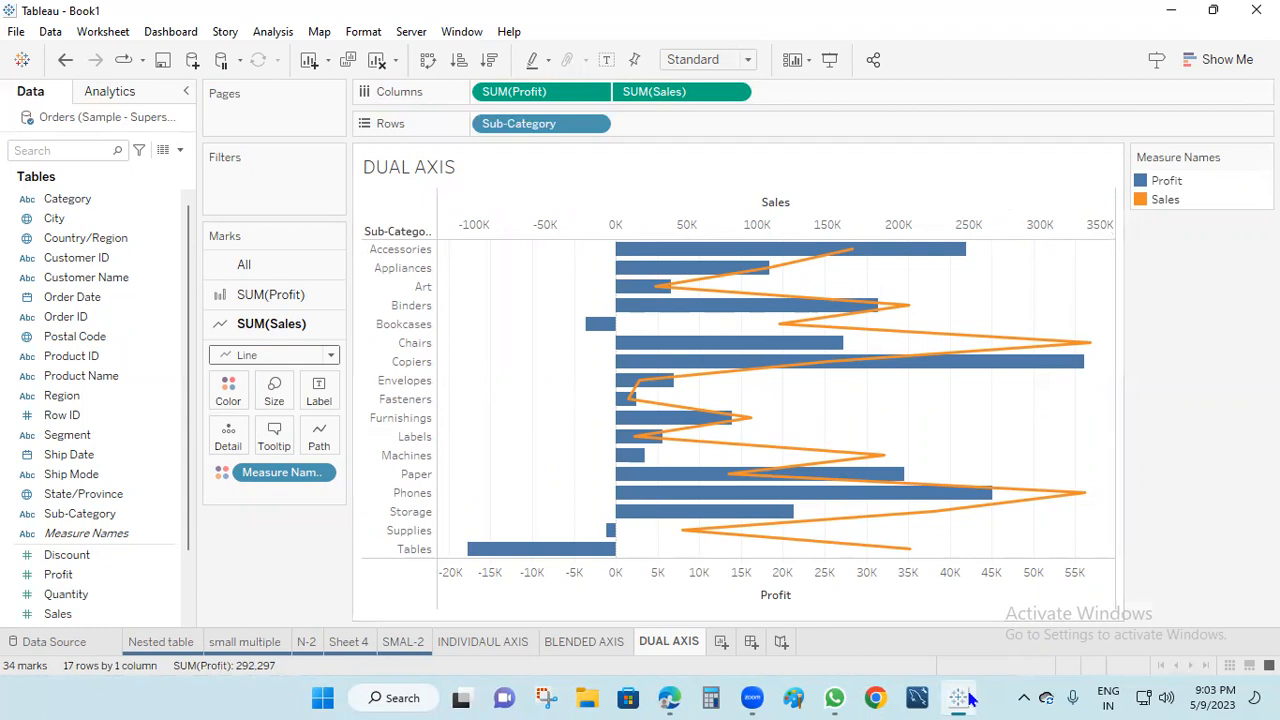
{"action": "right_click", "coordinate": [1060, 223]}
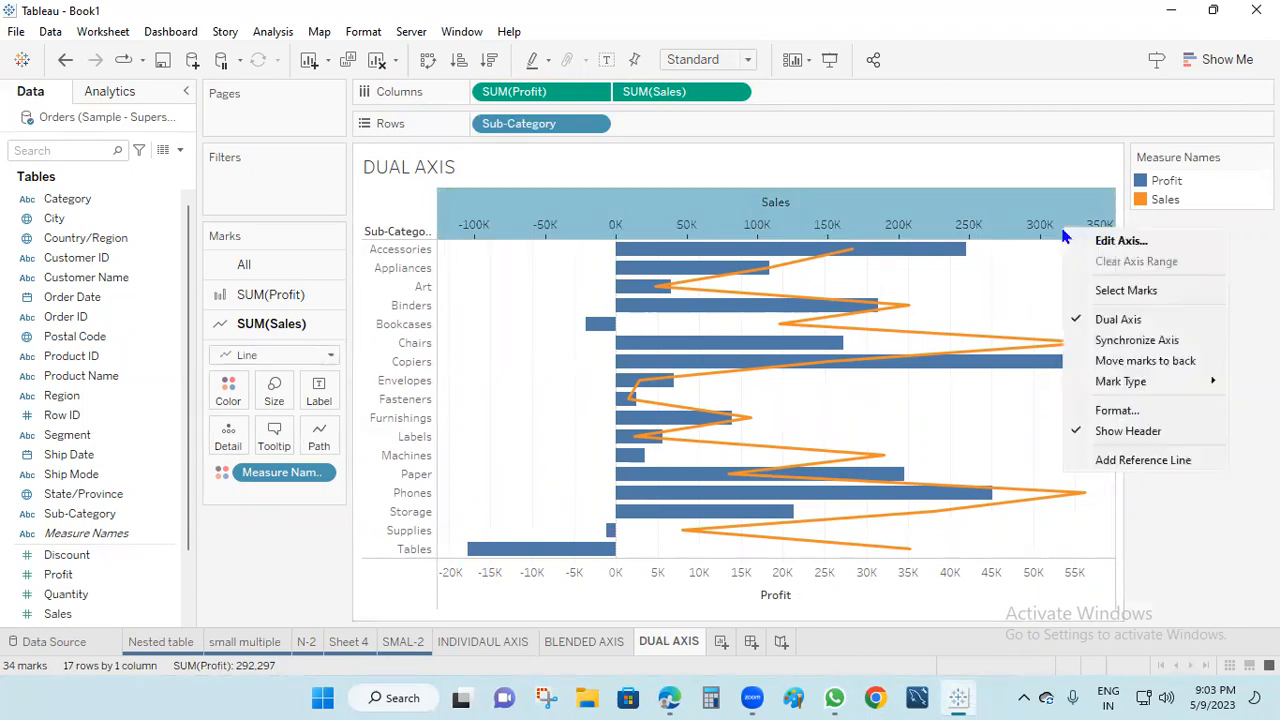
{"action": "left_click", "coordinate": [1137, 340]}
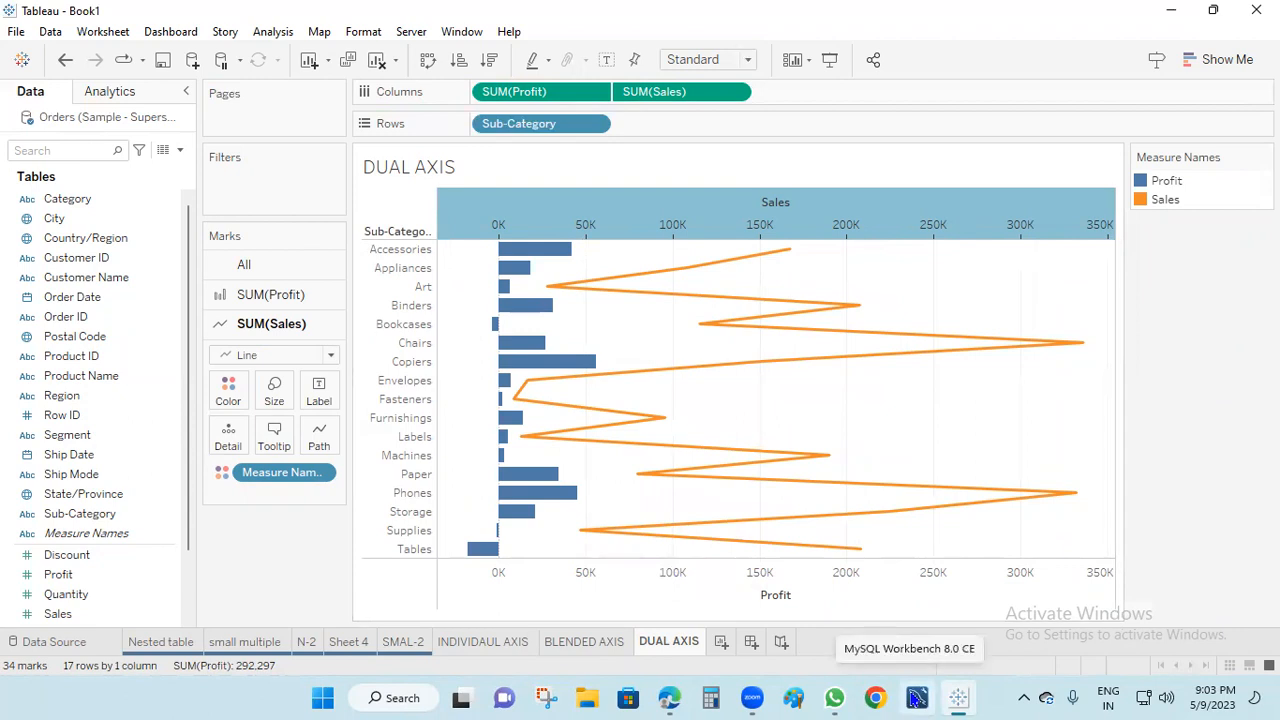
Step: Color the INDIVIDAUL AXIS, BLENDED AXIS and DUAL AXIS worksheet tabs red together
{"action": "left_click", "coordinate": [468, 648]}
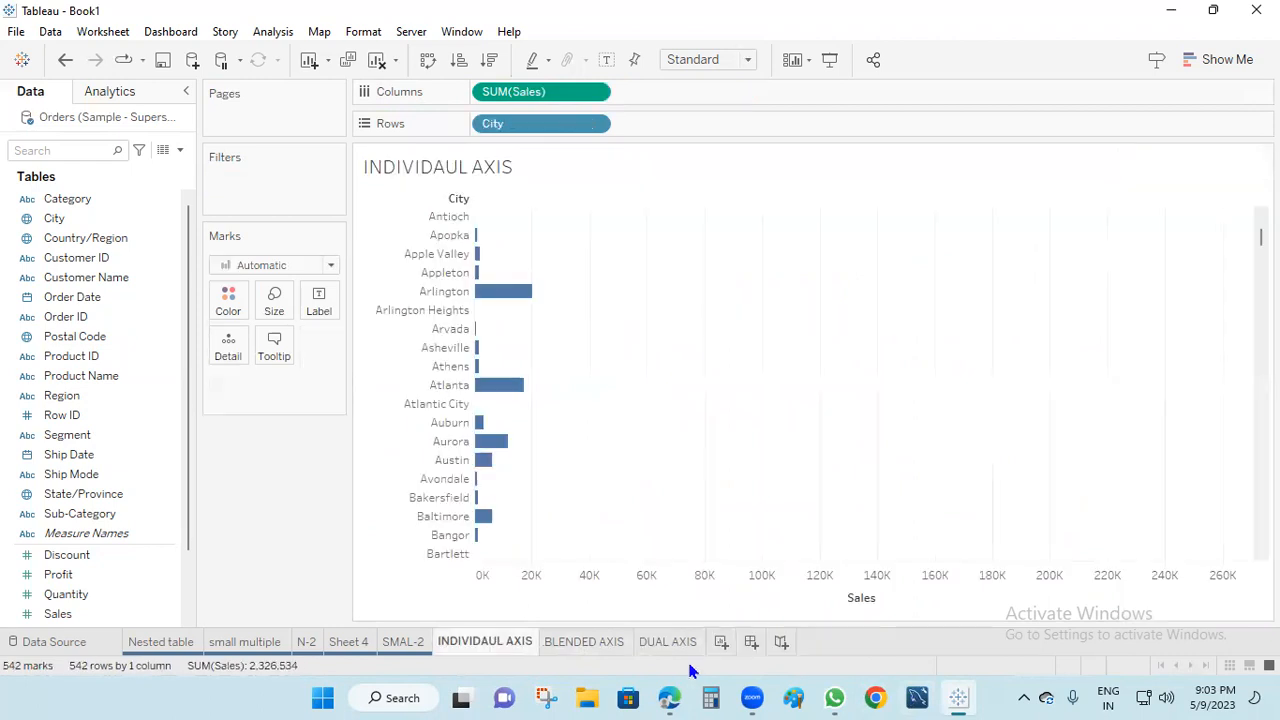
{"action": "right_click", "coordinate": [660, 645]}
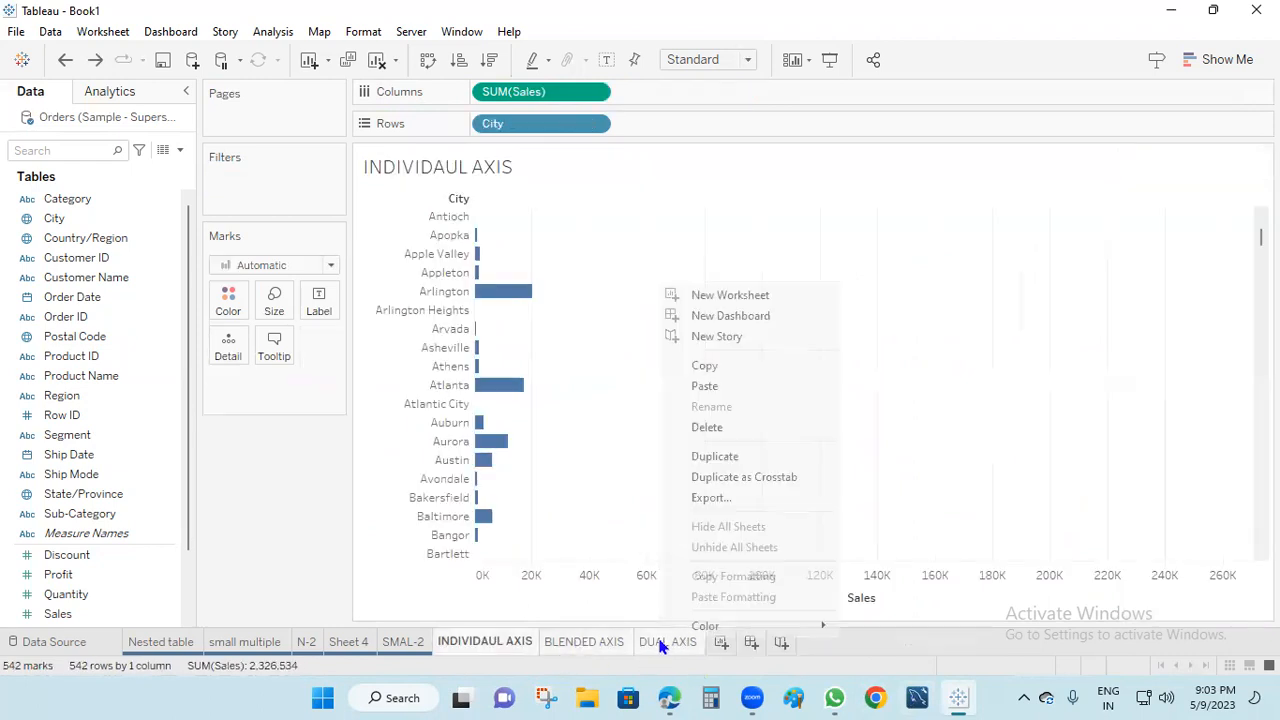
{"action": "mouse_move", "coordinate": [703, 630]}
{"action": "left_click", "coordinate": [878, 604]}
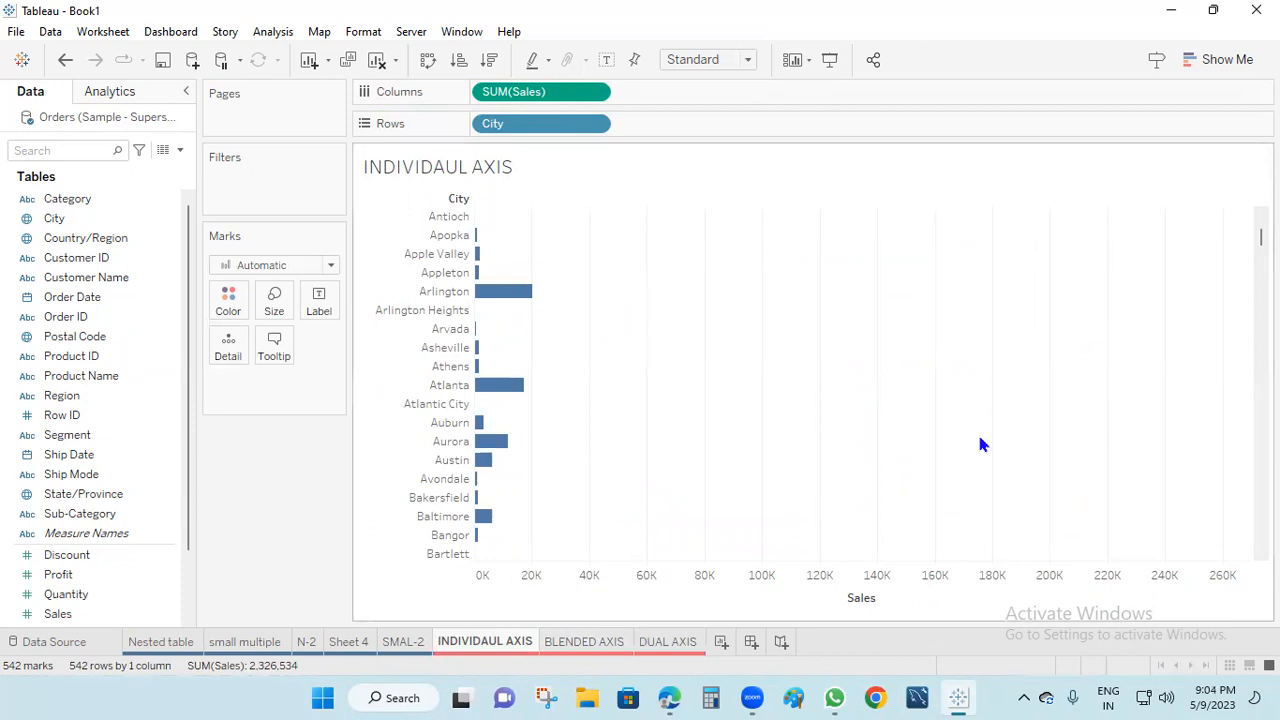
Step: Review the DUAL AXIS, BLENDED AXIS, Nested table and small multiple worksheets, and add a new blank worksheet
{"action": "left_click", "coordinate": [678, 641]}
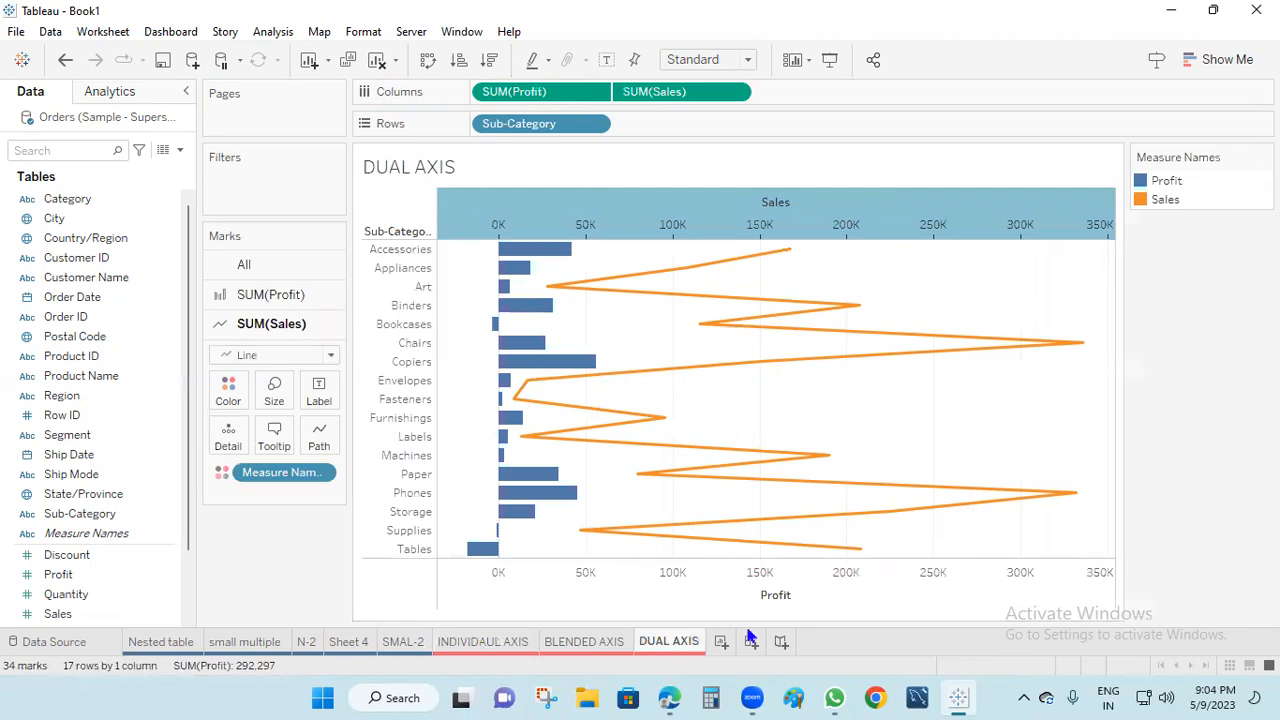
{"action": "left_click", "coordinate": [598, 645]}
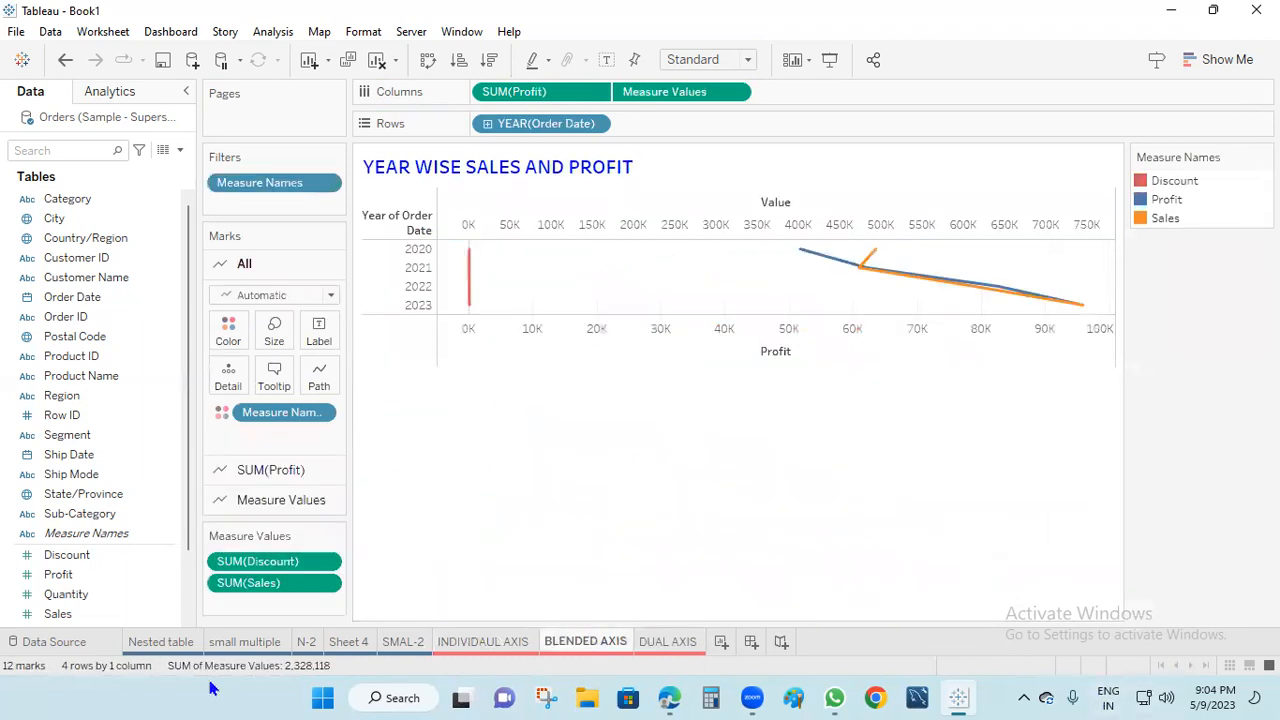
{"action": "left_click", "coordinate": [176, 645]}
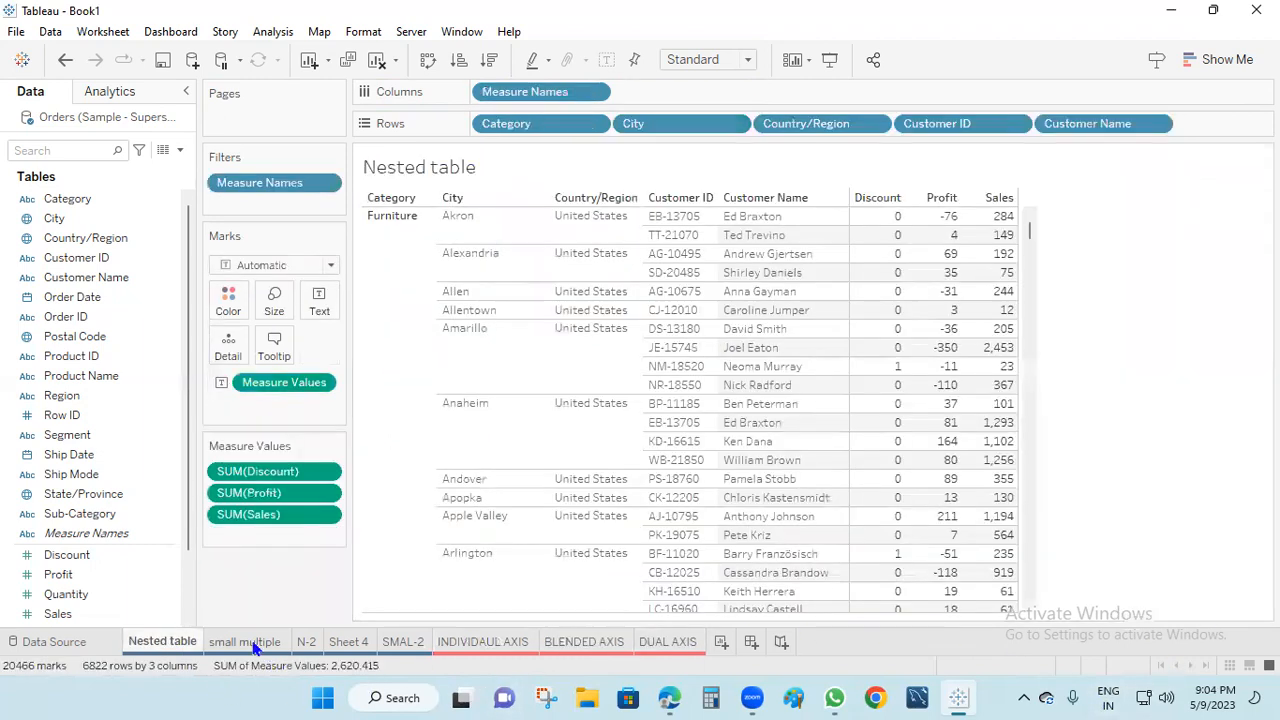
{"action": "left_click", "coordinate": [255, 645]}
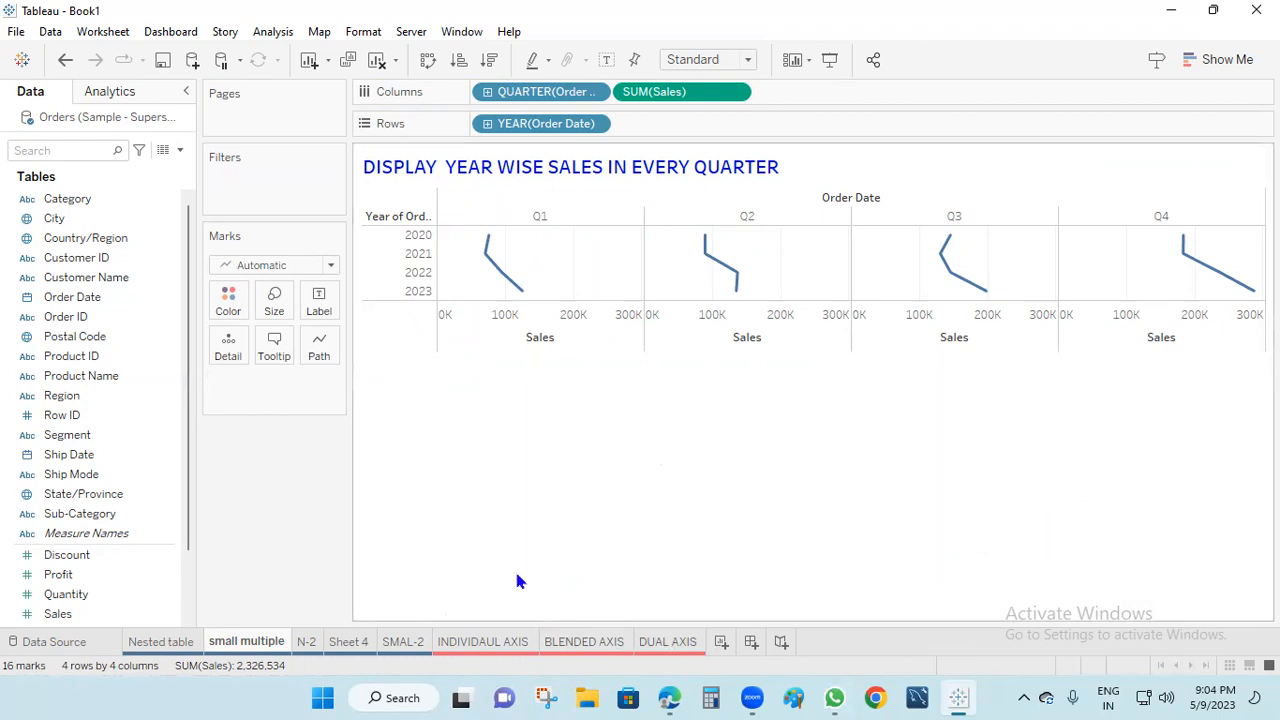
{"action": "left_click", "coordinate": [721, 642]}
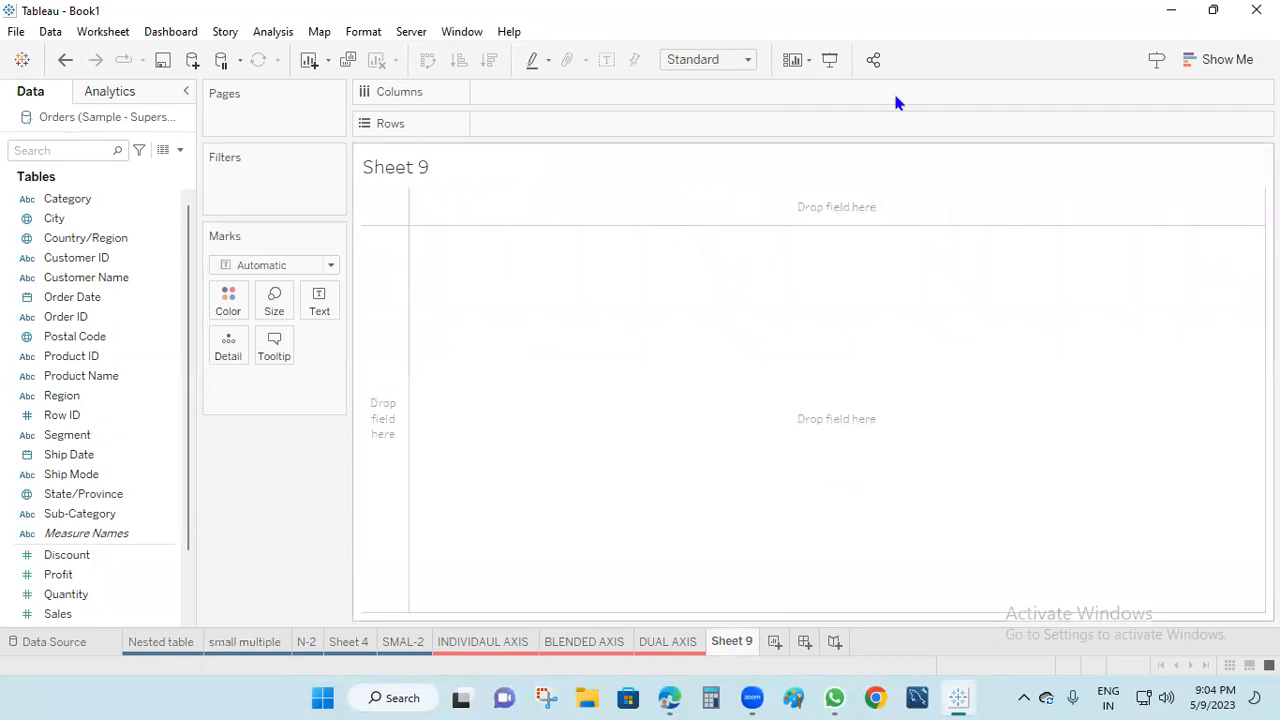
{"action": "mouse_move", "coordinate": [750, 230]}
{"action": "left_mouse_down"}
{"action": "mouse_move", "coordinate": [661, 259]}
{"action": "mouse_move", "coordinate": [816, 395]}
{"action": "mouse_move", "coordinate": [783, 227]}
{"action": "mouse_move", "coordinate": [748, 231]}
{"action": "left_mouse_up"}
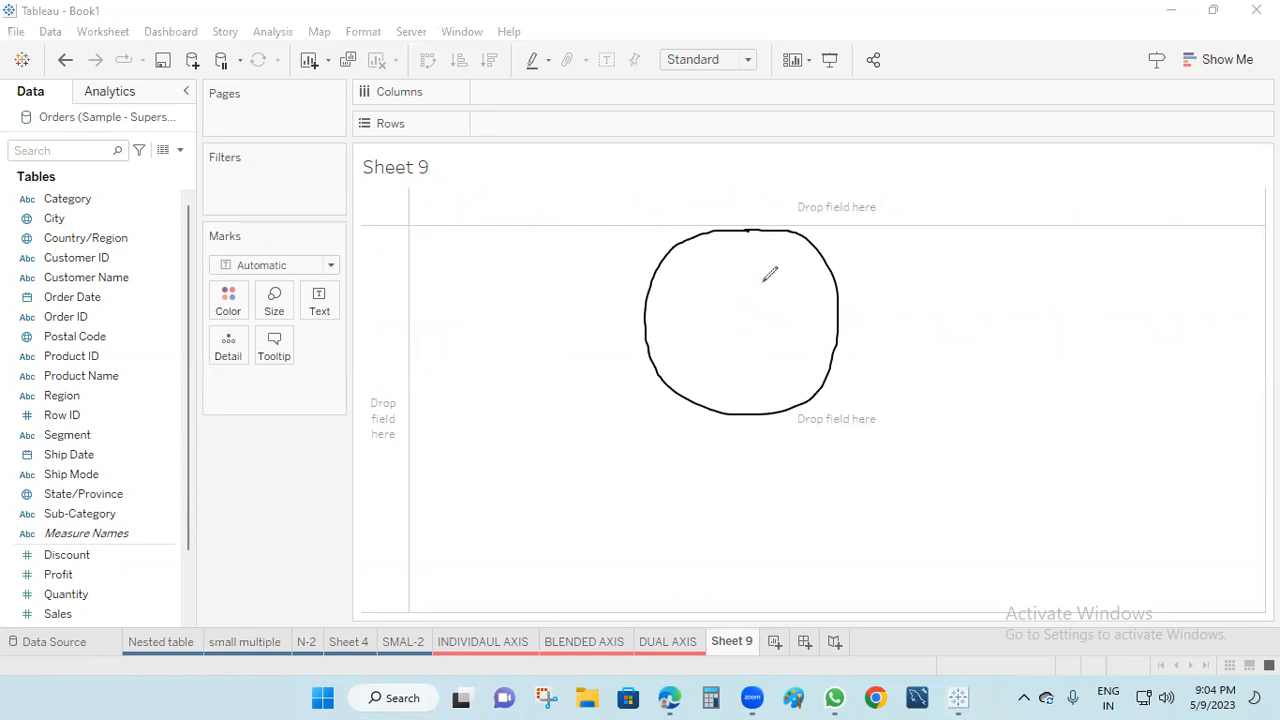
{"action": "left_click_drag", "start_coordinate": [844, 292], "coordinate": [859, 292]}
{"action": "mouse_move", "coordinate": [762, 260]}
{"action": "left_mouse_down"}
{"action": "mouse_move", "coordinate": [680, 328]}
{"action": "mouse_move", "coordinate": [806, 300]}
{"action": "mouse_move", "coordinate": [762, 262]}
{"action": "left_mouse_up"}
{"action": "left_click_drag", "start_coordinate": [812, 240], "coordinate": [900, 212]}
{"action": "mouse_move", "coordinate": [801, 296]}
{"action": "left_mouse_down"}
{"action": "mouse_move", "coordinate": [885, 264]}
{"action": "mouse_move", "coordinate": [887, 281]}
{"action": "left_mouse_up"}
{"action": "left_click_drag", "start_coordinate": [898, 212], "coordinate": [894, 238]}
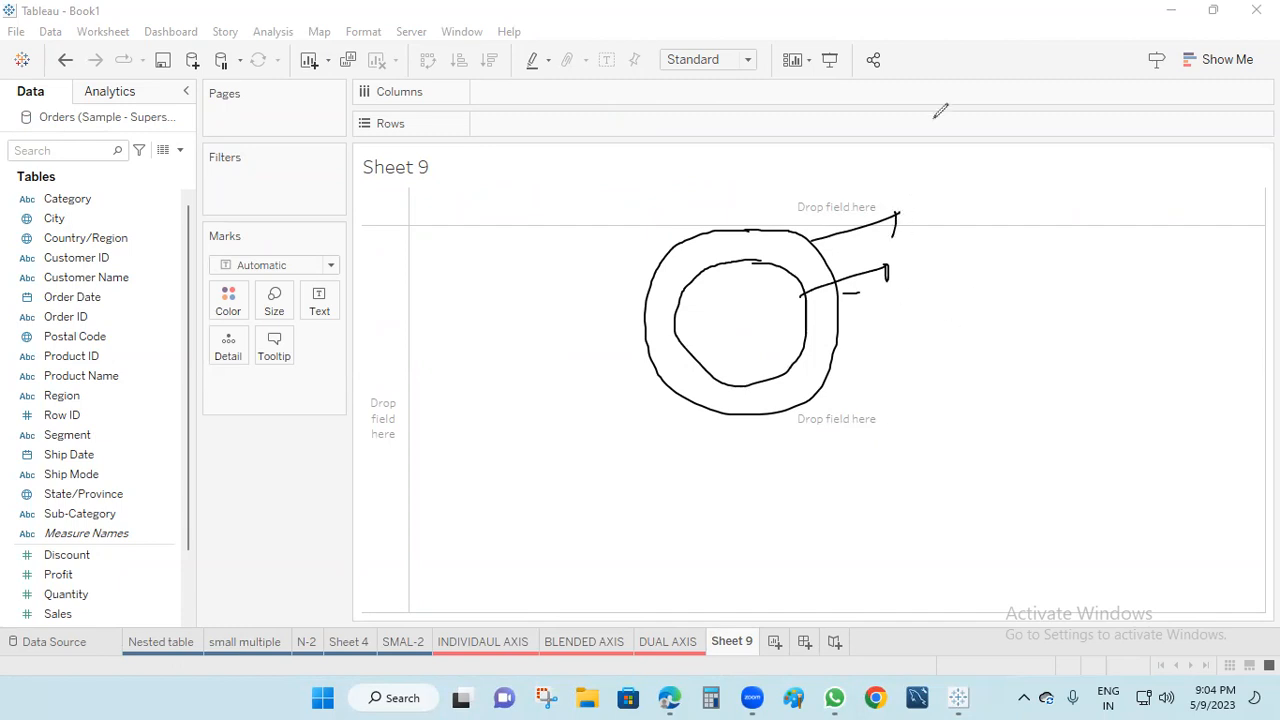
{"action": "key", "text": "e"}
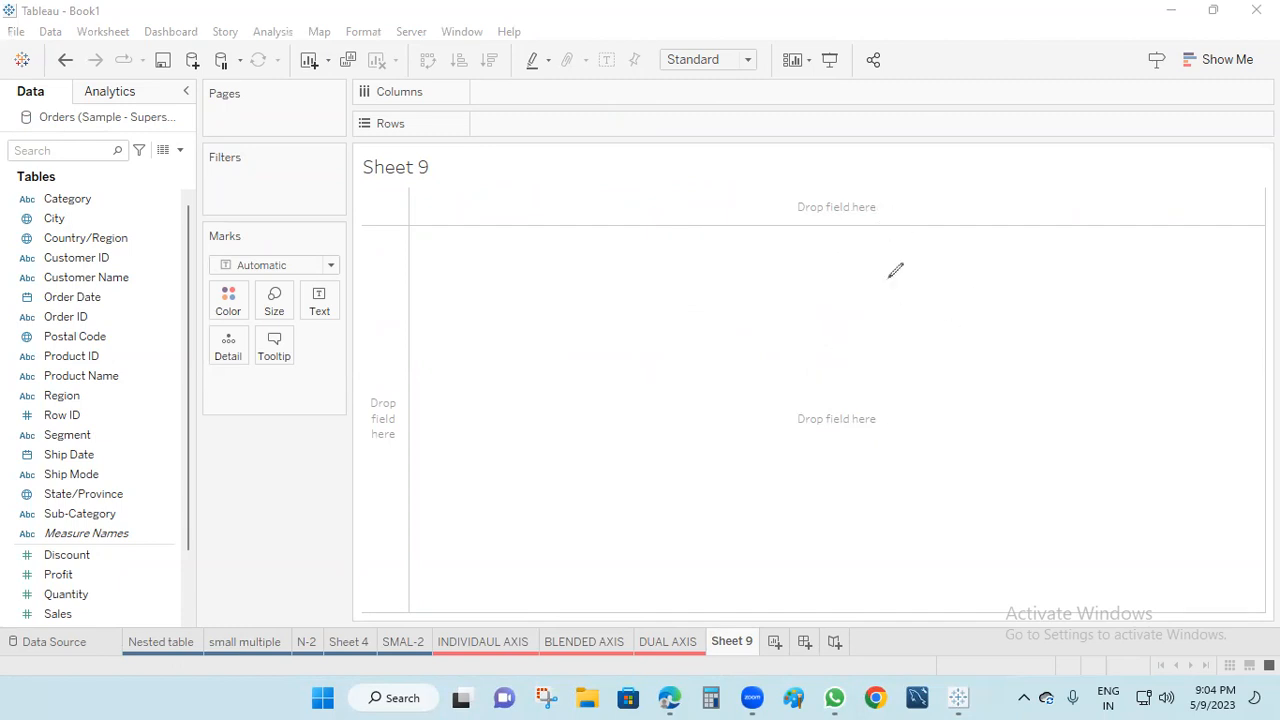
{"action": "left_click_drag", "start_coordinate": [481, 288], "coordinate": [509, 415]}
{"action": "mouse_move", "coordinate": [482, 285]}
{"action": "left_mouse_down"}
{"action": "mouse_move", "coordinate": [672, 213]}
{"action": "mouse_move", "coordinate": [714, 358]}
{"action": "left_mouse_up"}
{"action": "left_click_drag", "start_coordinate": [508, 420], "coordinate": [686, 352]}
{"action": "left_click_drag", "start_coordinate": [492, 322], "coordinate": [677, 275]}
{"action": "left_click_drag", "start_coordinate": [486, 357], "coordinate": [695, 312]}
{"action": "left_click_drag", "start_coordinate": [531, 264], "coordinate": [560, 392]}
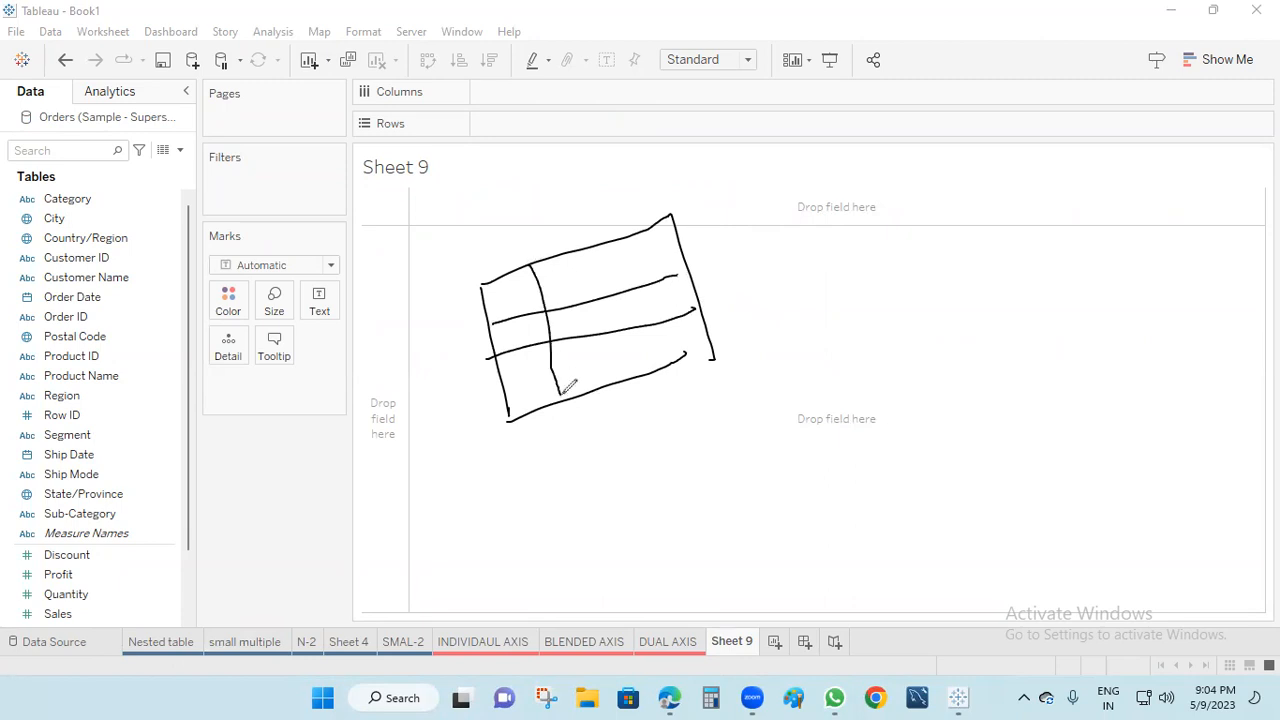
{"action": "left_click_drag", "start_coordinate": [598, 256], "coordinate": [621, 382]}
{"action": "left_click_drag", "start_coordinate": [650, 230], "coordinate": [672, 372]}
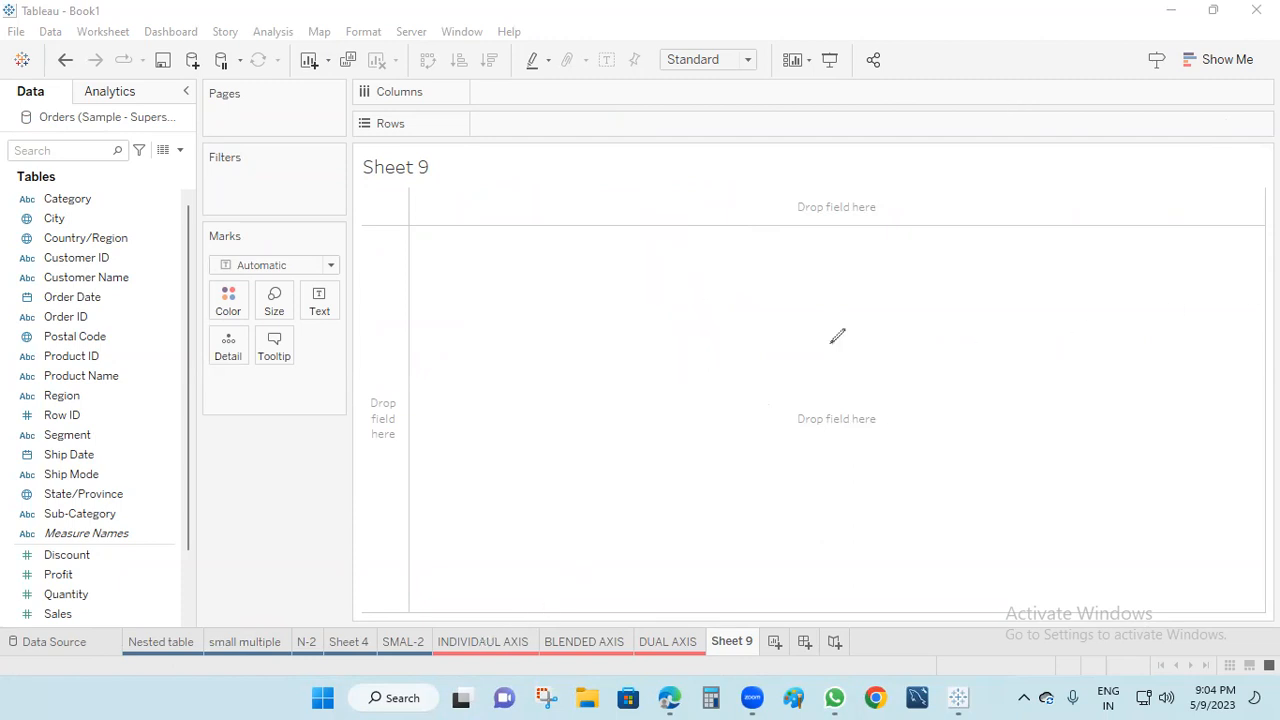
{"action": "left_click_drag", "start_coordinate": [503, 248], "coordinate": [528, 403]}
{"action": "left_click_drag", "start_coordinate": [778, 193], "coordinate": [776, 310]}
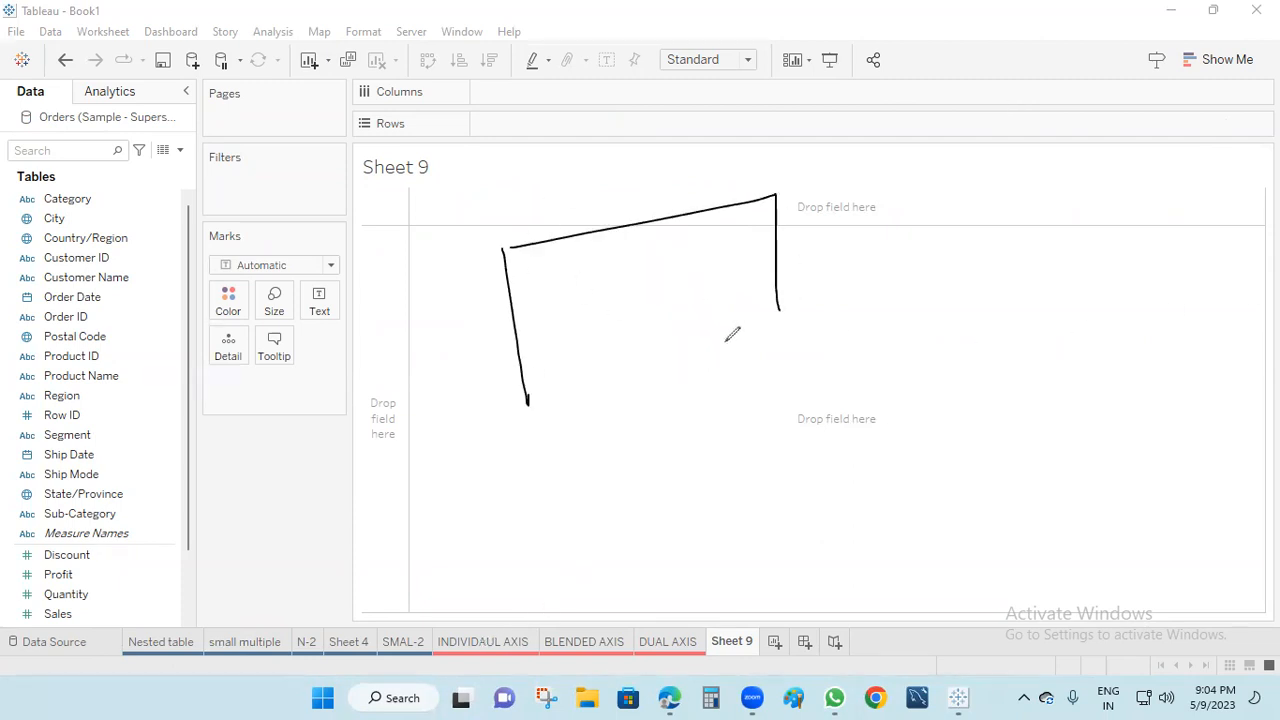
{"action": "left_click_drag", "start_coordinate": [514, 409], "coordinate": [777, 367]}
{"action": "left_click_drag", "start_coordinate": [773, 304], "coordinate": [778, 367]}
{"action": "left_click_drag", "start_coordinate": [519, 307], "coordinate": [600, 291]}
{"action": "left_click_drag", "start_coordinate": [524, 332], "coordinate": [597, 325]}
{"action": "left_click_drag", "start_coordinate": [526, 362], "coordinate": [600, 357]}
{"action": "left_click_drag", "start_coordinate": [516, 283], "coordinate": [688, 238]}
{"action": "mouse_move", "coordinate": [628, 285]}
{"action": "left_mouse_down"}
{"action": "mouse_move", "coordinate": [616, 334]}
{"action": "mouse_move", "coordinate": [674, 322]}
{"action": "left_mouse_up"}
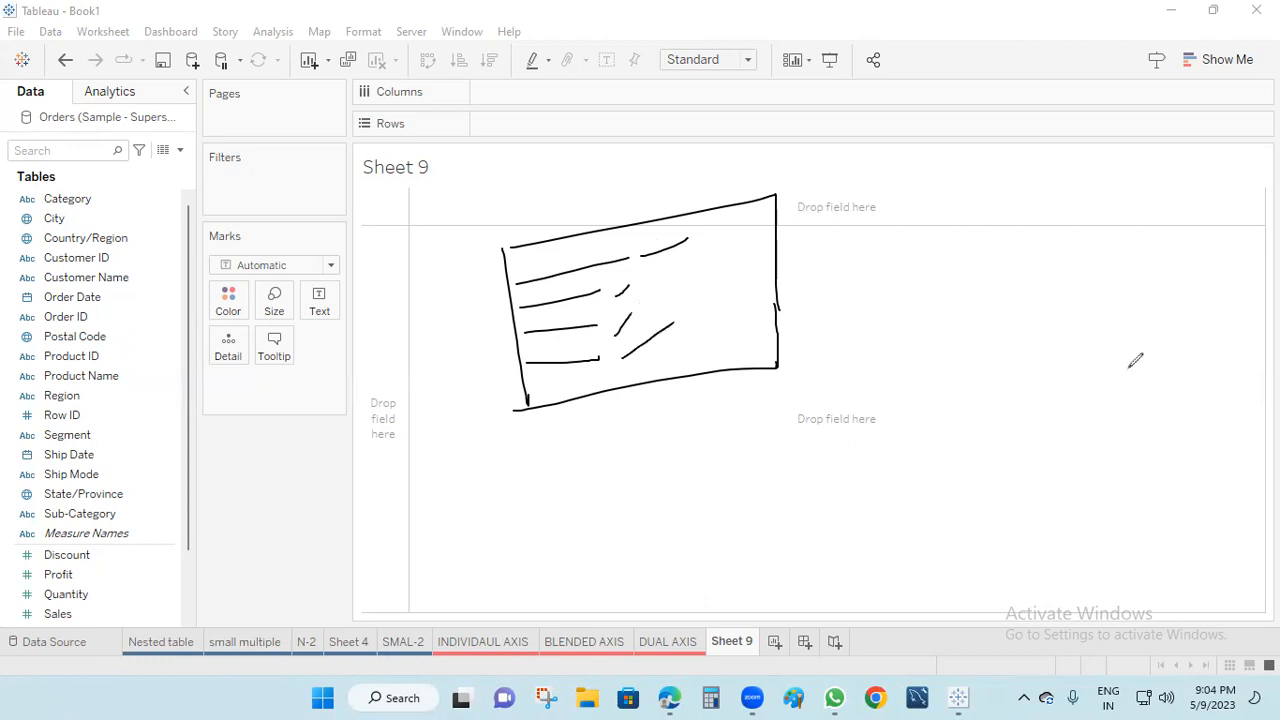
{"action": "mouse_move", "coordinate": [636, 251]}
{"action": "left_mouse_down"}
{"action": "mouse_move", "coordinate": [662, 258]}
{"action": "mouse_move", "coordinate": [698, 230]}
{"action": "left_mouse_up"}
{"action": "left_click_drag", "start_coordinate": [617, 284], "coordinate": [651, 272]}
{"action": "mouse_move", "coordinate": [611, 322]}
{"action": "left_mouse_down"}
{"action": "mouse_move", "coordinate": [645, 316]}
{"action": "mouse_move", "coordinate": [640, 368]}
{"action": "mouse_move", "coordinate": [708, 331]}
{"action": "left_mouse_up"}
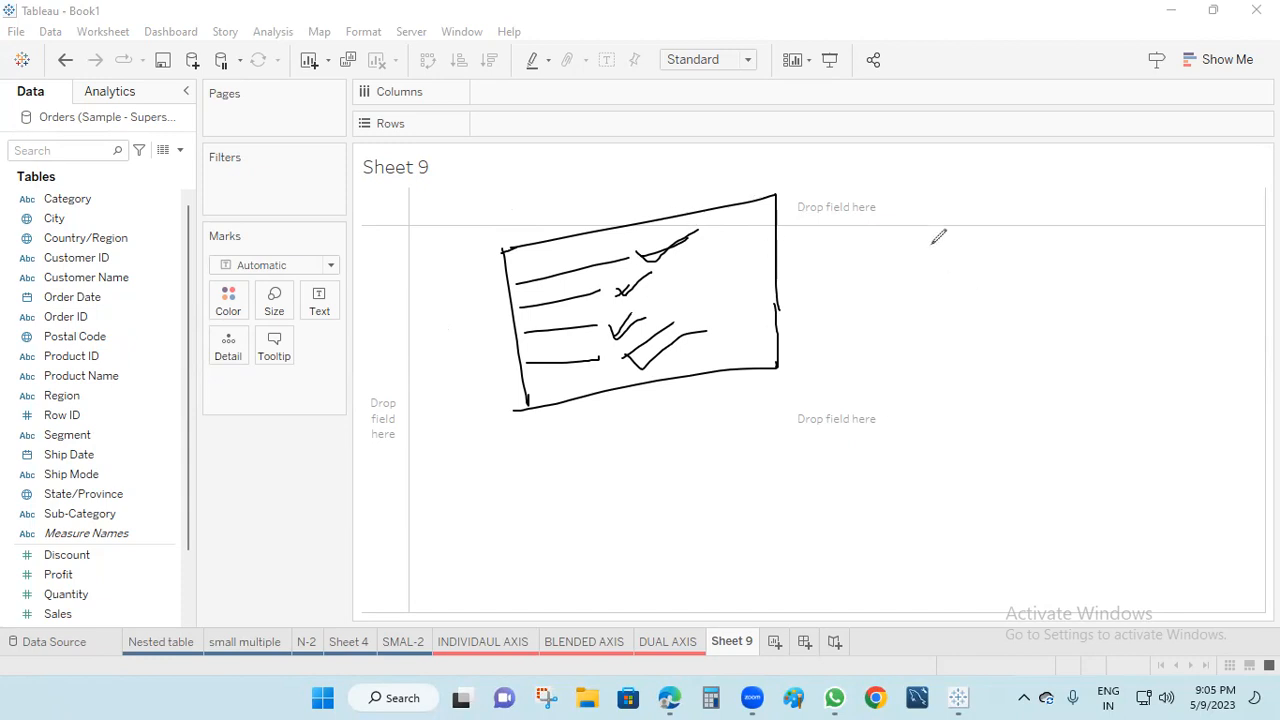
{"action": "mouse_move", "coordinate": [560, 203]}
{"action": "left_mouse_down"}
{"action": "mouse_move", "coordinate": [565, 243]}
{"action": "mouse_move", "coordinate": [573, 233]}
{"action": "left_mouse_up"}
{"action": "left_click_drag", "start_coordinate": [690, 167], "coordinate": [704, 211]}
{"action": "left_click_drag", "start_coordinate": [688, 199], "coordinate": [706, 211]}
{"action": "key", "text": "e"}
{"action": "mouse_move", "coordinate": [526, 240]}
{"action": "left_mouse_down"}
{"action": "mouse_move", "coordinate": [549, 471]}
{"action": "mouse_move", "coordinate": [925, 163]}
{"action": "mouse_move", "coordinate": [968, 365]}
{"action": "left_mouse_up"}
{"action": "left_click_drag", "start_coordinate": [541, 483], "coordinate": [976, 376]}
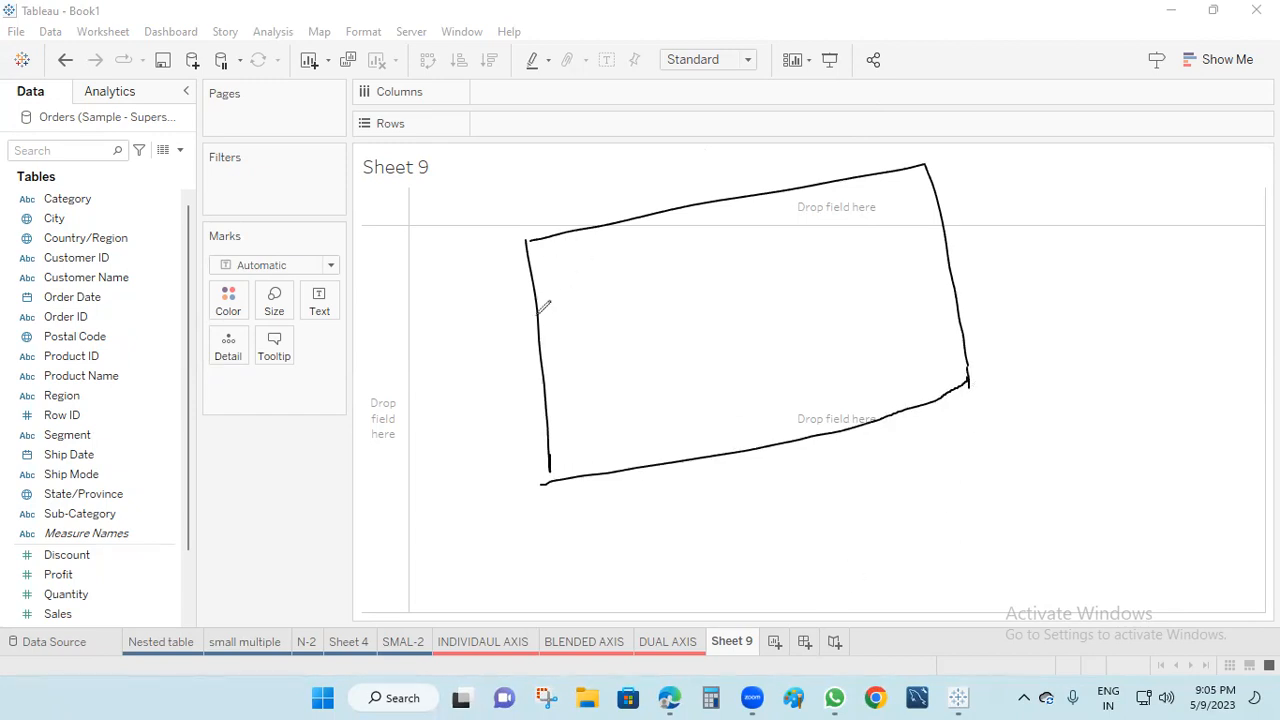
{"action": "mouse_move", "coordinate": [599, 187]}
{"action": "left_mouse_down"}
{"action": "mouse_move", "coordinate": [603, 197]}
{"action": "mouse_move", "coordinate": [628, 176]}
{"action": "mouse_move", "coordinate": [642, 203]}
{"action": "left_mouse_up"}
{"action": "left_click_drag", "start_coordinate": [537, 302], "coordinate": [704, 260]}
{"action": "left_click_drag", "start_coordinate": [547, 326], "coordinate": [732, 288]}
{"action": "left_click_drag", "start_coordinate": [526, 356], "coordinate": [703, 320]}
{"action": "left_click_drag", "start_coordinate": [562, 404], "coordinate": [745, 377]}
{"action": "mouse_move", "coordinate": [791, 157]}
{"action": "left_mouse_down"}
{"action": "mouse_move", "coordinate": [797, 184]}
{"action": "mouse_move", "coordinate": [823, 158]}
{"action": "mouse_move", "coordinate": [864, 160]}
{"action": "mouse_move", "coordinate": [932, 125]}
{"action": "left_mouse_up"}
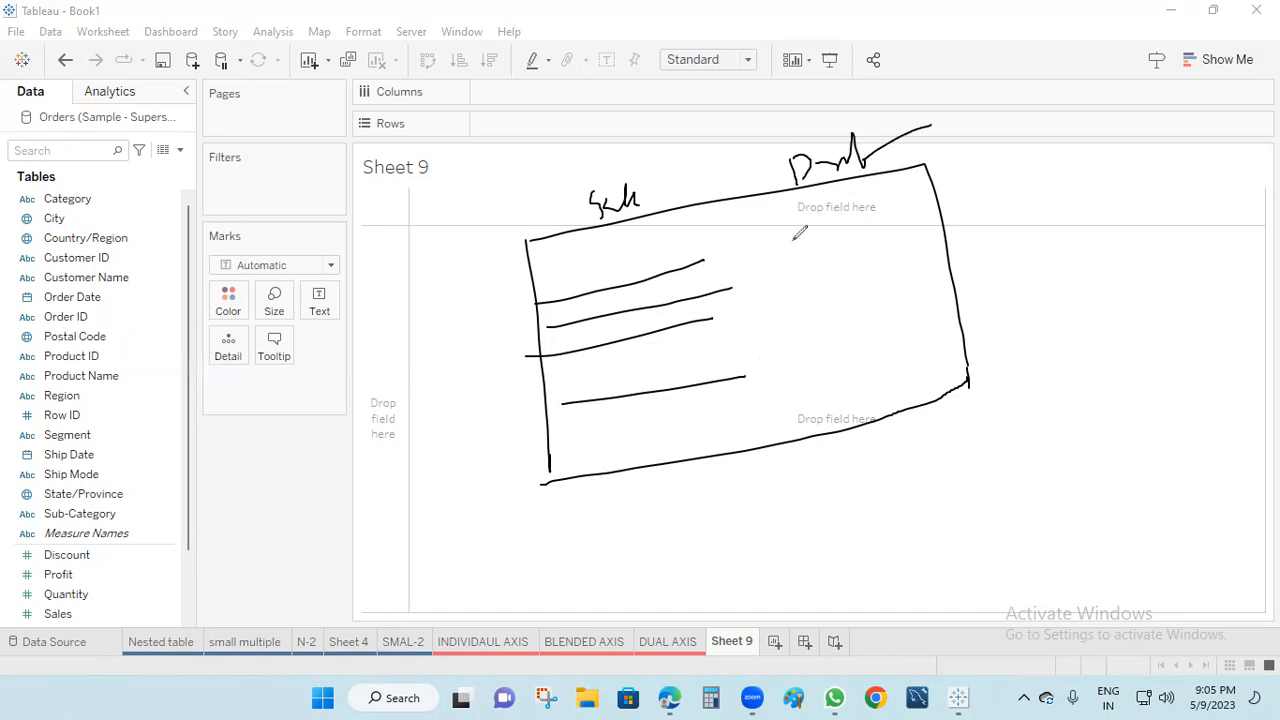
{"action": "mouse_move", "coordinate": [852, 207]}
{"action": "left_mouse_down"}
{"action": "mouse_move", "coordinate": [836, 250]}
{"action": "mouse_move", "coordinate": [742, 312]}
{"action": "mouse_move", "coordinate": [668, 404]}
{"action": "mouse_move", "coordinate": [625, 421]}
{"action": "left_mouse_up"}
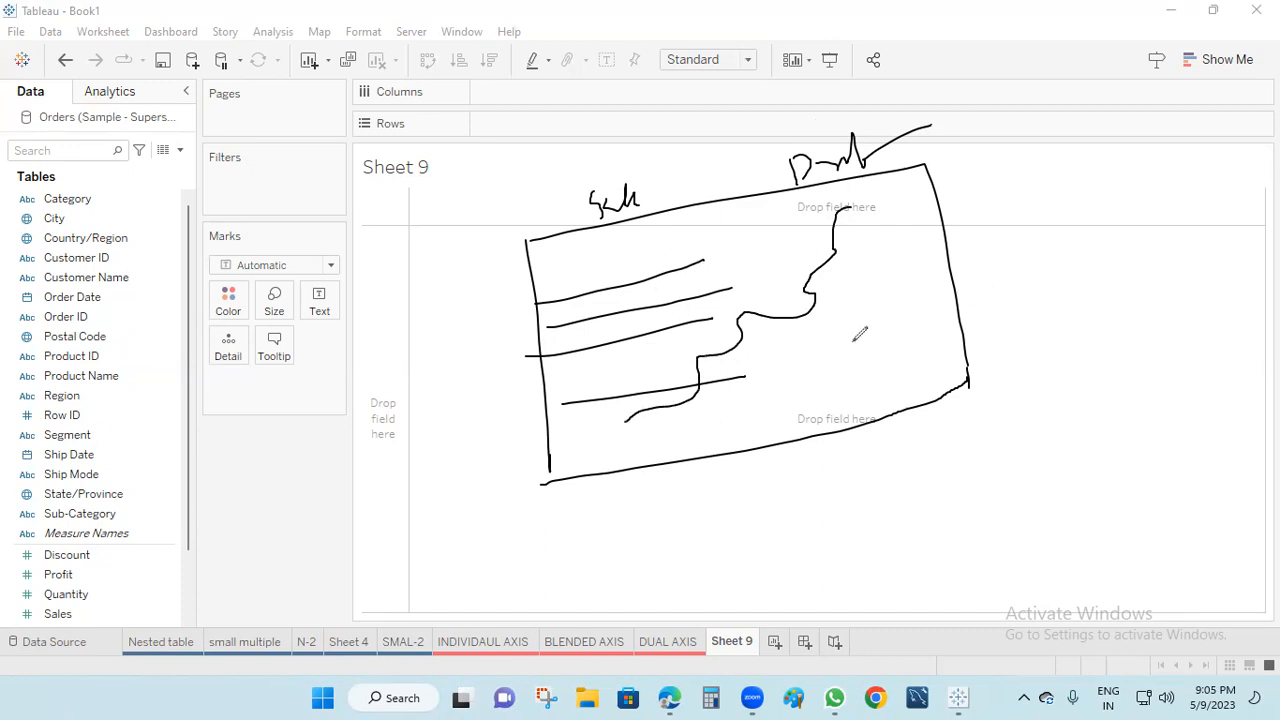
{"action": "mouse_move", "coordinate": [852, 128]}
{"action": "left_mouse_down"}
{"action": "mouse_move", "coordinate": [905, 190]}
{"action": "mouse_move", "coordinate": [875, 150]}
{"action": "left_mouse_up"}
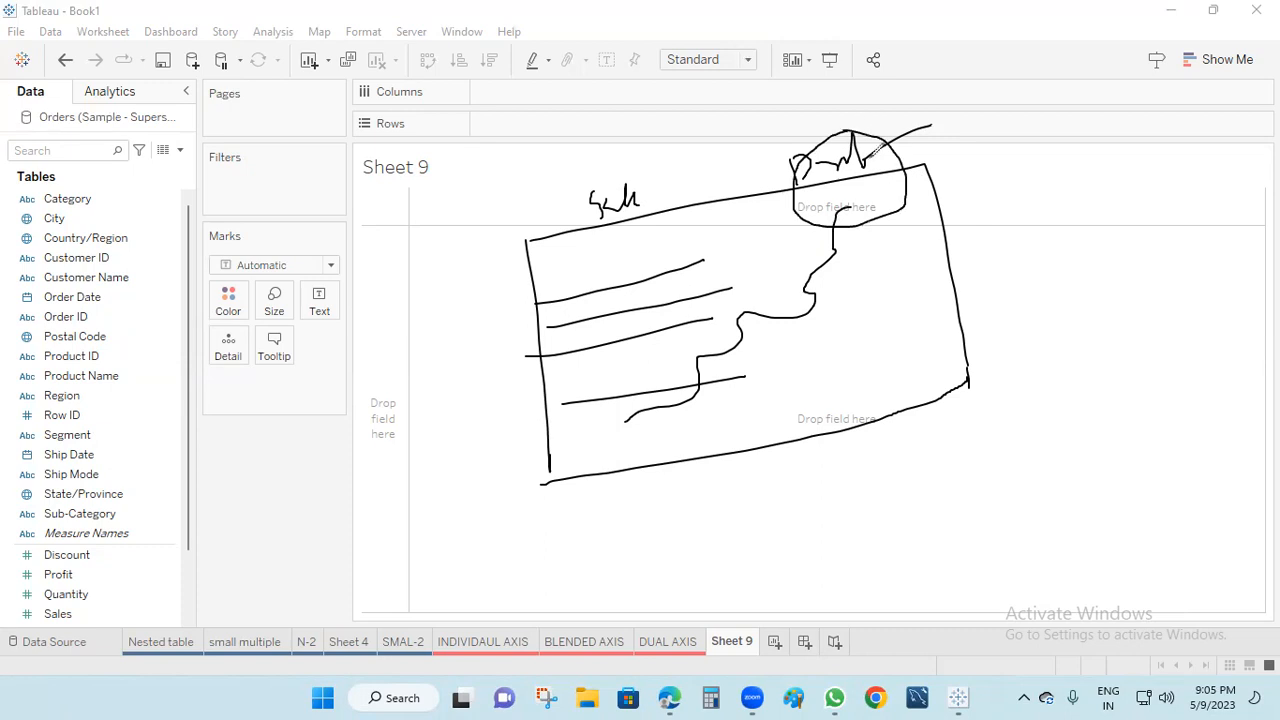
{"action": "mouse_move", "coordinate": [905, 200]}
{"action": "left_mouse_down"}
{"action": "mouse_move", "coordinate": [988, 318]}
{"action": "mouse_move", "coordinate": [1002, 300]}
{"action": "left_mouse_up"}
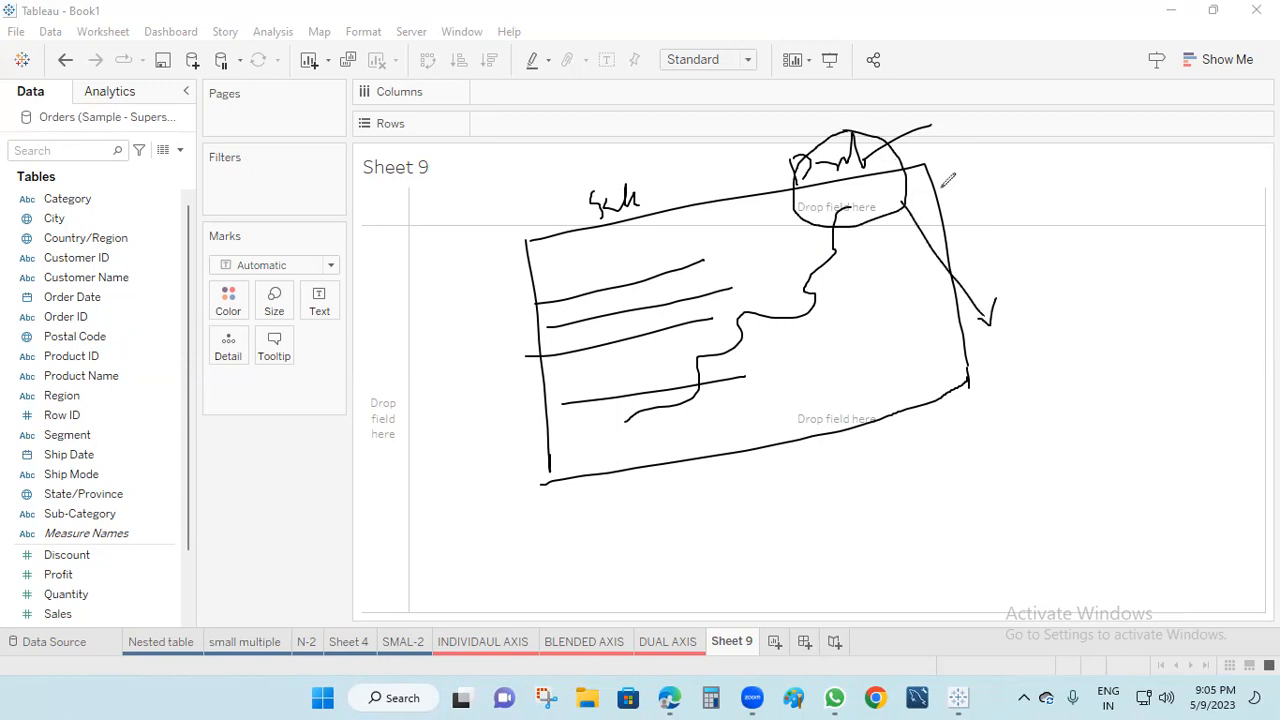
{"action": "key", "text": "e"}
{"action": "mouse_move", "coordinate": [628, 212]}
{"action": "left_mouse_down"}
{"action": "mouse_move", "coordinate": [660, 420]}
{"action": "mouse_move", "coordinate": [996, 150]}
{"action": "mouse_move", "coordinate": [1046, 323]}
{"action": "left_mouse_up"}
{"action": "left_click_drag", "start_coordinate": [660, 448], "coordinate": [1056, 368]}
{"action": "left_click_drag", "start_coordinate": [1047, 322], "coordinate": [1058, 368]}
{"action": "left_click_drag", "start_coordinate": [657, 410], "coordinate": [662, 449]}
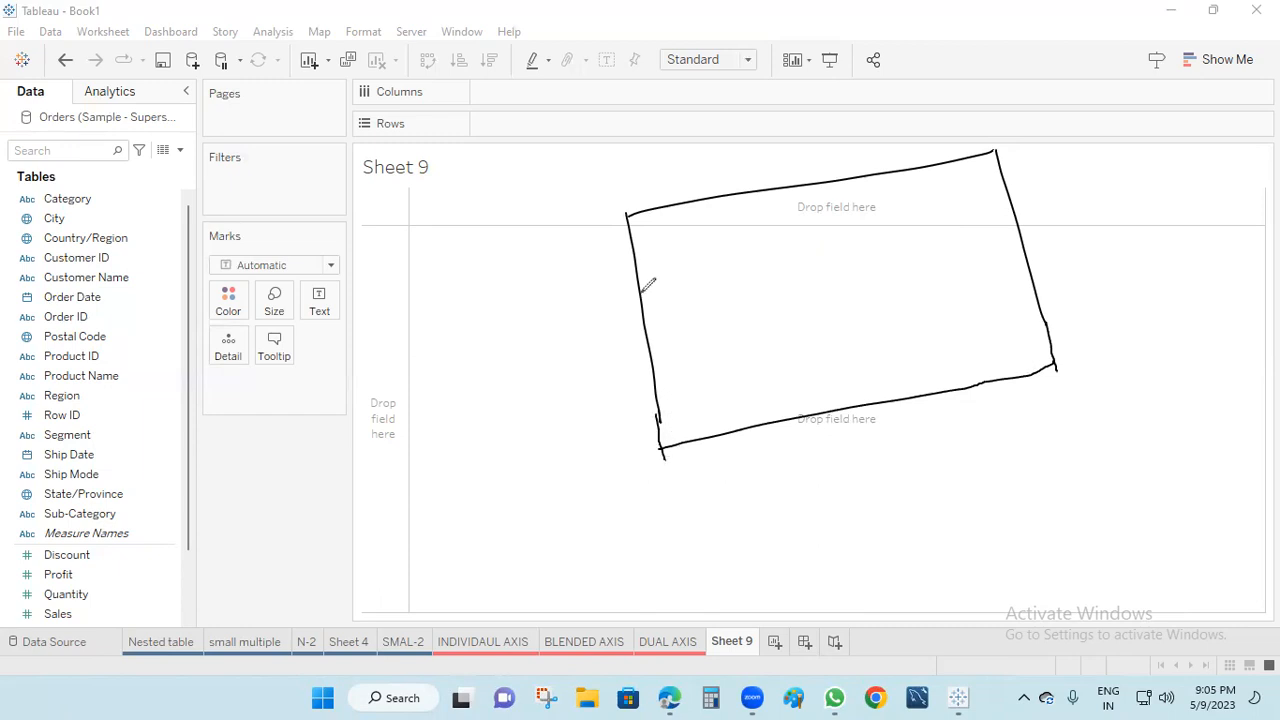
{"action": "left_click_drag", "start_coordinate": [639, 273], "coordinate": [699, 265]}
{"action": "left_click_drag", "start_coordinate": [646, 318], "coordinate": [723, 296]}
{"action": "left_click_drag", "start_coordinate": [651, 380], "coordinate": [762, 347]}
{"action": "left_click_drag", "start_coordinate": [604, 278], "coordinate": [630, 338]}
{"action": "left_click_drag", "start_coordinate": [613, 386], "coordinate": [613, 414]}
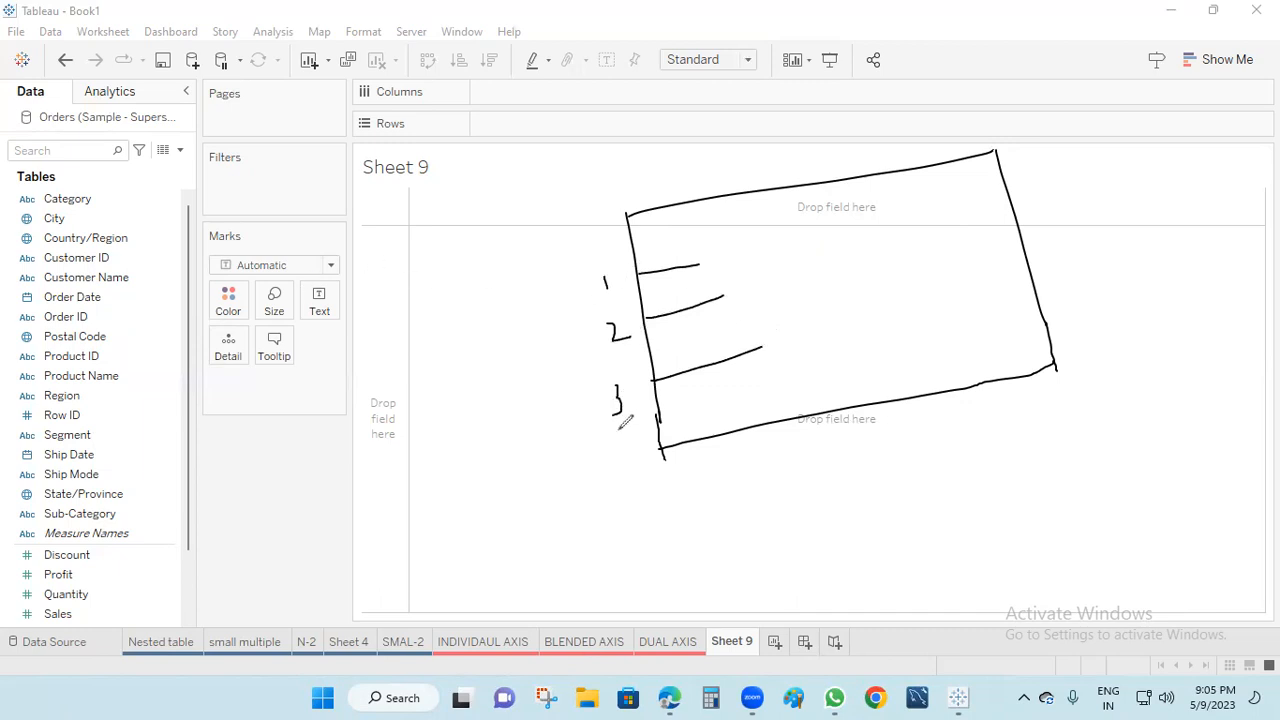
{"action": "mouse_move", "coordinate": [822, 172]}
{"action": "left_mouse_down"}
{"action": "mouse_move", "coordinate": [835, 208]}
{"action": "mouse_move", "coordinate": [843, 172]}
{"action": "left_mouse_up"}
{"action": "left_click_drag", "start_coordinate": [1052, 214], "coordinate": [1036, 262]}
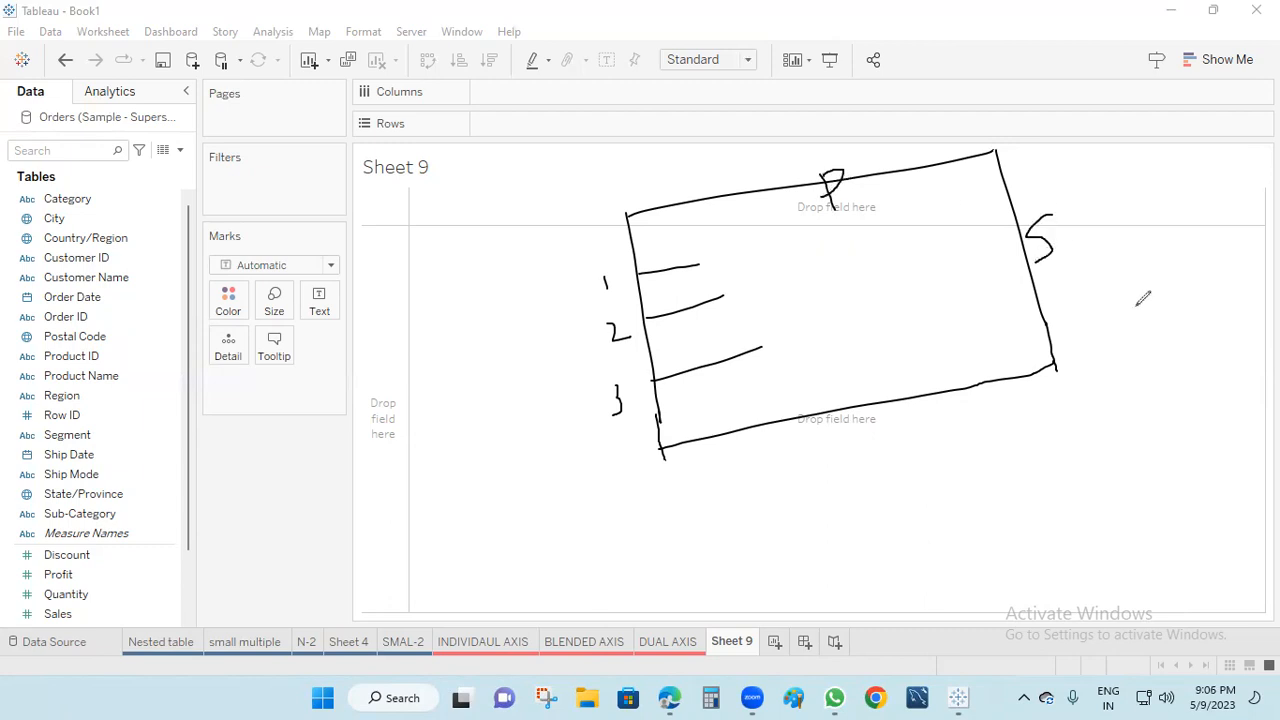
{"action": "mouse_move", "coordinate": [838, 418]}
{"action": "left_mouse_down"}
{"action": "mouse_move", "coordinate": [845, 458]}
{"action": "mouse_move", "coordinate": [866, 462]}
{"action": "left_mouse_up"}
{"action": "key", "text": "Escape"}
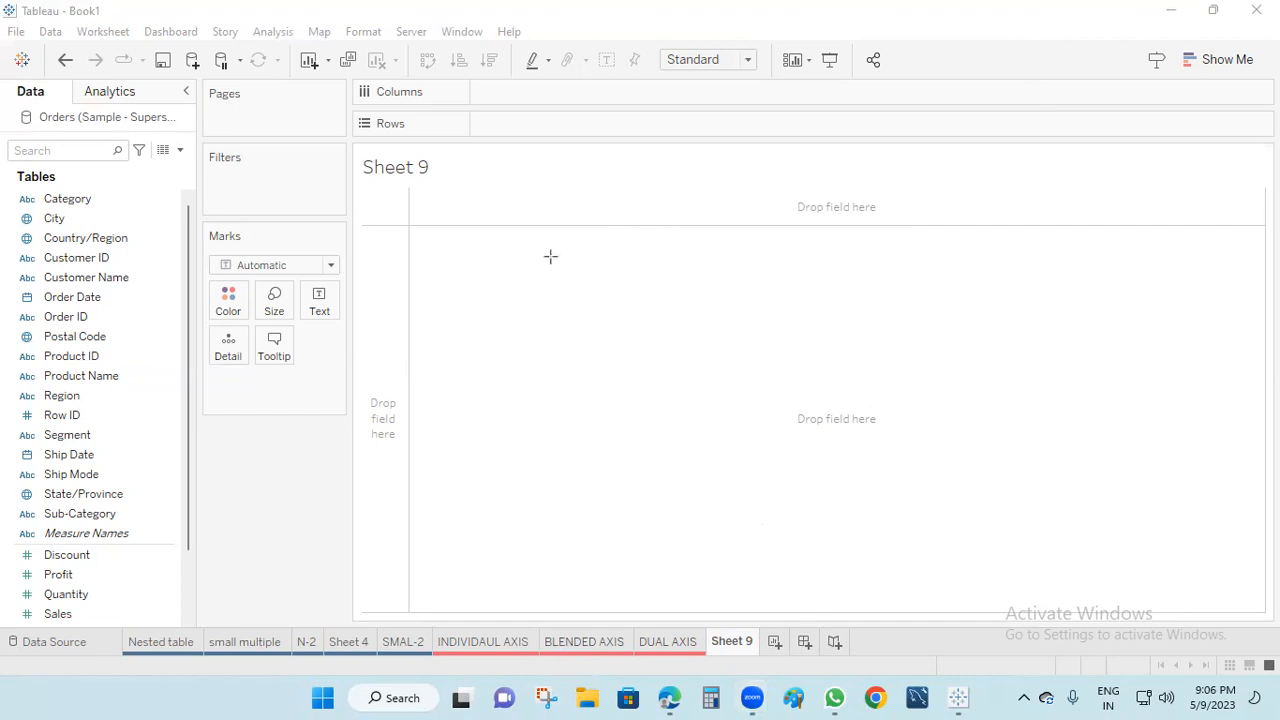
{"action": "mouse_move", "coordinate": [115, 612]}
{"action": "left_mouse_down"}
{"action": "mouse_move", "coordinate": [135, 680]}
{"action": "mouse_move", "coordinate": [434, 666]}
{"action": "left_mouse_up"}
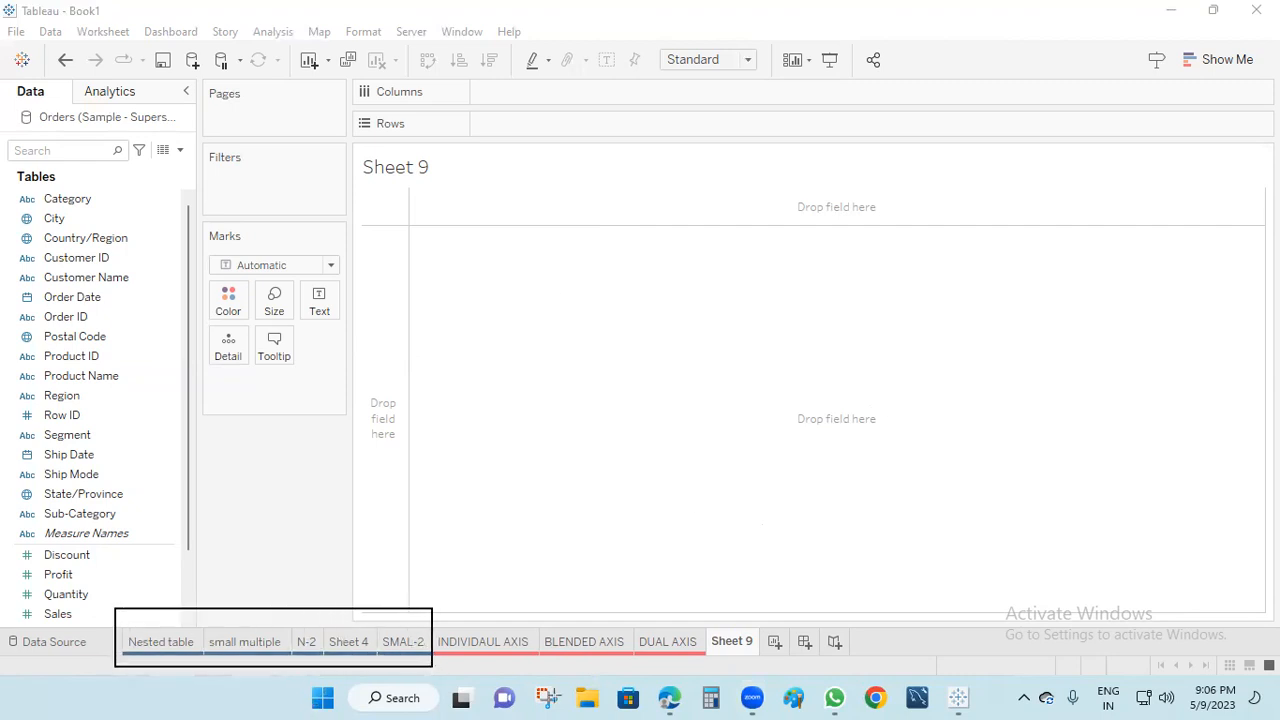
{"action": "mouse_move", "coordinate": [442, 600]}
{"action": "left_mouse_down"}
{"action": "mouse_move", "coordinate": [472, 670]}
{"action": "mouse_move", "coordinate": [686, 674]}
{"action": "mouse_move", "coordinate": [766, 660]}
{"action": "left_mouse_up"}
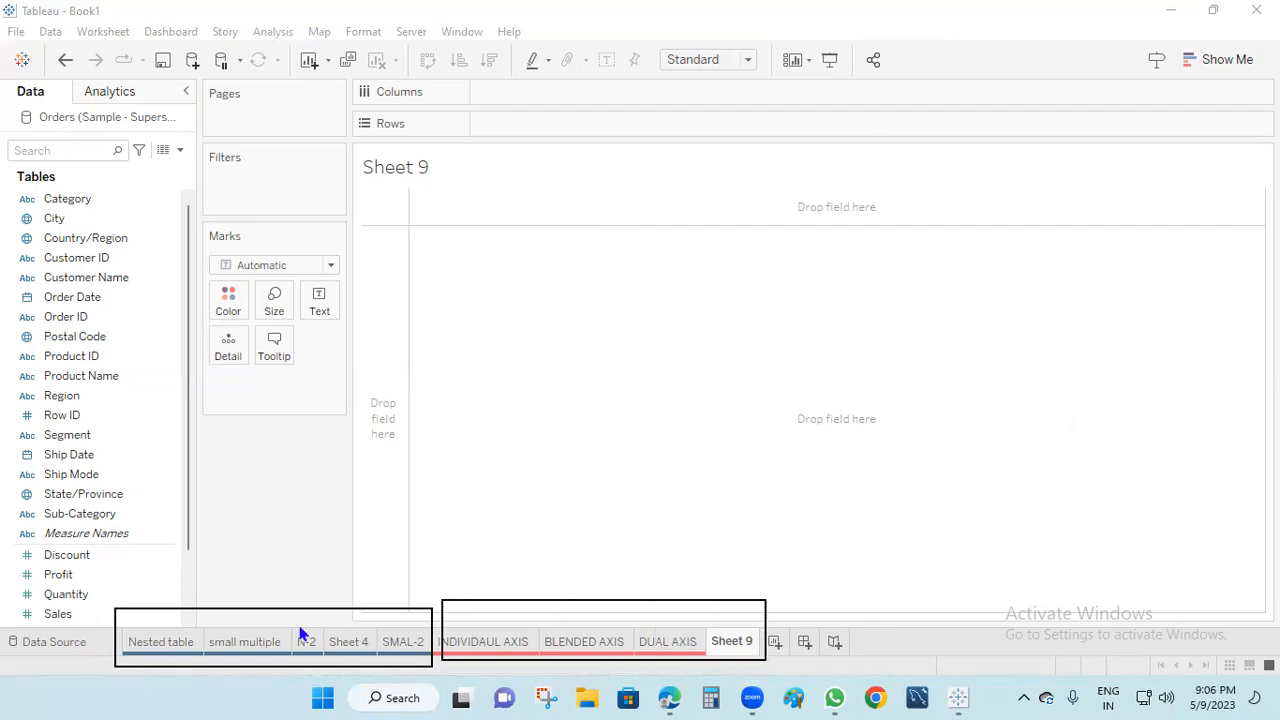
{"action": "mouse_move", "coordinate": [250, 628]}
{"action": "left_mouse_down"}
{"action": "mouse_move", "coordinate": [308, 548]}
{"action": "mouse_move", "coordinate": [320, 572]}
{"action": "mouse_move", "coordinate": [392, 490]}
{"action": "mouse_move", "coordinate": [384, 515]}
{"action": "left_mouse_up"}
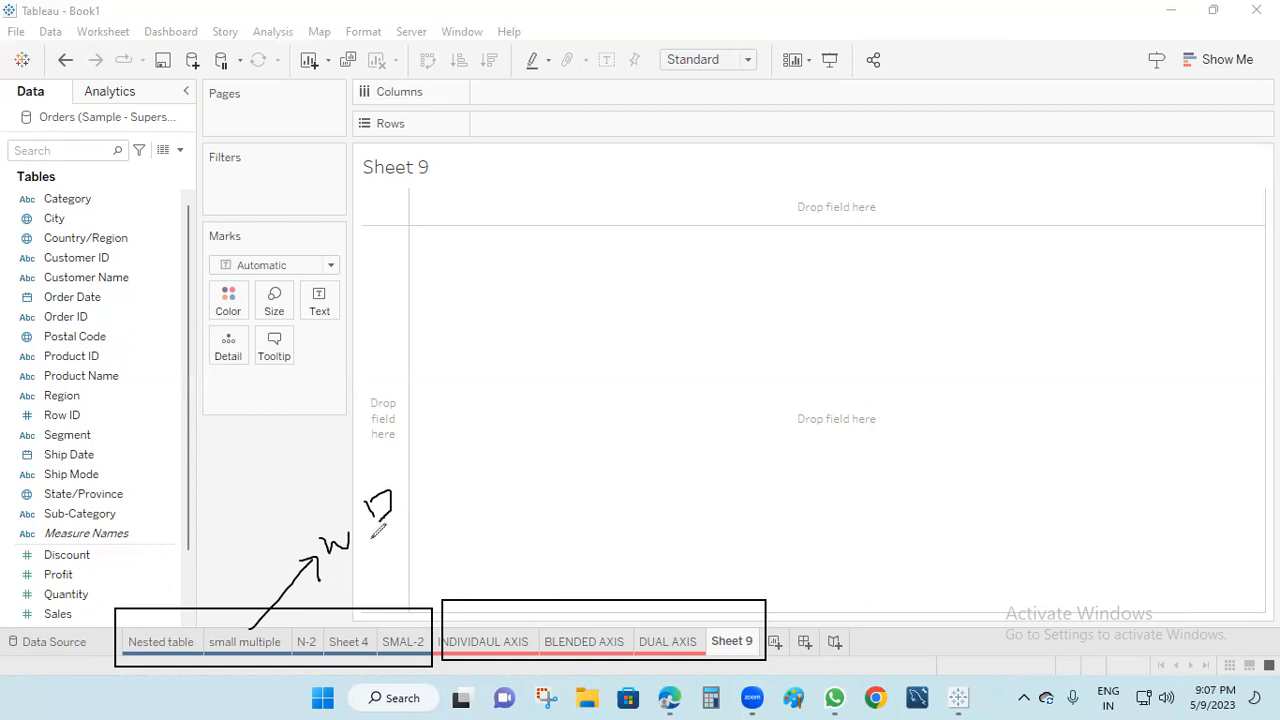
{"action": "mouse_move", "coordinate": [277, 485]}
{"action": "left_mouse_down"}
{"action": "mouse_move", "coordinate": [317, 540]}
{"action": "mouse_move", "coordinate": [295, 530]}
{"action": "left_mouse_up"}
{"action": "left_click_drag", "start_coordinate": [367, 450], "coordinate": [373, 483]}
{"action": "left_click_drag", "start_coordinate": [357, 480], "coordinate": [375, 490]}
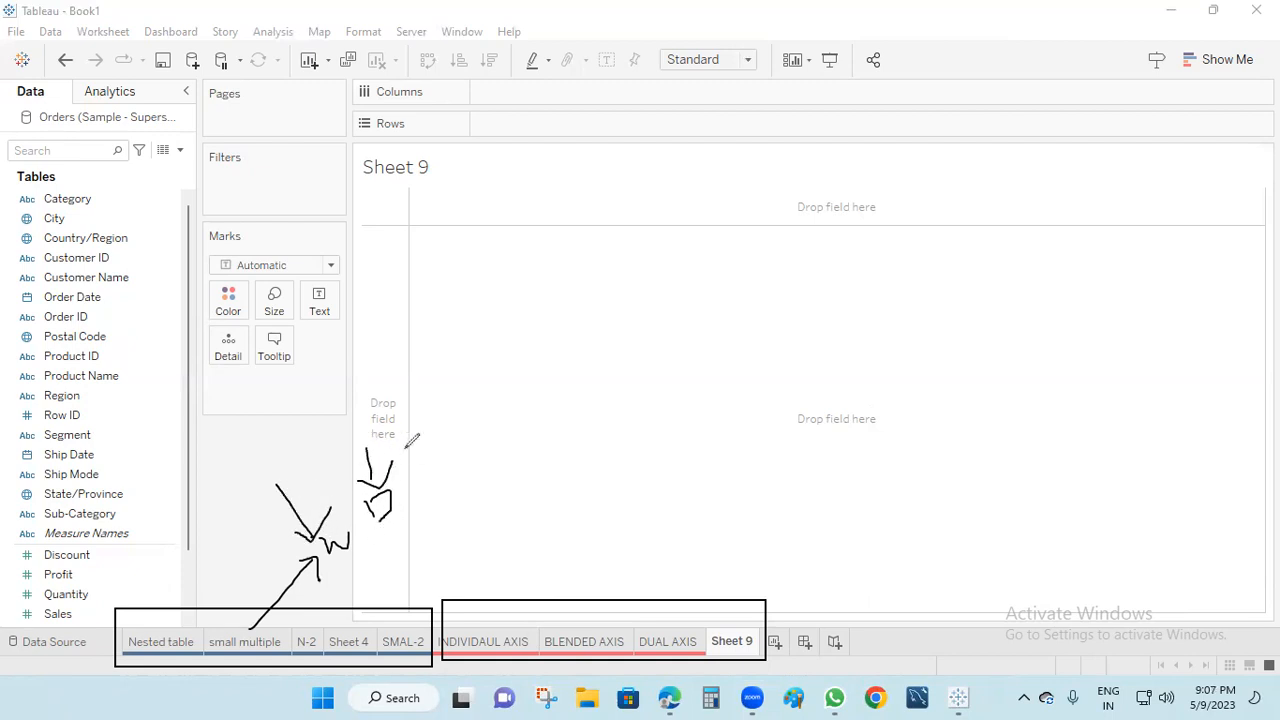
{"action": "mouse_move", "coordinate": [417, 425]}
{"action": "left_mouse_down"}
{"action": "mouse_move", "coordinate": [452, 476]}
{"action": "mouse_move", "coordinate": [448, 518]}
{"action": "mouse_move", "coordinate": [484, 527]}
{"action": "mouse_move", "coordinate": [478, 542]}
{"action": "left_mouse_up"}
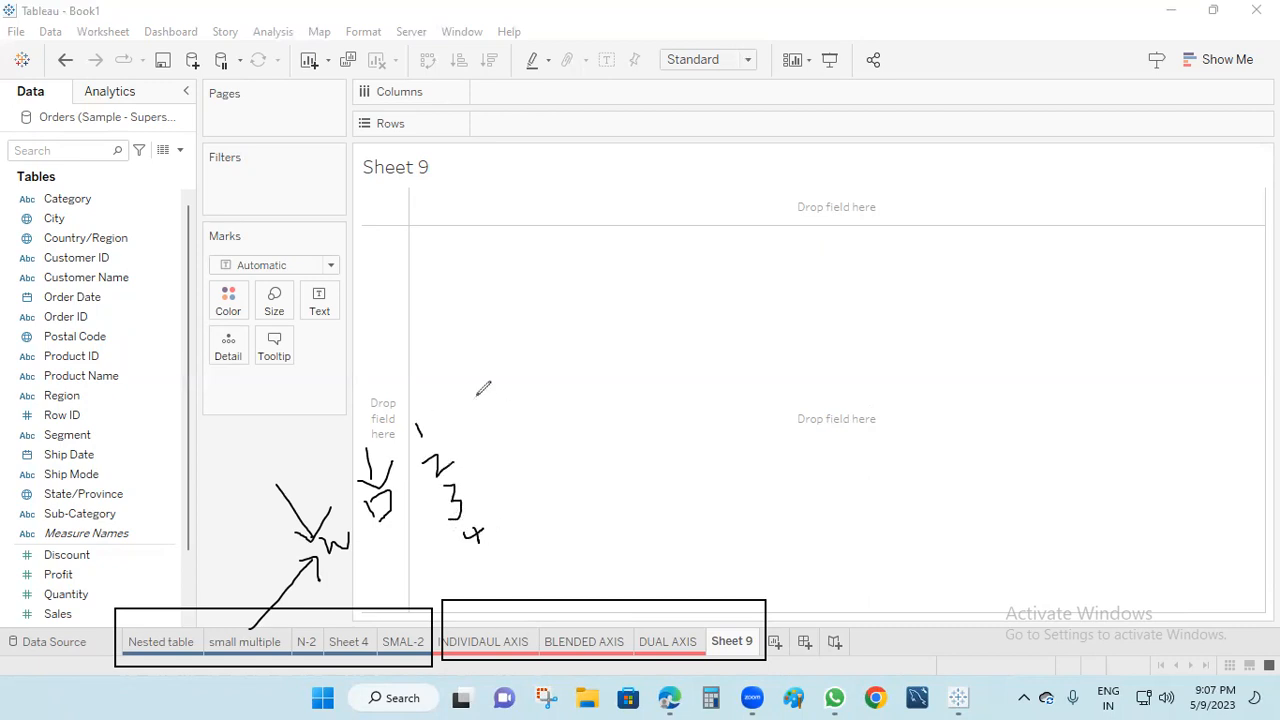
{"action": "mouse_move", "coordinate": [487, 409]}
{"action": "left_mouse_down"}
{"action": "mouse_move", "coordinate": [513, 452]}
{"action": "mouse_move", "coordinate": [520, 405]}
{"action": "mouse_move", "coordinate": [539, 424]}
{"action": "mouse_move", "coordinate": [533, 437]}
{"action": "left_mouse_up"}
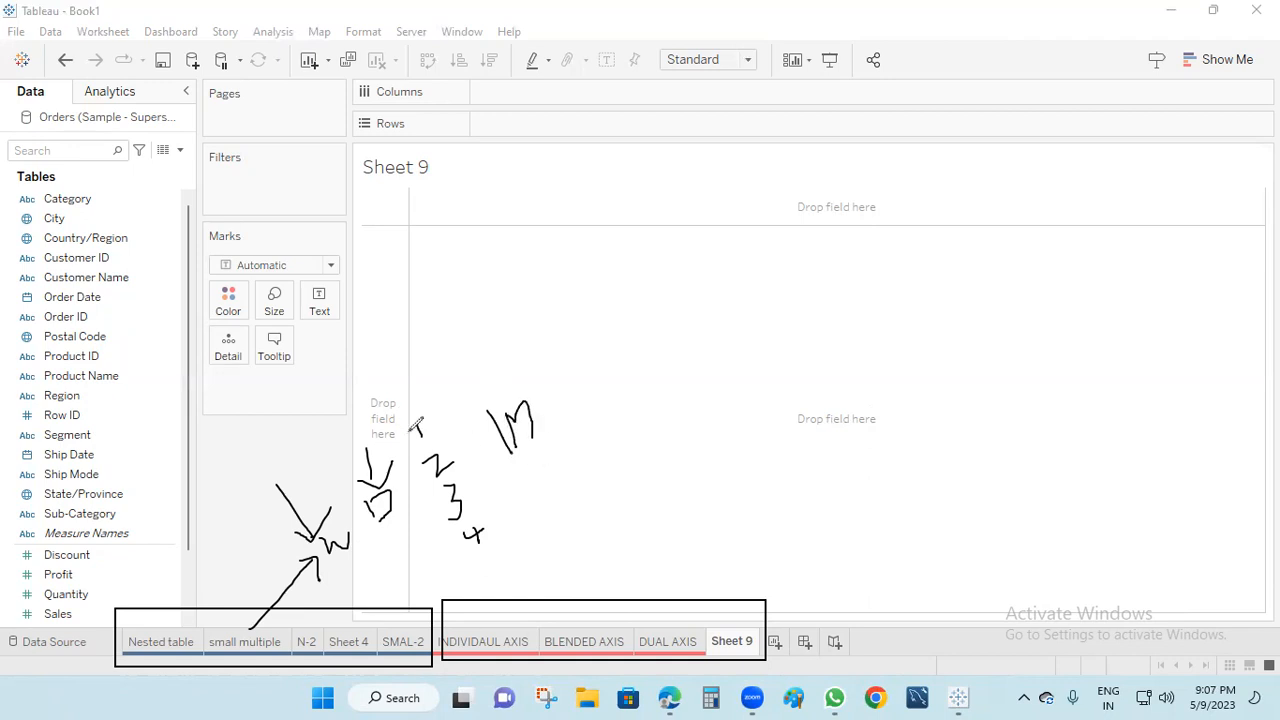
{"action": "mouse_move", "coordinate": [442, 400]}
{"action": "left_mouse_down"}
{"action": "mouse_move", "coordinate": [404, 424]}
{"action": "mouse_move", "coordinate": [508, 542]}
{"action": "mouse_move", "coordinate": [432, 404]}
{"action": "mouse_move", "coordinate": [497, 452]}
{"action": "left_mouse_up"}
{"action": "mouse_move", "coordinate": [616, 613]}
{"action": "left_mouse_down"}
{"action": "mouse_move", "coordinate": [664, 533]}
{"action": "mouse_move", "coordinate": [672, 552]}
{"action": "left_mouse_up"}
{"action": "mouse_move", "coordinate": [518, 335]}
{"action": "left_mouse_down"}
{"action": "mouse_move", "coordinate": [332, 424]}
{"action": "mouse_move", "coordinate": [362, 443]}
{"action": "left_mouse_up"}
{"action": "mouse_move", "coordinate": [668, 502]}
{"action": "left_mouse_down"}
{"action": "mouse_move", "coordinate": [680, 516]}
{"action": "mouse_move", "coordinate": [713, 484]}
{"action": "mouse_move", "coordinate": [727, 497]}
{"action": "mouse_move", "coordinate": [753, 466]}
{"action": "left_mouse_up"}
{"action": "left_click_drag", "start_coordinate": [751, 398], "coordinate": [765, 421]}
{"action": "mouse_move", "coordinate": [766, 433]}
{"action": "left_mouse_down"}
{"action": "mouse_move", "coordinate": [788, 458]}
{"action": "mouse_move", "coordinate": [814, 570]}
{"action": "left_mouse_up"}
{"action": "mouse_move", "coordinate": [897, 361]}
{"action": "left_mouse_down"}
{"action": "mouse_move", "coordinate": [896, 383]}
{"action": "mouse_move", "coordinate": [916, 358]}
{"action": "mouse_move", "coordinate": [911, 386]}
{"action": "left_mouse_up"}
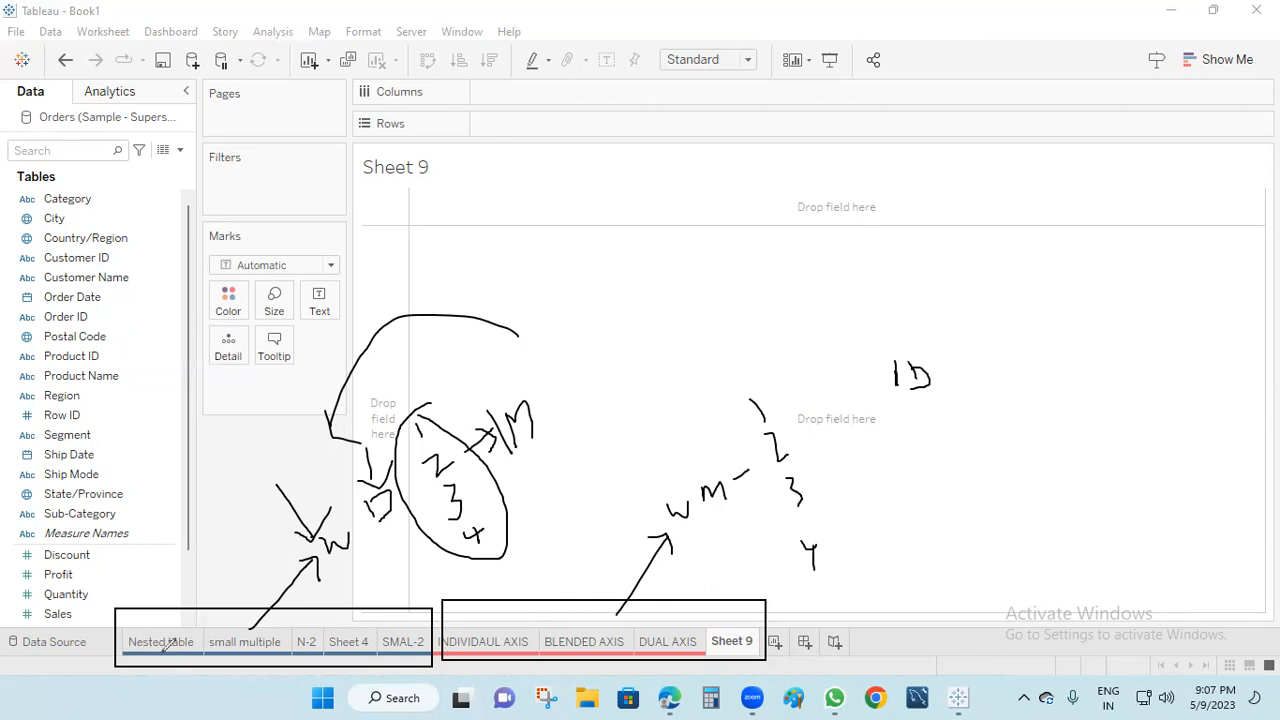
{"action": "left_click_drag", "start_coordinate": [158, 648], "coordinate": [224, 572]}
{"action": "left_click_drag", "start_coordinate": [251, 661], "coordinate": [266, 566]}
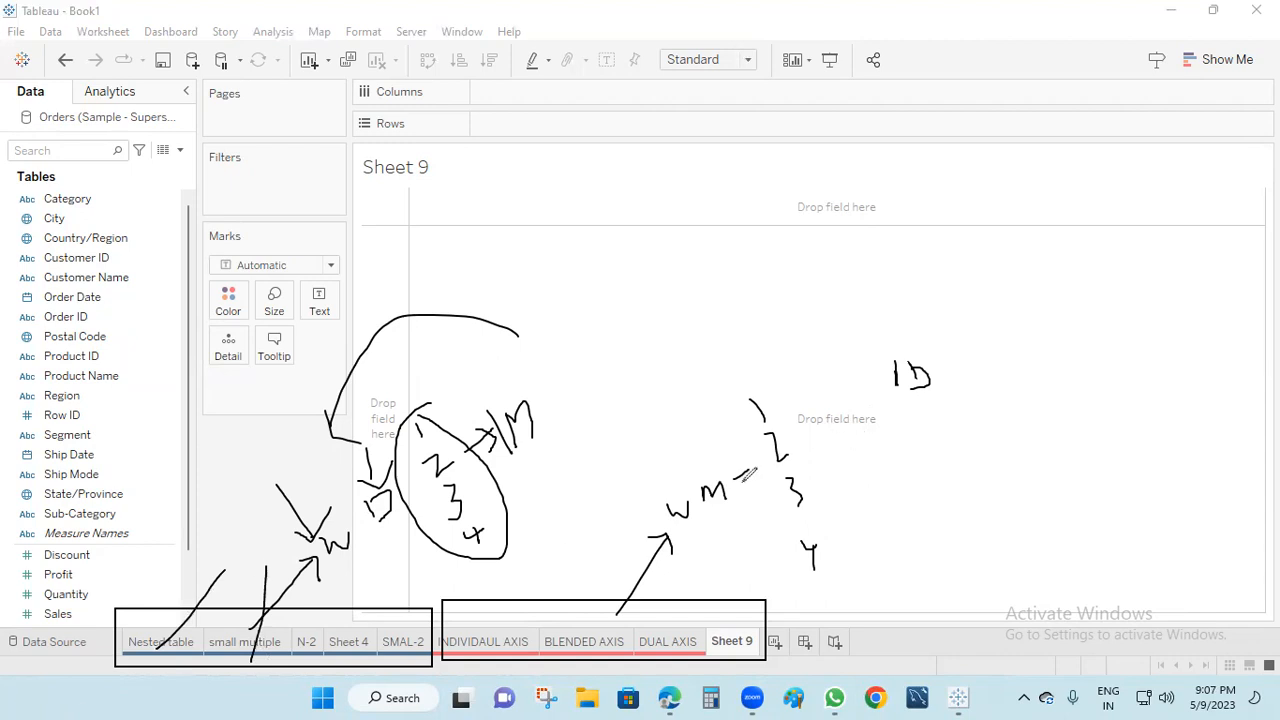
{"action": "left_click_drag", "start_coordinate": [507, 648], "coordinate": [628, 505]}
{"action": "left_click_drag", "start_coordinate": [603, 653], "coordinate": [640, 520]}
{"action": "left_click_drag", "start_coordinate": [677, 657], "coordinate": [661, 505]}
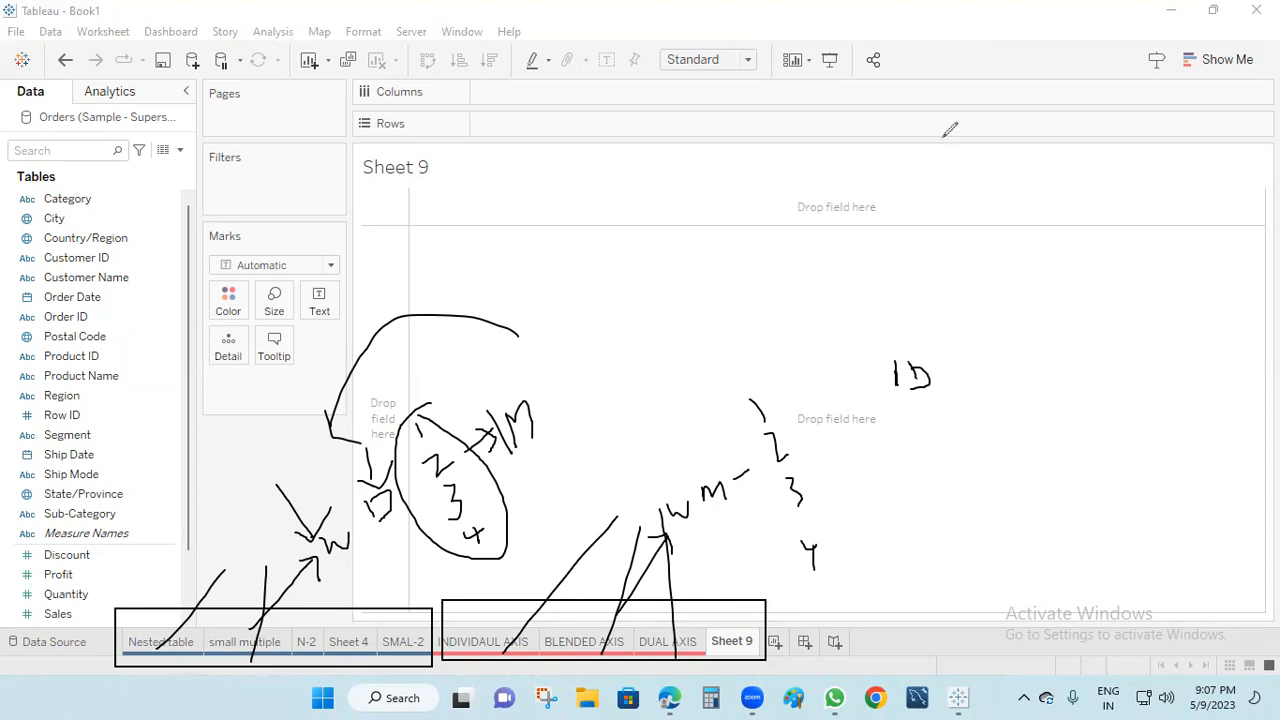
{"action": "key", "text": "e"}
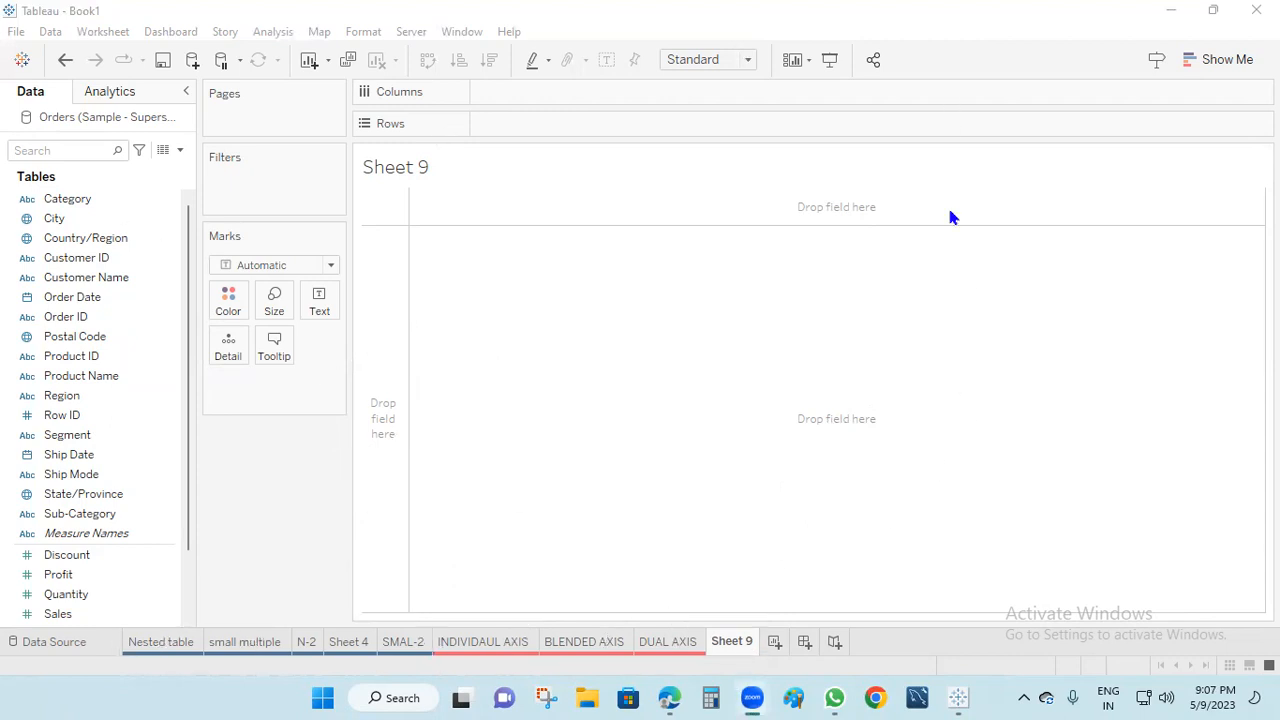
Step: Rename the Sheet 9 worksheet as COMBINED and check the INDIVIDAUL AXIS worksheet before returning to it
{"action": "double_click", "coordinate": [722, 641]}
{"action": "type", "text": "coMBINED"}
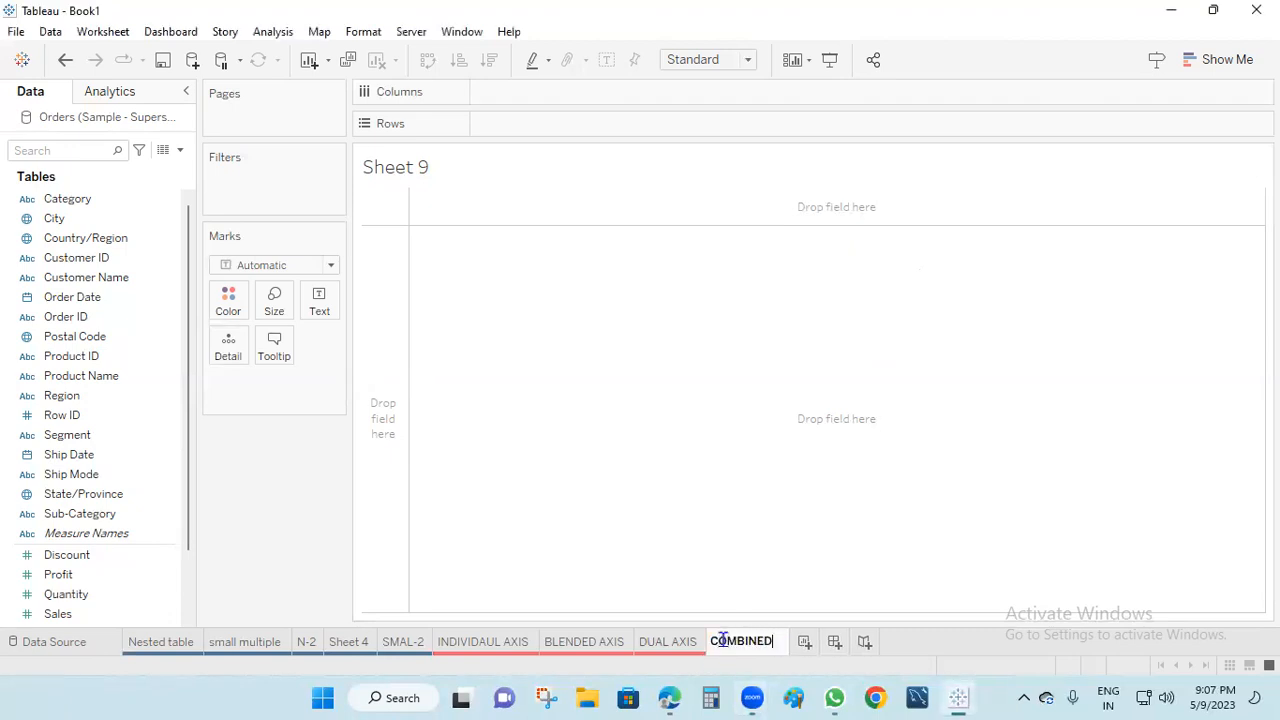
{"action": "key", "text": "Return"}
{"action": "left_click", "coordinate": [480, 642]}
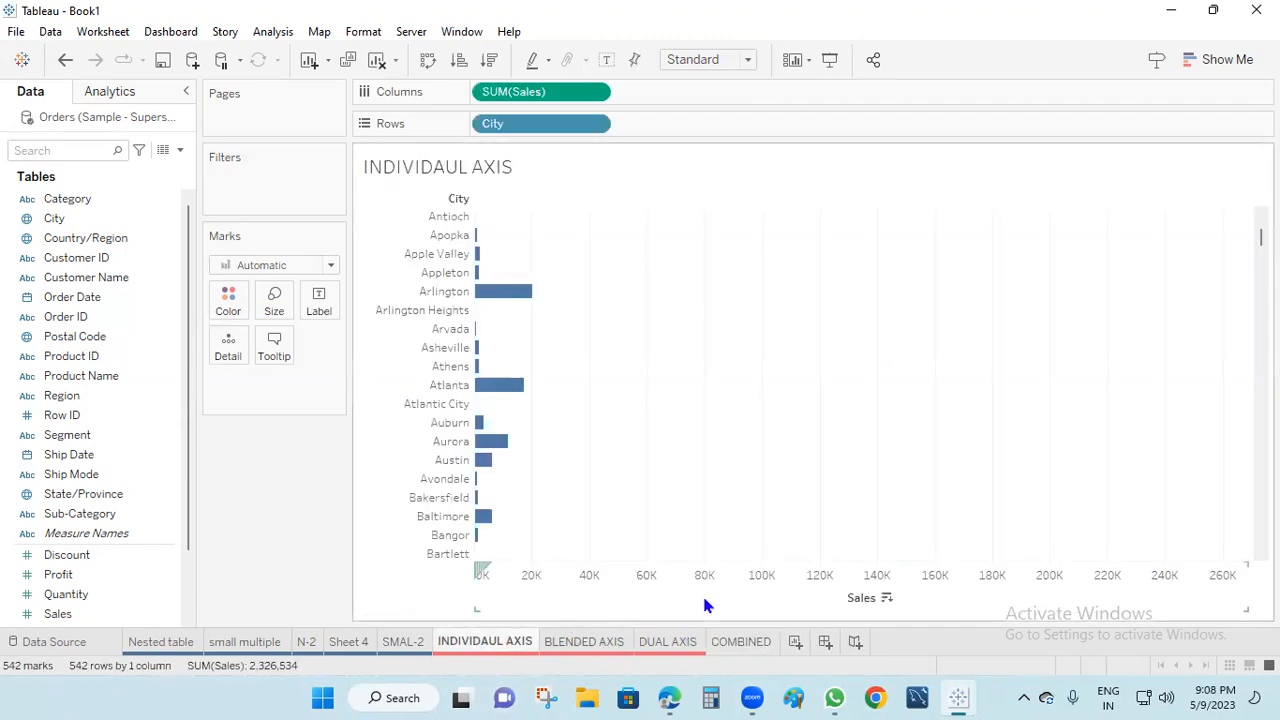
{"action": "left_click", "coordinate": [738, 641]}
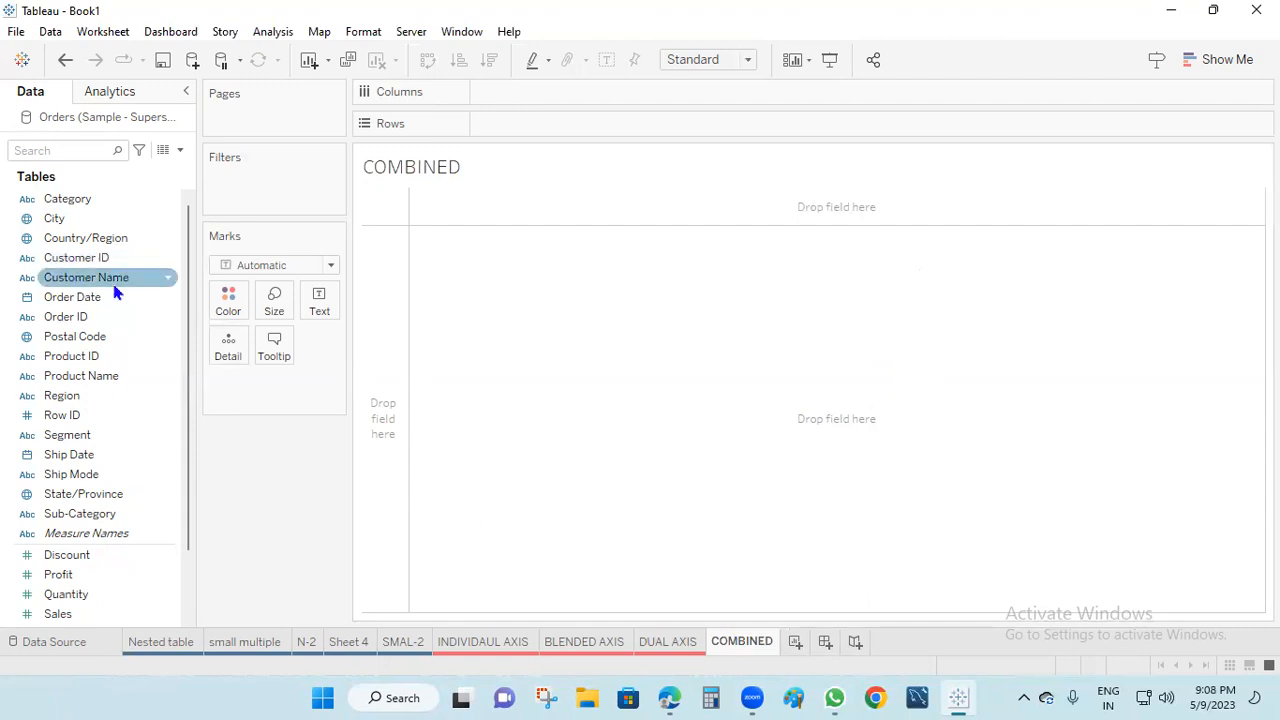
Step: Place Order Date on the rows and Sales and Profit on the columns, and combine the two measures as a dual axis
{"action": "left_click_drag", "start_coordinate": [109, 296], "coordinate": [556, 121]}
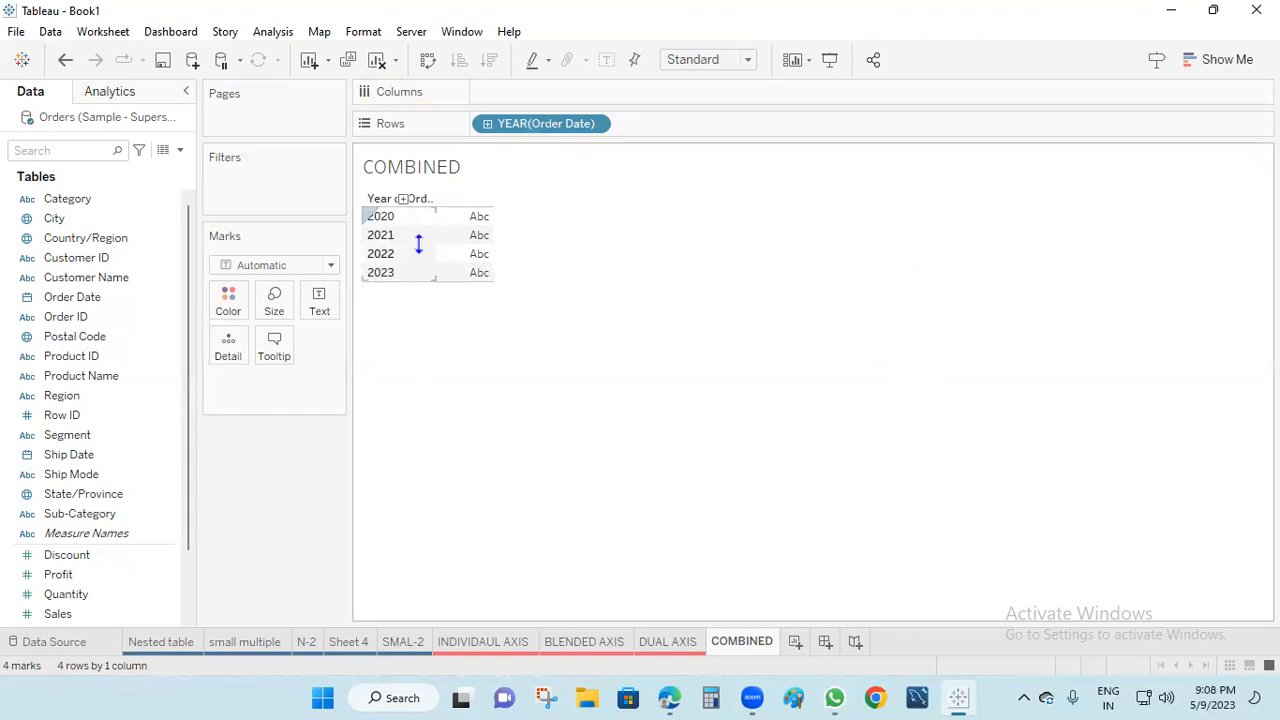
{"action": "left_click_drag", "start_coordinate": [75, 620], "coordinate": [517, 95]}
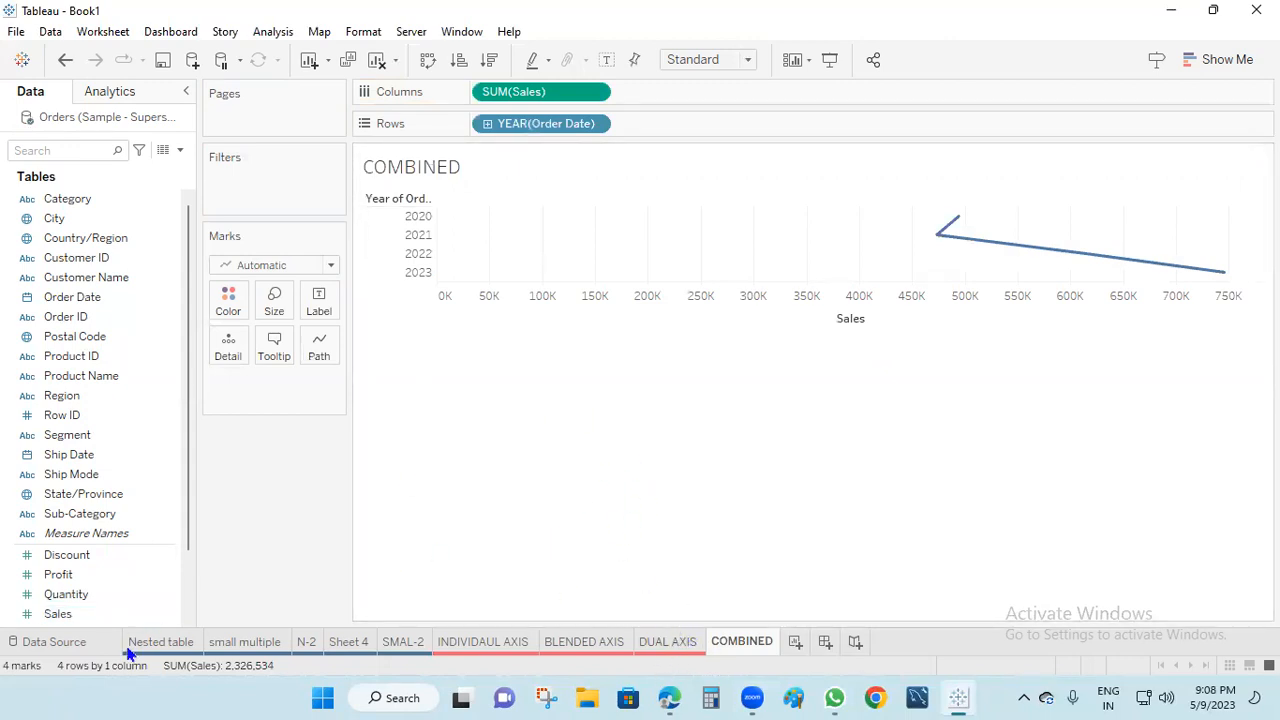
{"action": "left_click_drag", "start_coordinate": [86, 580], "coordinate": [676, 92]}
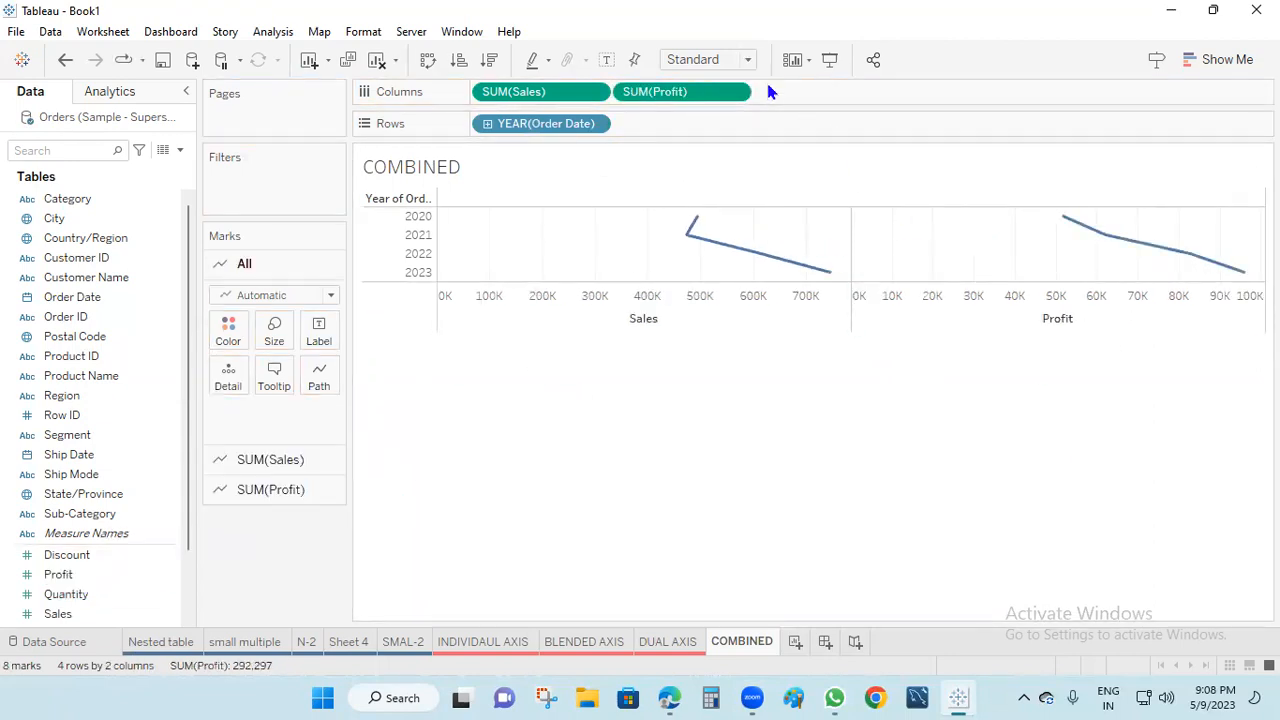
{"action": "right_click", "coordinate": [706, 91]}
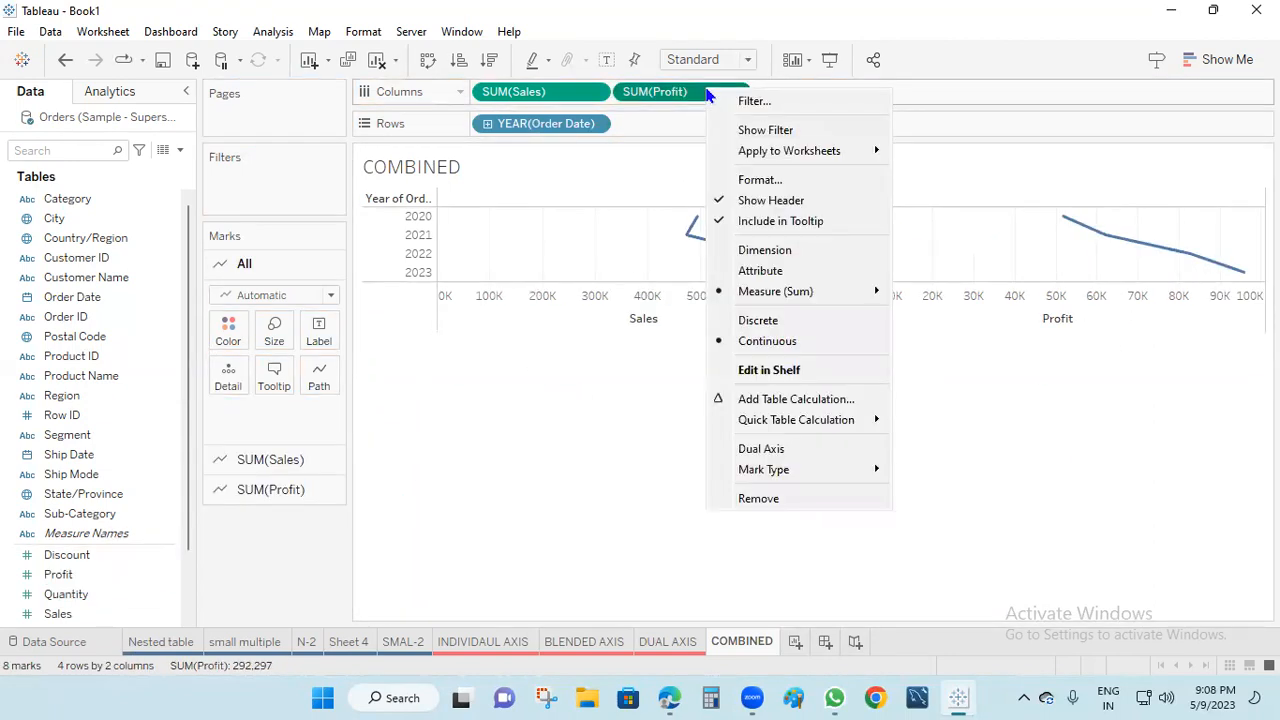
{"action": "left_click", "coordinate": [793, 453]}
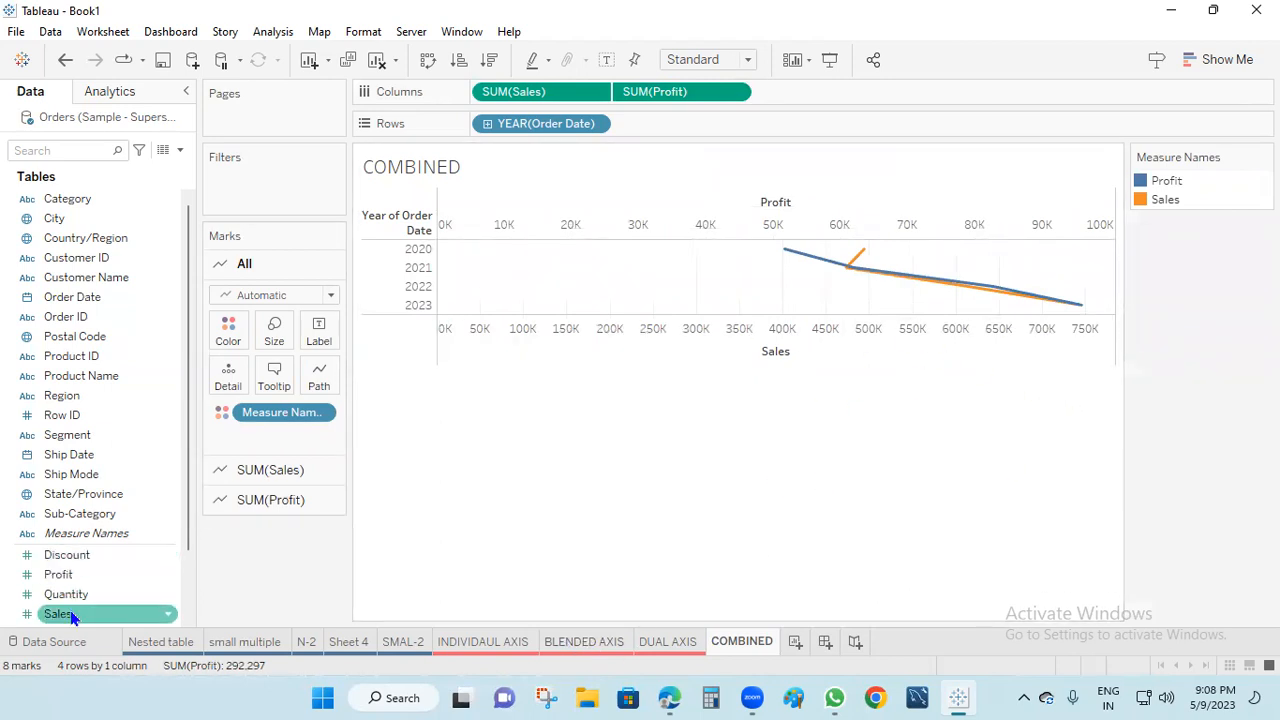
Step: Blend Quantity with Sales on the shared value axis of the COMBINED chart
{"action": "left_click_drag", "start_coordinate": [66, 554], "coordinate": [790, 262]}
{"action": "mouse_move", "coordinate": [860, 272]}
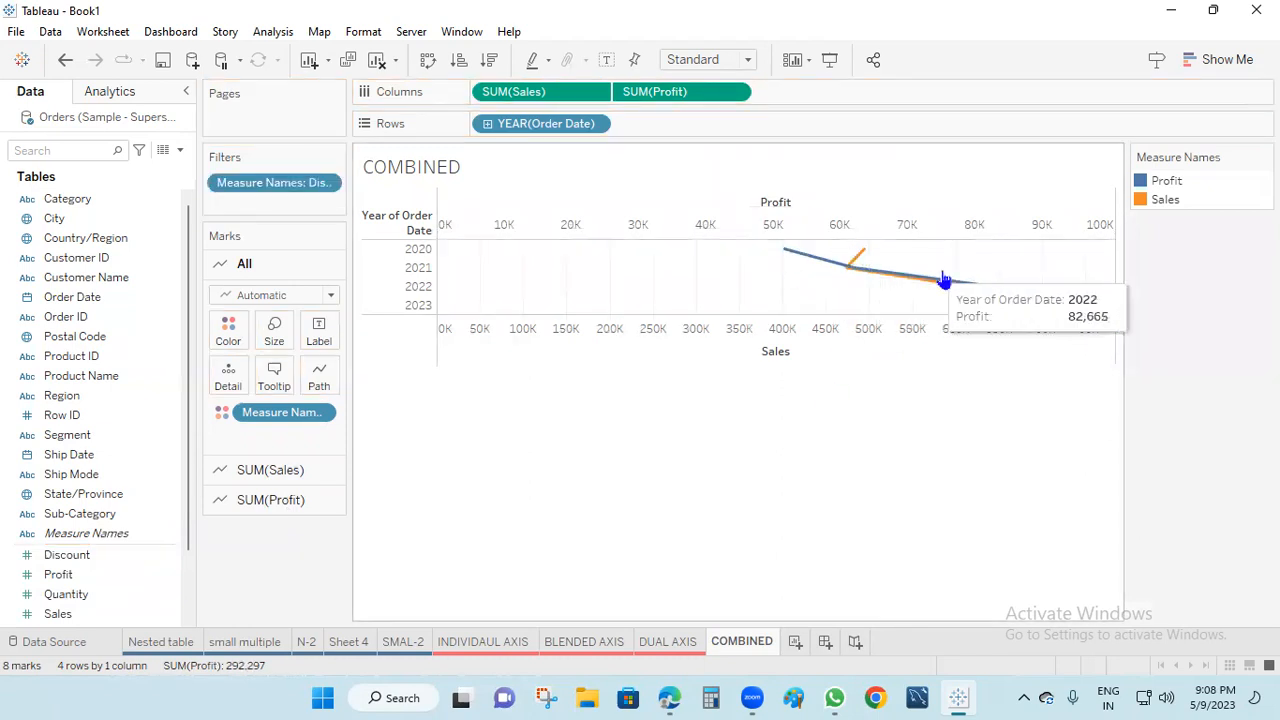
{"action": "left_click_drag", "start_coordinate": [66, 594], "coordinate": [502, 323]}
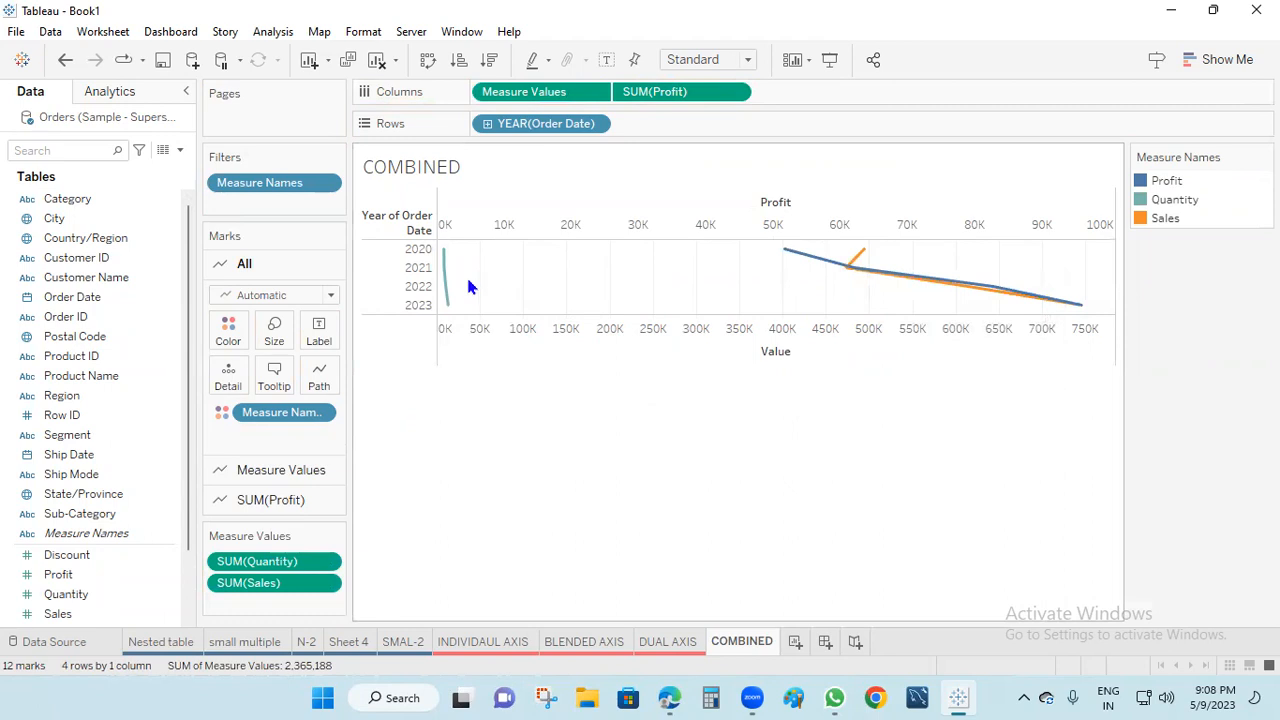
{"action": "mouse_move", "coordinate": [448, 295]}
Step: Review the DUAL AXIS, BLENDED AXIS and Nested table worksheets and the available dimension fields
{"action": "left_click", "coordinate": [667, 641]}
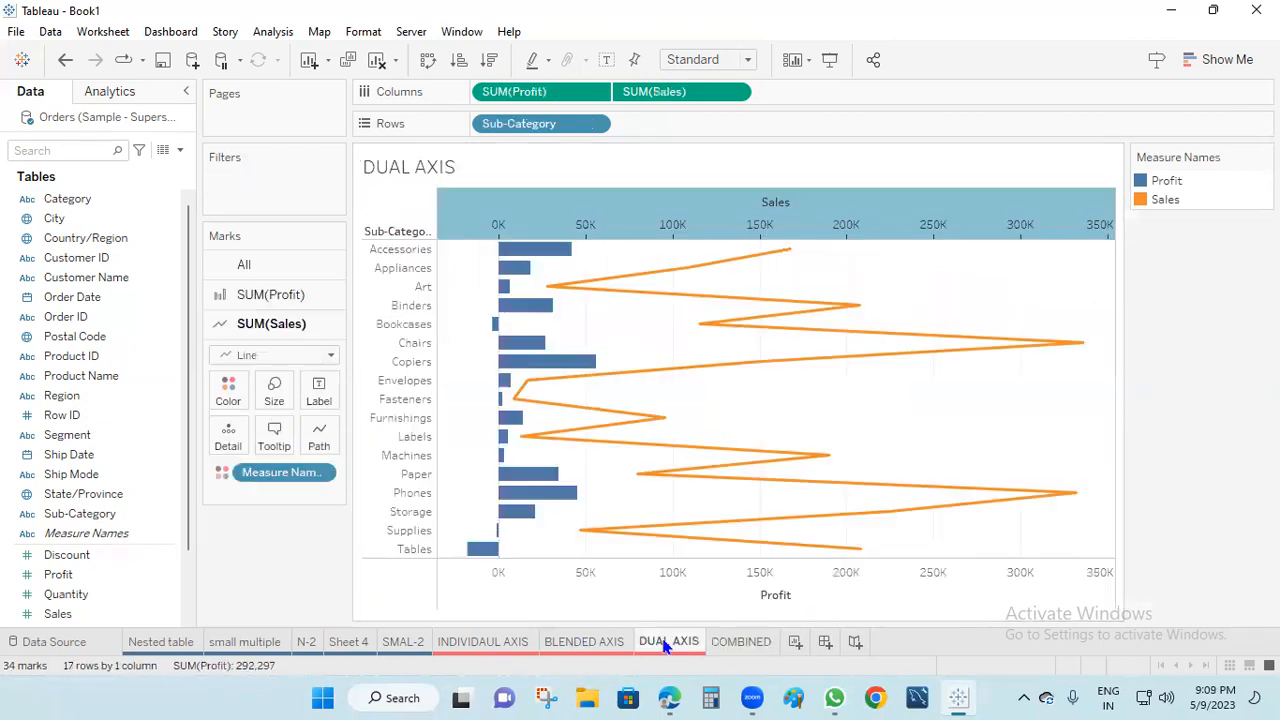
{"action": "left_click", "coordinate": [604, 645]}
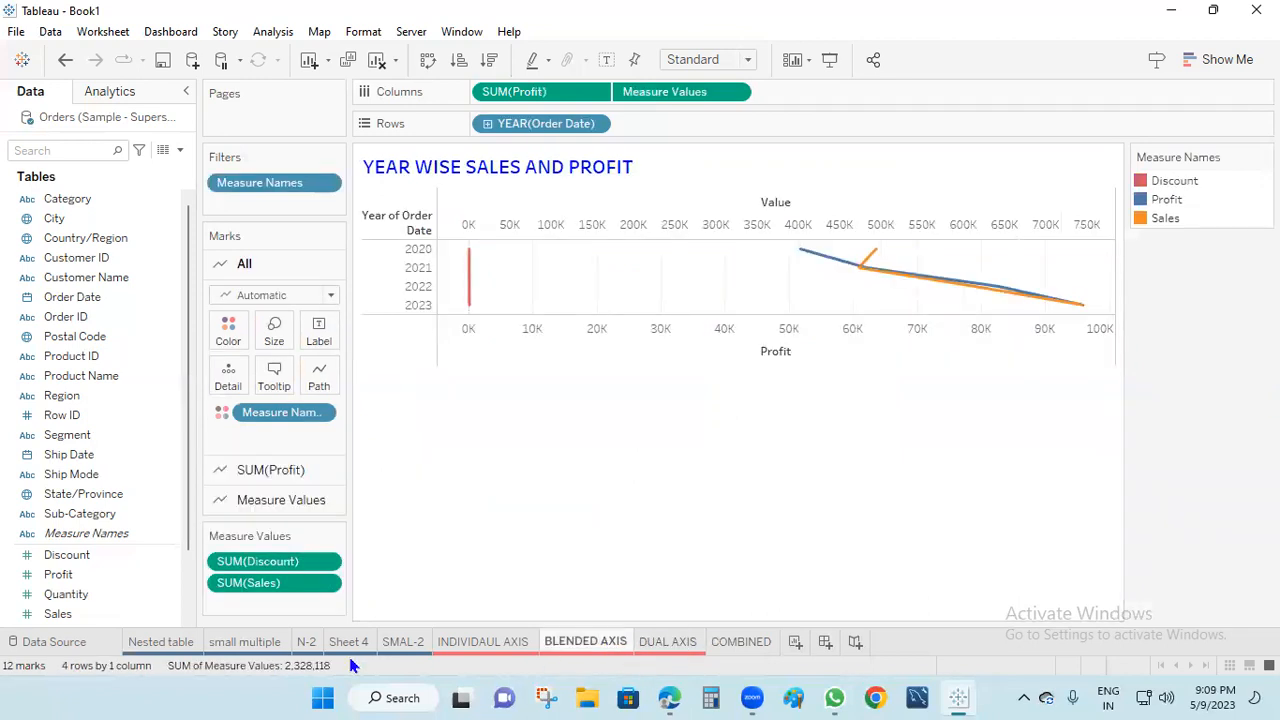
{"action": "left_click", "coordinate": [161, 645]}
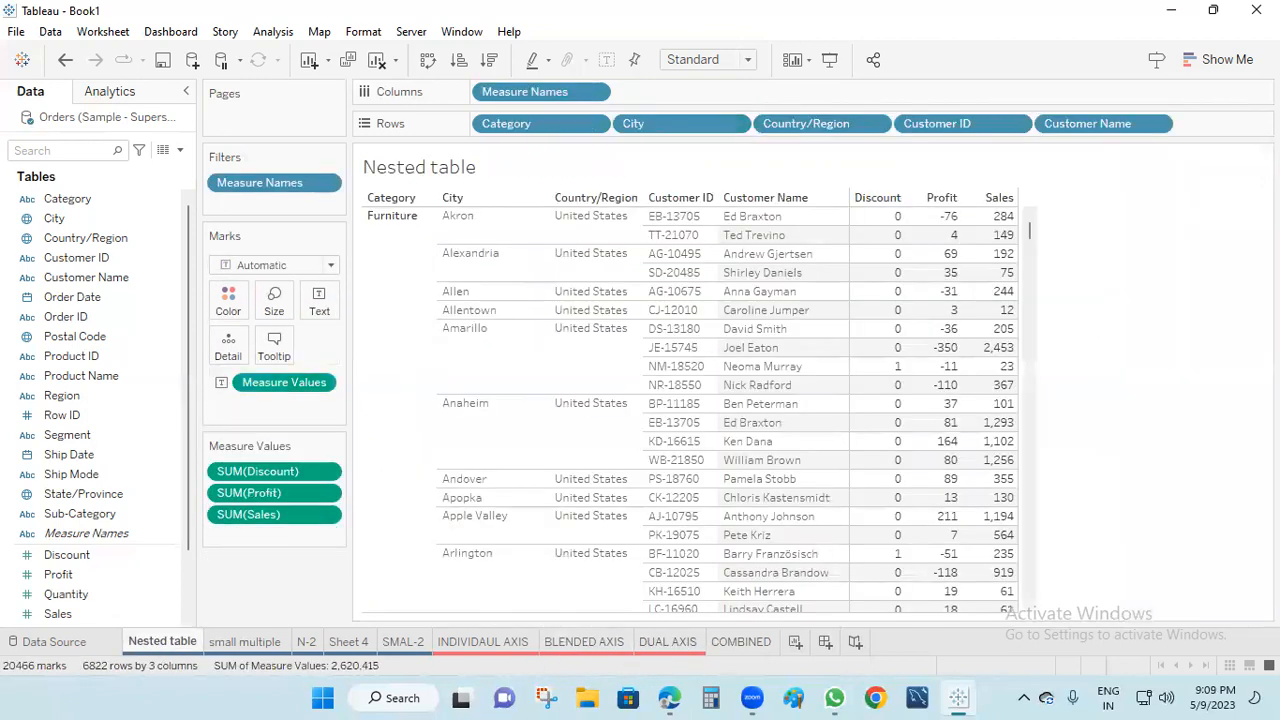
{"action": "left_click", "coordinate": [105, 238]}
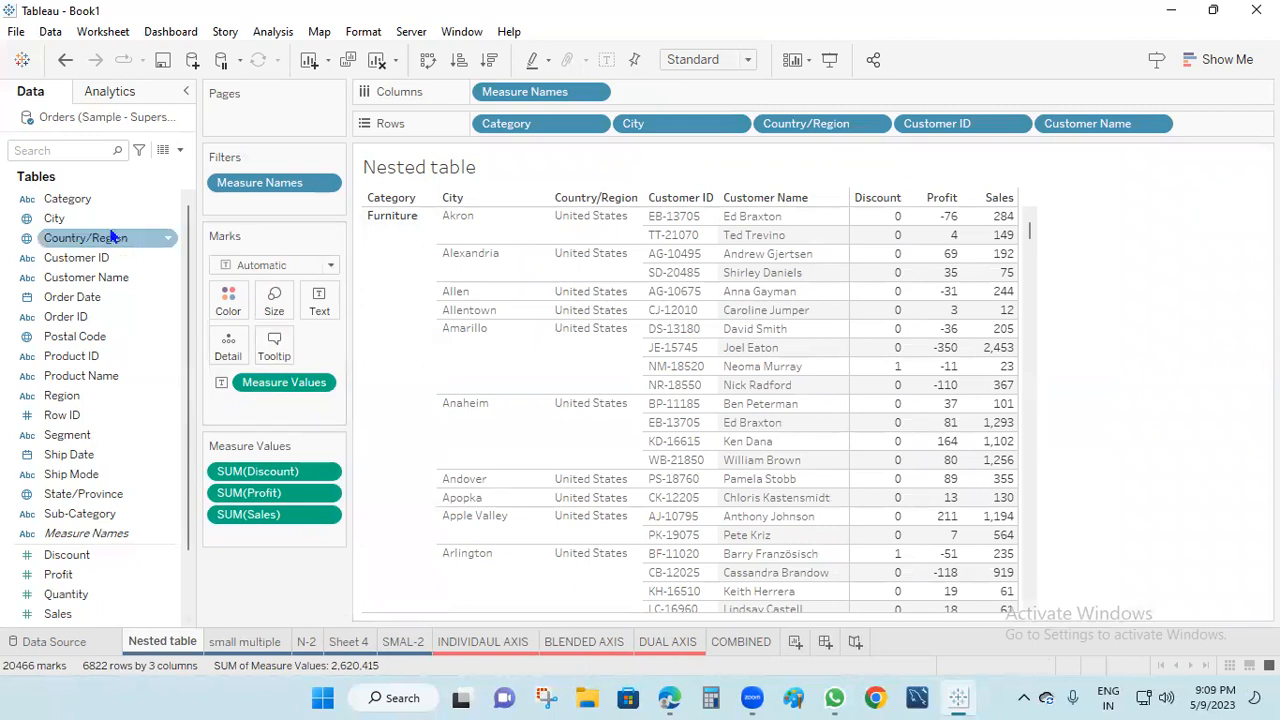
{"action": "left_click", "coordinate": [114, 435]}
{"action": "left_click", "coordinate": [114, 422]}
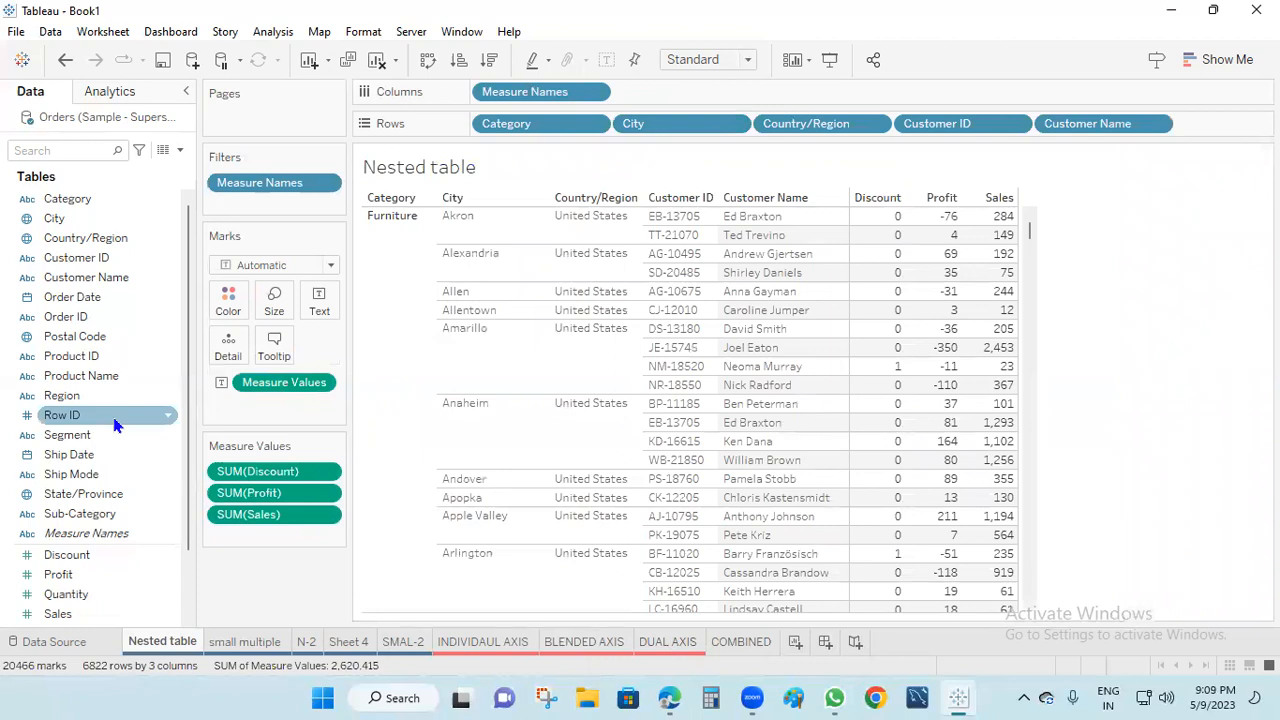
Step: Create a hierarchy named DFJKDKLFJALSDF from the Category, Customer ID, Customer Name and Sub-Category fields
{"action": "left_click", "coordinate": [110, 200]}
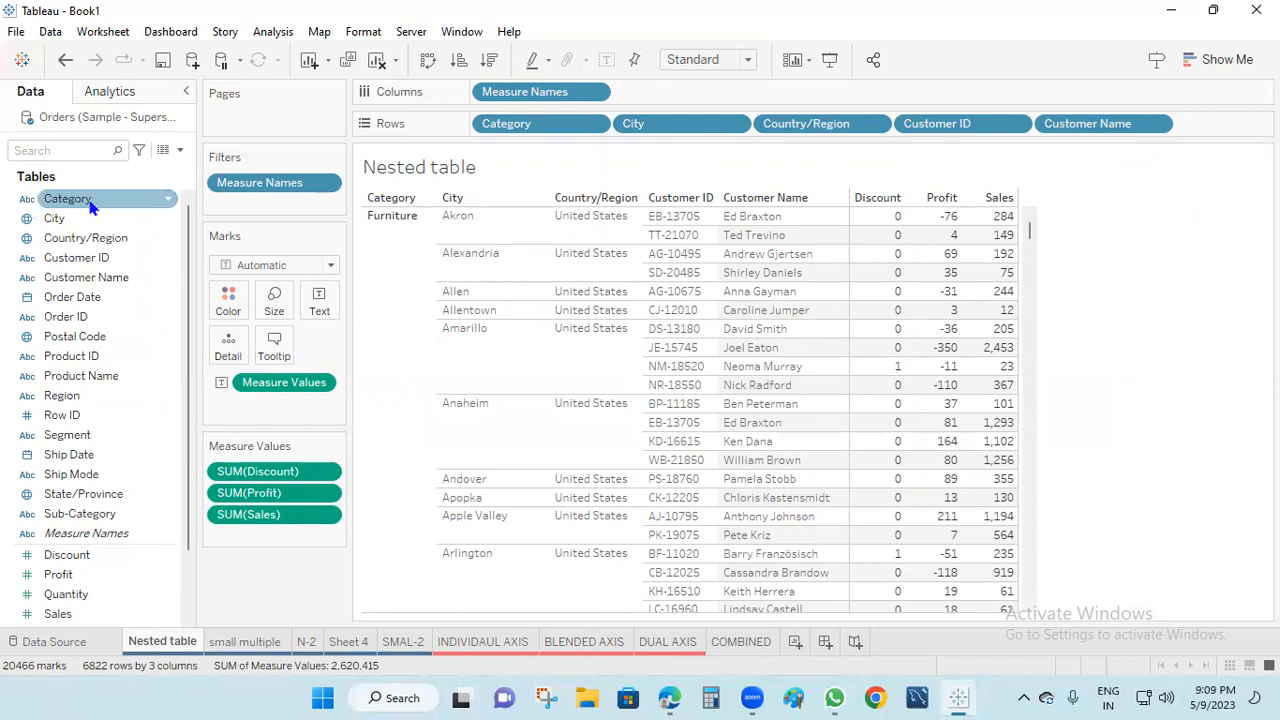
{"action": "left_click", "coordinate": [115, 238], "text": "ctrl"}
{"action": "left_click", "coordinate": [100, 259], "text": "ctrl"}
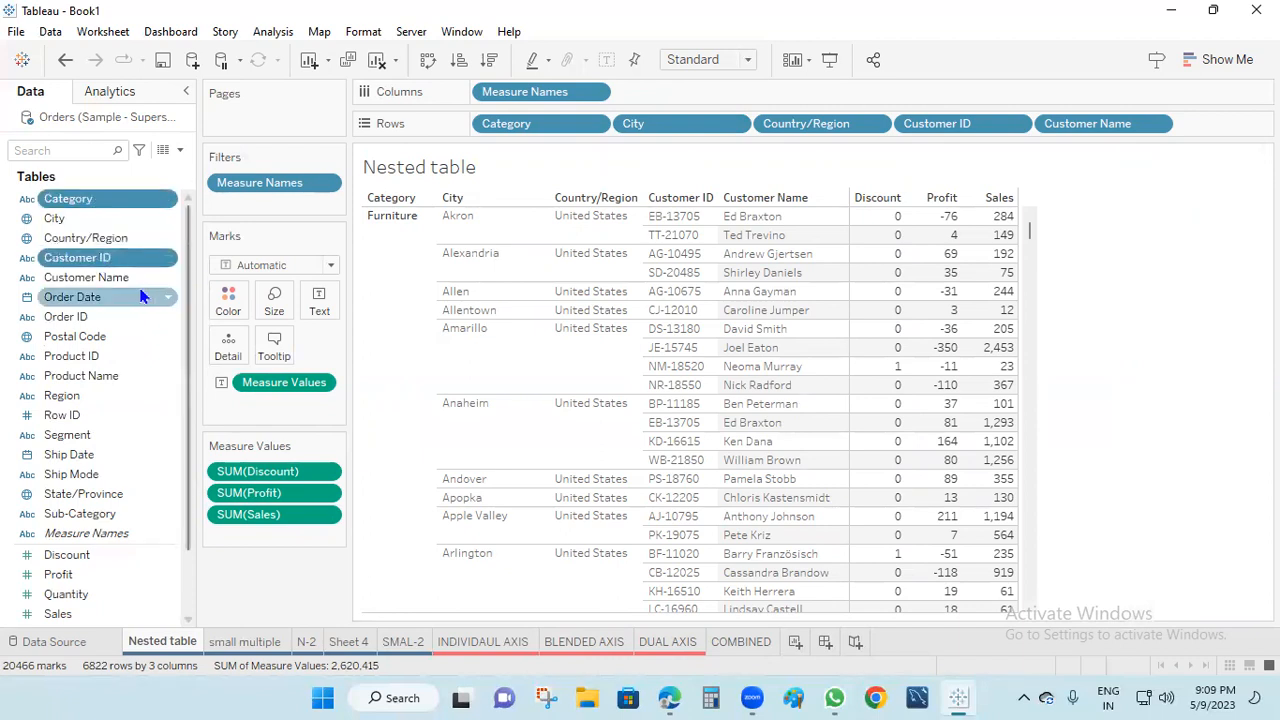
{"action": "left_click", "coordinate": [130, 279], "text": "ctrl"}
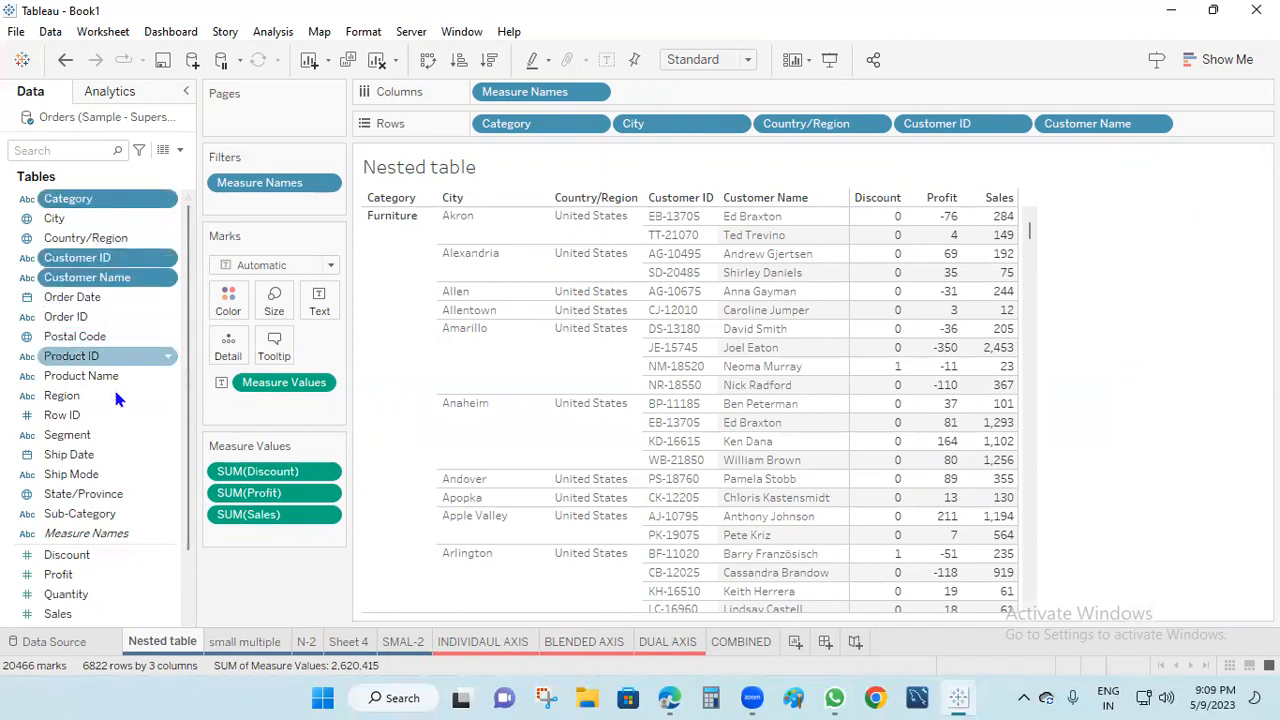
{"action": "left_click", "coordinate": [98, 516], "text": "ctrl"}
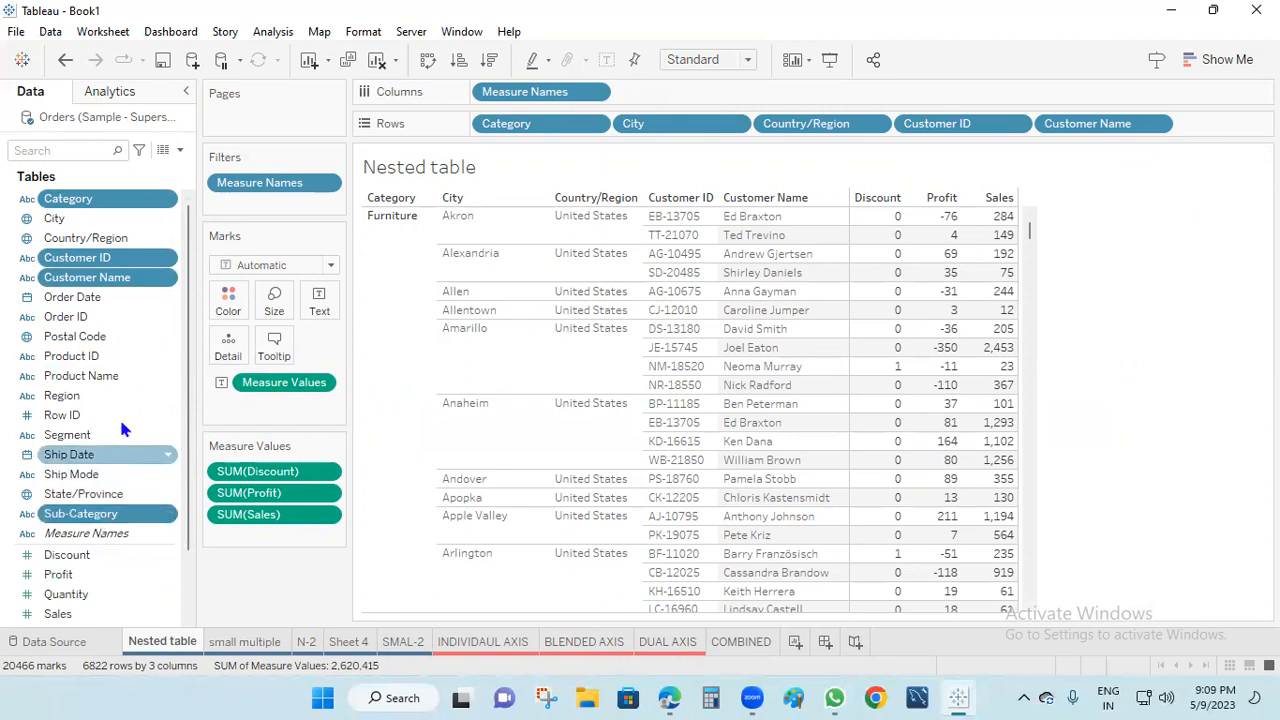
{"action": "right_click", "coordinate": [130, 285]}
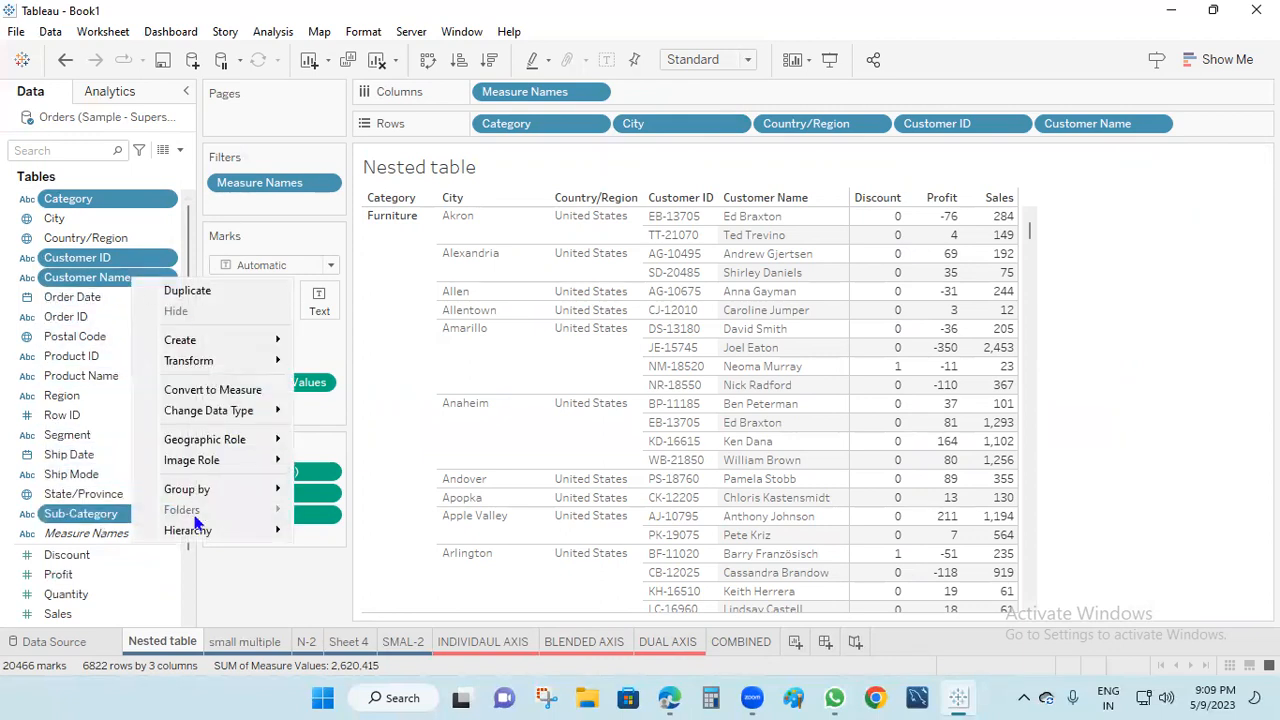
{"action": "mouse_move", "coordinate": [200, 523]}
{"action": "left_click", "coordinate": [400, 531]}
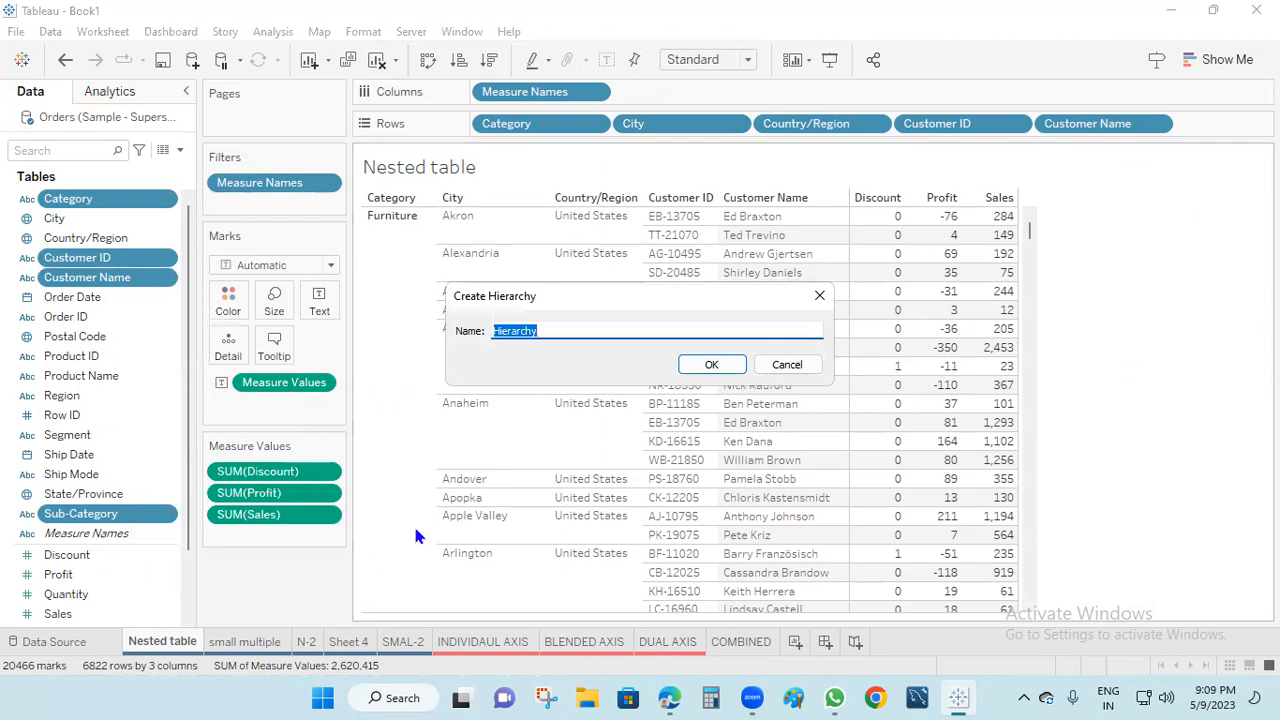
{"action": "type", "text": "DFJKDKLFJALSDF"}
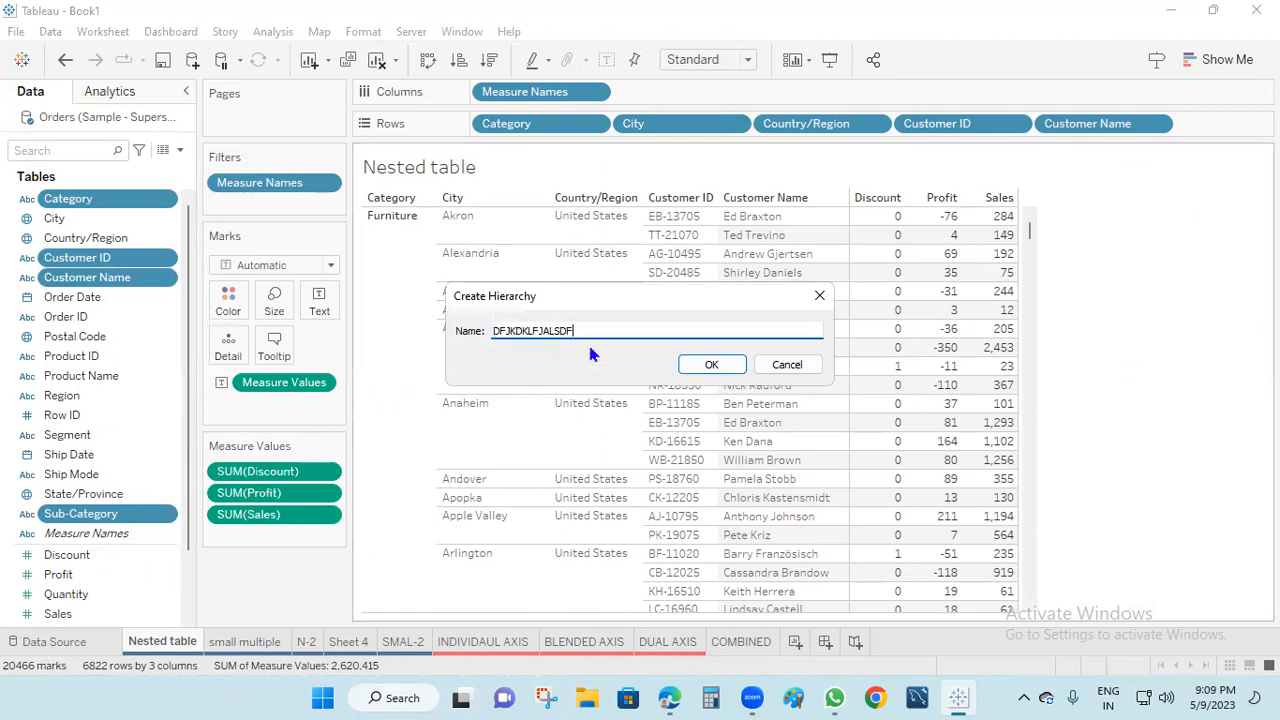
{"action": "left_click", "coordinate": [711, 364]}
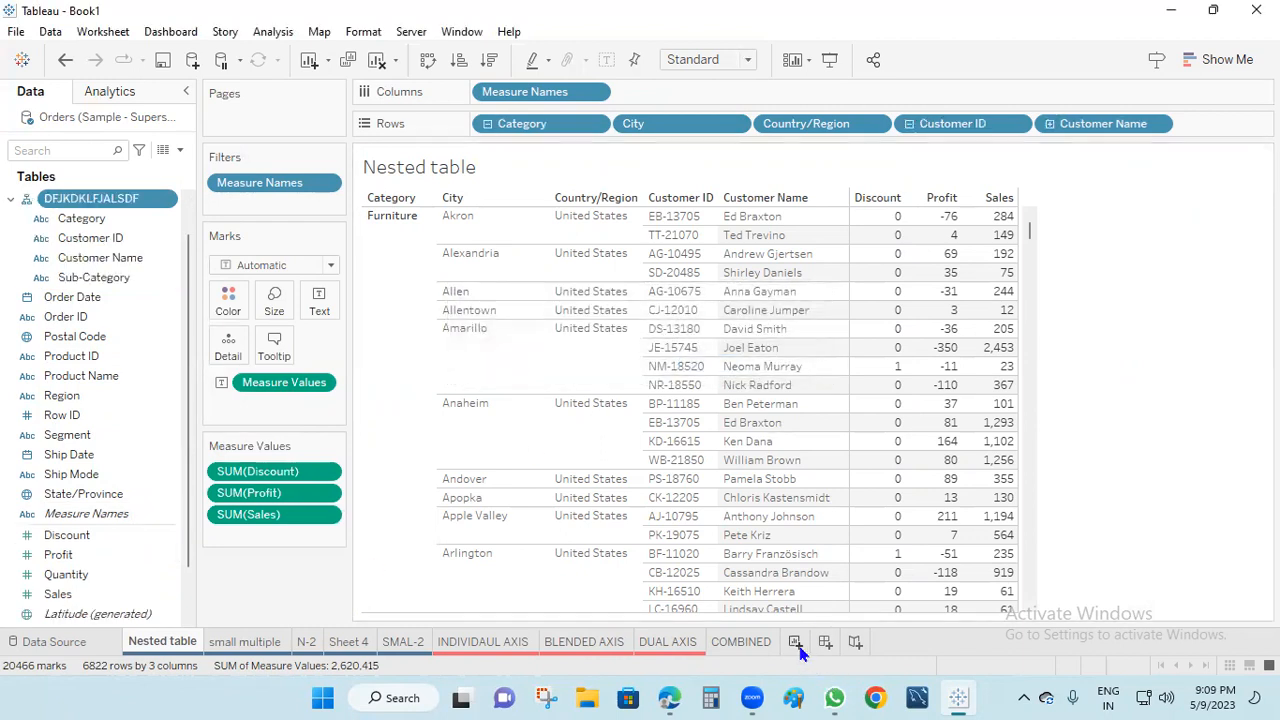
Step: Add a new worksheet, place the DFJKDKLFJALSDF hierarchy on the rows and expand it down to Sub-Category
{"action": "left_click", "coordinate": [795, 641]}
{"action": "left_click_drag", "start_coordinate": [95, 199], "coordinate": [580, 122]}
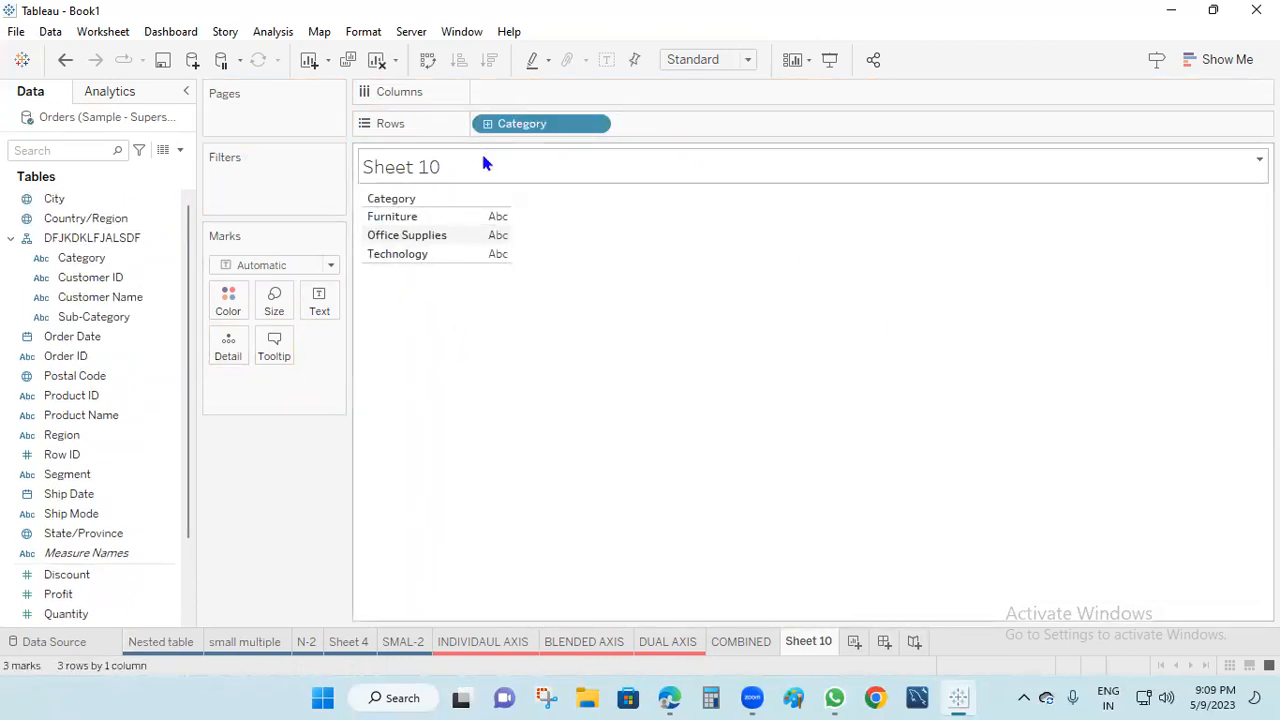
{"action": "left_click", "coordinate": [487, 123]}
{"action": "left_click", "coordinate": [629, 123]}
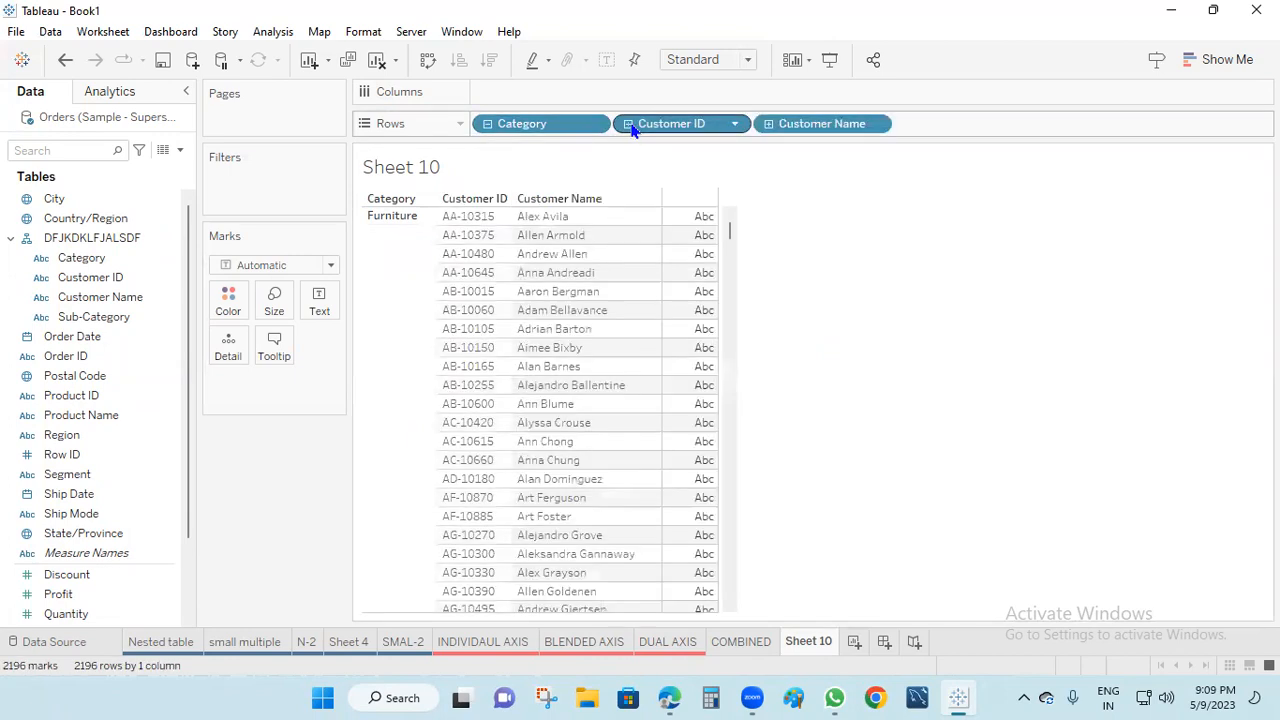
{"action": "left_click", "coordinate": [769, 124]}
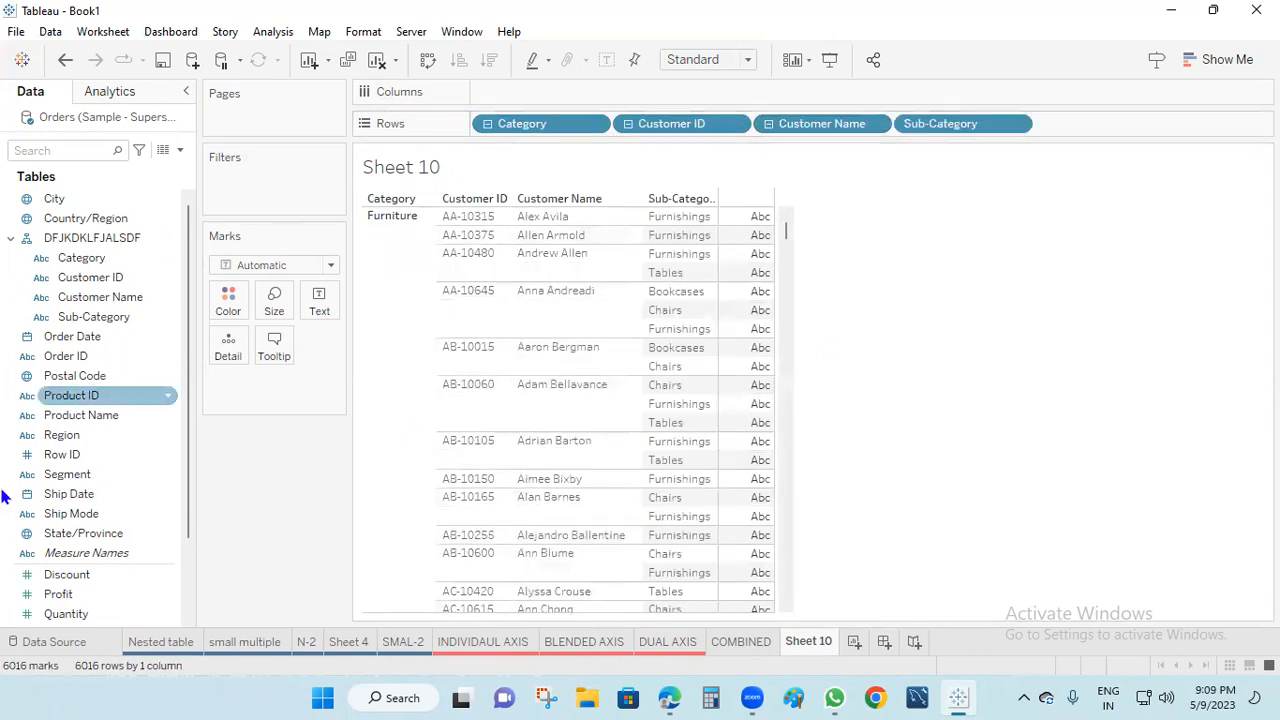
Step: Add Profit to the hierarchy table, try it as a pie chart and change the view to packed bubbles
{"action": "left_click_drag", "start_coordinate": [85, 594], "coordinate": [745, 514]}
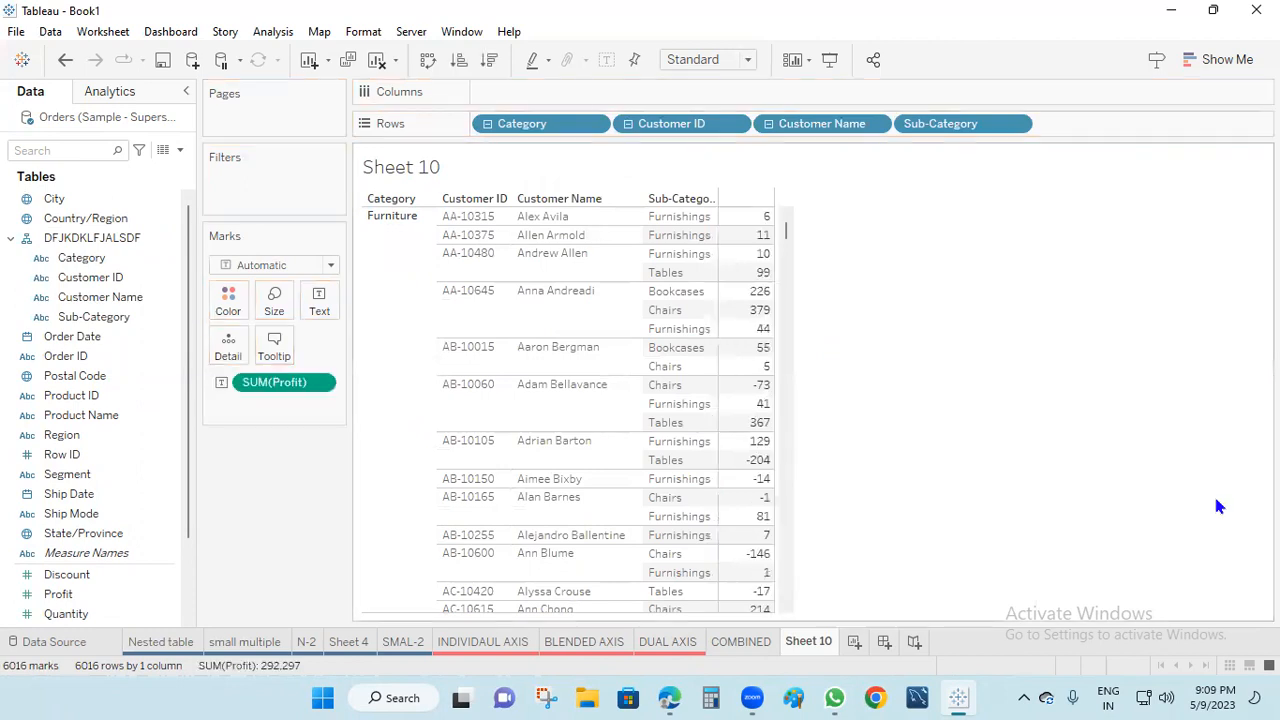
{"action": "left_click", "coordinate": [1228, 66]}
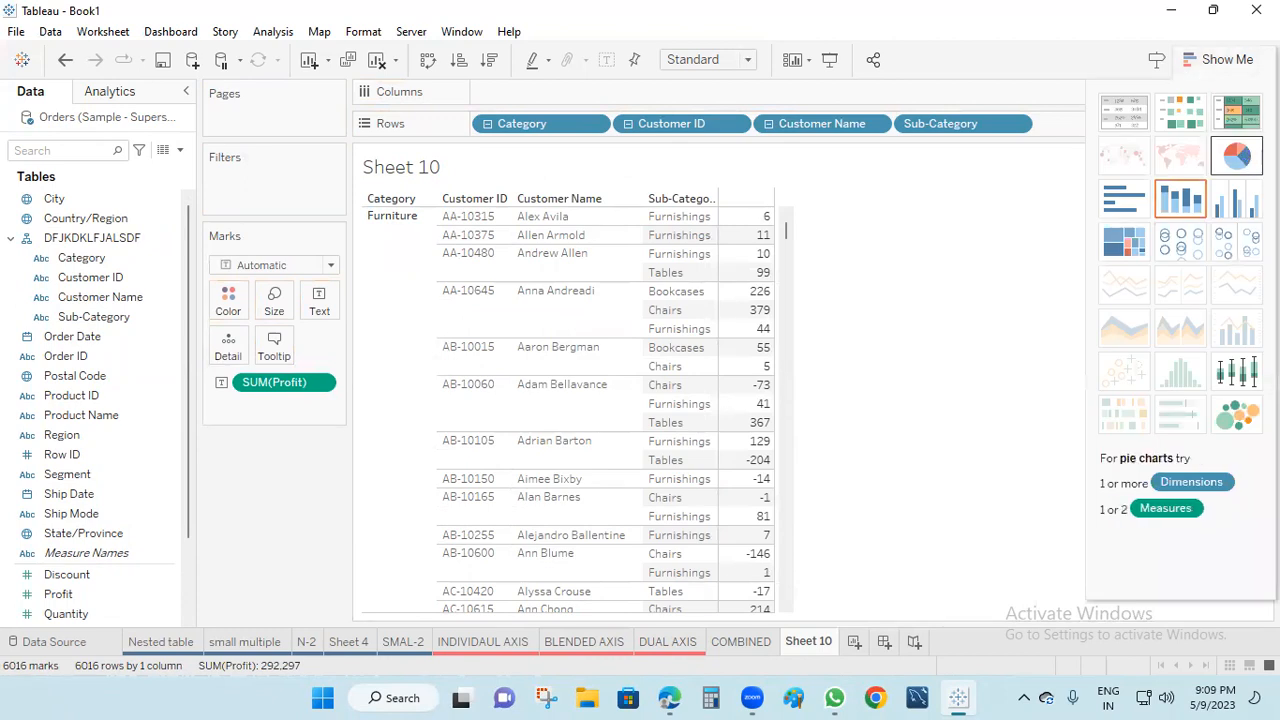
{"action": "left_click", "coordinate": [1237, 155]}
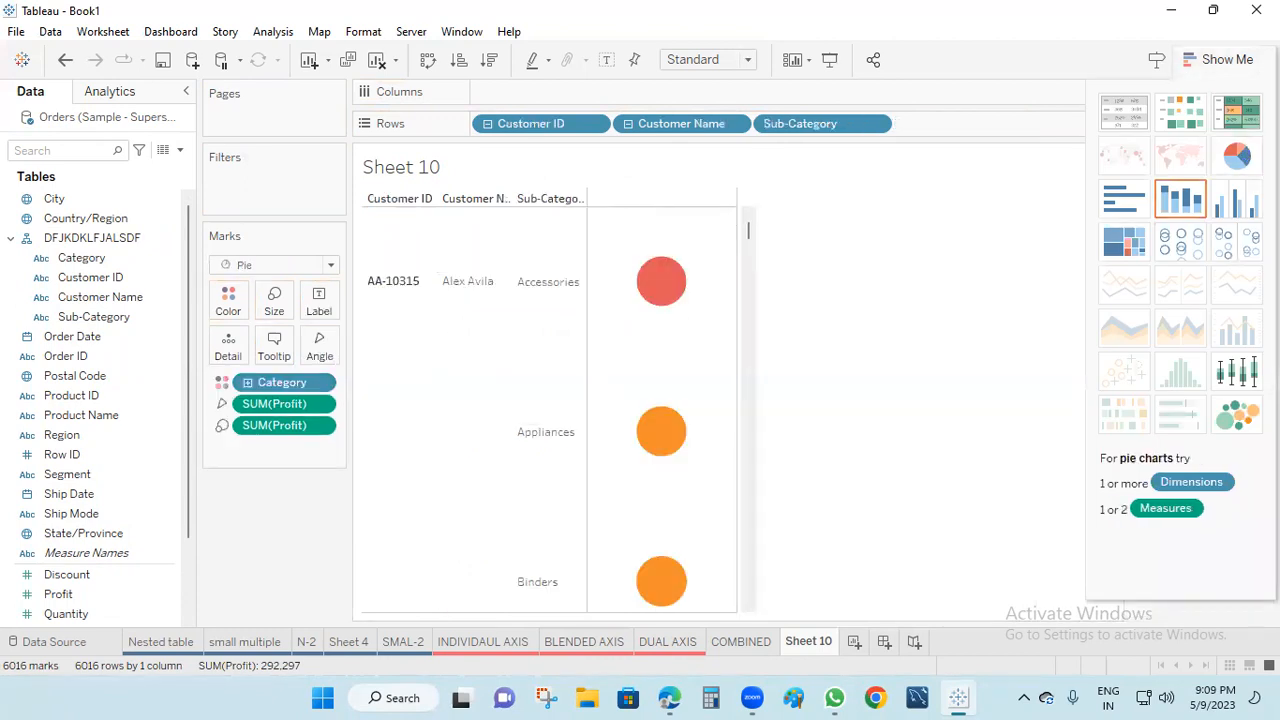
{"action": "left_click", "coordinate": [1238, 413]}
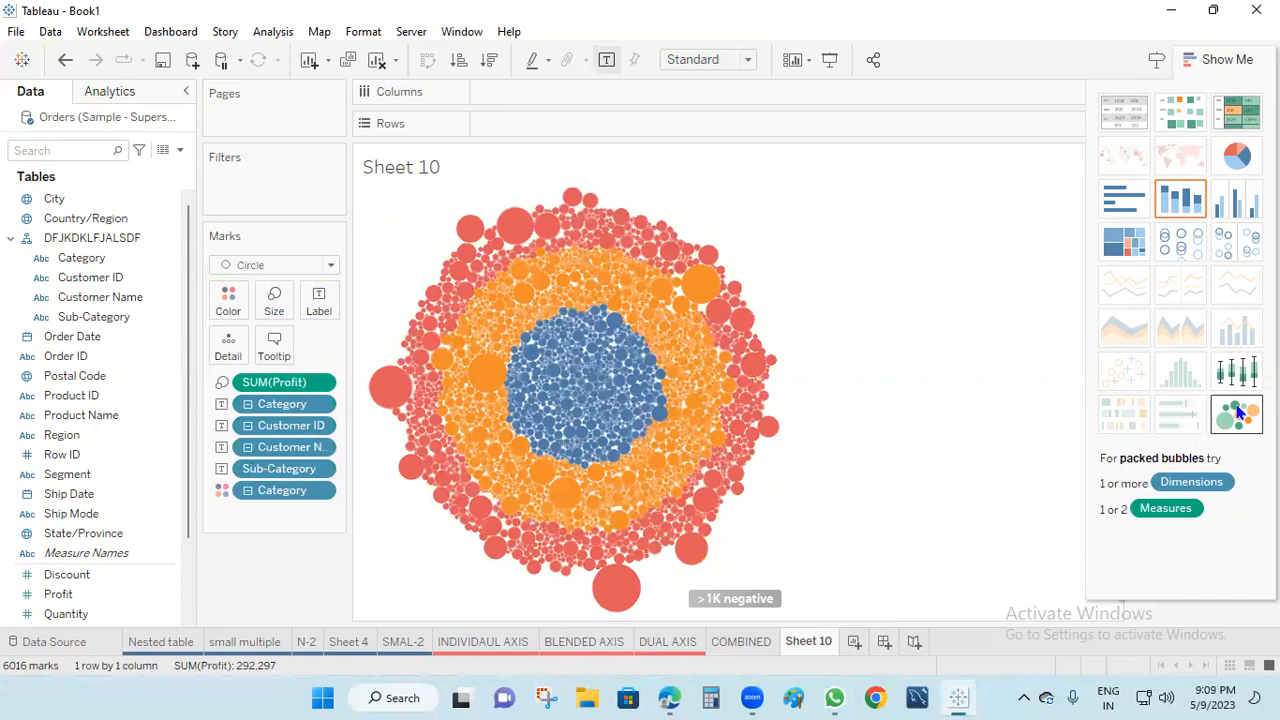